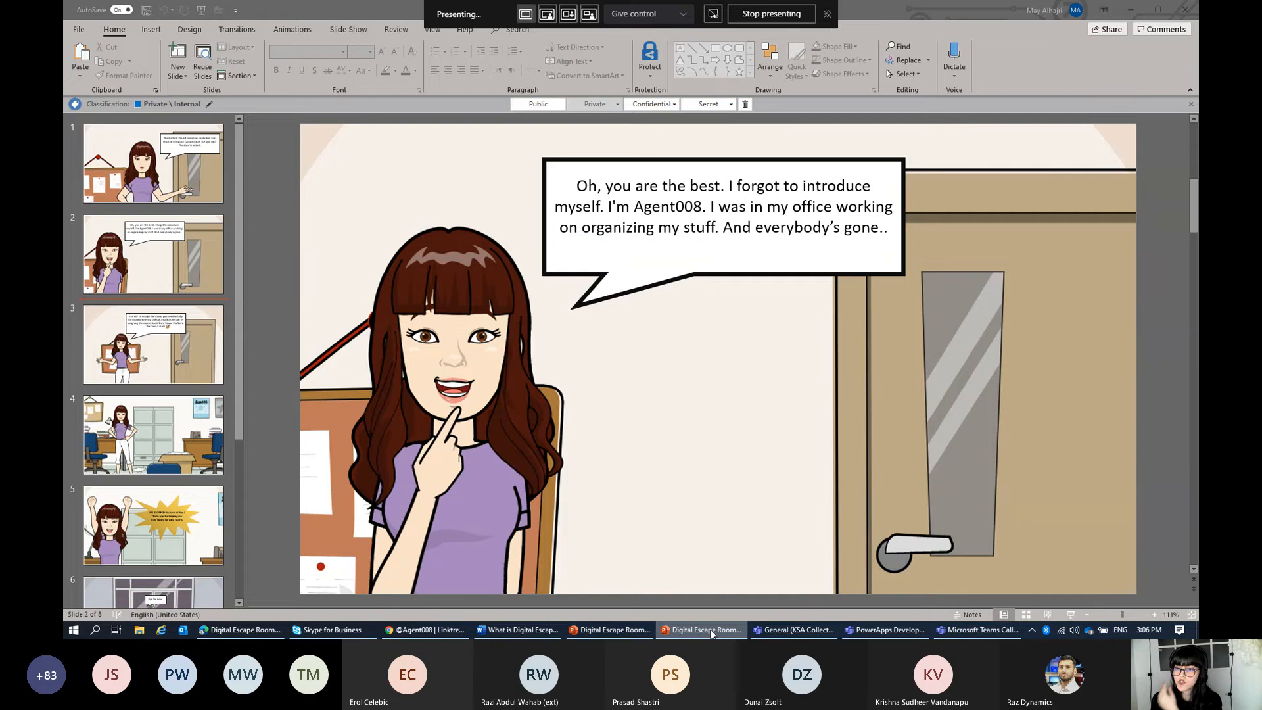
Step: Review the escape room story slides from slide 1 to slide 4, including the characters, speech bubbles and backgrounds
left_click(191, 176)
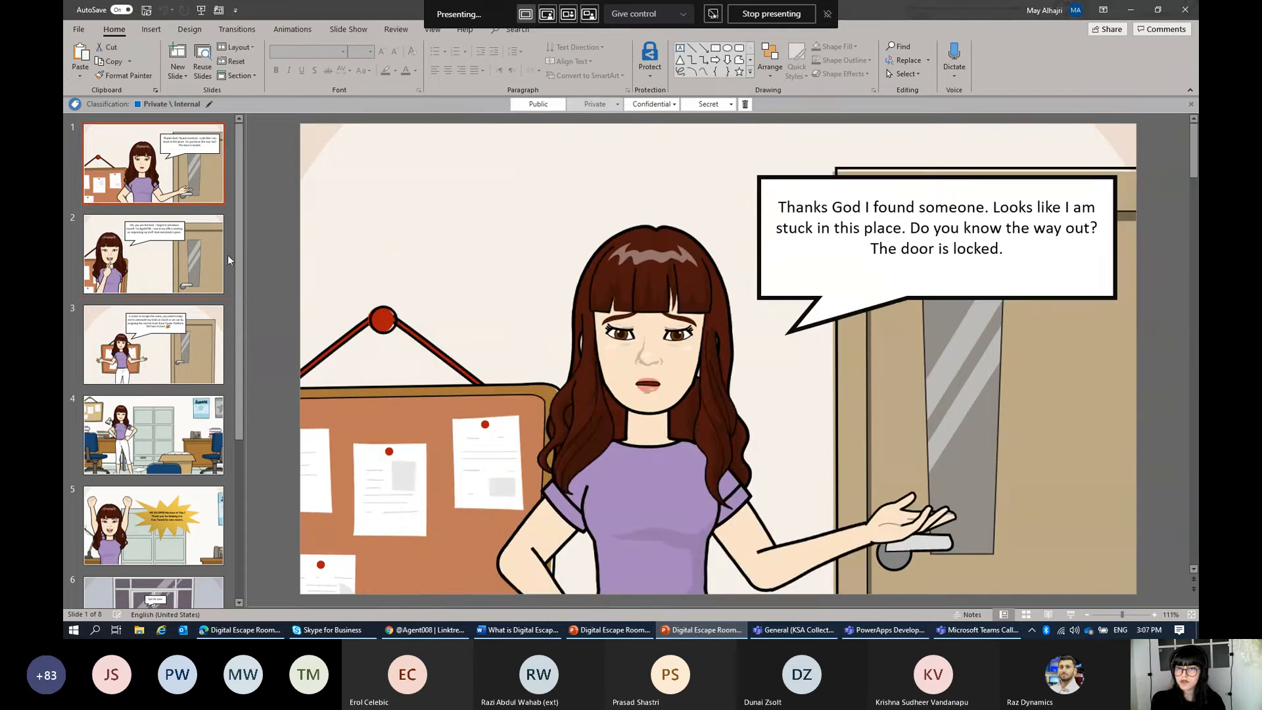
scroll(227, 255, "down", 1)
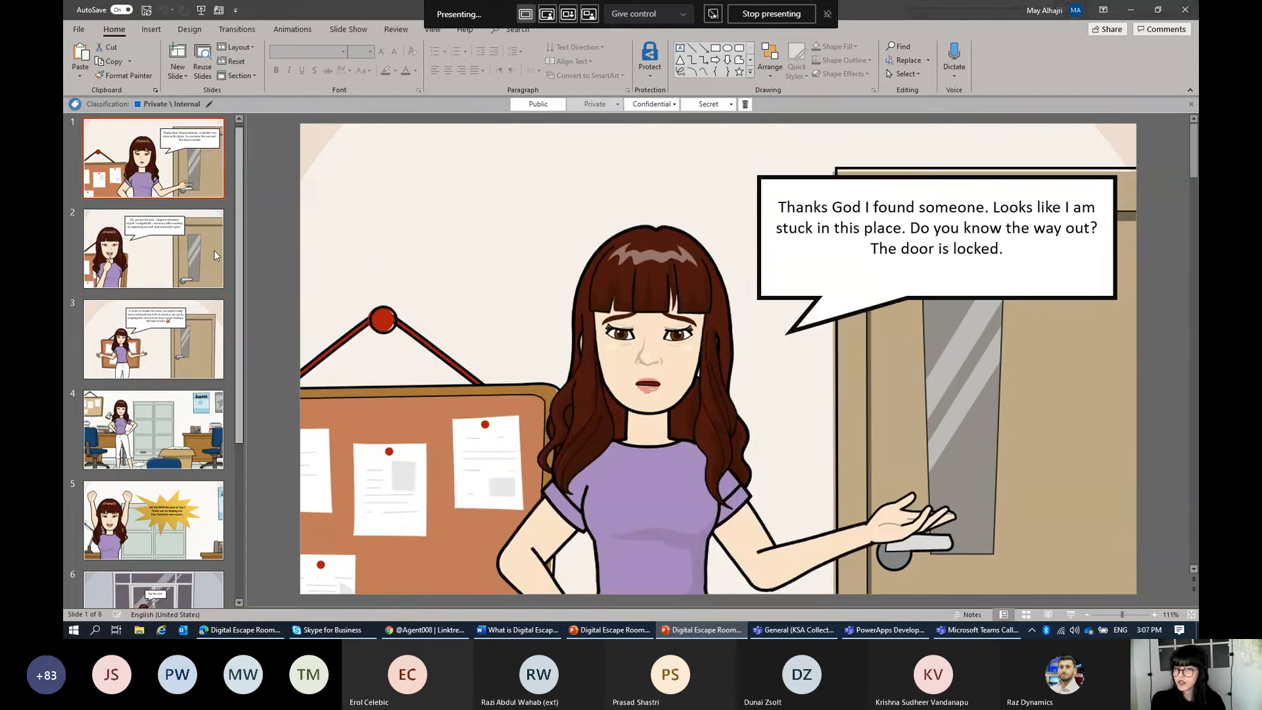
left_click(185, 246)
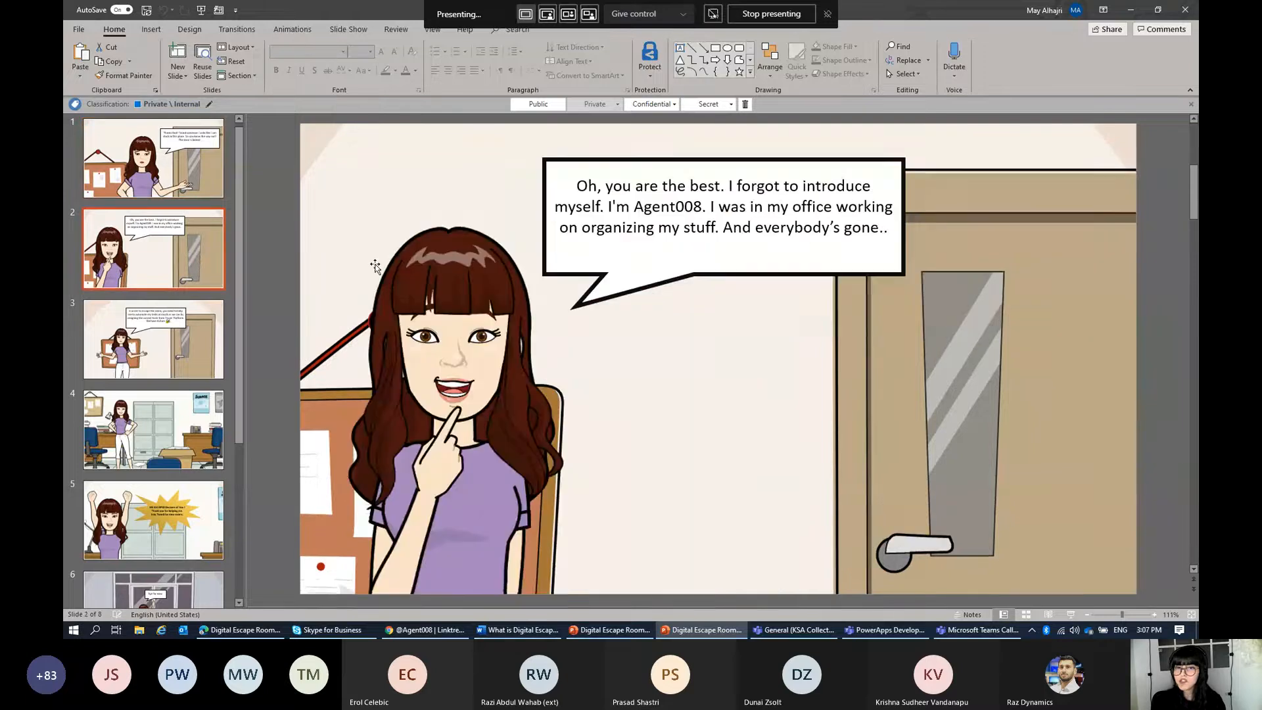
left_click(461, 289)
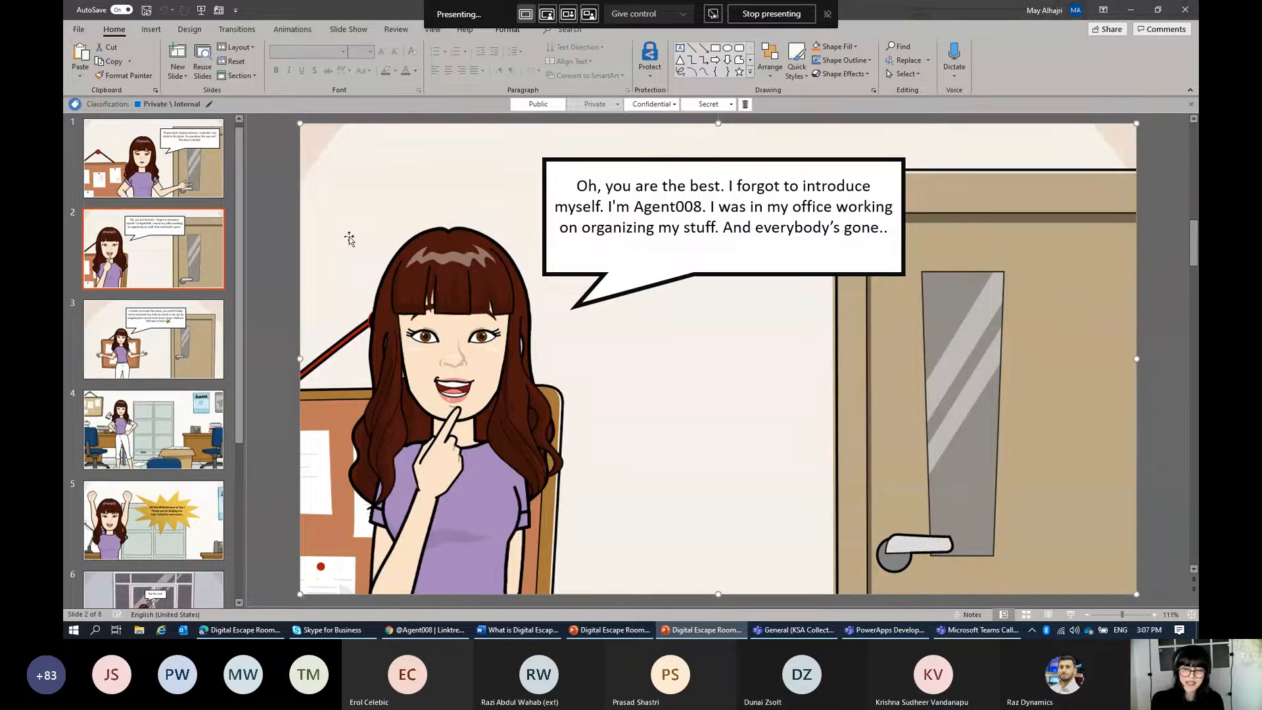
left_click(168, 164)
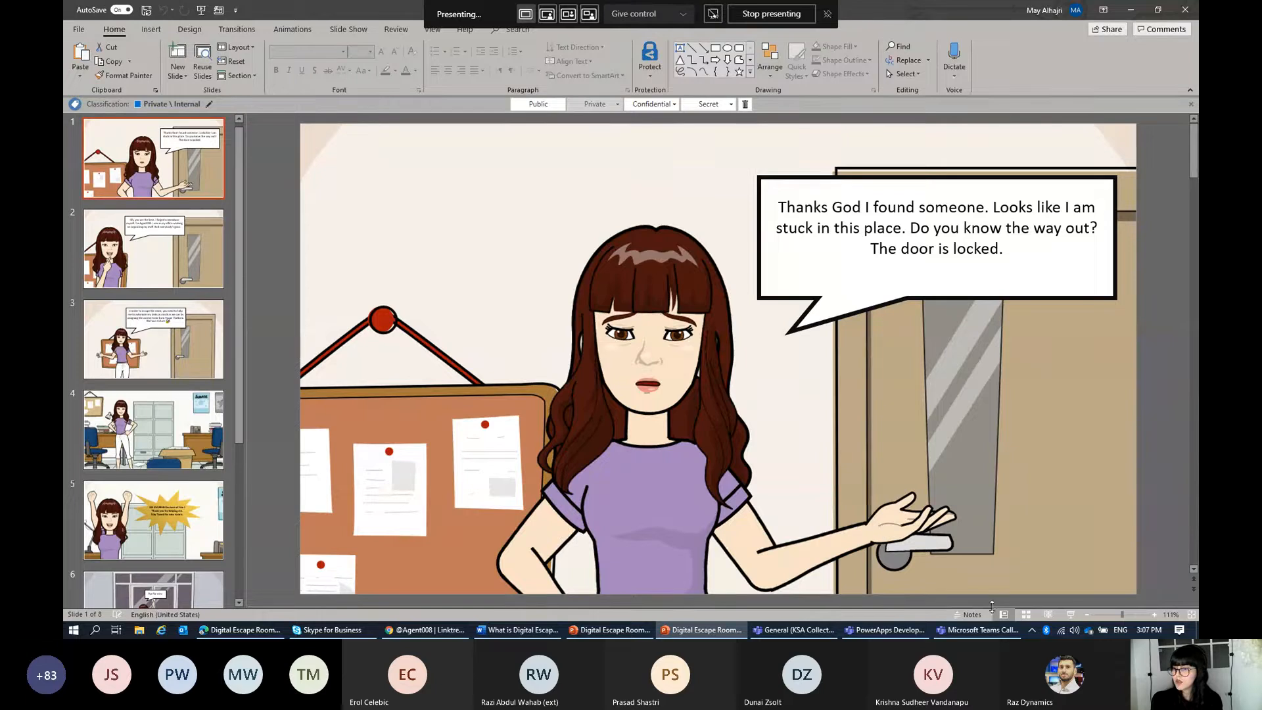
left_click(631, 304)
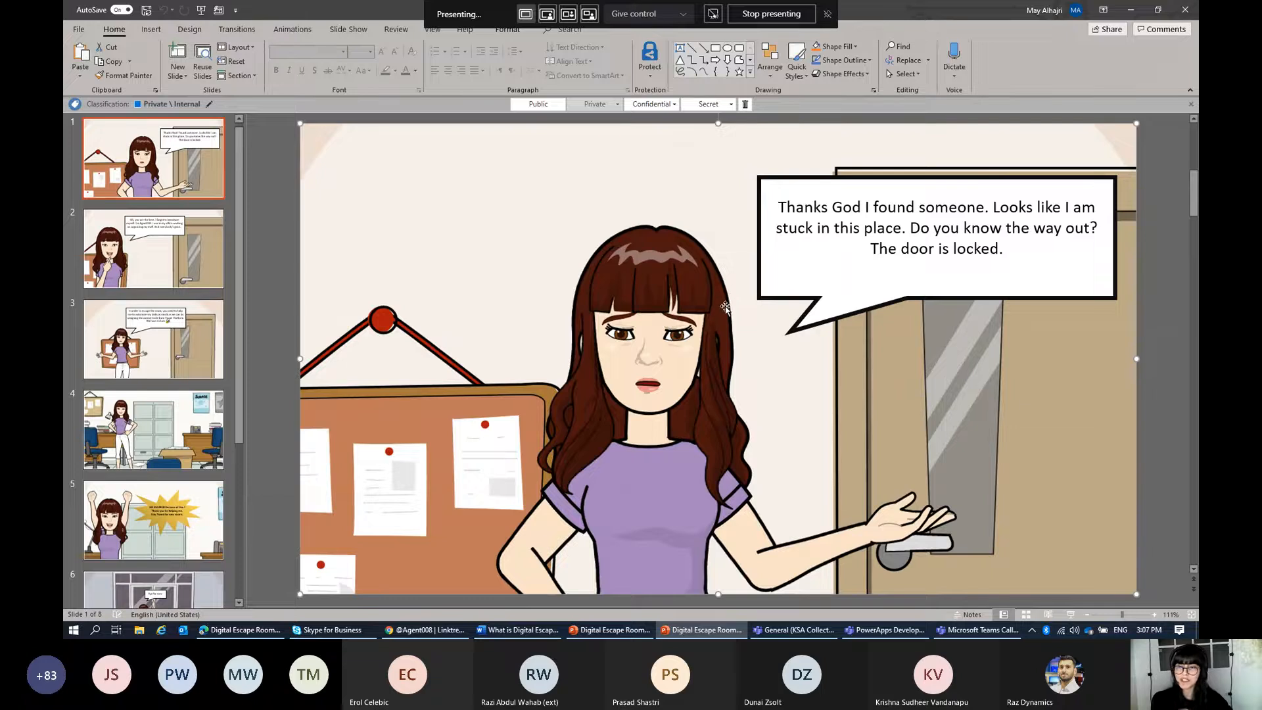
left_click(828, 282)
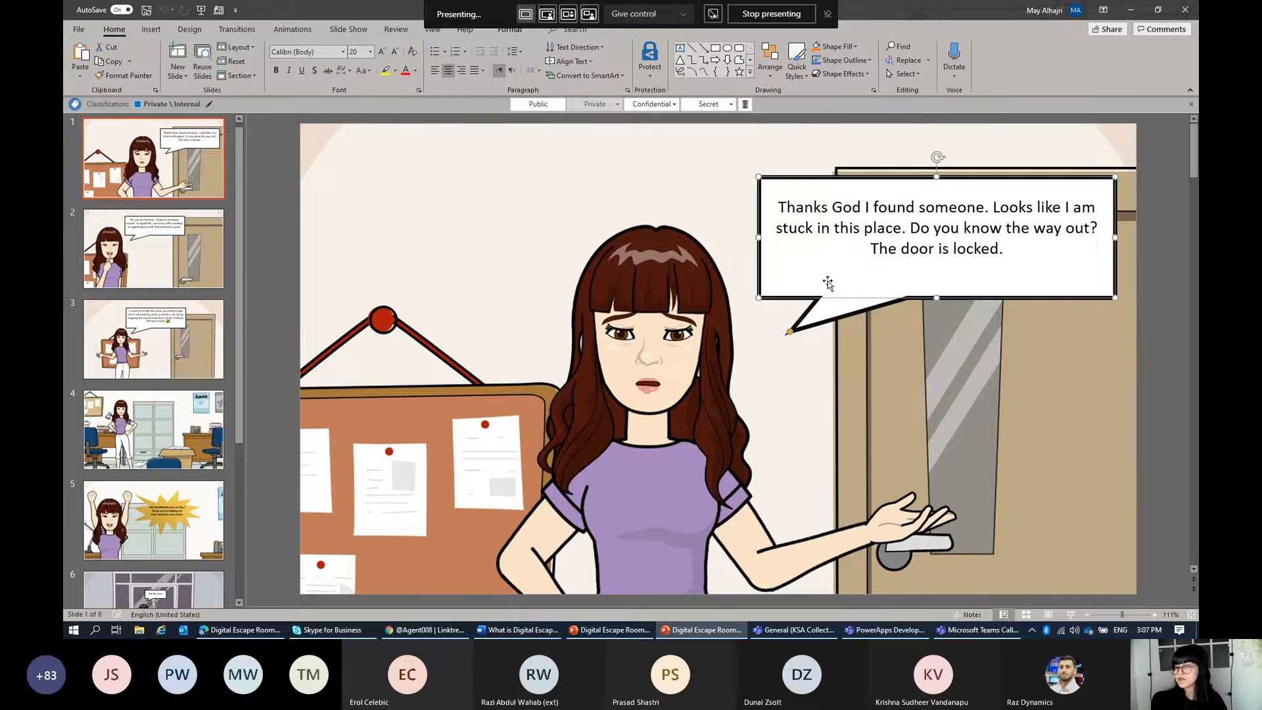
left_click(776, 407)
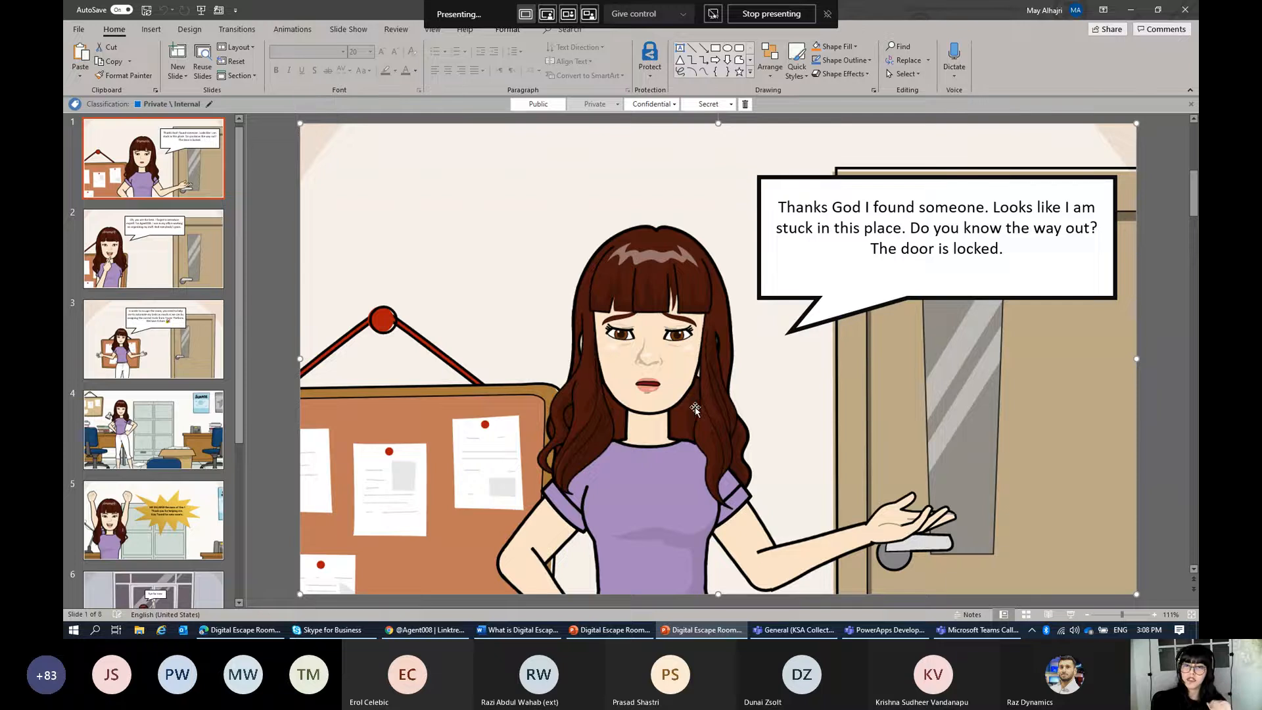
left_click(191, 254)
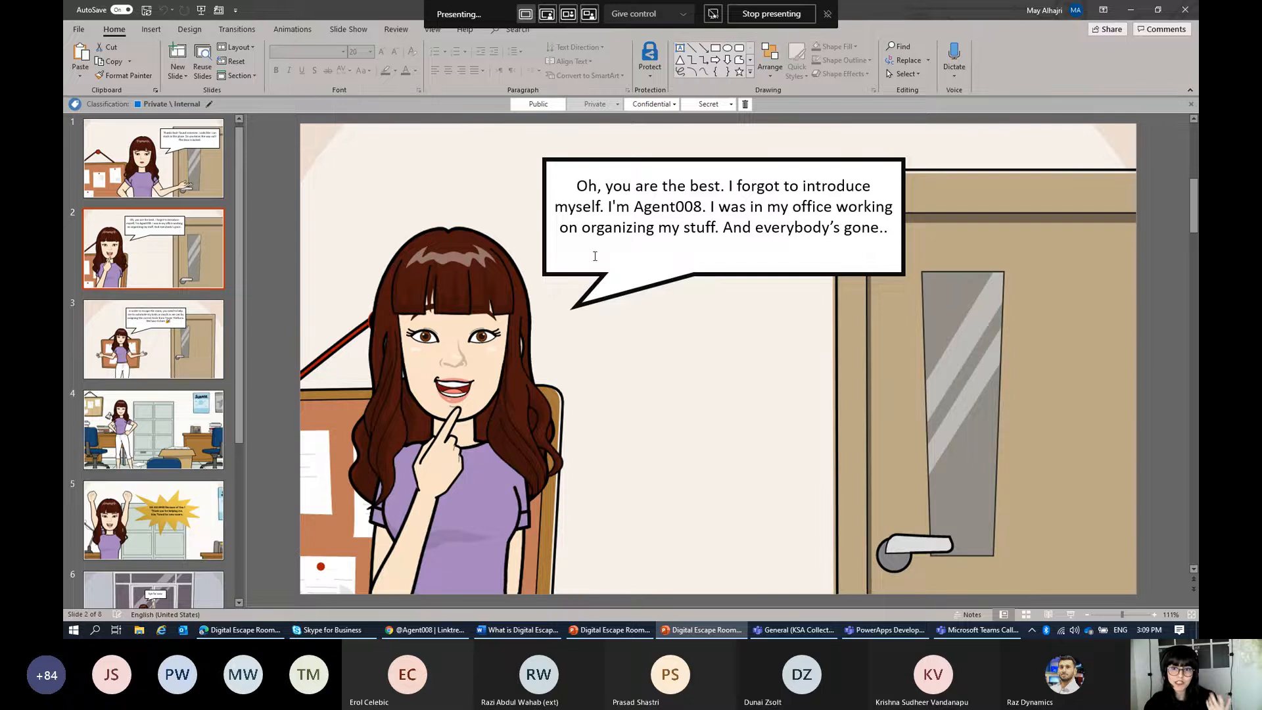
left_click(204, 365)
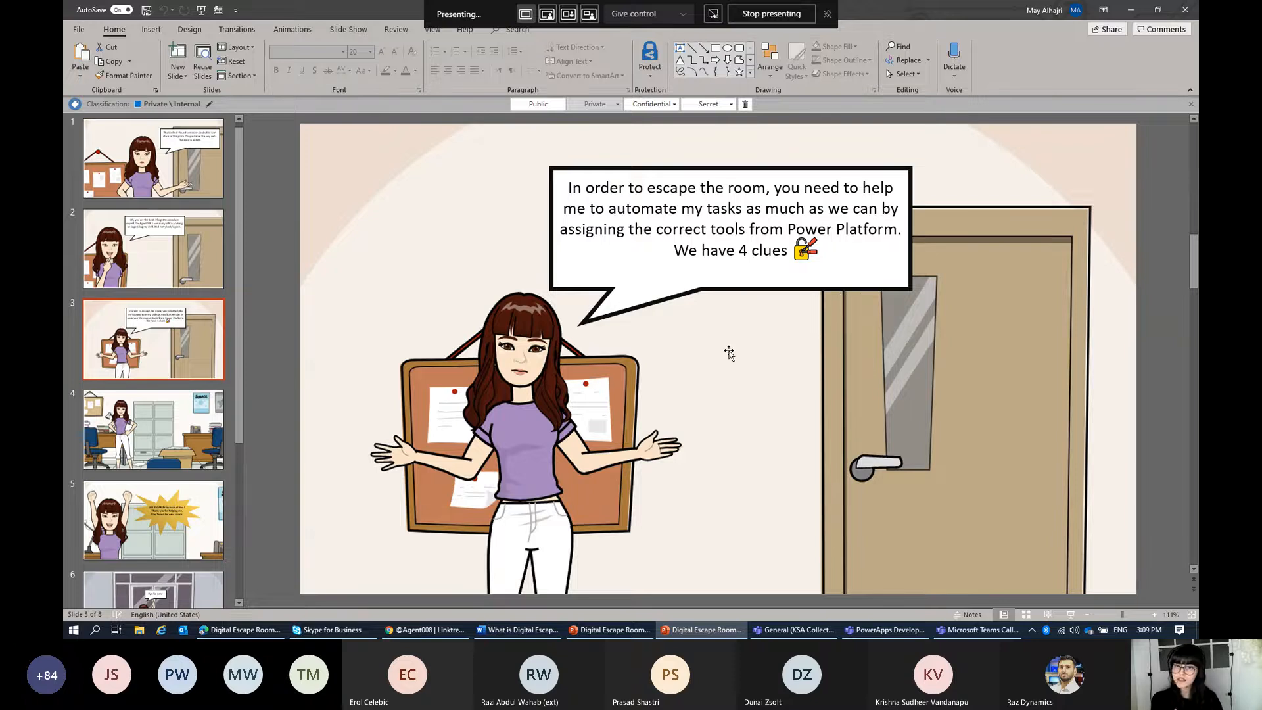
left_click(153, 429)
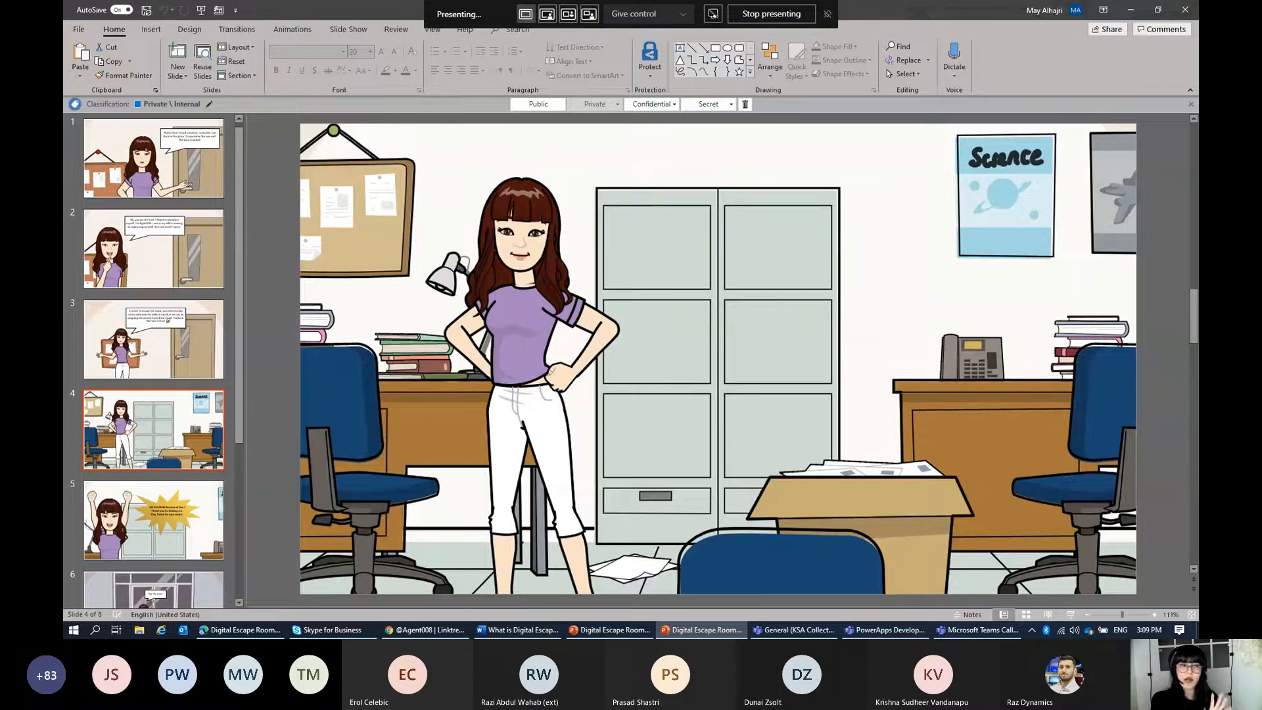
Step: Switch to the Digital Escape Room app in Power Apps Studio and maximize its window
key("alt+Tab")
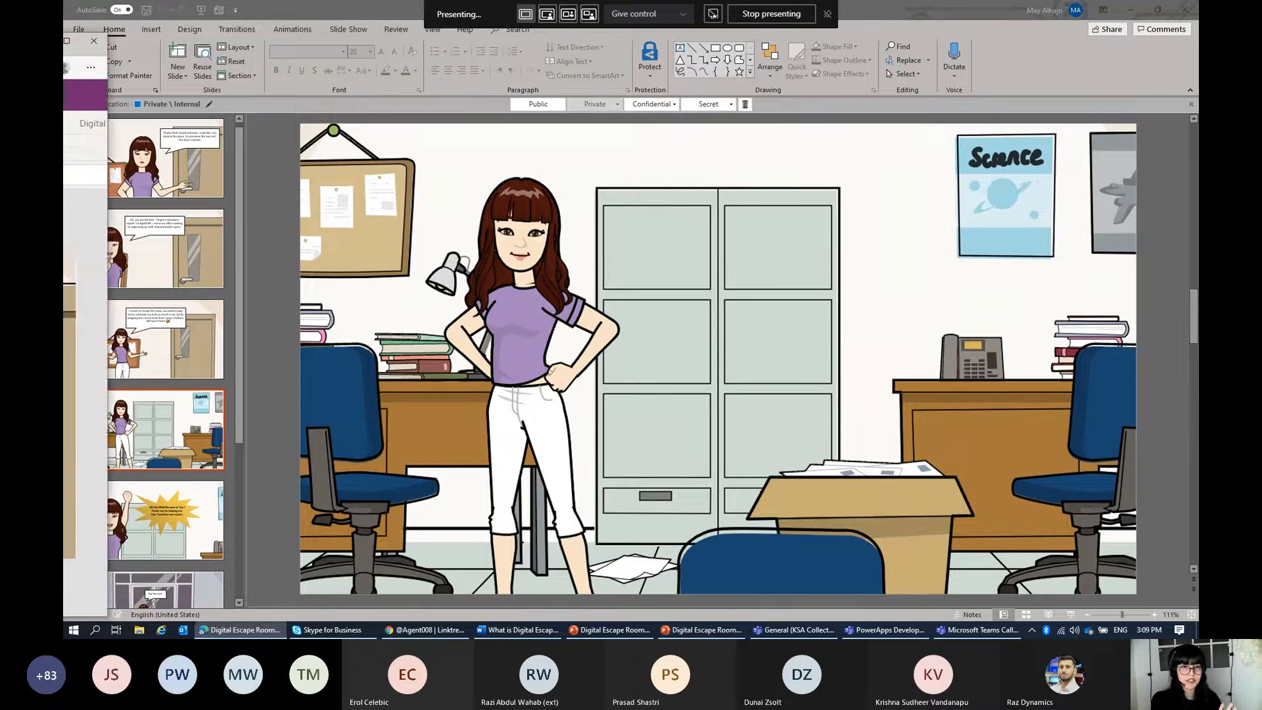
left_click_drag(64, 89, 530, 80)
double_click(530, 79)
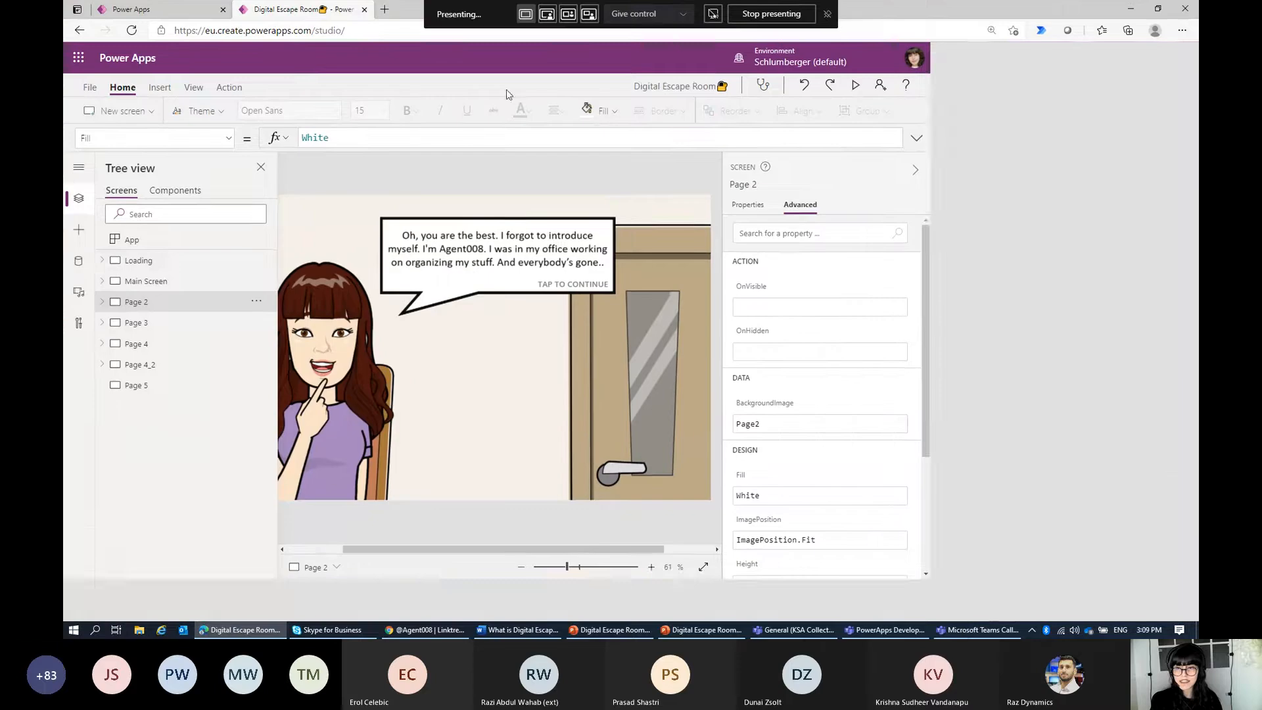
Step: Examine the app's Loading screen and Main Screen in the editor
left_click(140, 281)
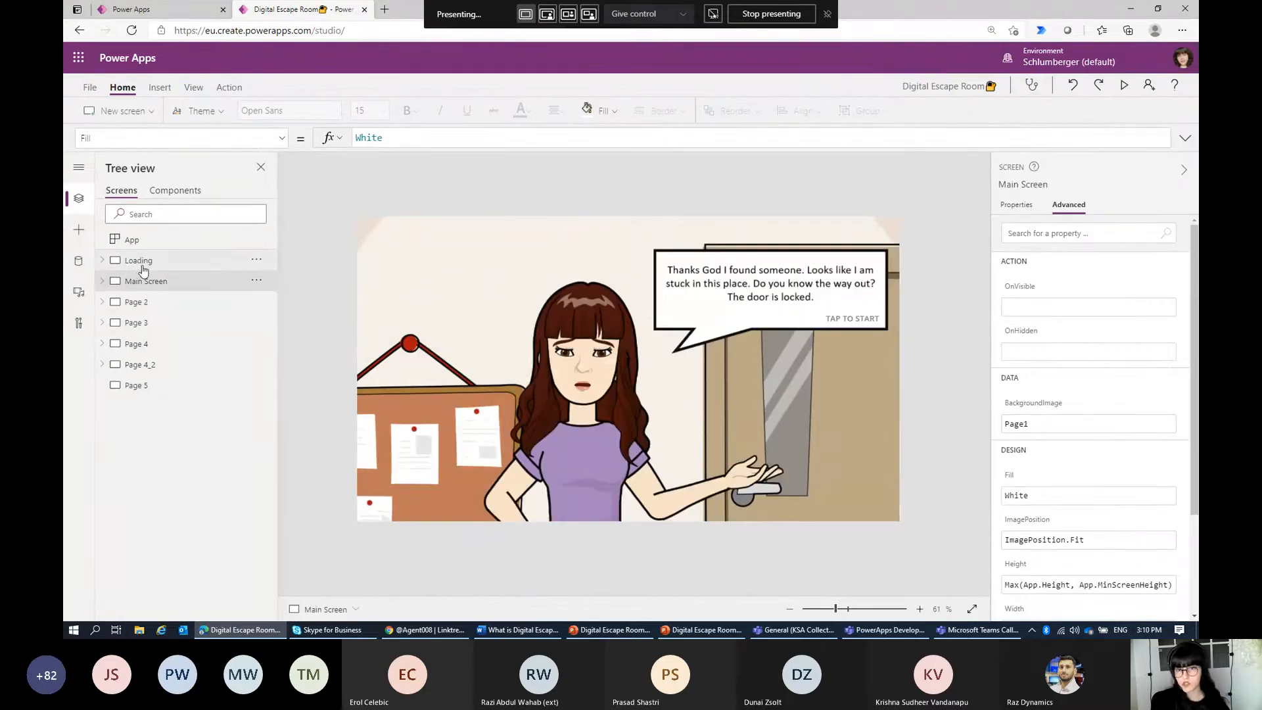
left_click(139, 261)
left_click(146, 286)
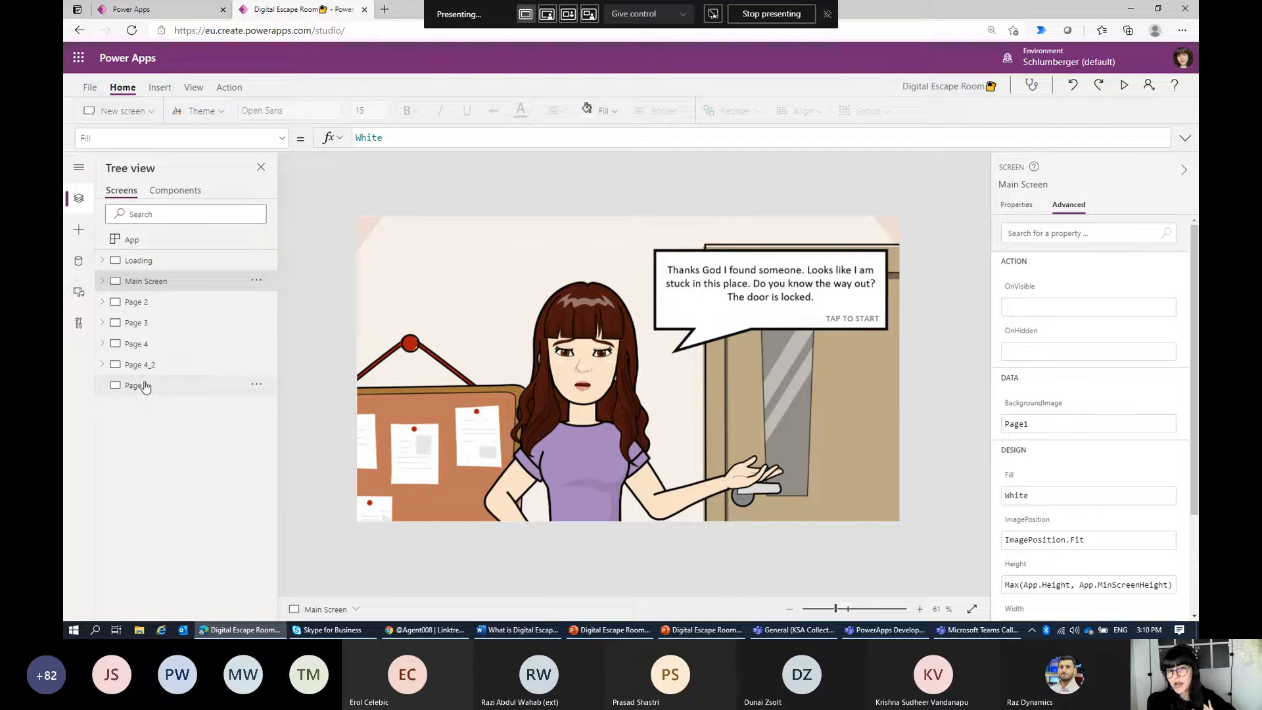
left_click(150, 266)
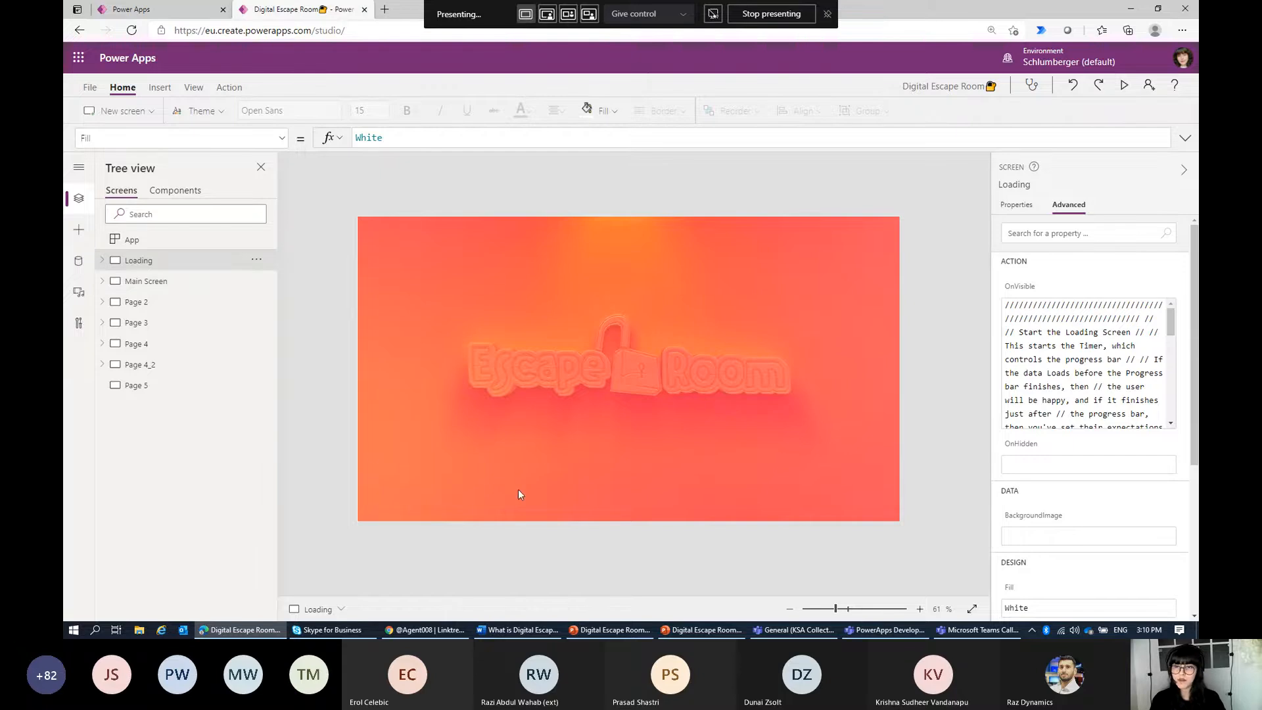
left_click(175, 282)
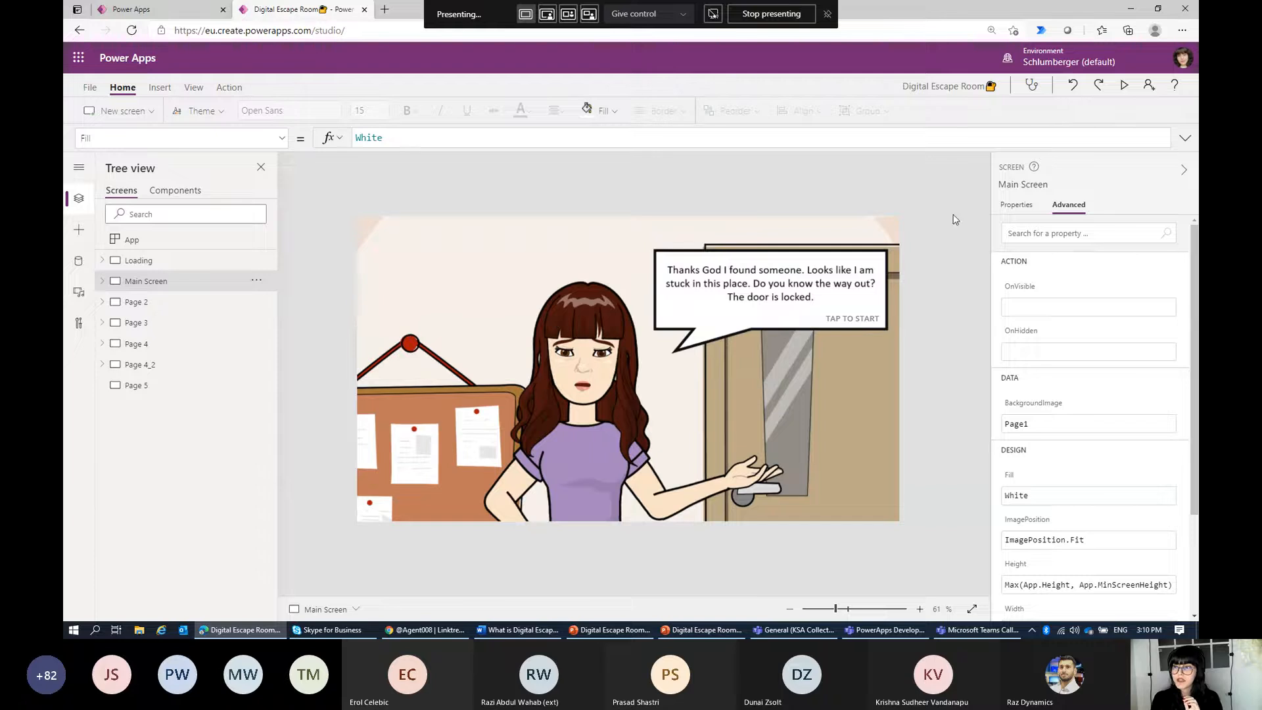
Step: Preview the app from Main Screen through TAP TO START, exit the preview and return to Main Screen
left_click(1123, 91)
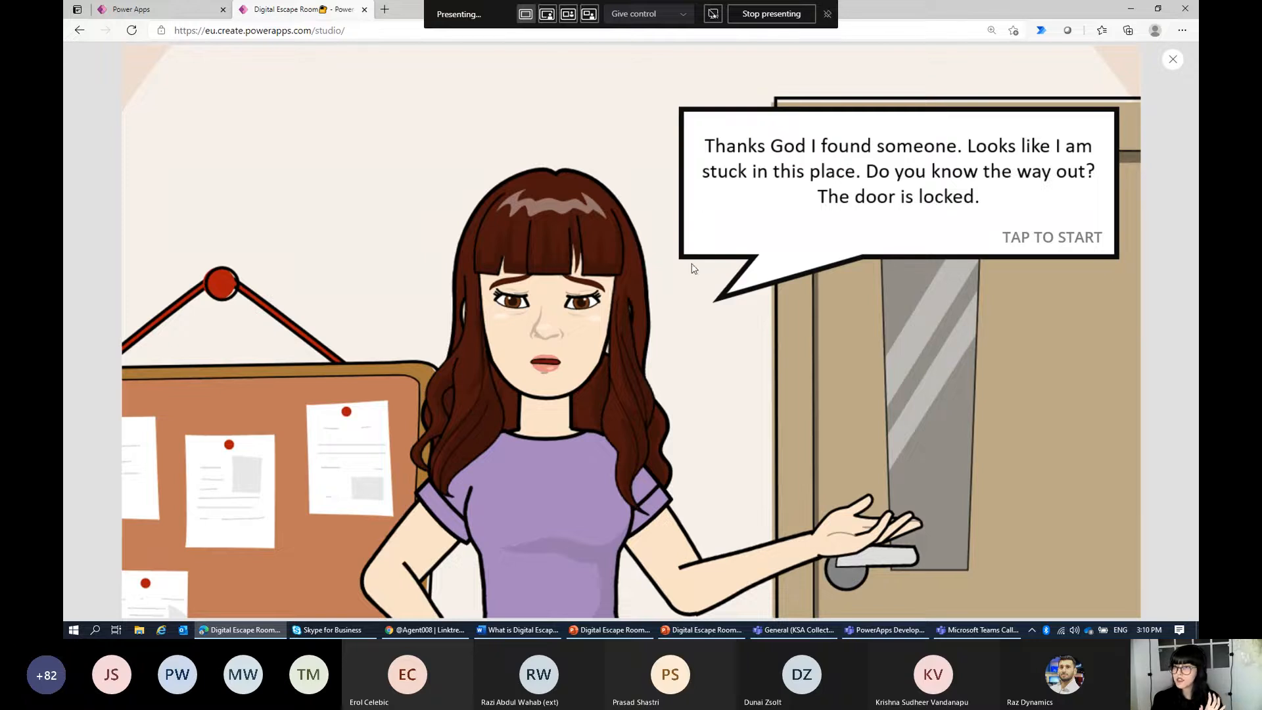
left_click(1034, 248)
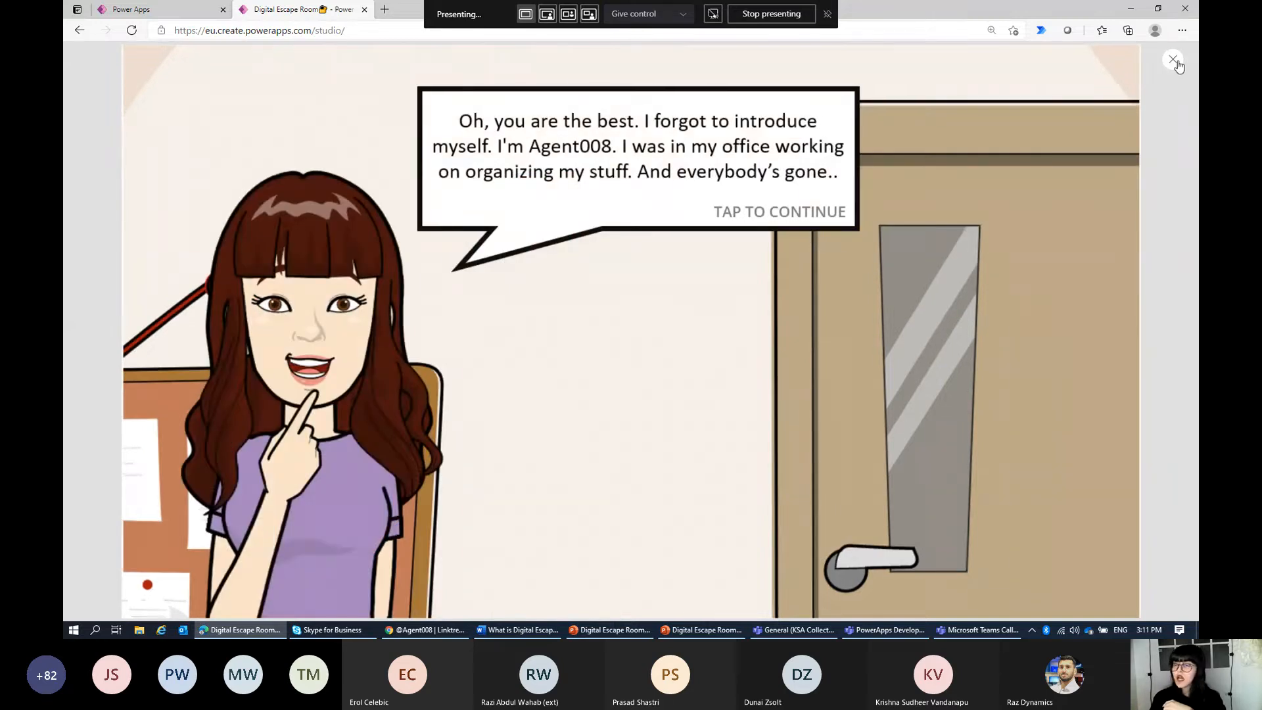
key("Escape")
left_click(134, 282)
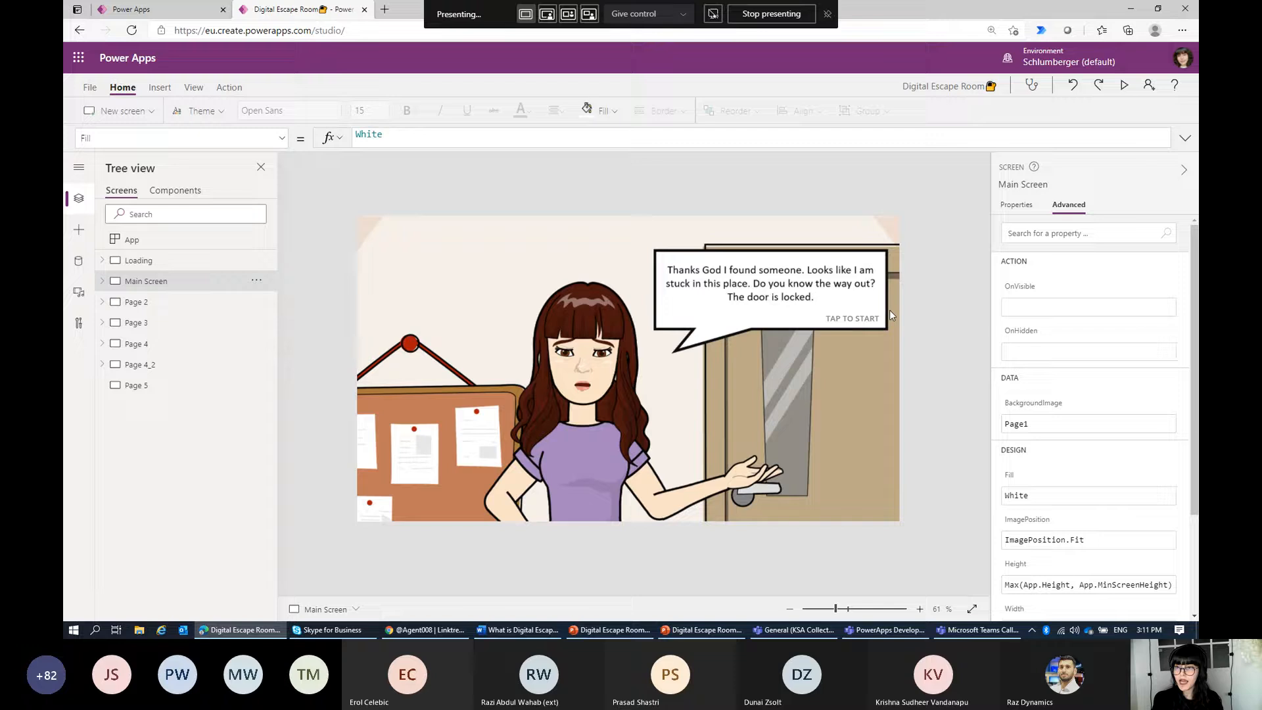
Step: Inspect the OnSelect formula of Main Screen's TAP TO START button and test its navigation in preview
left_click(863, 320)
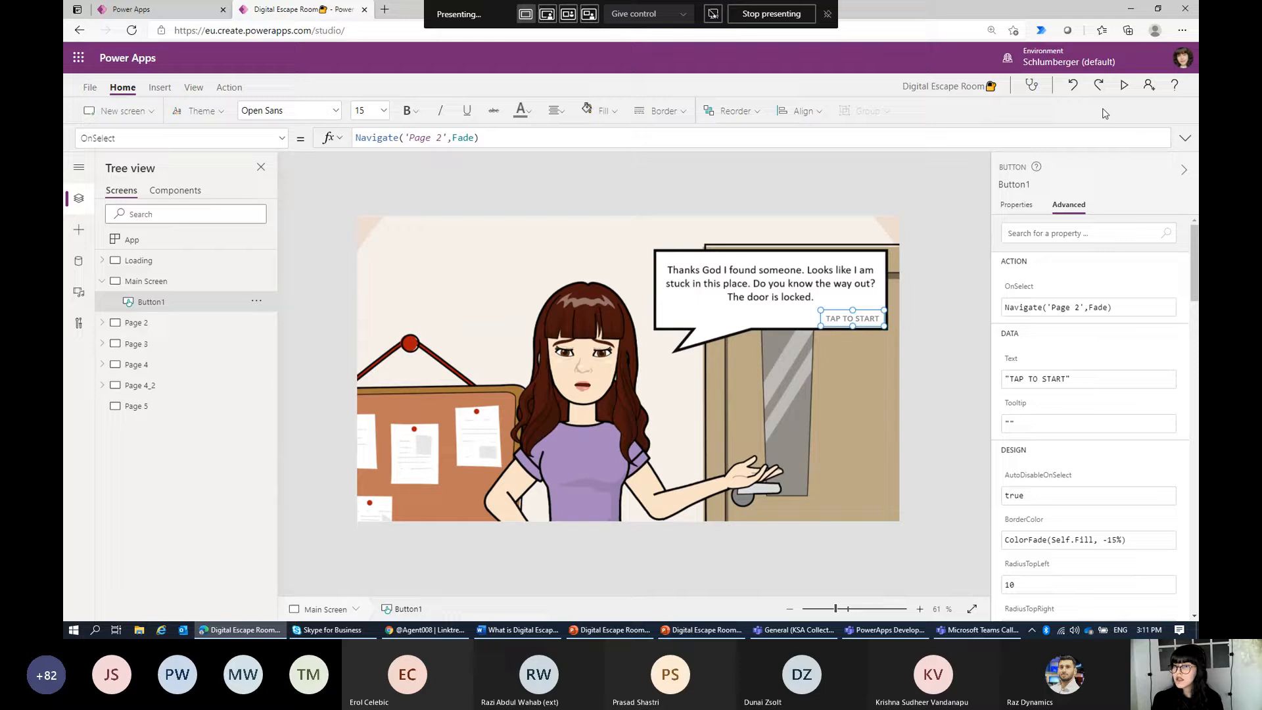
left_click(1125, 85)
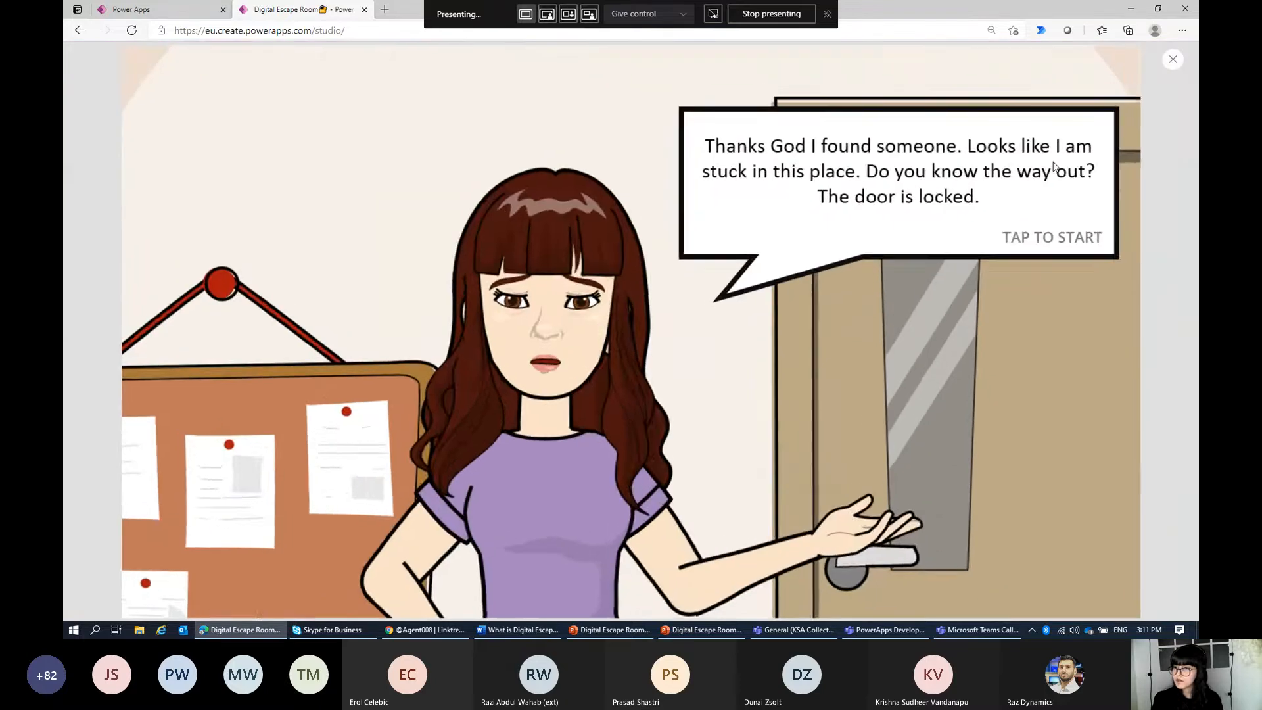
left_click(1032, 237)
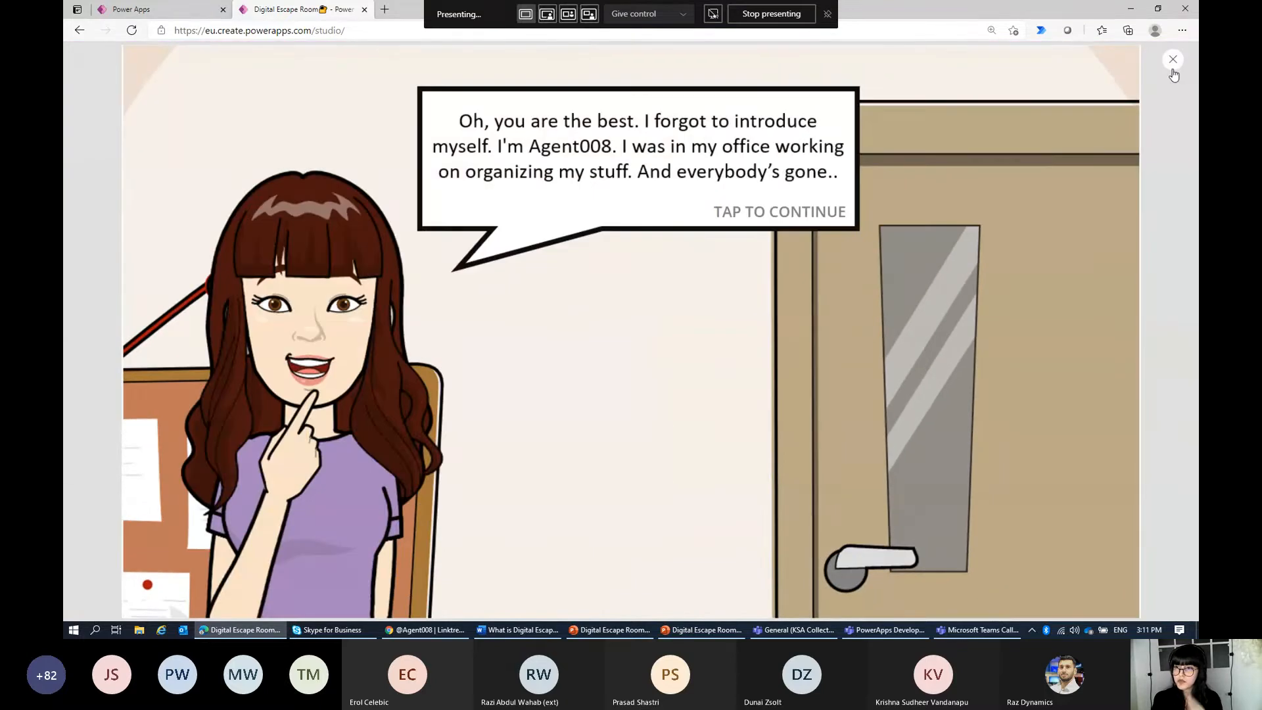
left_click(1173, 60)
Step: Inspect Page 2's TAP TO CONTINUE button formula, and preview the app from Page 2 through to the office scene
left_click(707, 306)
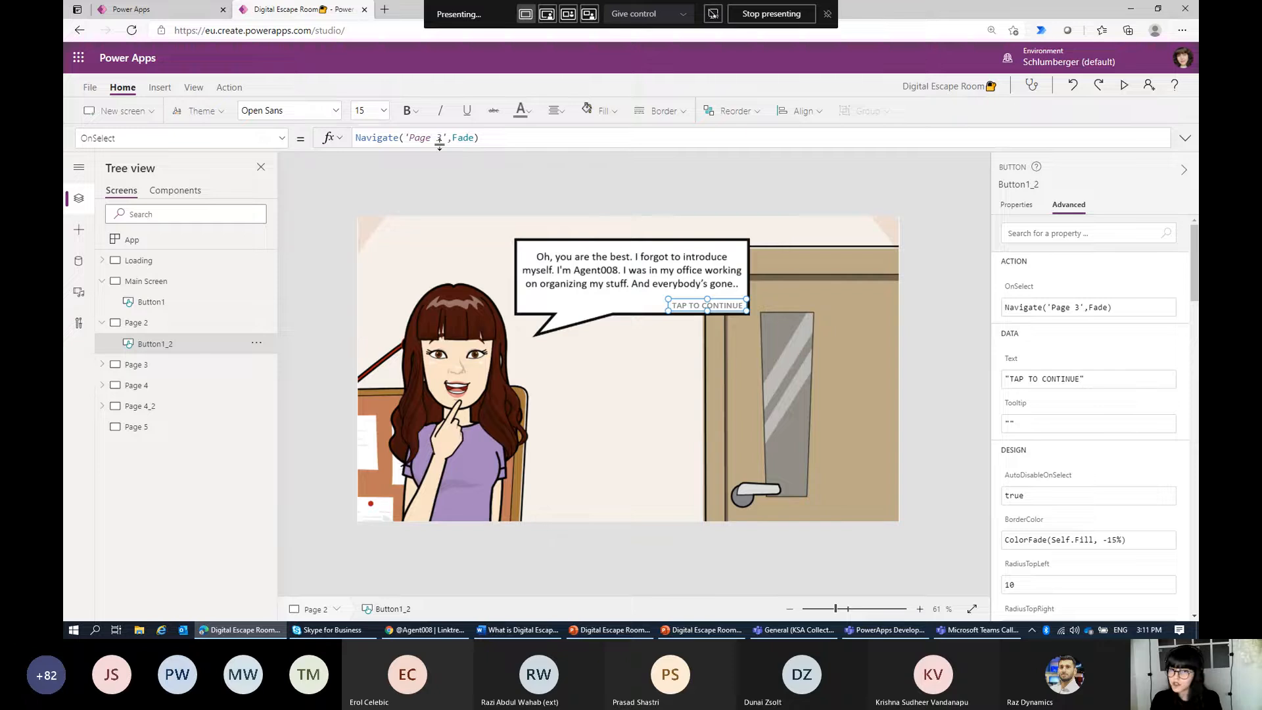
left_click(1124, 85)
left_click(786, 212)
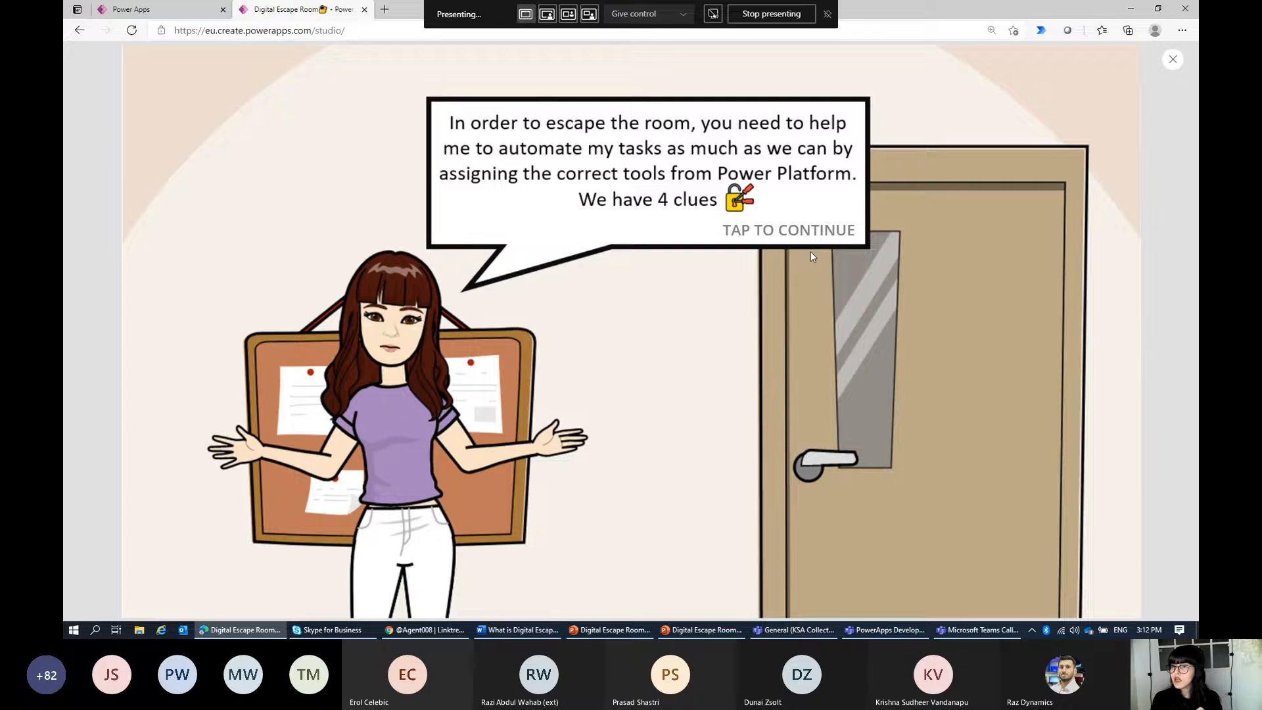
left_click(798, 235)
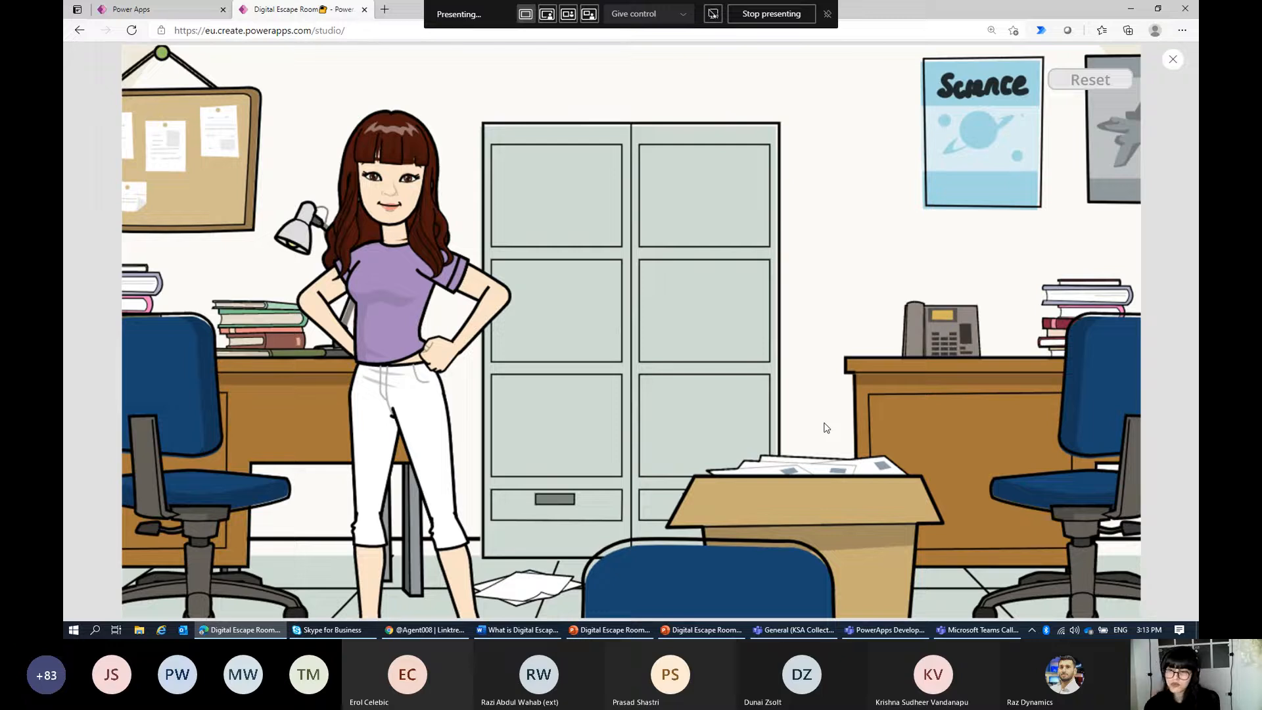
Step: Open the cardboard box's clue, submit the answer "Power Apps" and close the question
left_click(804, 491)
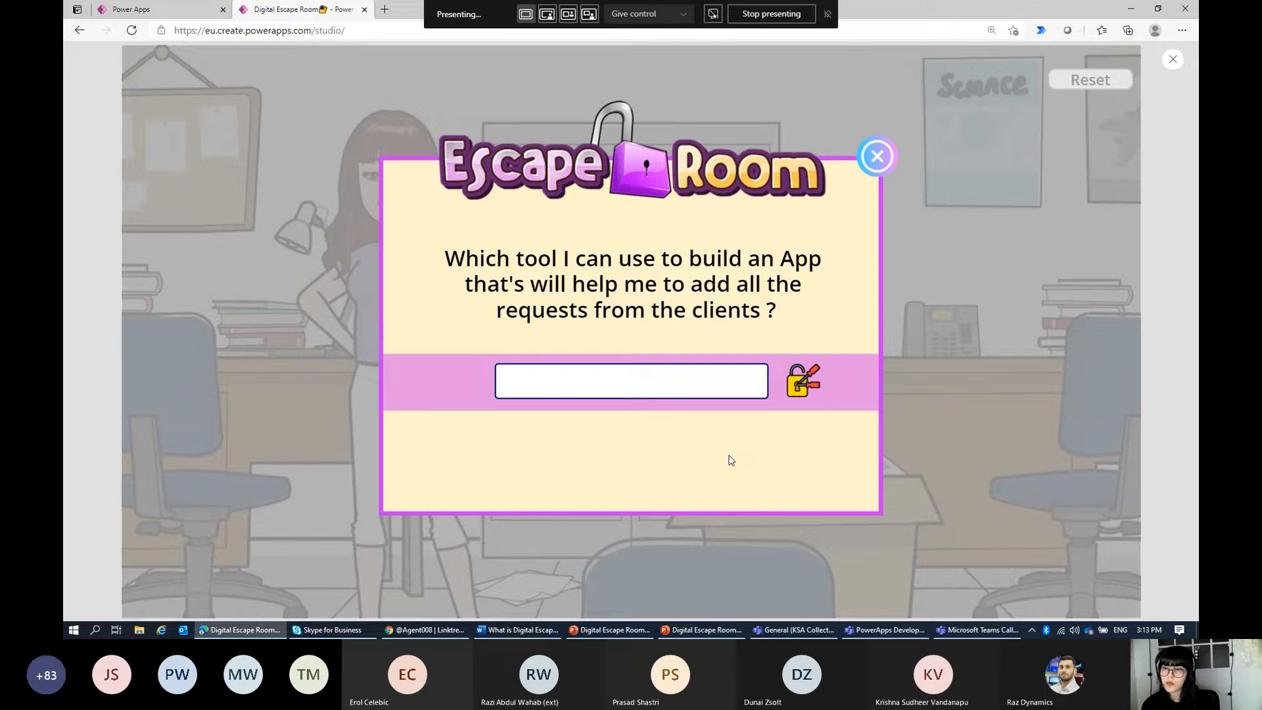
left_click(652, 386)
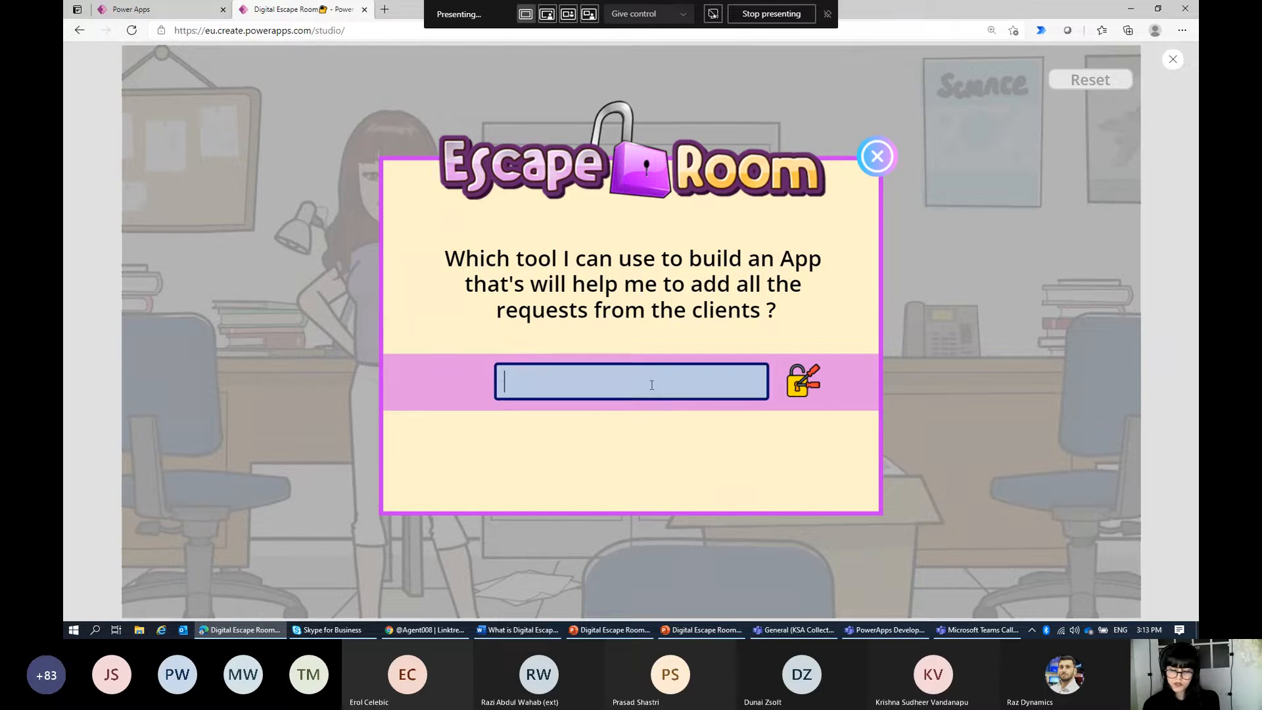
type("Po")
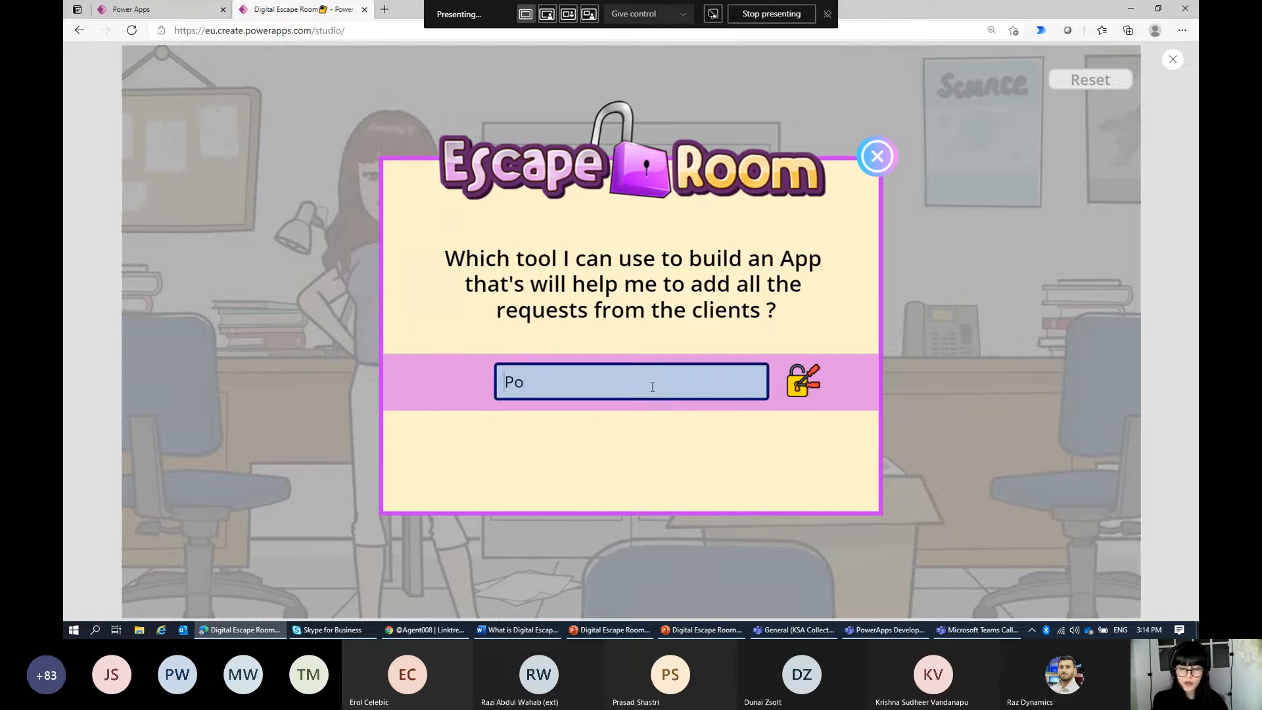
type("wer ")
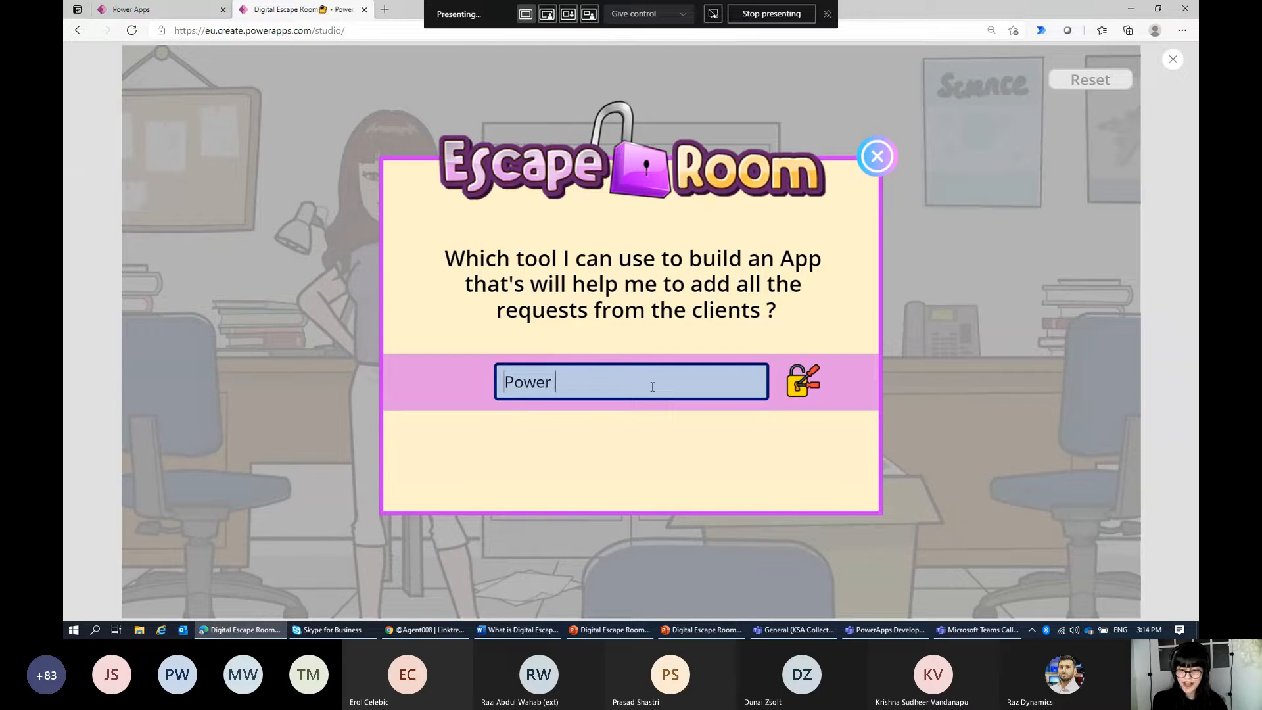
type("Apps")
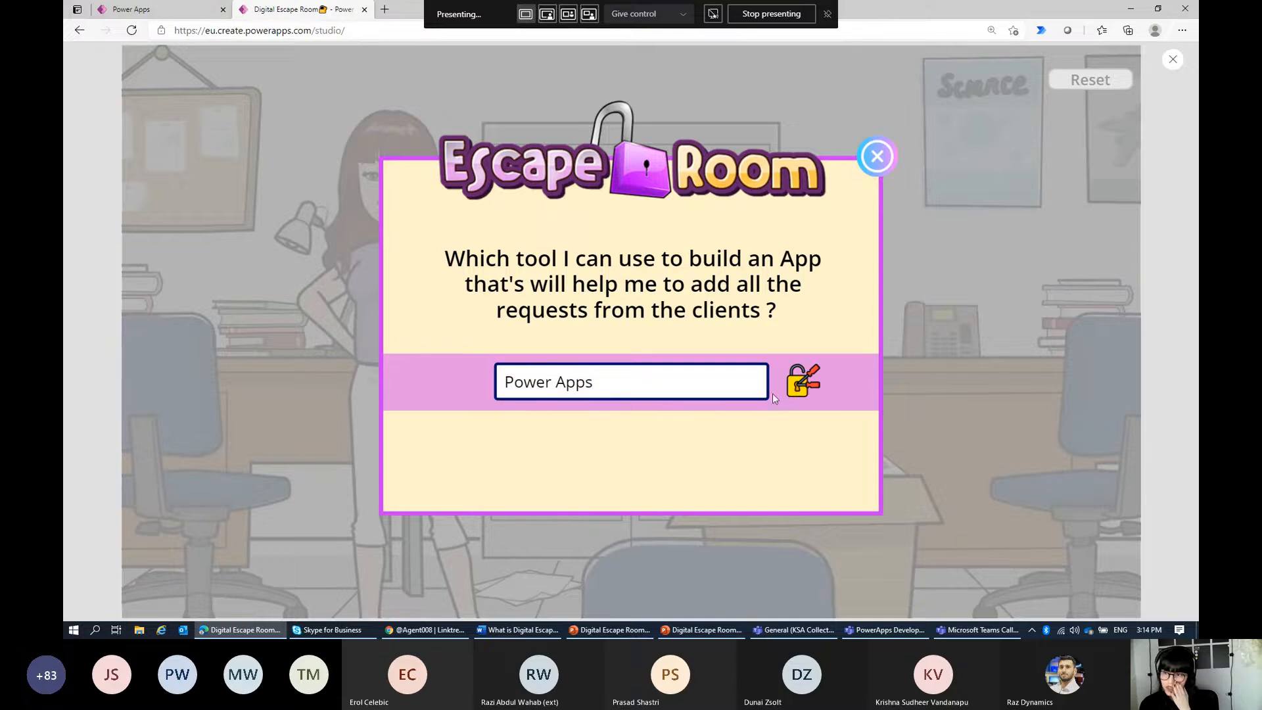
left_click(798, 388)
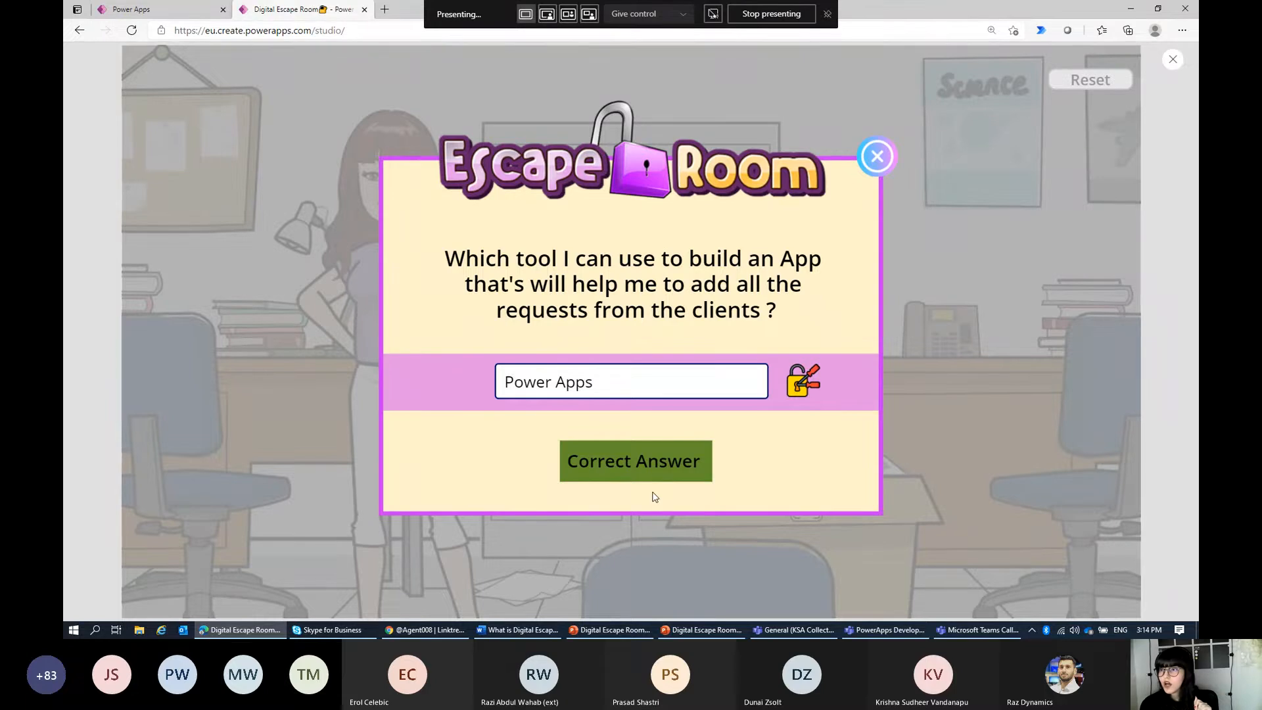
left_click(878, 157)
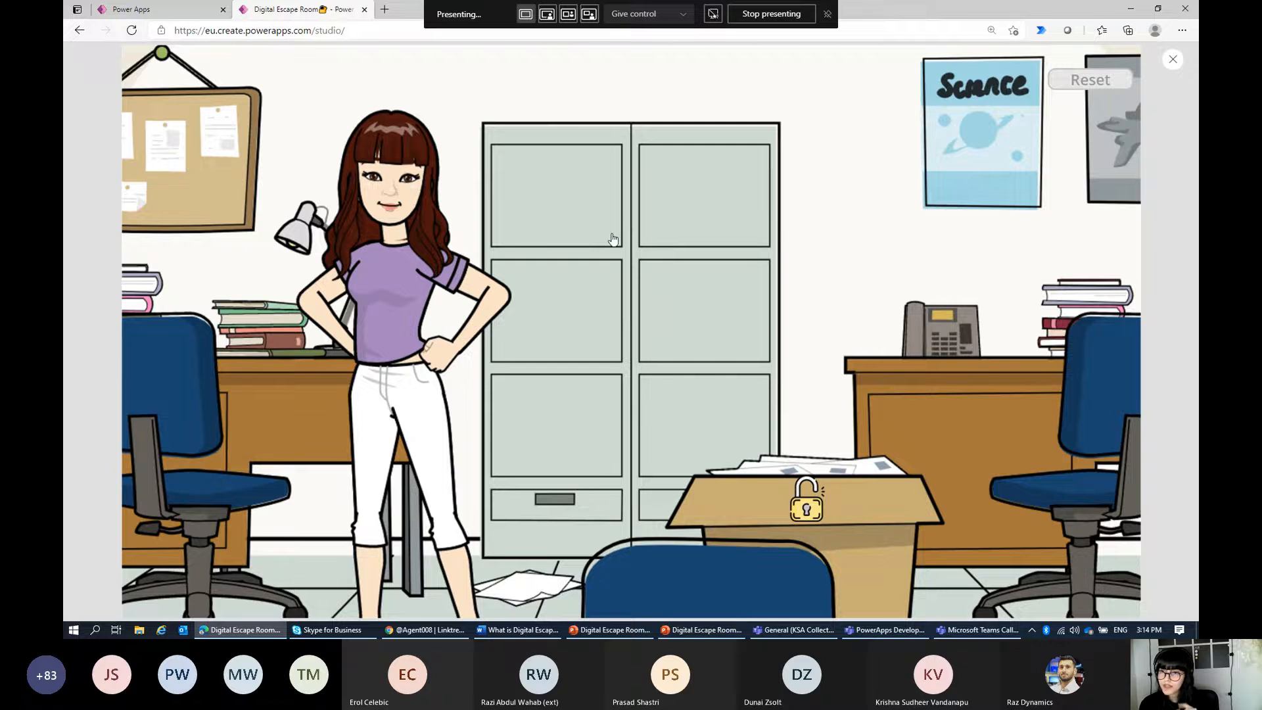
Step: Open the grey cabinet's clue, submit the answer "Power x" and close the question
left_click(612, 262)
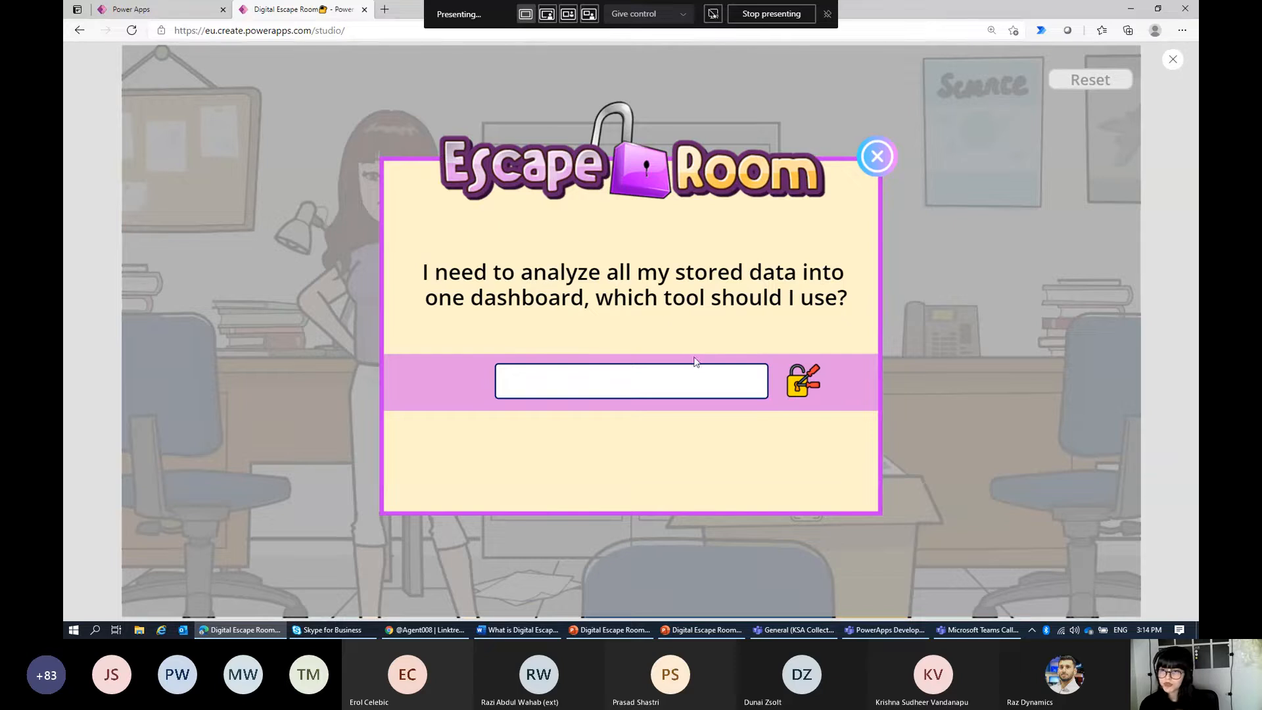
left_click(701, 390)
type("Power")
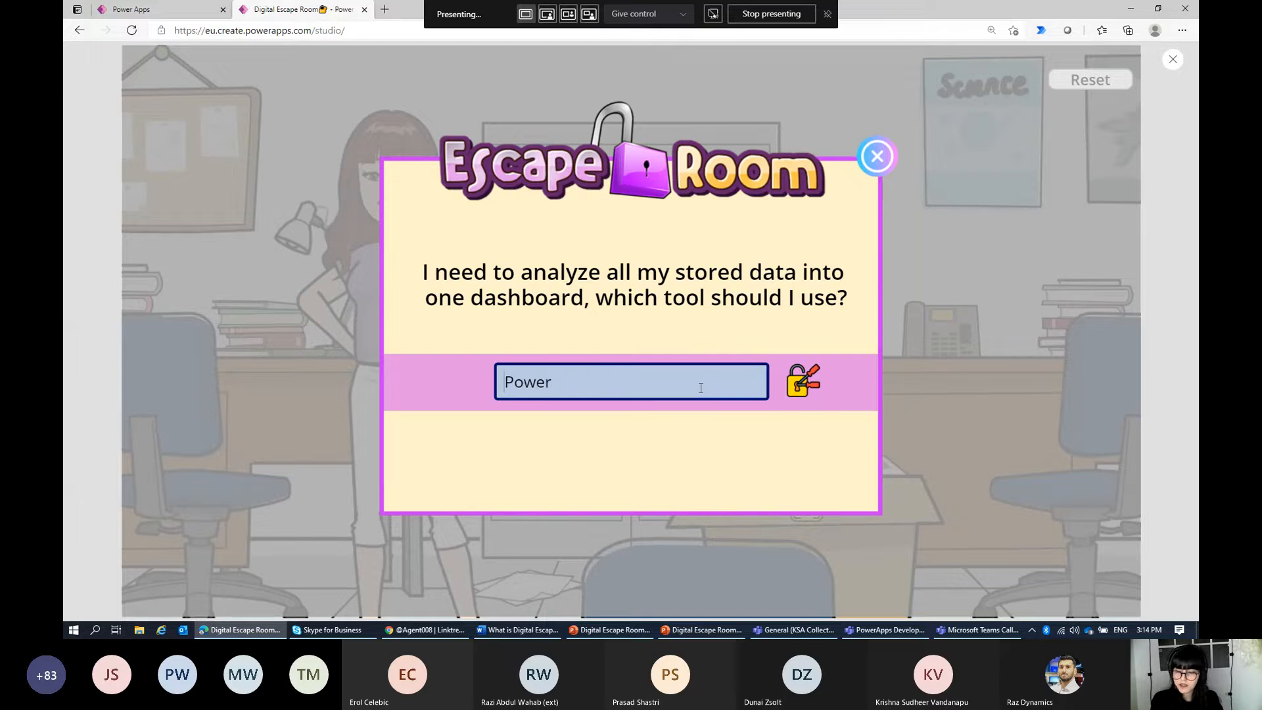
type(" x")
left_click(809, 385)
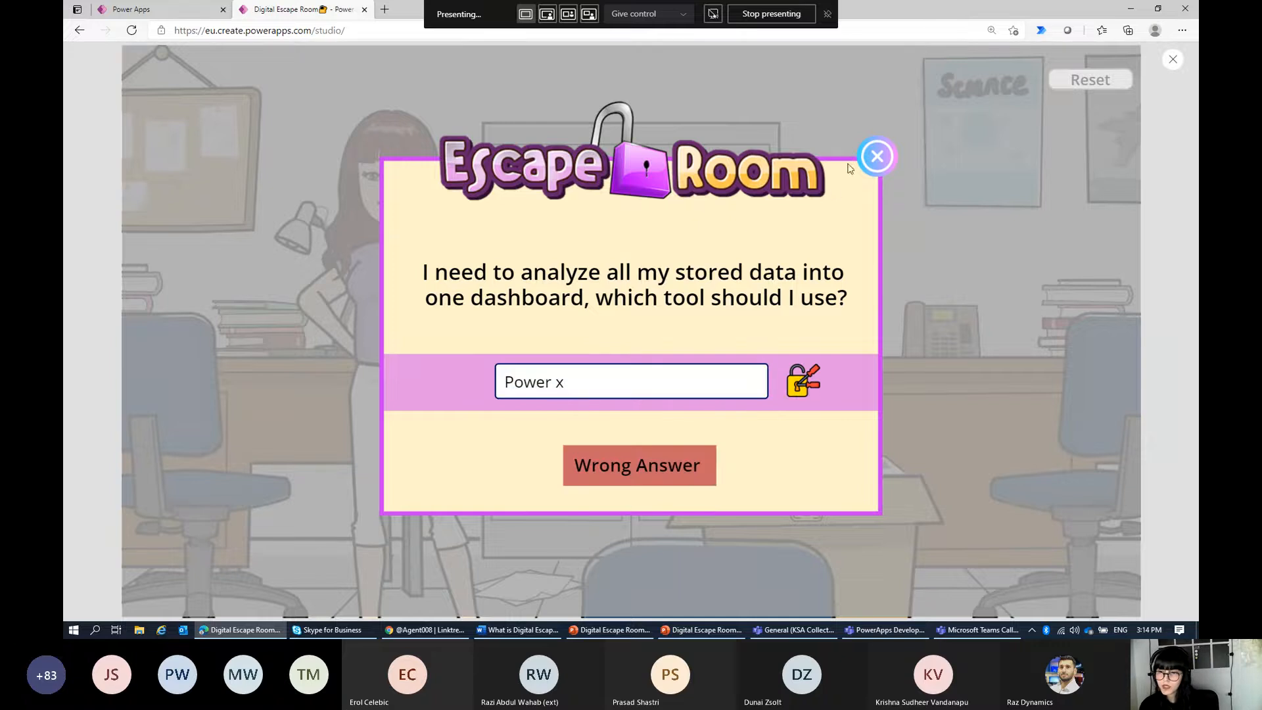
left_click(875, 157)
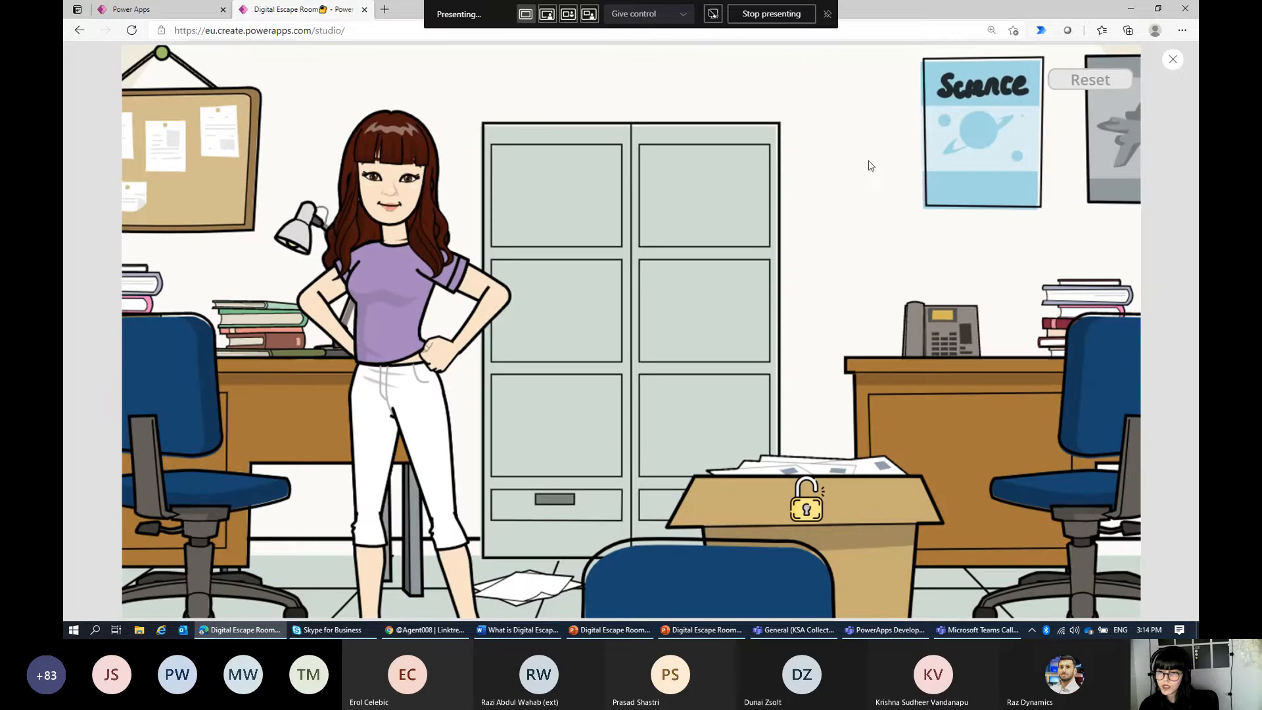
Step: Reopen the grey cabinet's clue, change the answer to "Power Bi", submit it and close the question
left_click(647, 294)
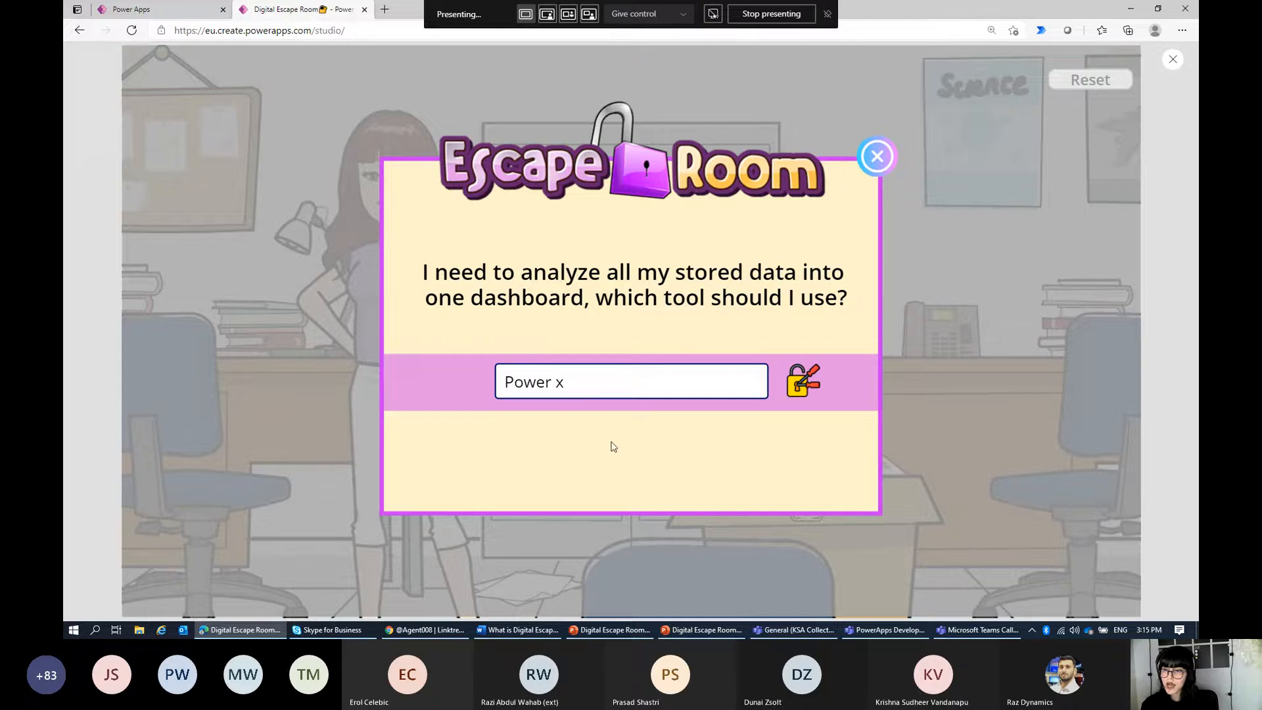
left_click(615, 379)
key("BackSpace")
type("Bi")
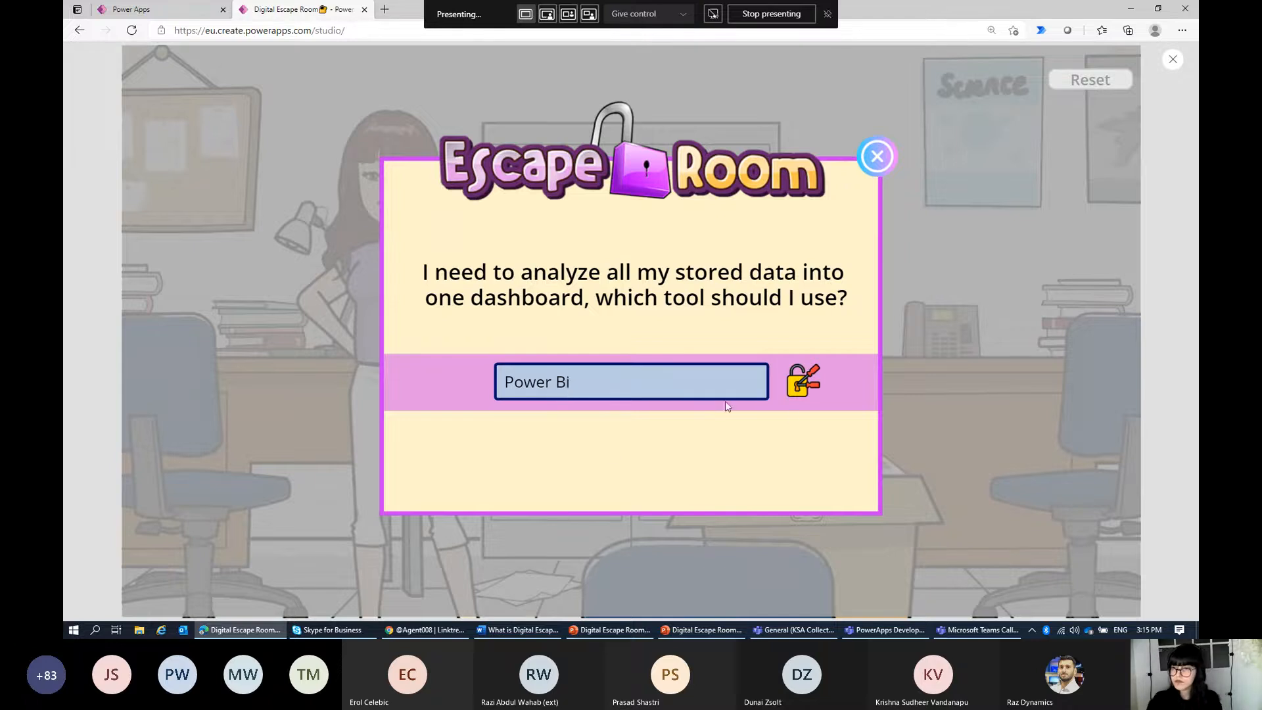
left_click(795, 401)
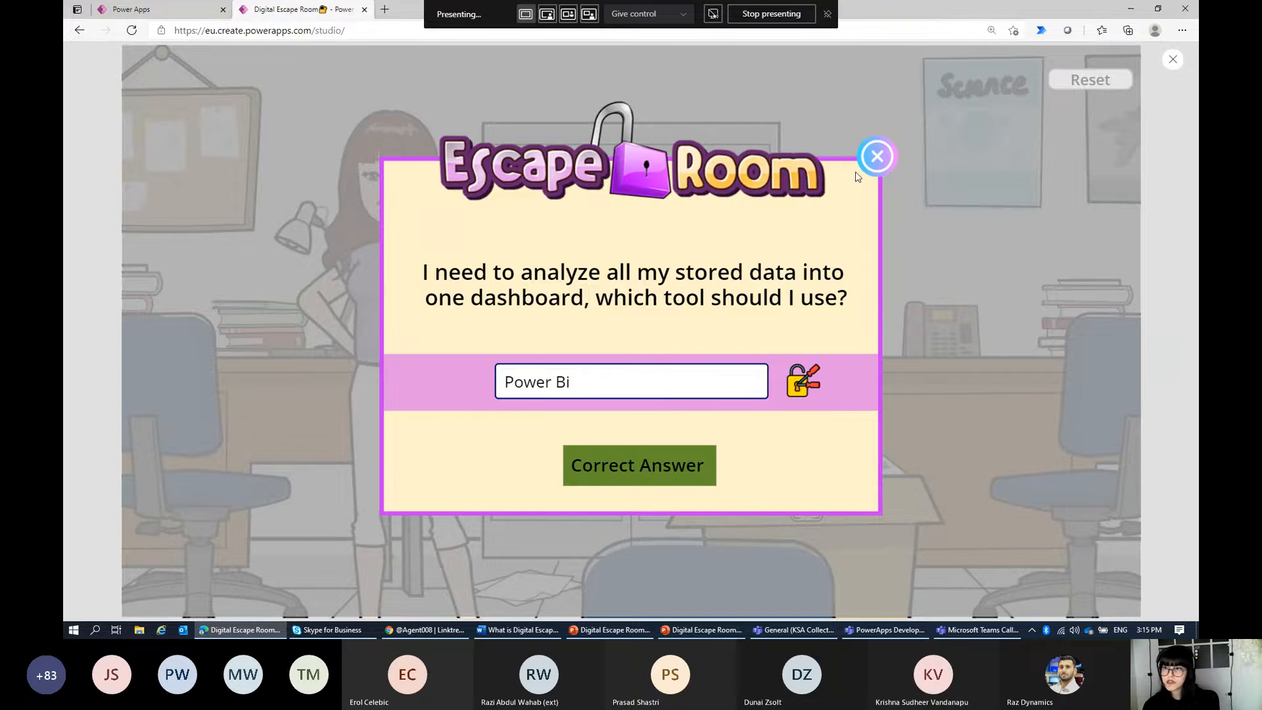
left_click(876, 158)
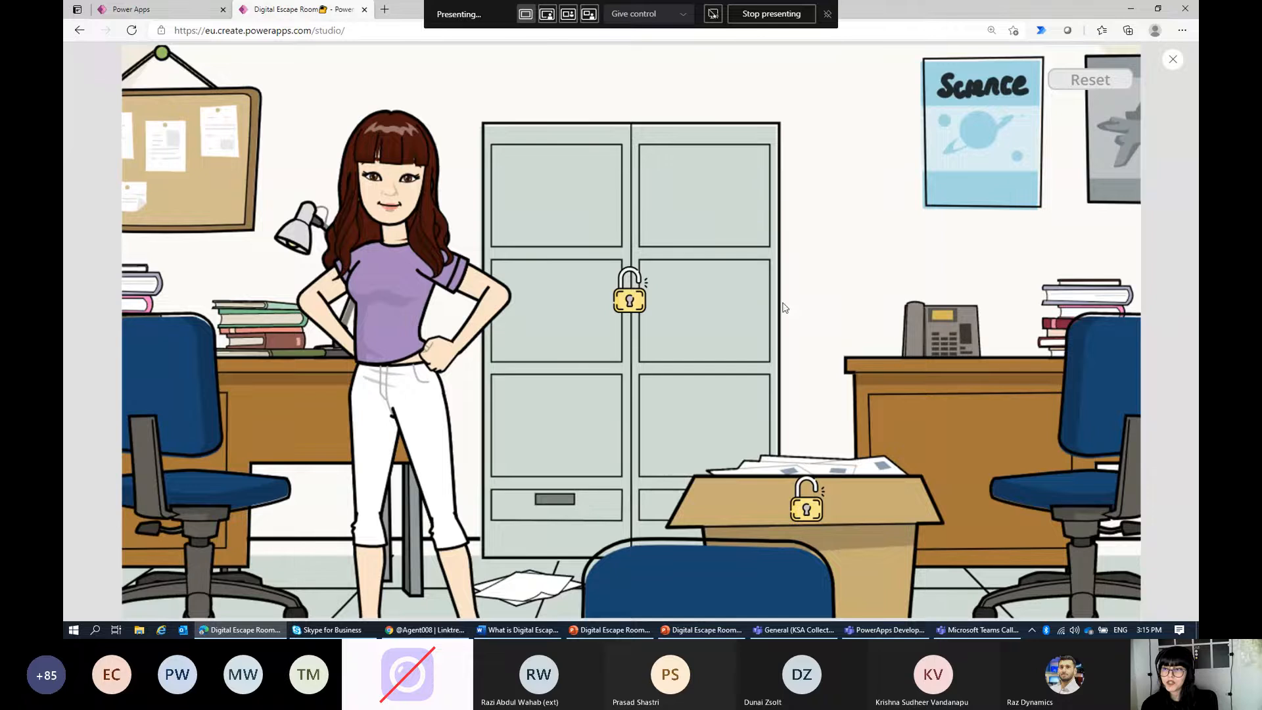
Step: Open the desk phone's clue, submit the answer "Power Virtual Agents" and close the question
left_click(925, 323)
left_click(583, 370)
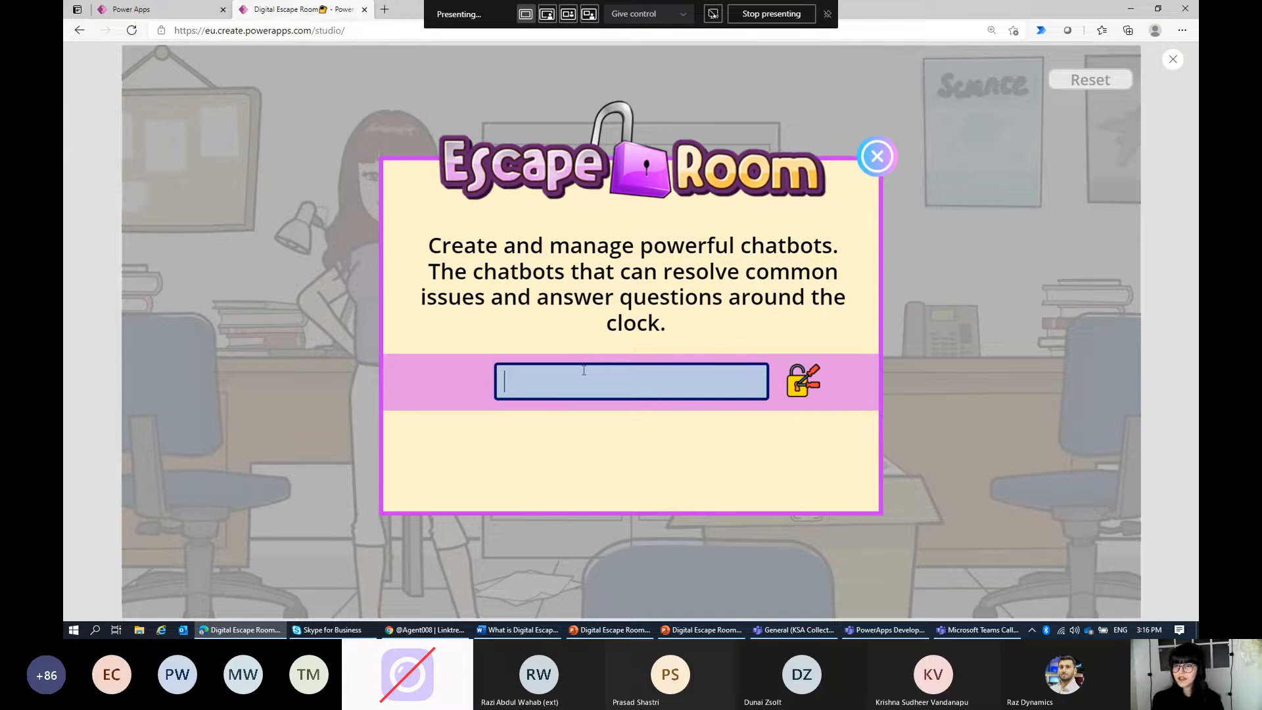
type("Power Virtual Agents")
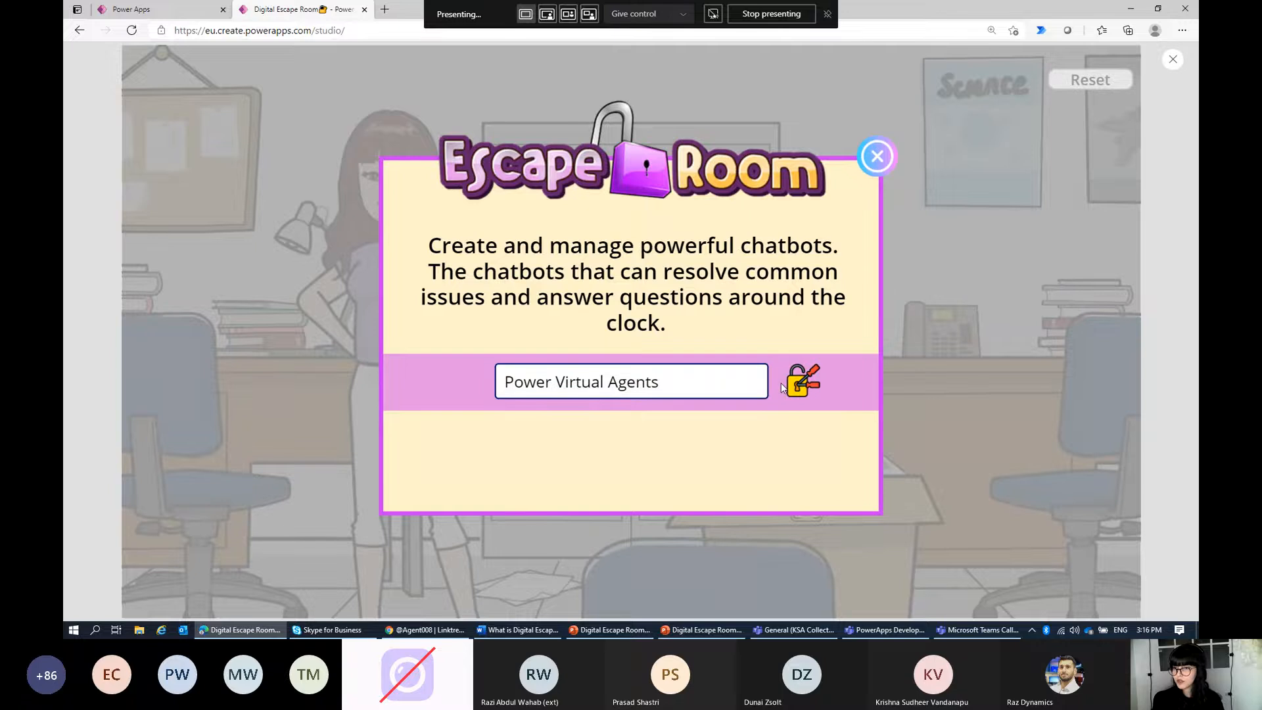
left_click(803, 385)
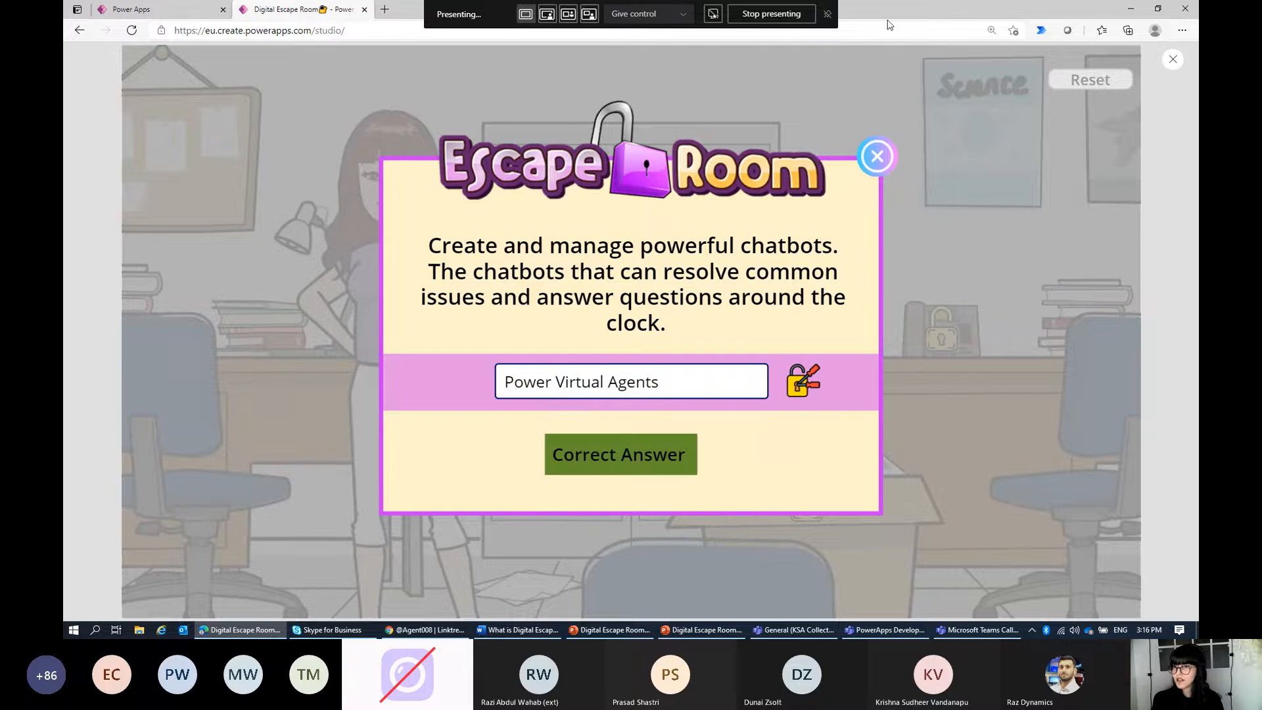
left_click(877, 158)
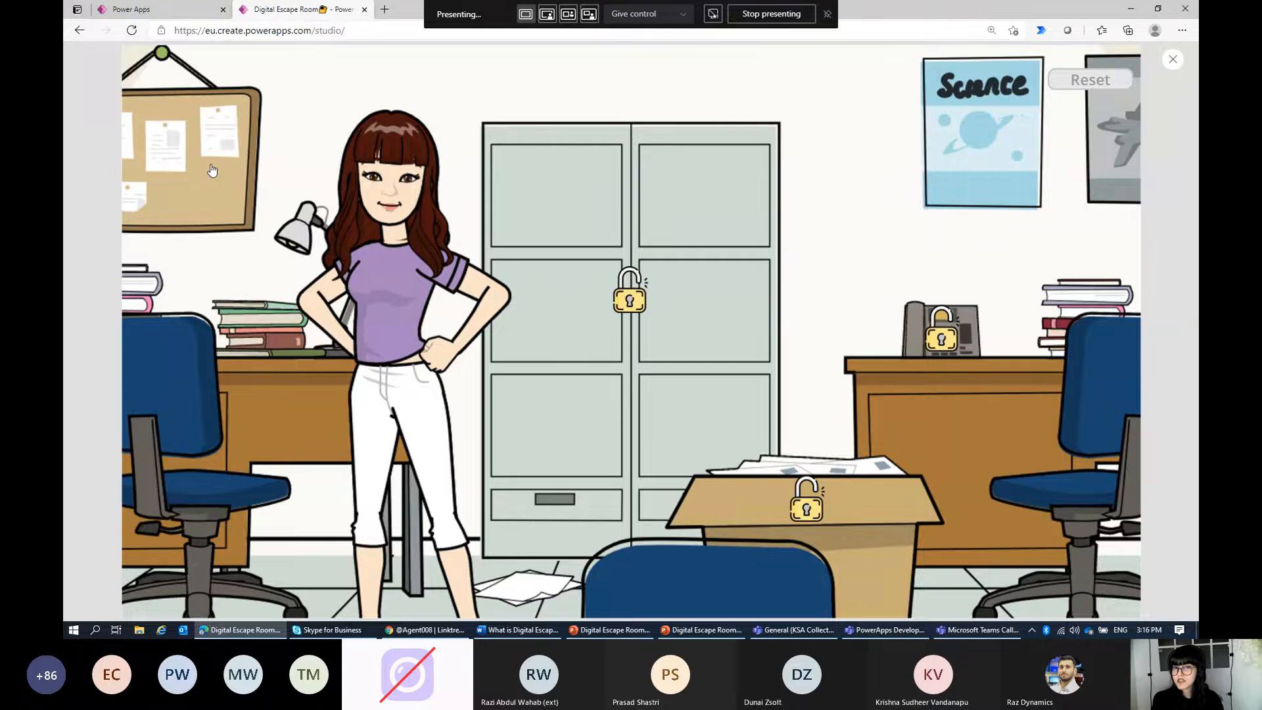
Step: Open the notice board's clue and submit the answer "Power Automate" to finish the escape room
left_click(212, 172)
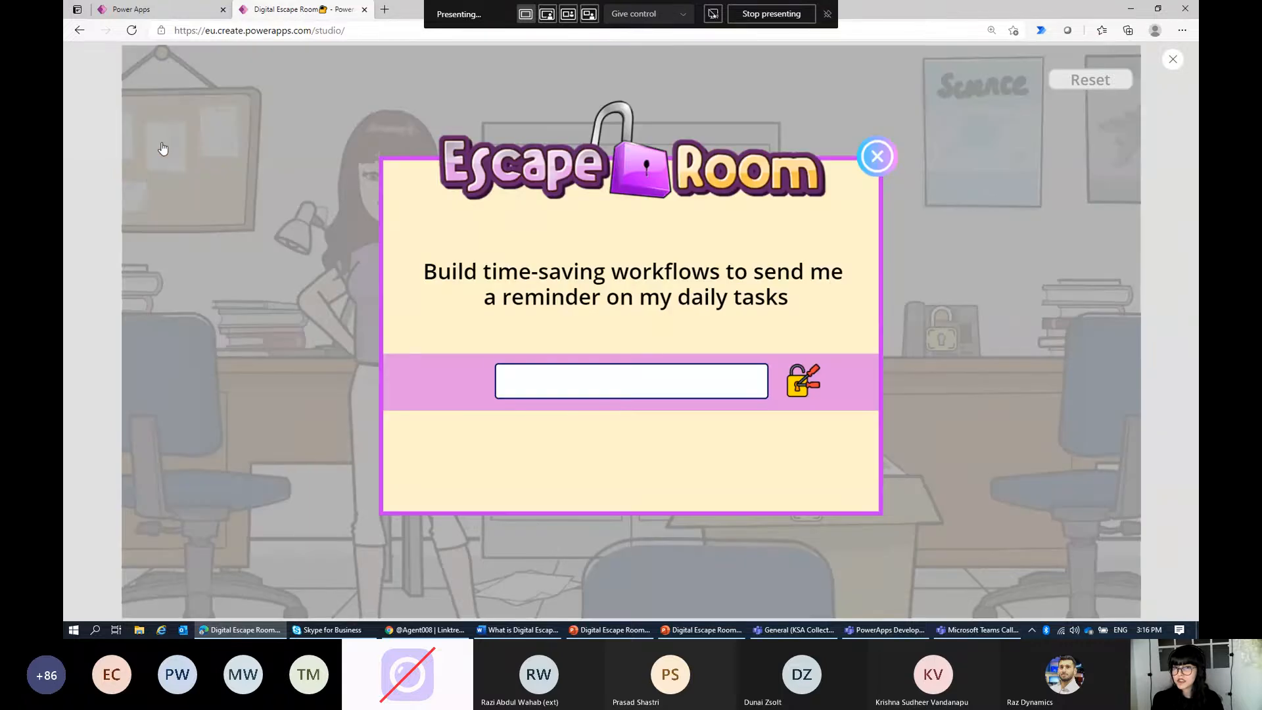
left_click(547, 375)
type("P")
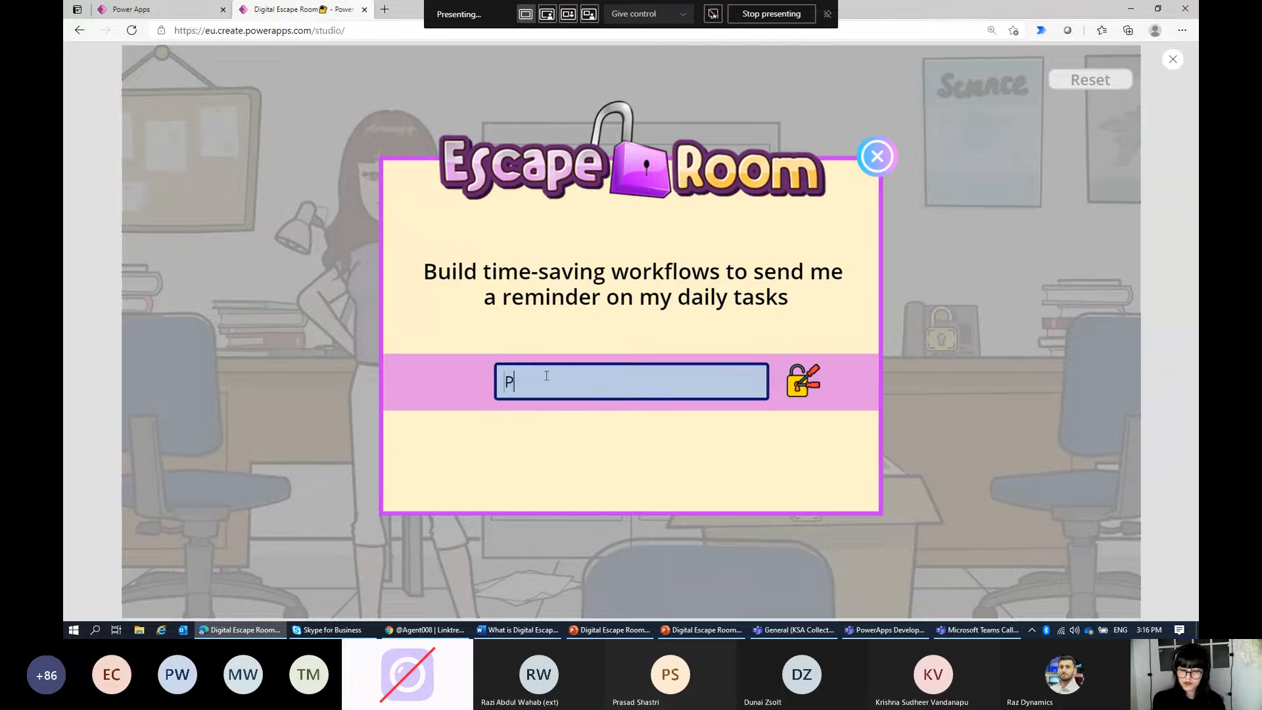
type("ower Automate")
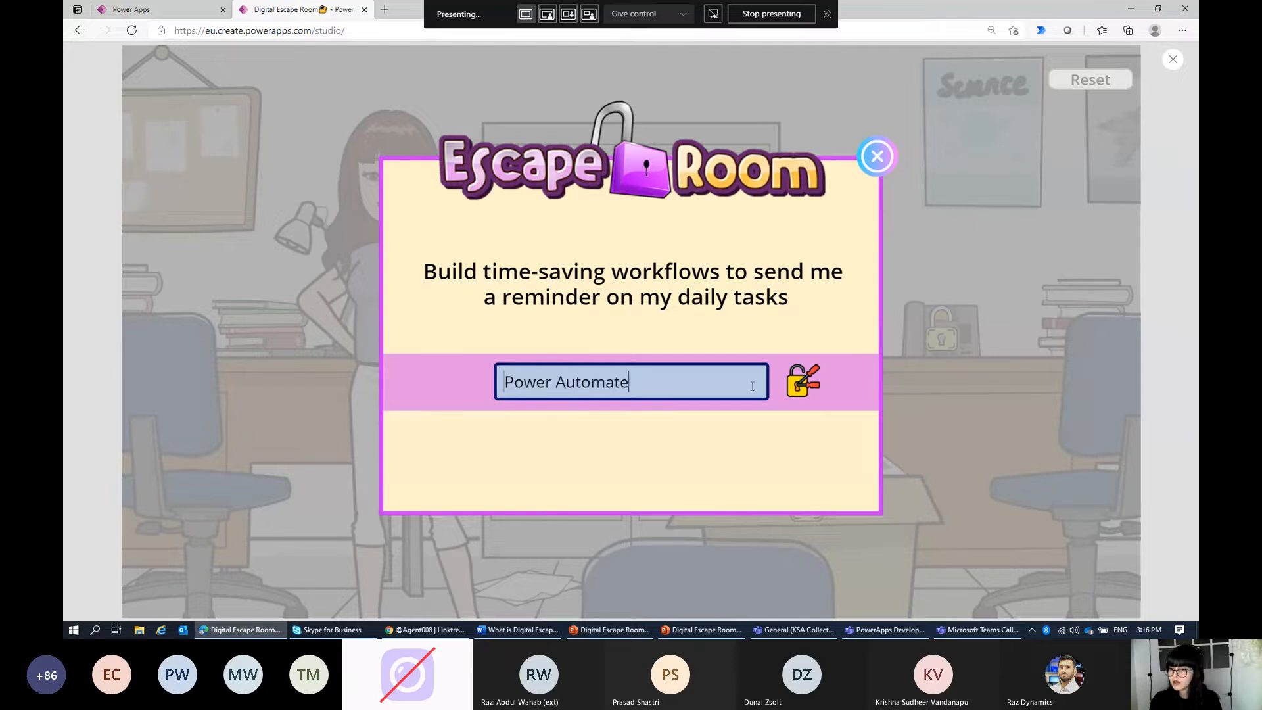
left_click(797, 388)
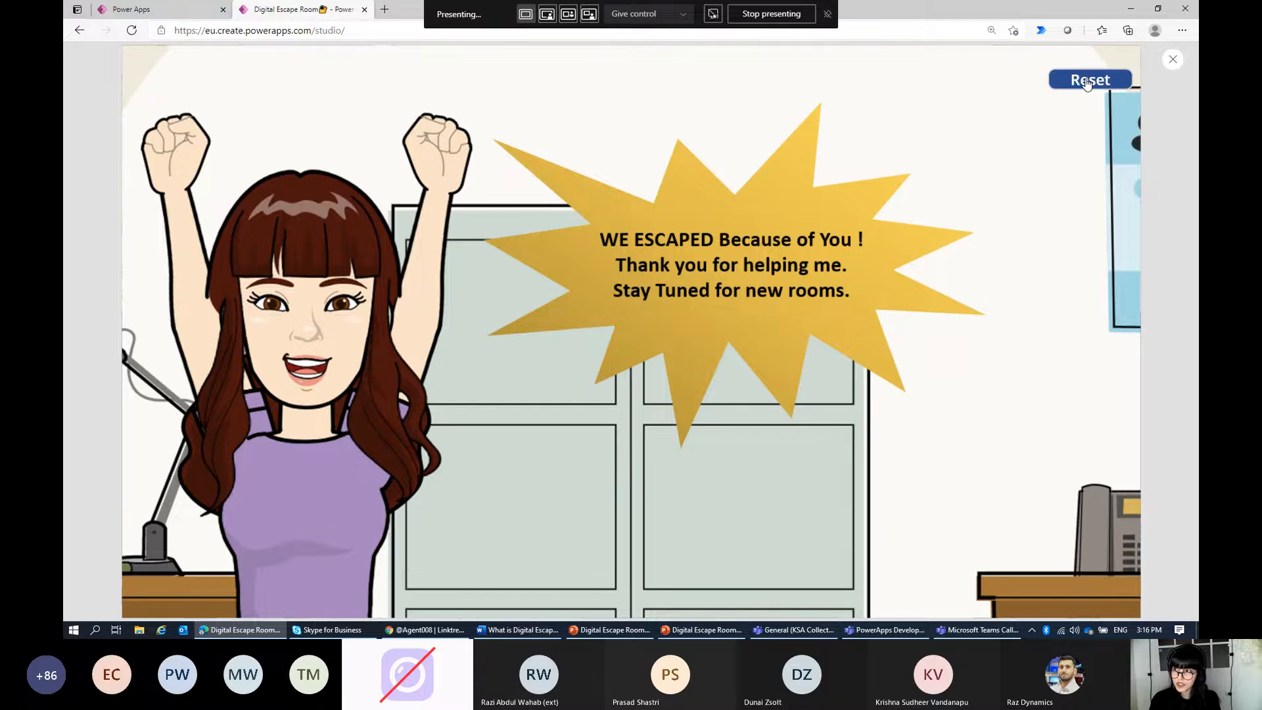
Step: Reset the game from the final scene, close the leftover question and exit the preview
left_click(1087, 80)
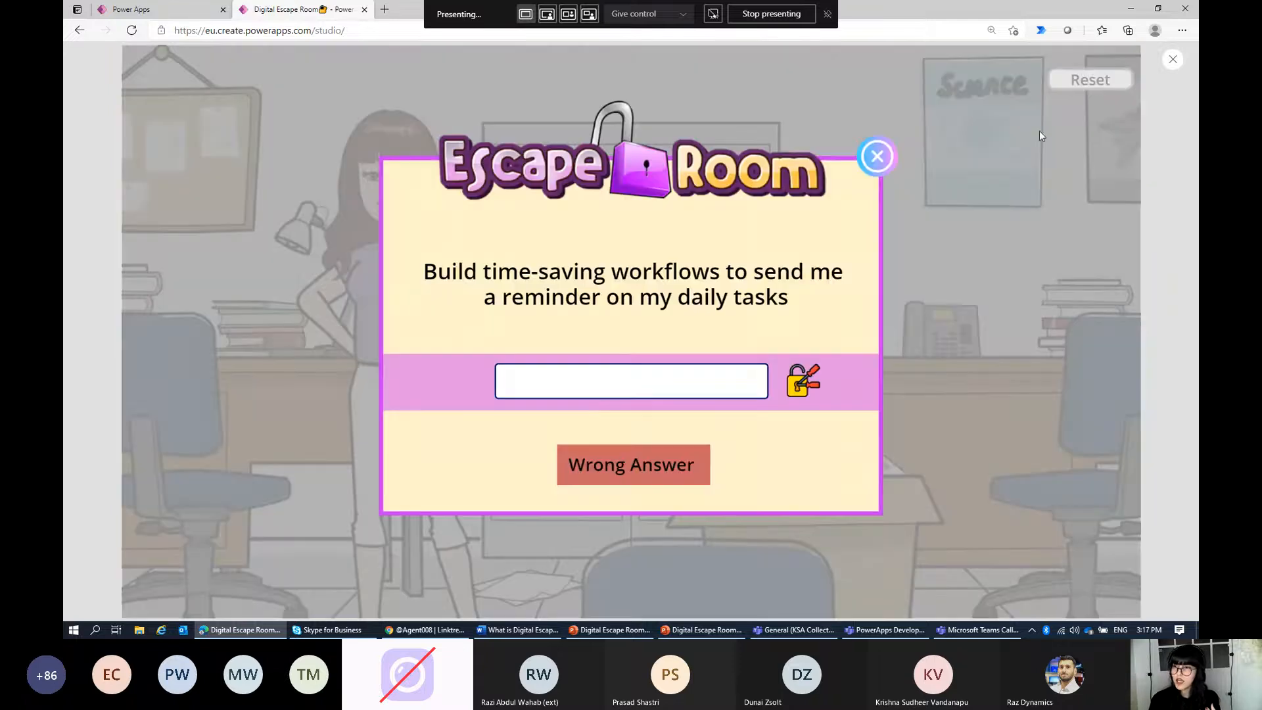
left_click(878, 156)
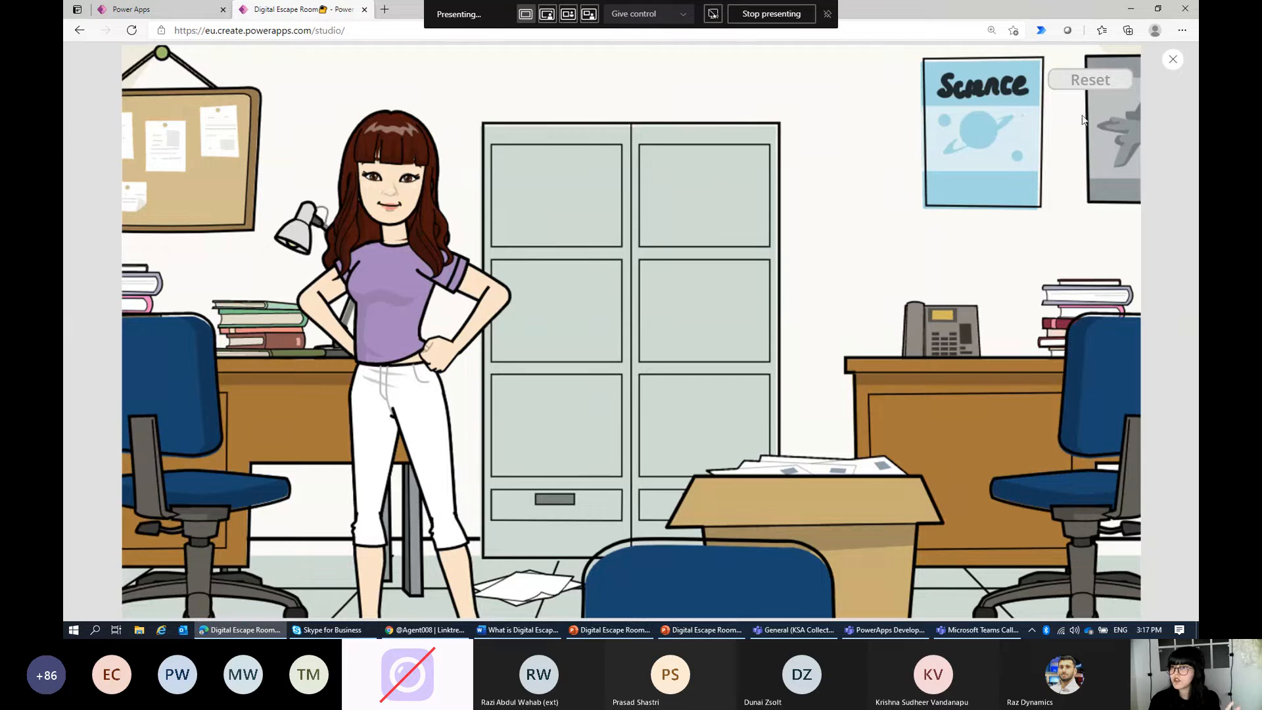
left_click(1171, 66)
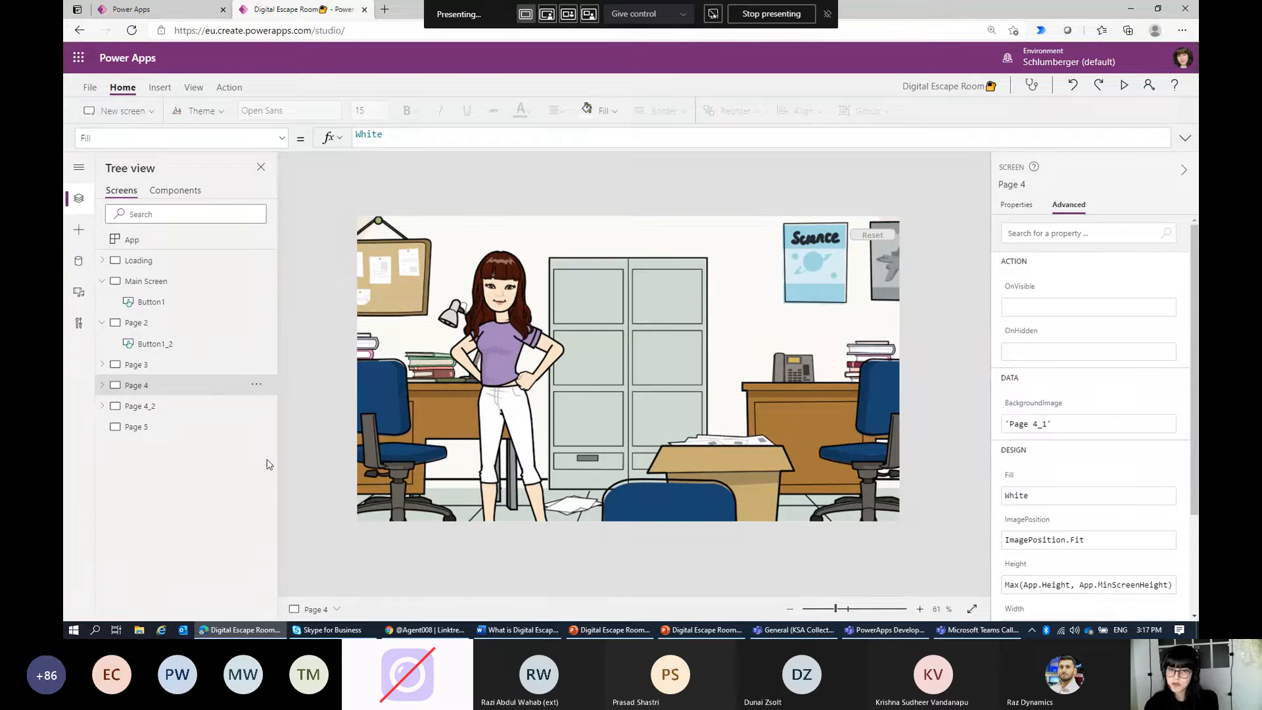
Step: Open the Page 4_2 screen in the editor, and set the browser zoom to 125% and the canvas zoom to 51%
left_click(189, 412)
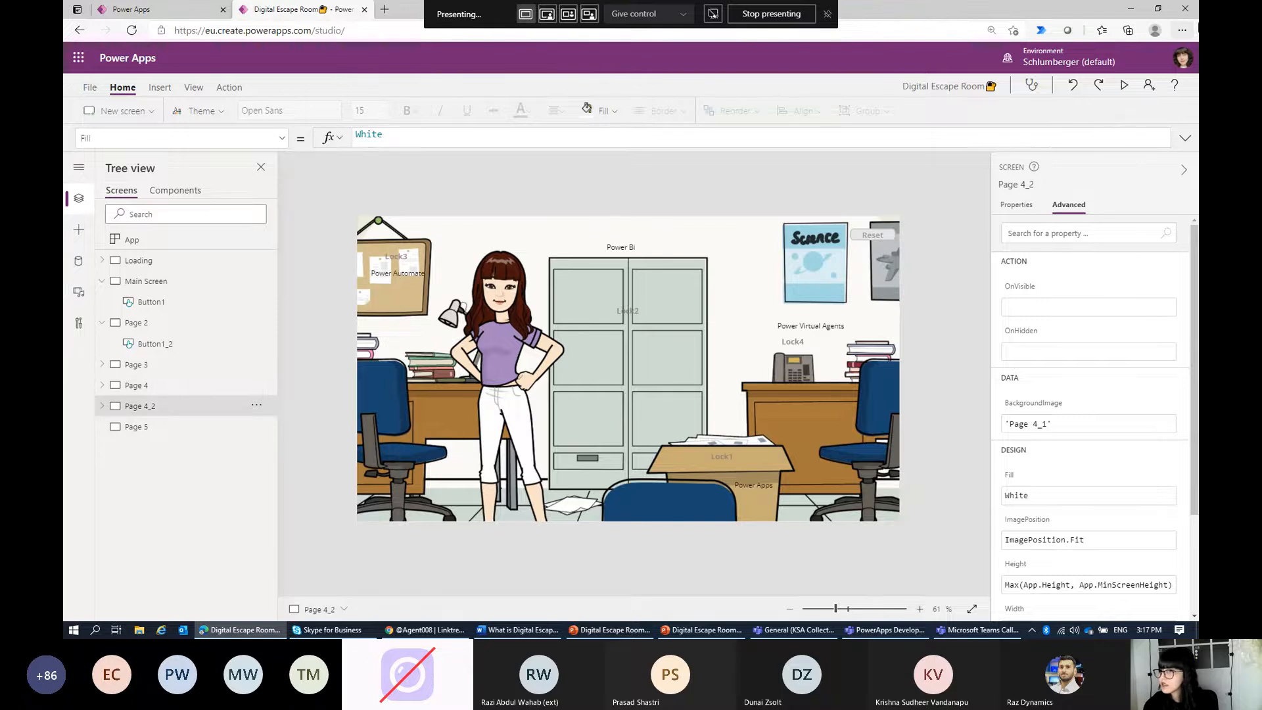
left_click(1182, 30)
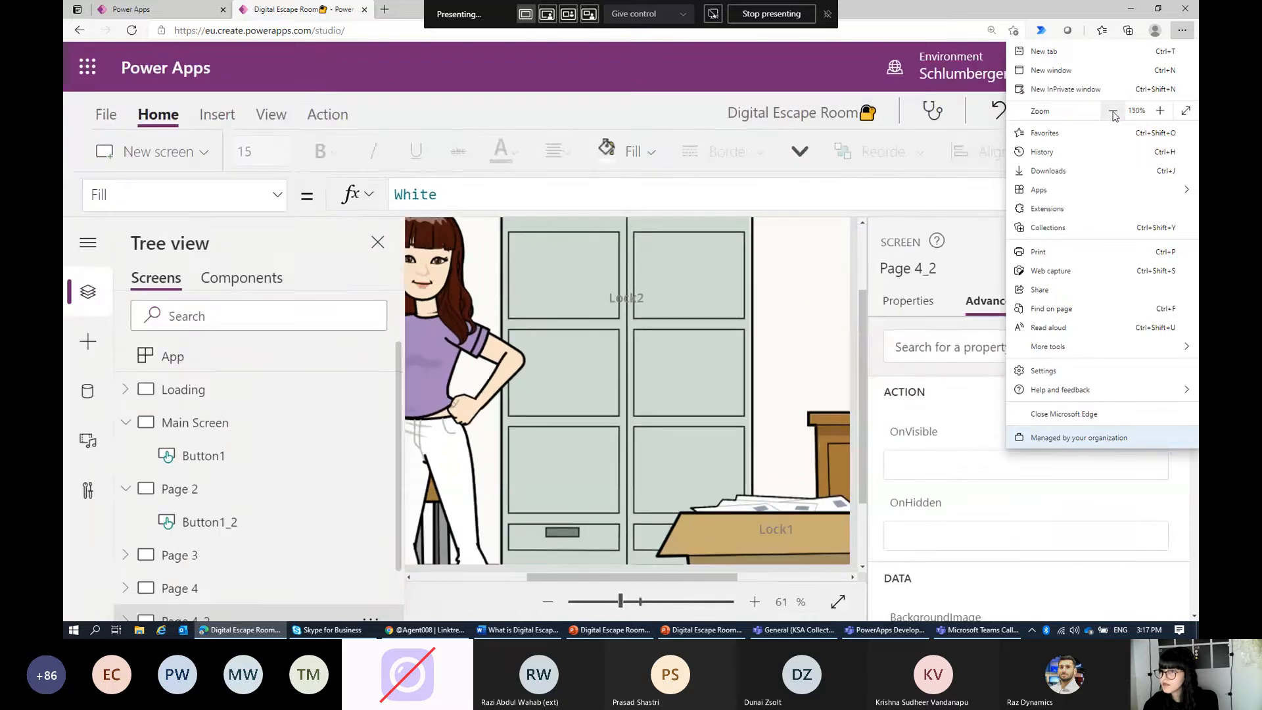
left_click(1113, 115)
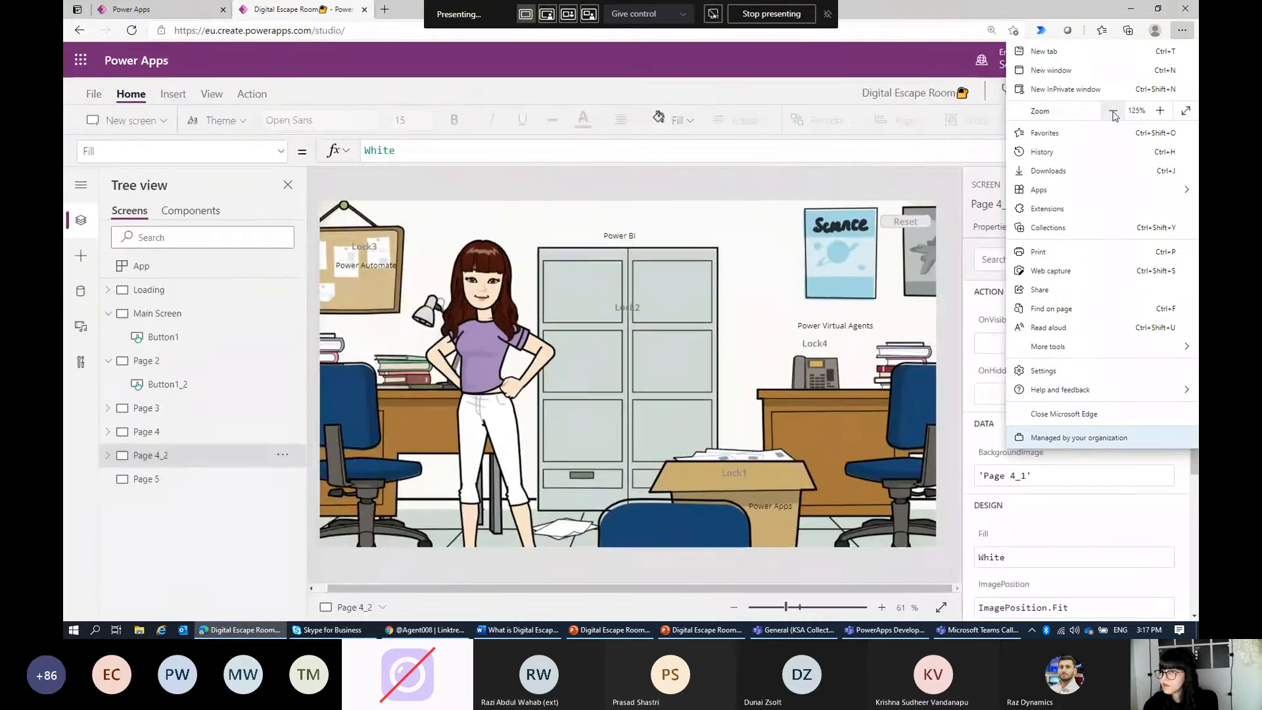
left_click(934, 194)
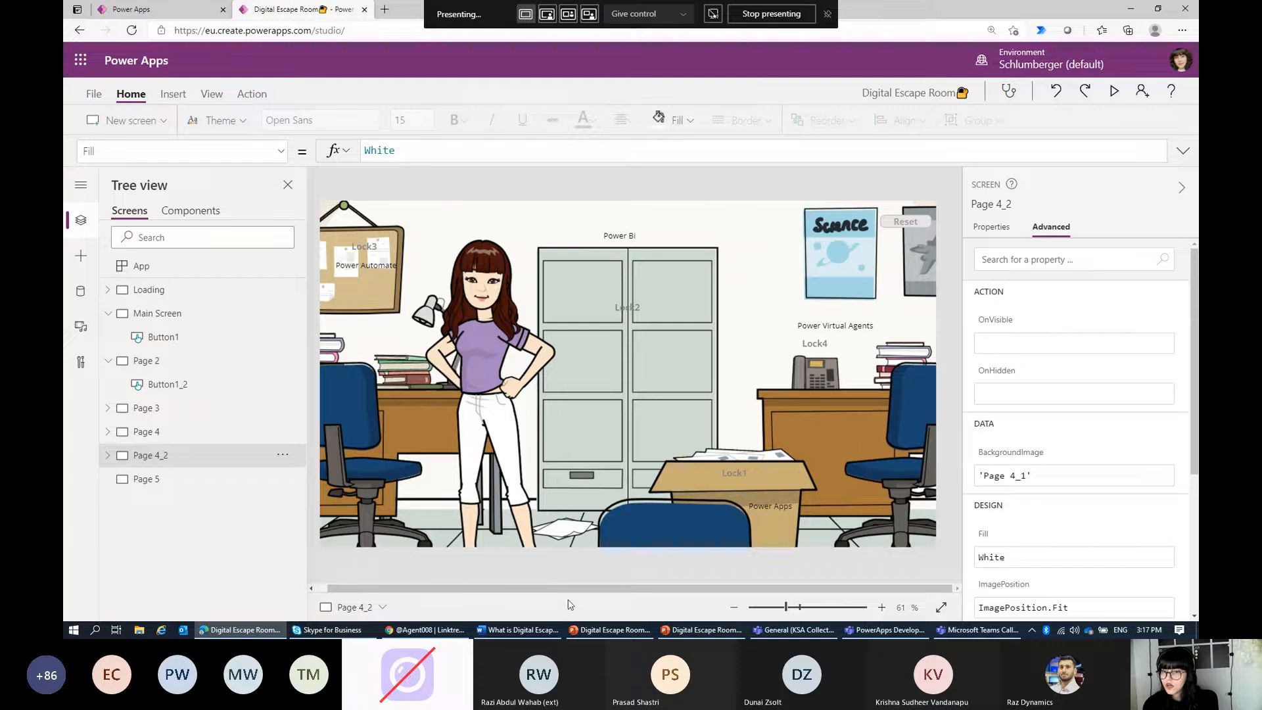
left_click(734, 606)
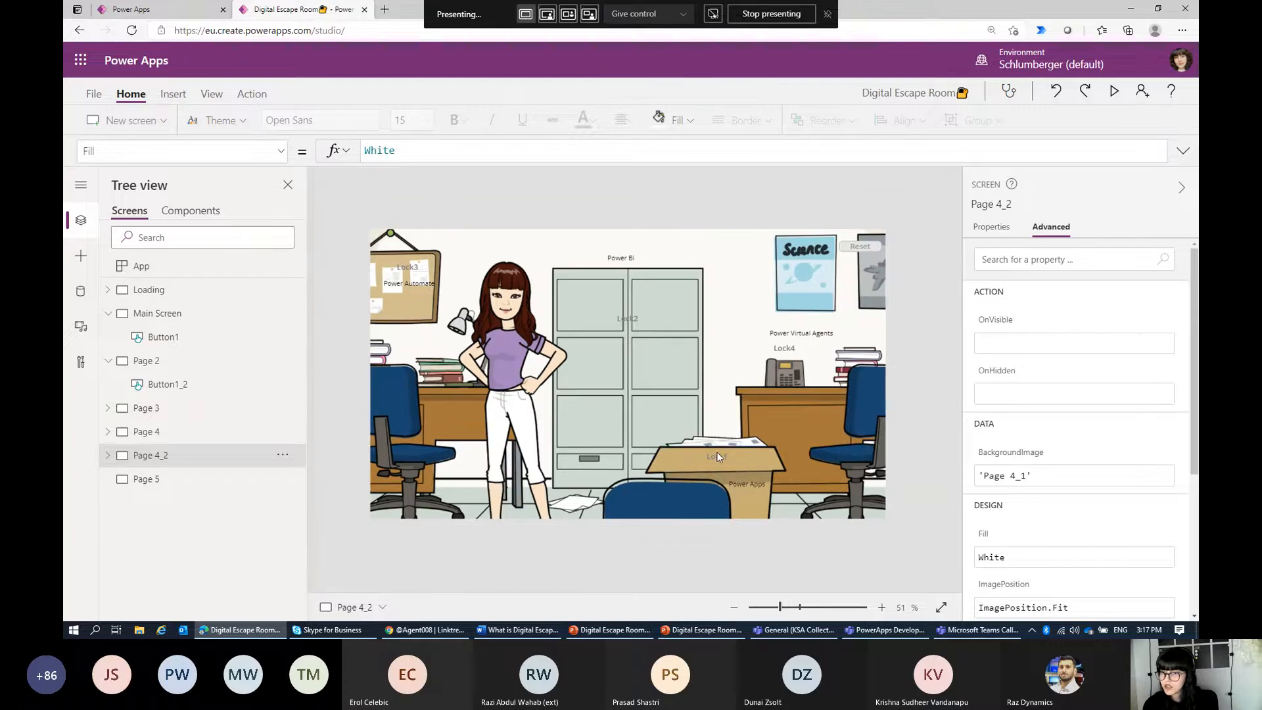
Step: Examine the answer labels and transparent lock buttons placed on the box, phone, cabinet and notice board of Page 4_2
left_click(738, 482)
left_click(730, 482)
left_click_drag(728, 482, 740, 487)
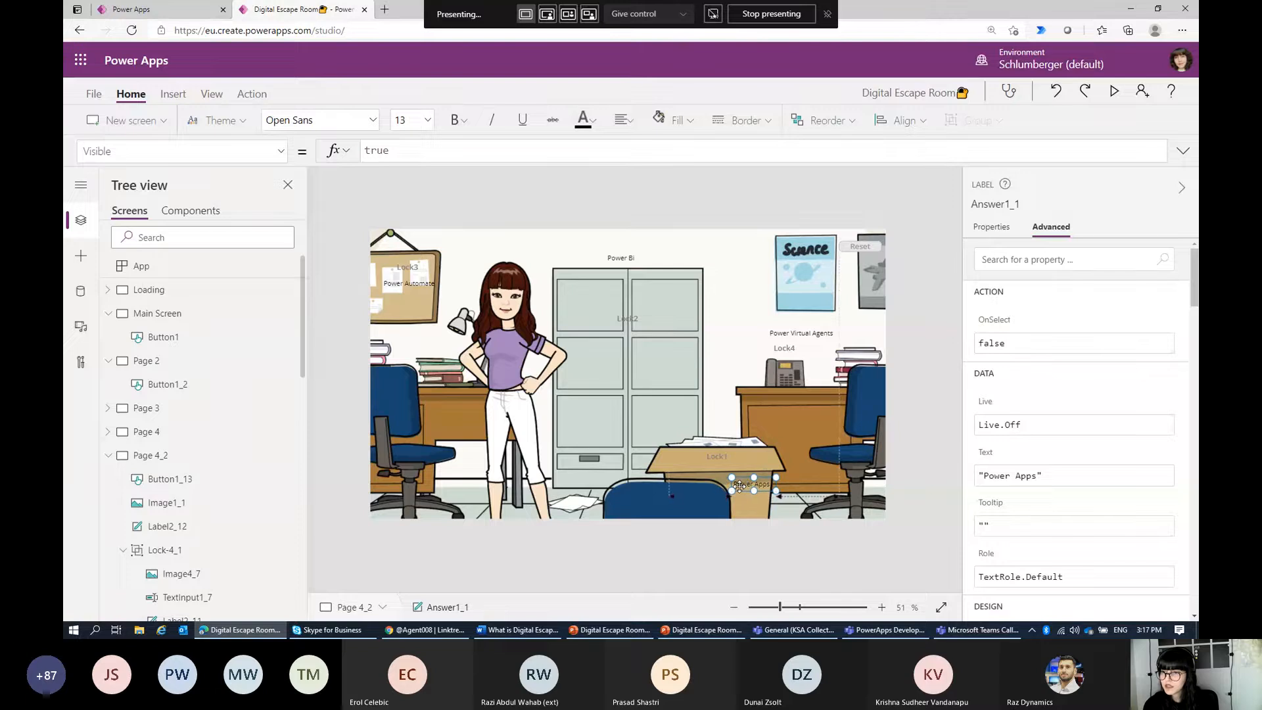
left_click(785, 353)
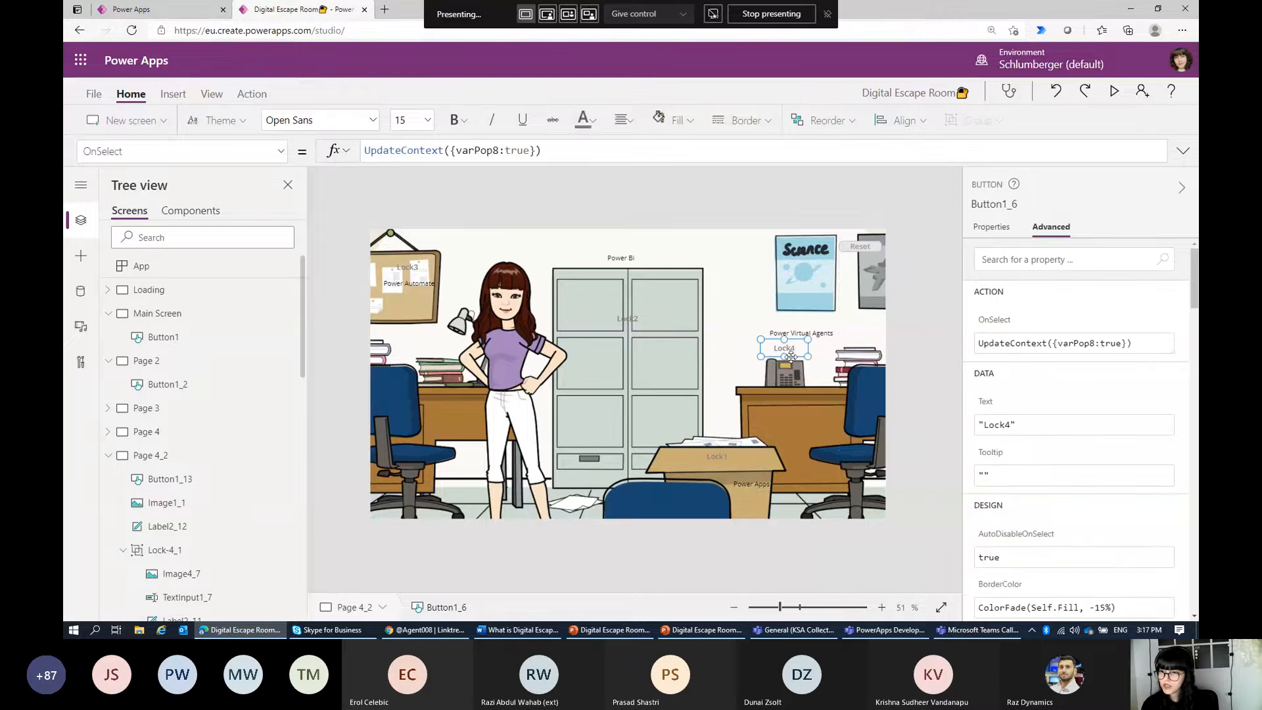
left_click(824, 334)
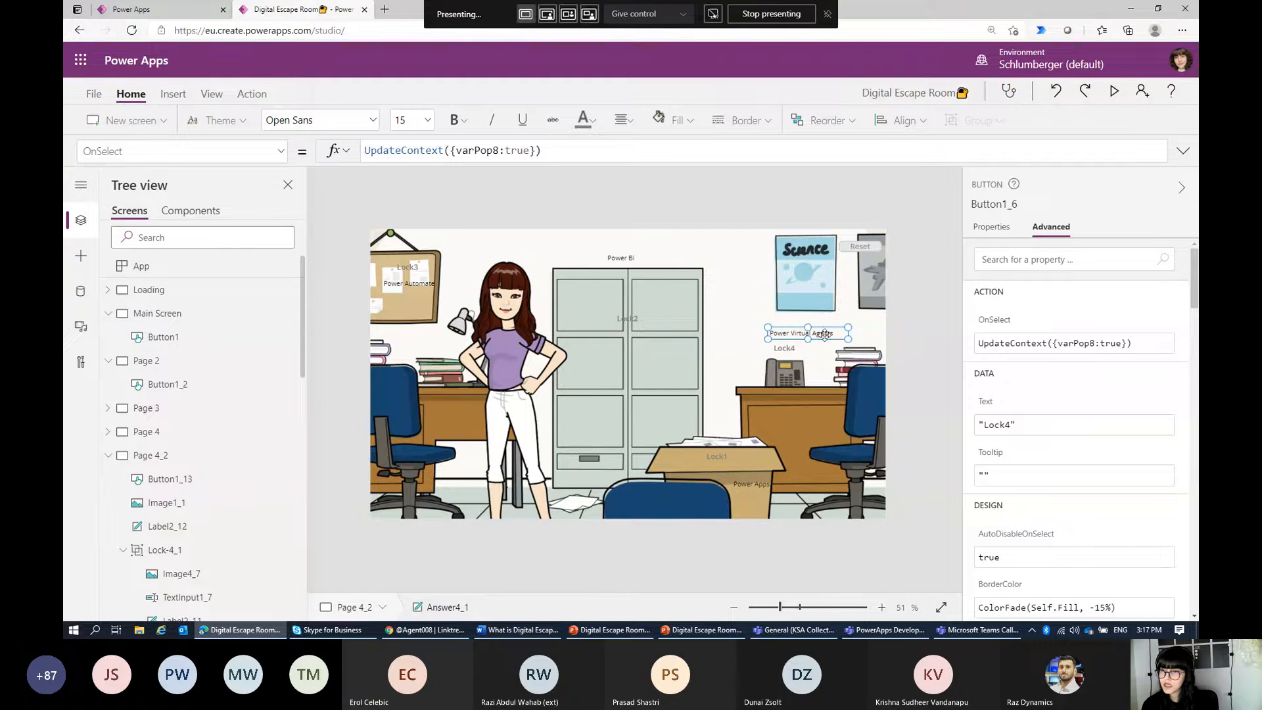
left_click(635, 328)
left_click(625, 259)
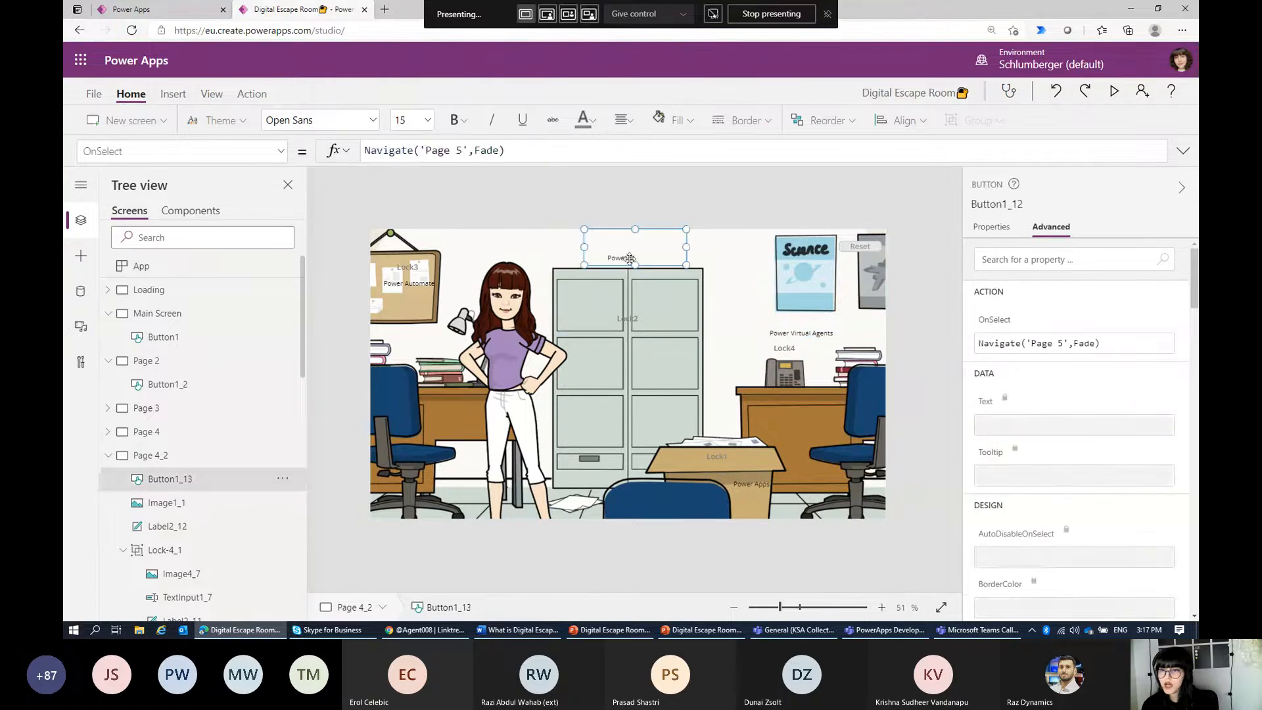
left_click(411, 273)
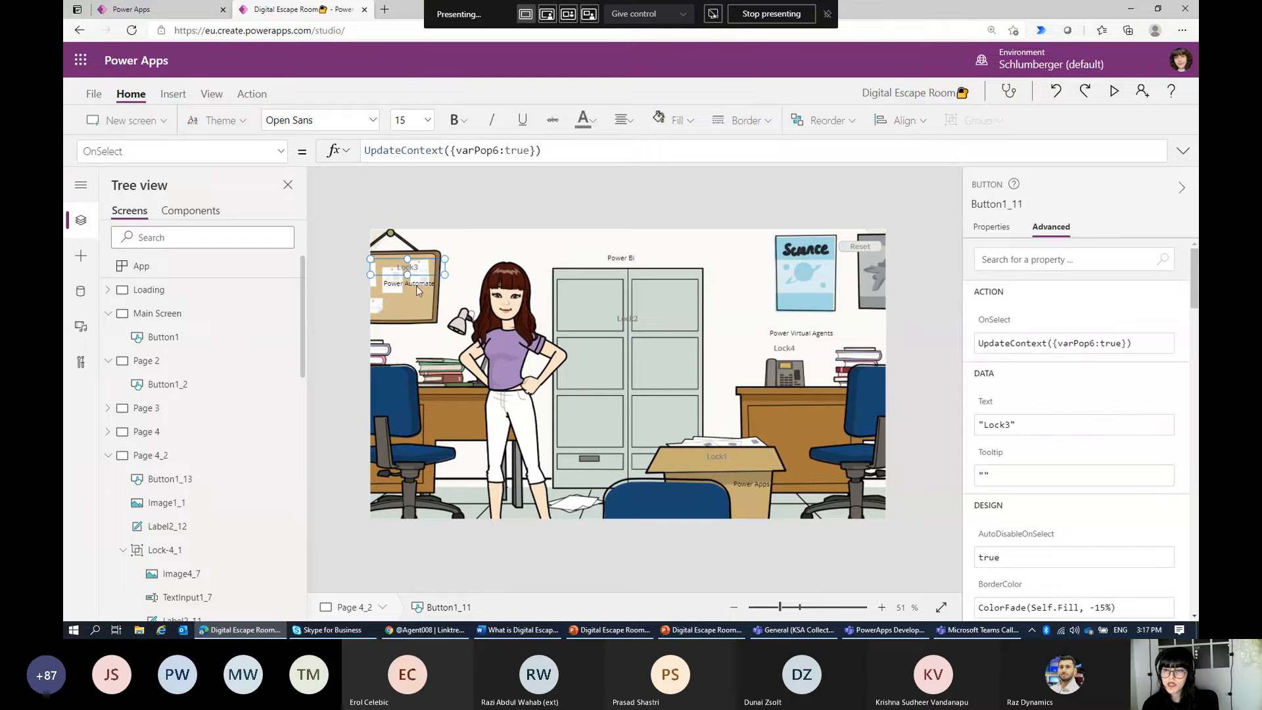
left_click(419, 287)
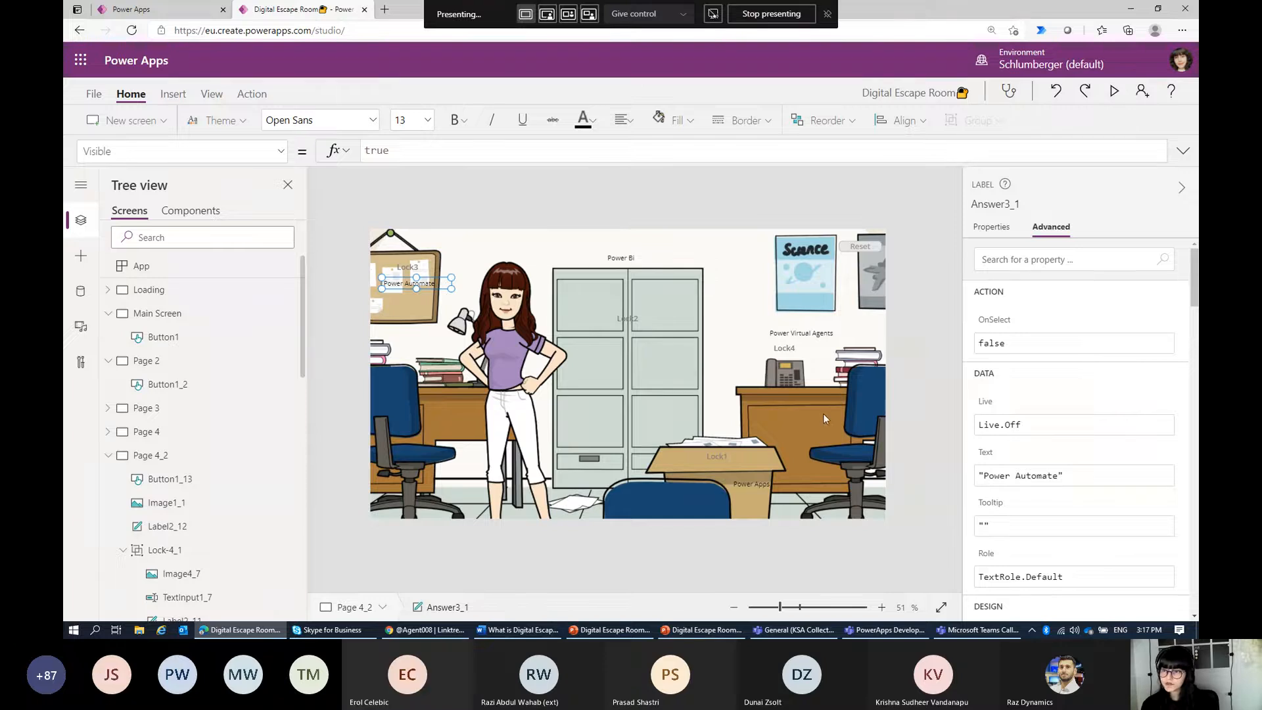
Step: Shift the "Power Apps" answer label slightly to the left on the cardboard box
left_click(759, 479)
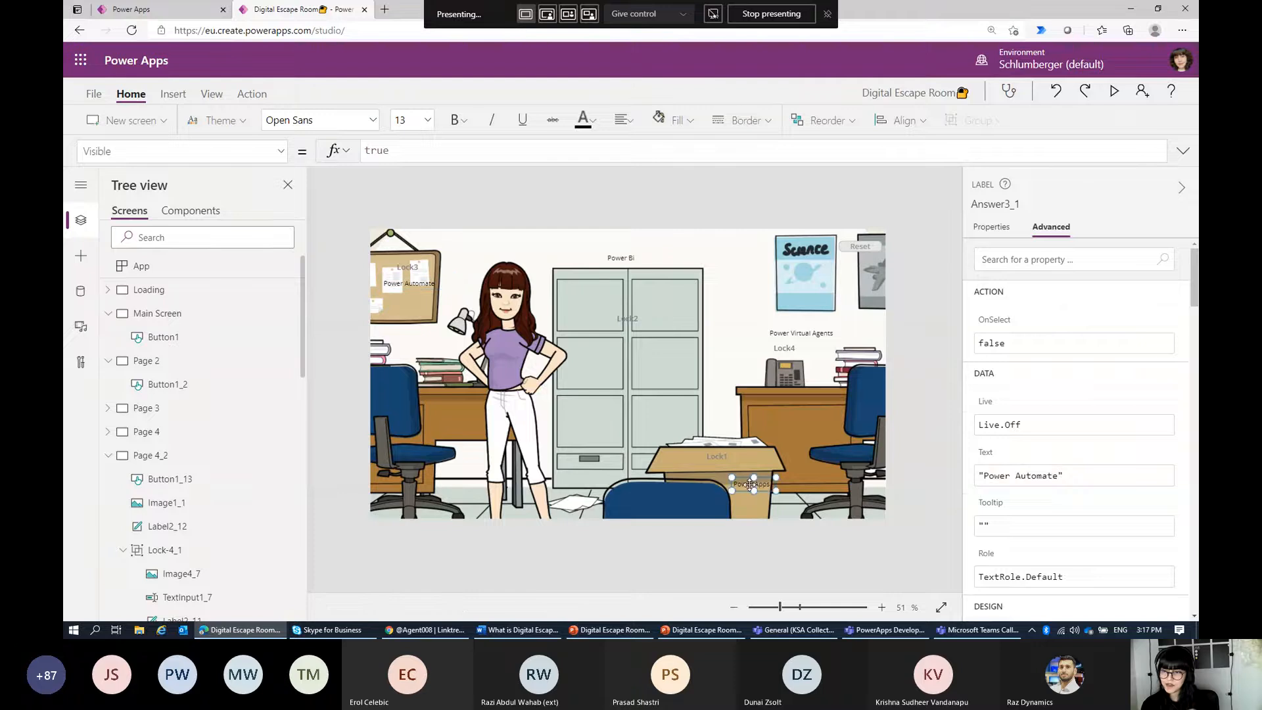
left_click(751, 495)
left_click(748, 486)
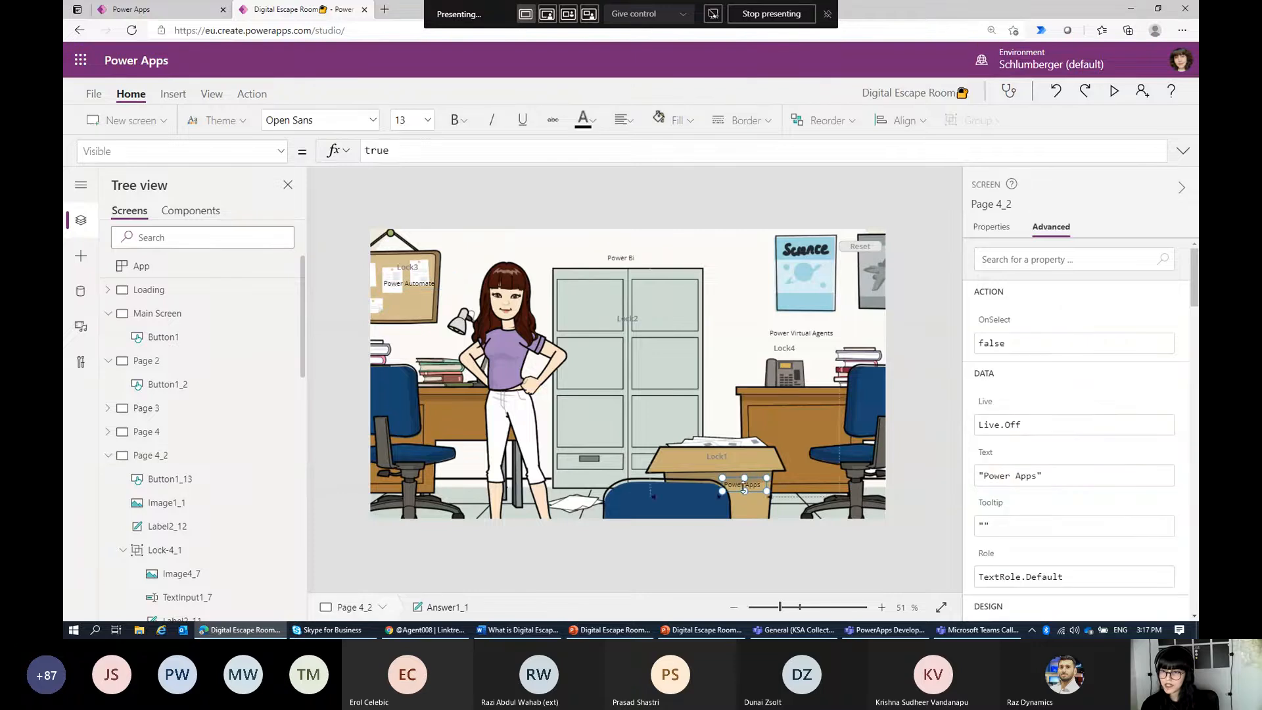
Step: Inspect the OnSelect formula of the Lock1 button on the cardboard box
left_click(710, 458)
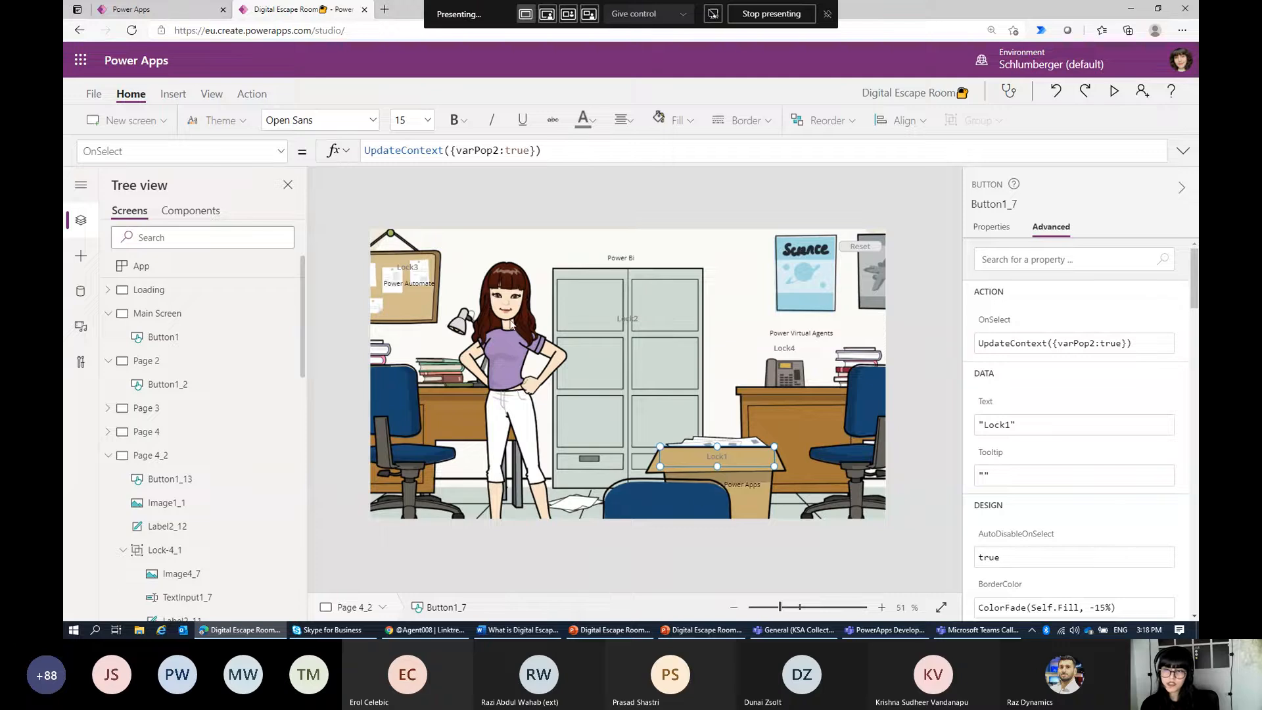
left_click(445, 151)
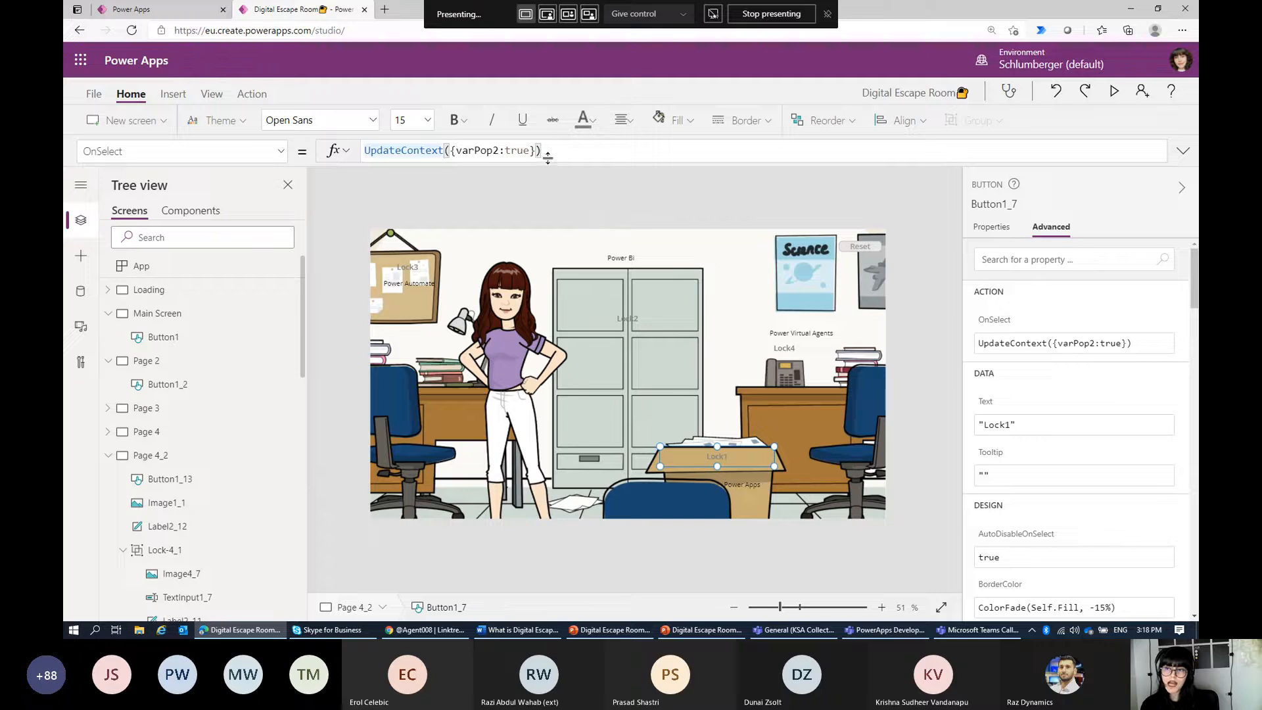
left_click_drag(544, 150, 389, 150)
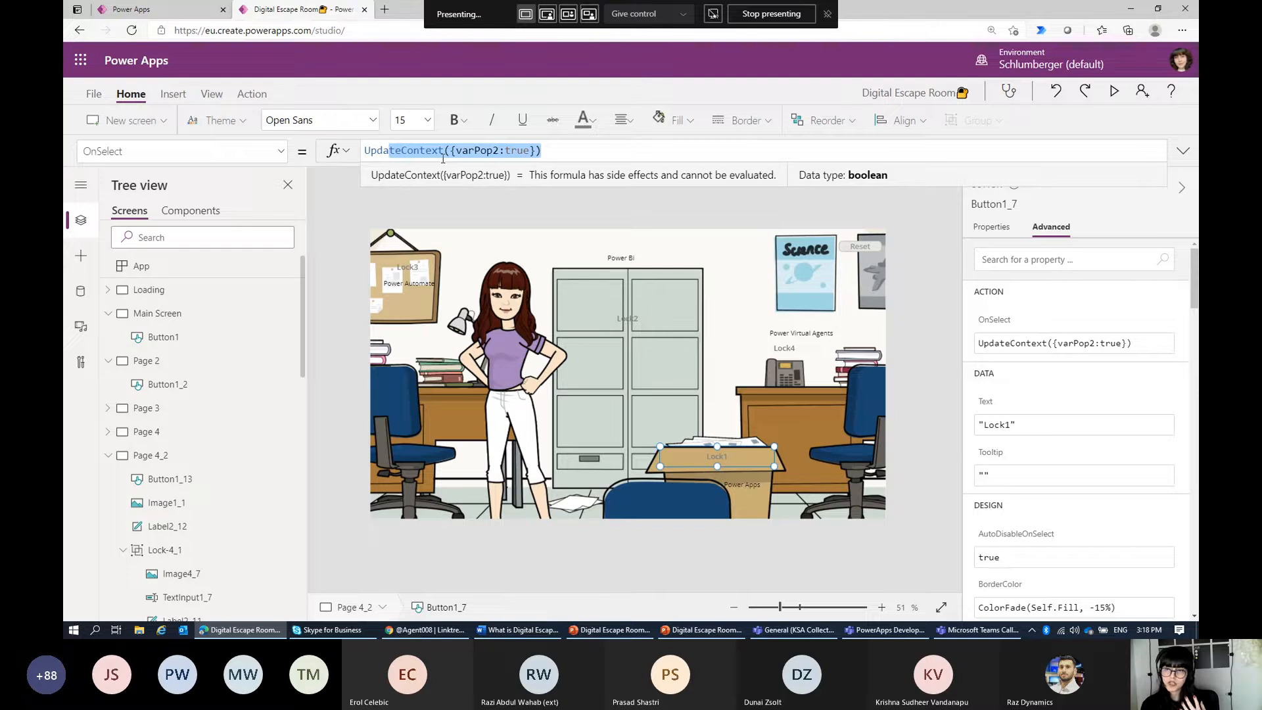
Step: Compare the Lock1 button's OnSelect formula with the properties of the "Power Apps" answer label on the cardboard box
left_click(416, 152)
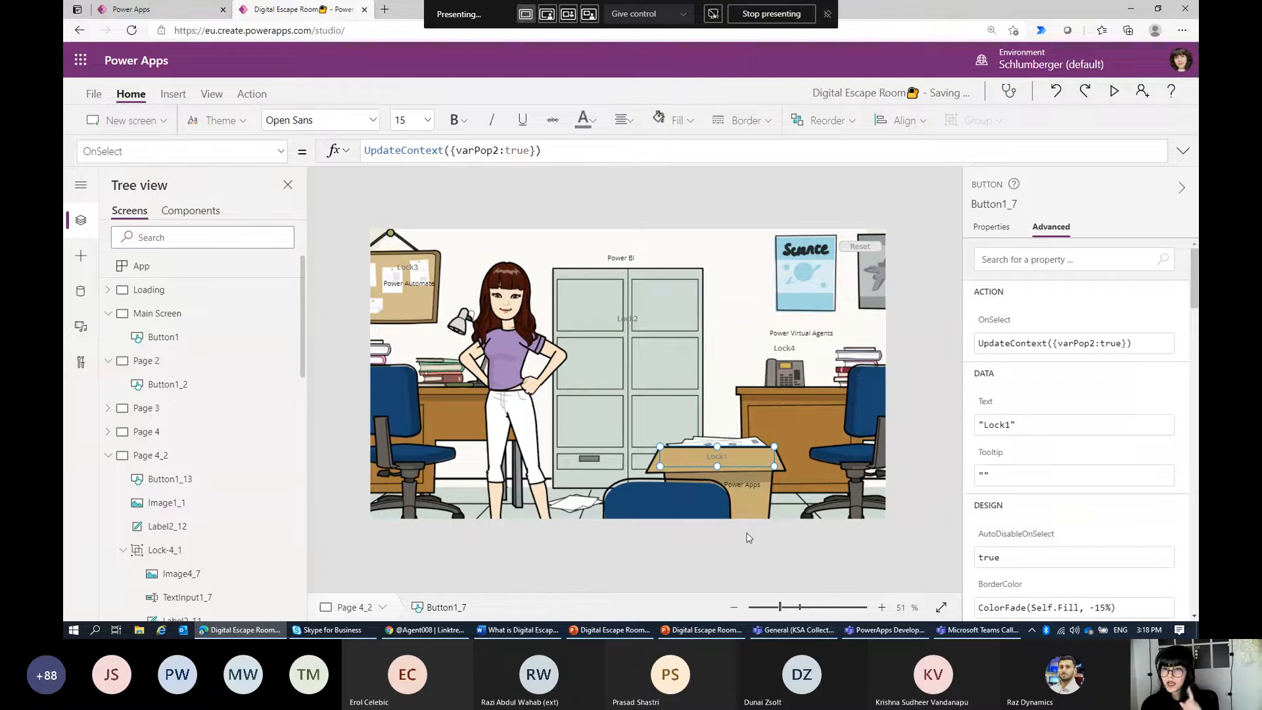
left_click(736, 482)
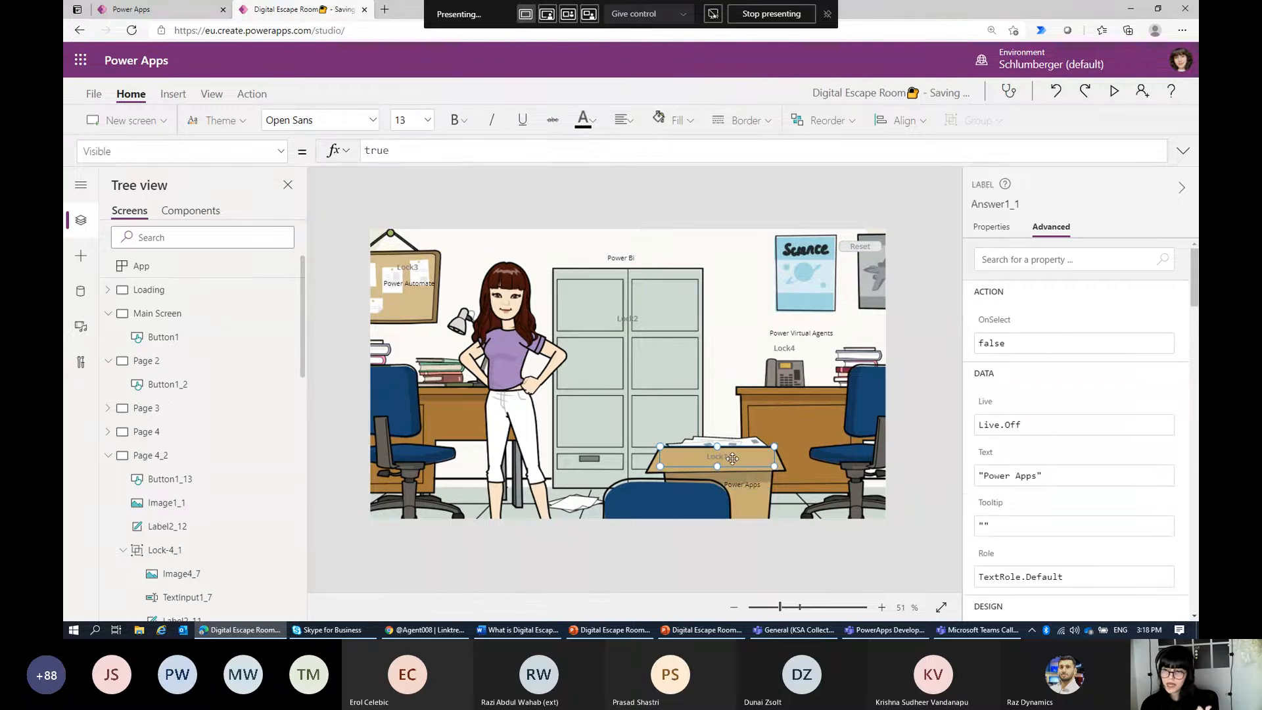
left_click(733, 459)
left_click(488, 157)
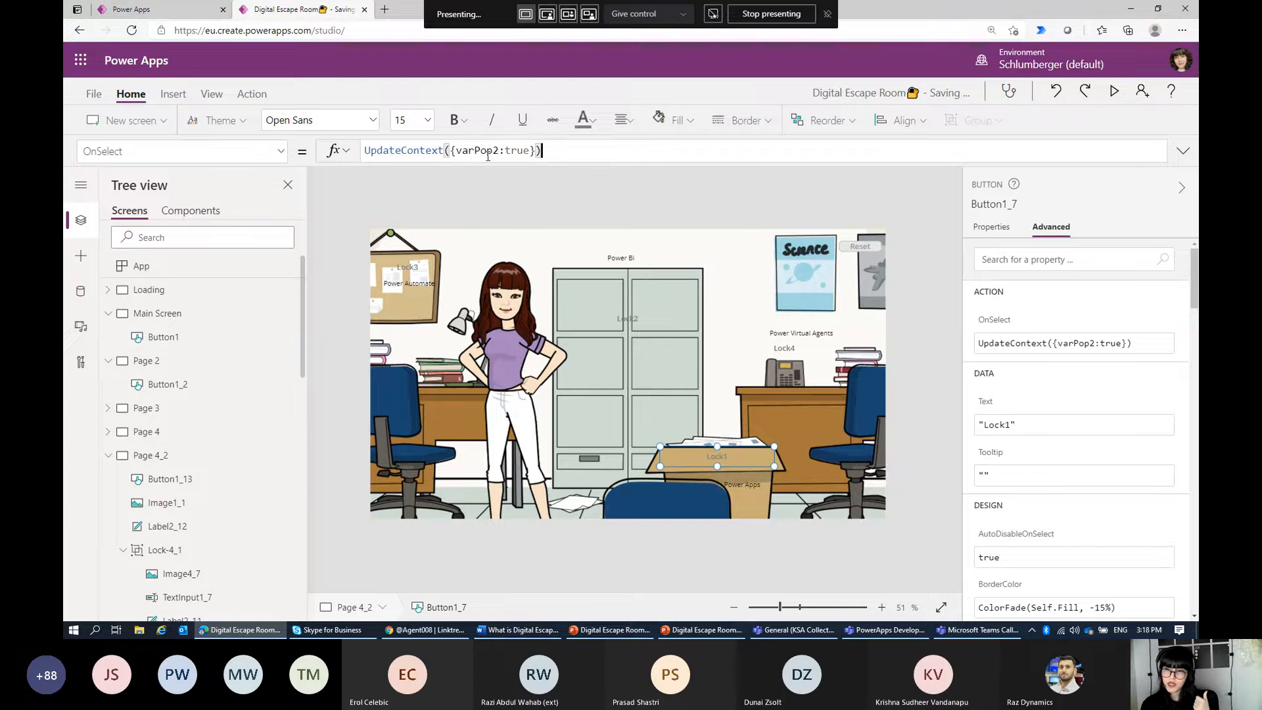
left_click(747, 506)
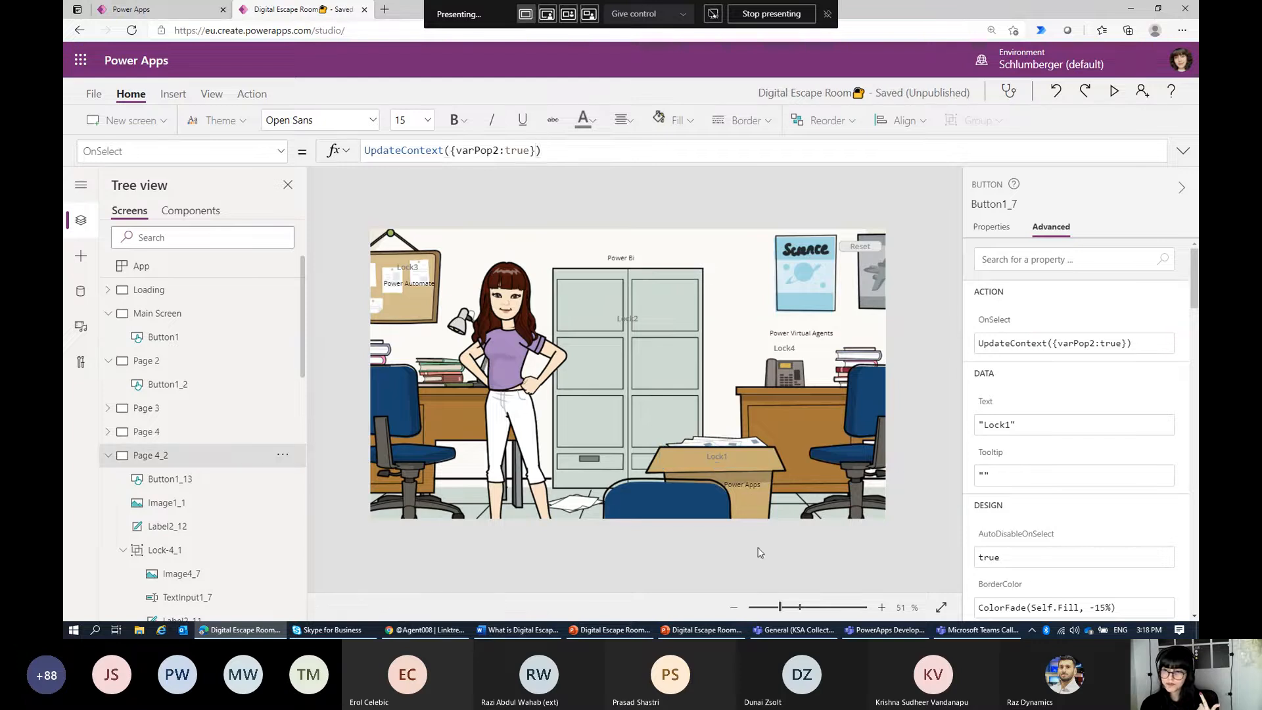
Step: Check the Text property of the "Power Apps" answer label on the cardboard box
left_click(752, 489)
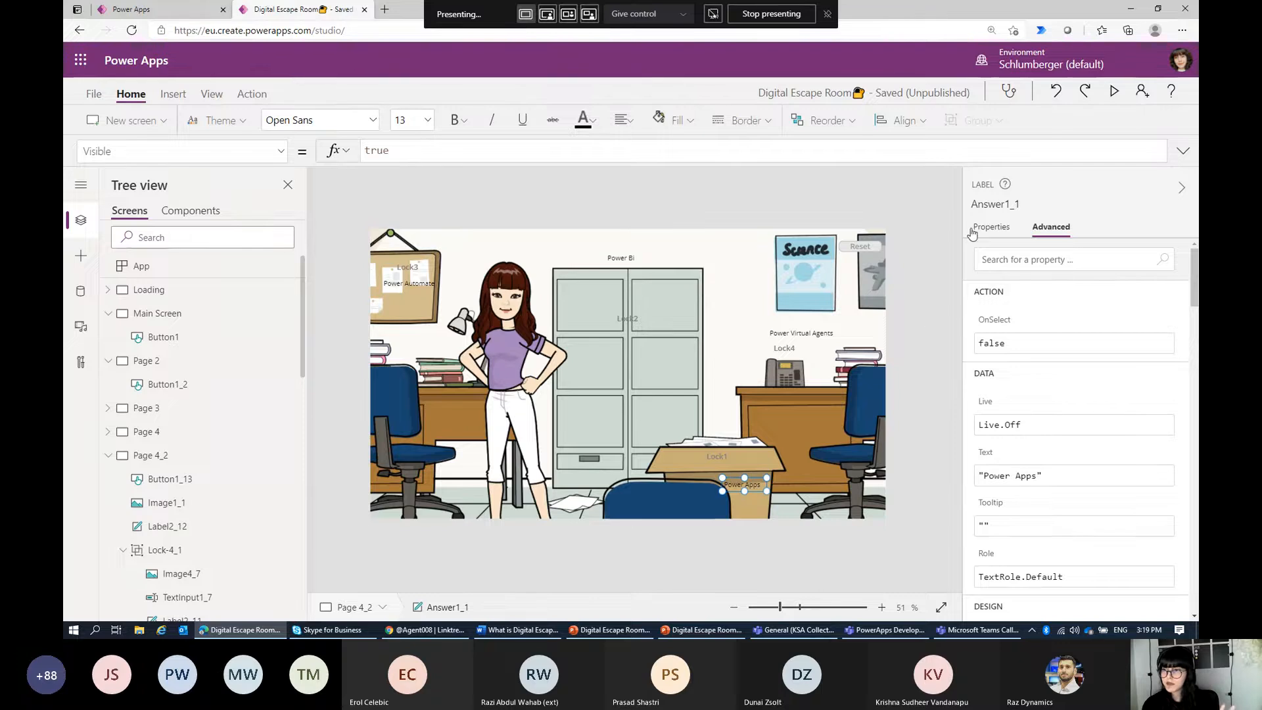
left_click(975, 230)
left_click_drag(1153, 263, 1087, 257)
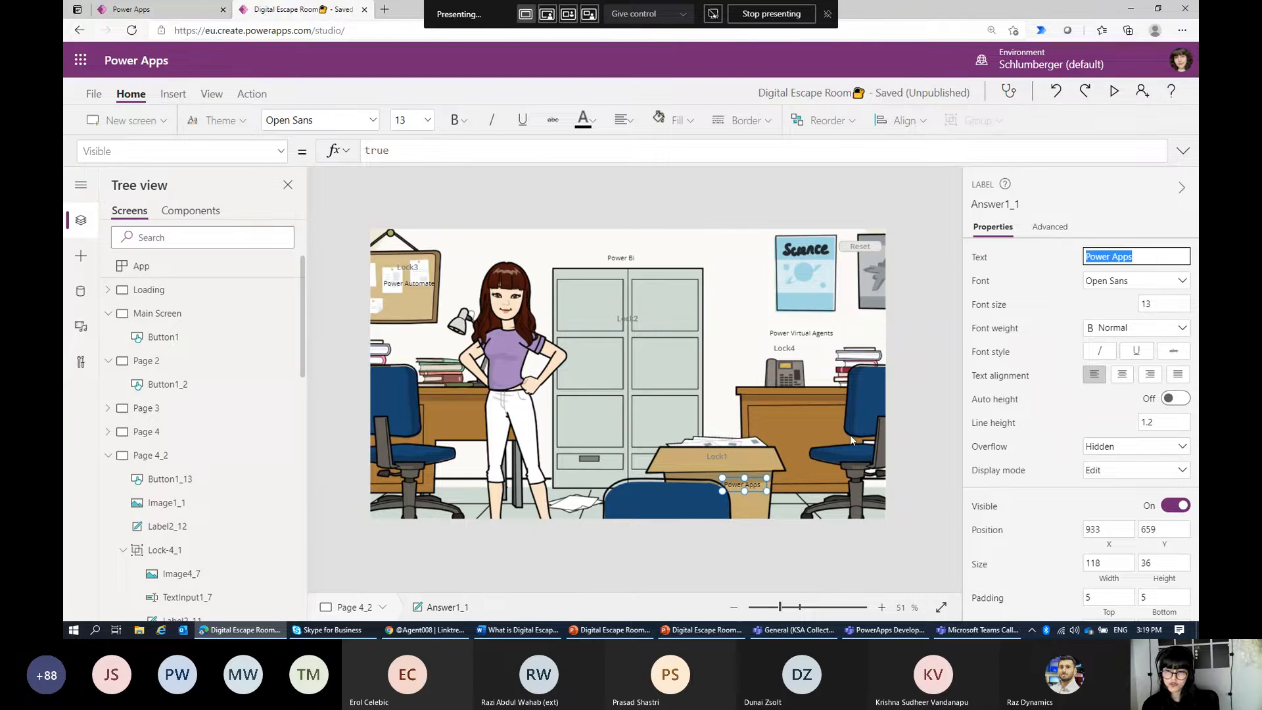
left_click(877, 394)
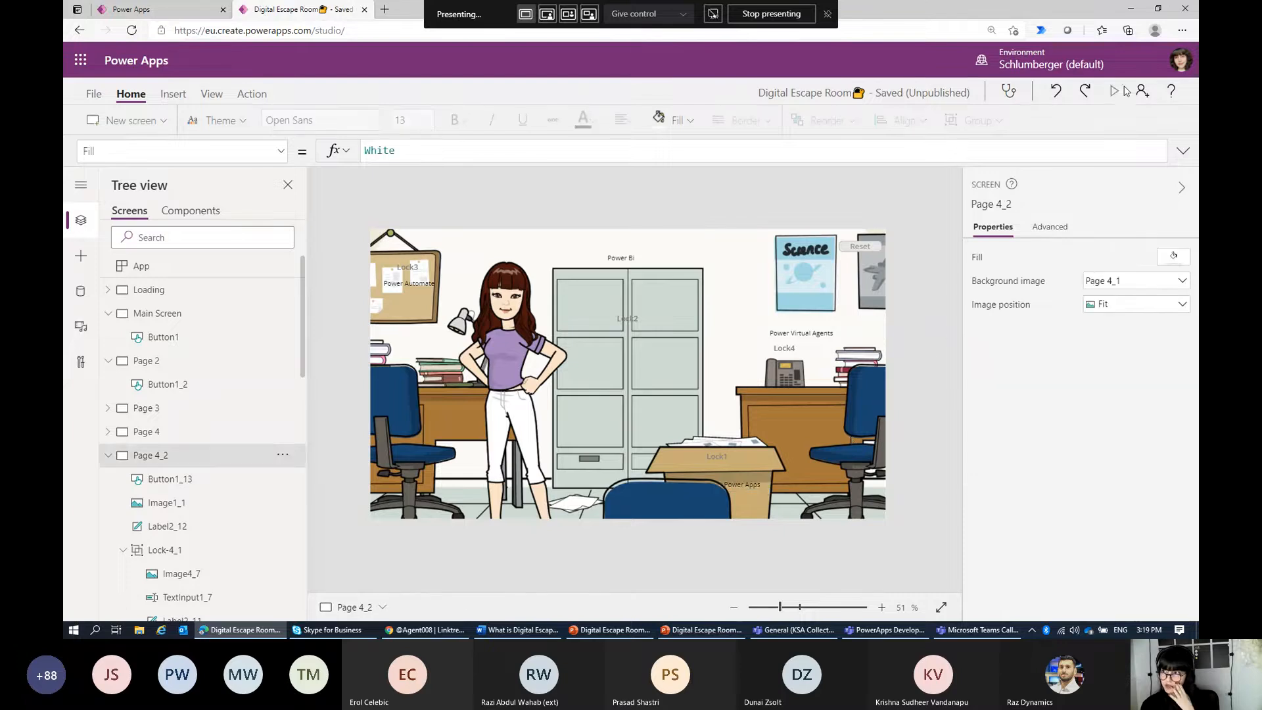
Step: Preview the screen, open the Lock1 question pop-up from the cardboard box, and return to the editor
left_click(1120, 93)
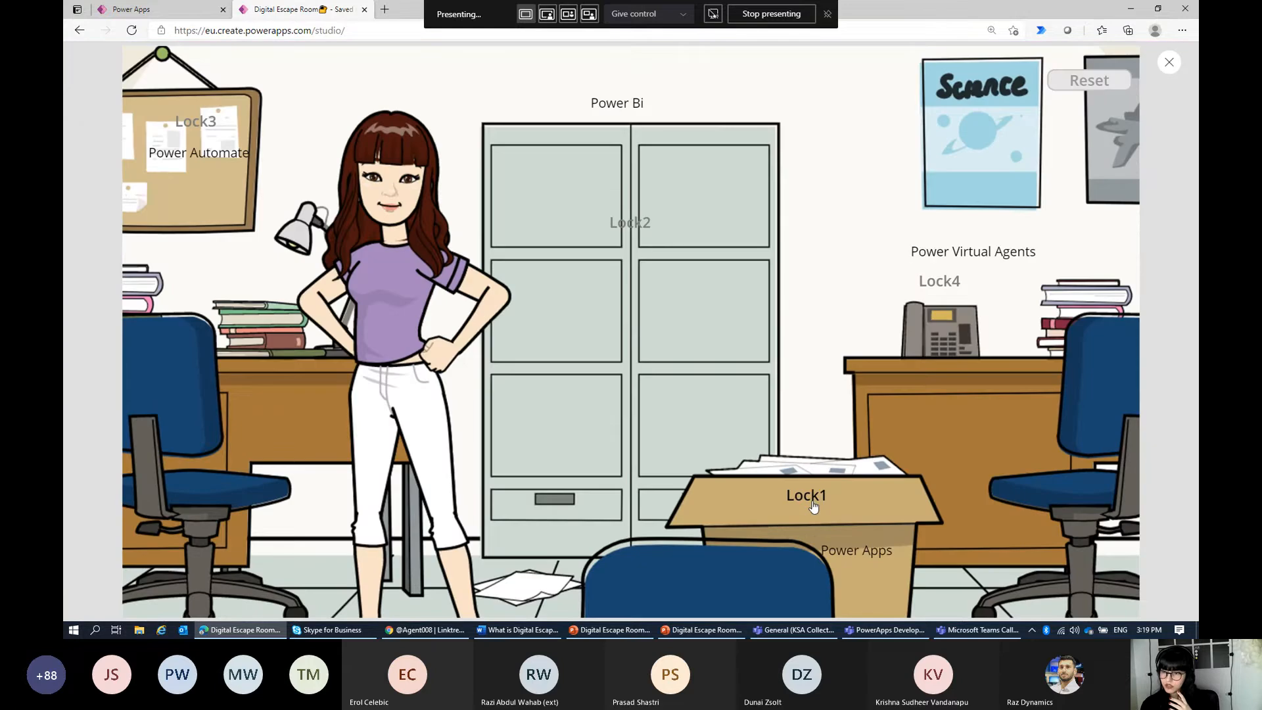
left_click(813, 502)
left_click(1168, 63)
Step: Select the Lock-1_1 pop-up group on Page 4_2 and review the list of controls it contains
left_click(677, 516)
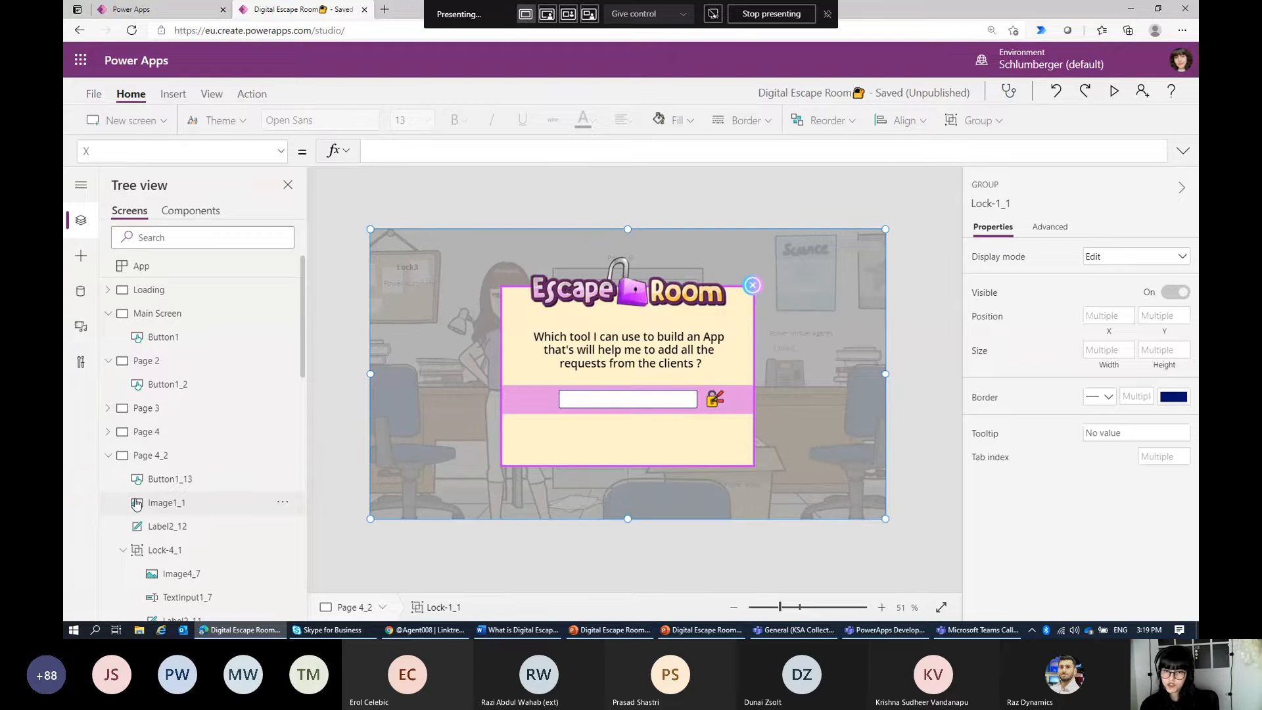
scroll(270, 506, "down", 1)
scroll(275, 512, "down", 3)
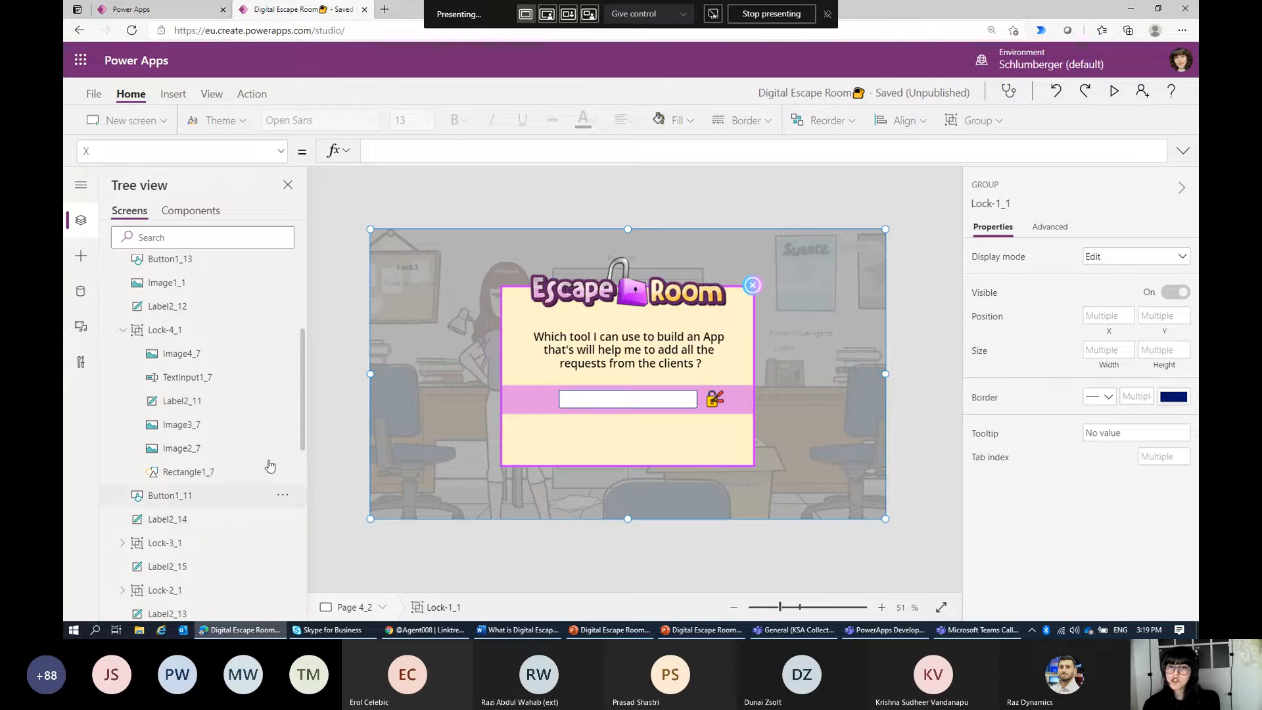
scroll(166, 531, "down", 3)
scroll(166, 531, "down", 1)
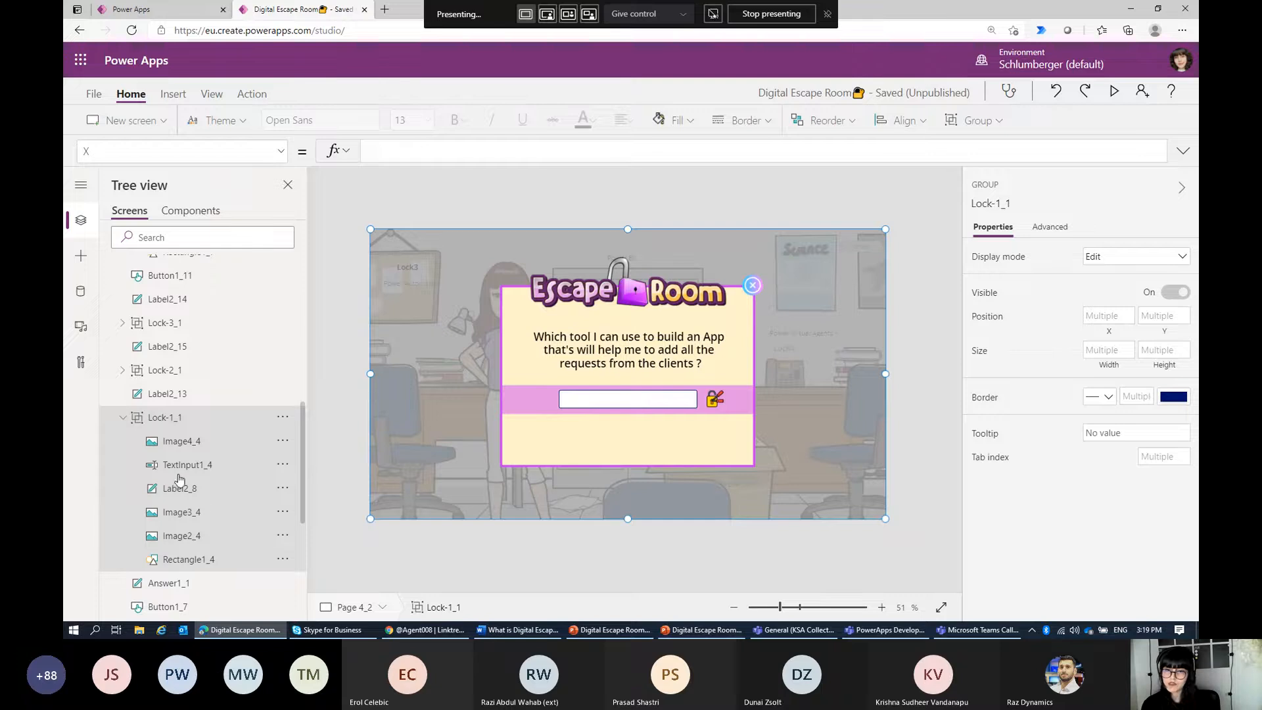
left_click(330, 524)
left_click(159, 420)
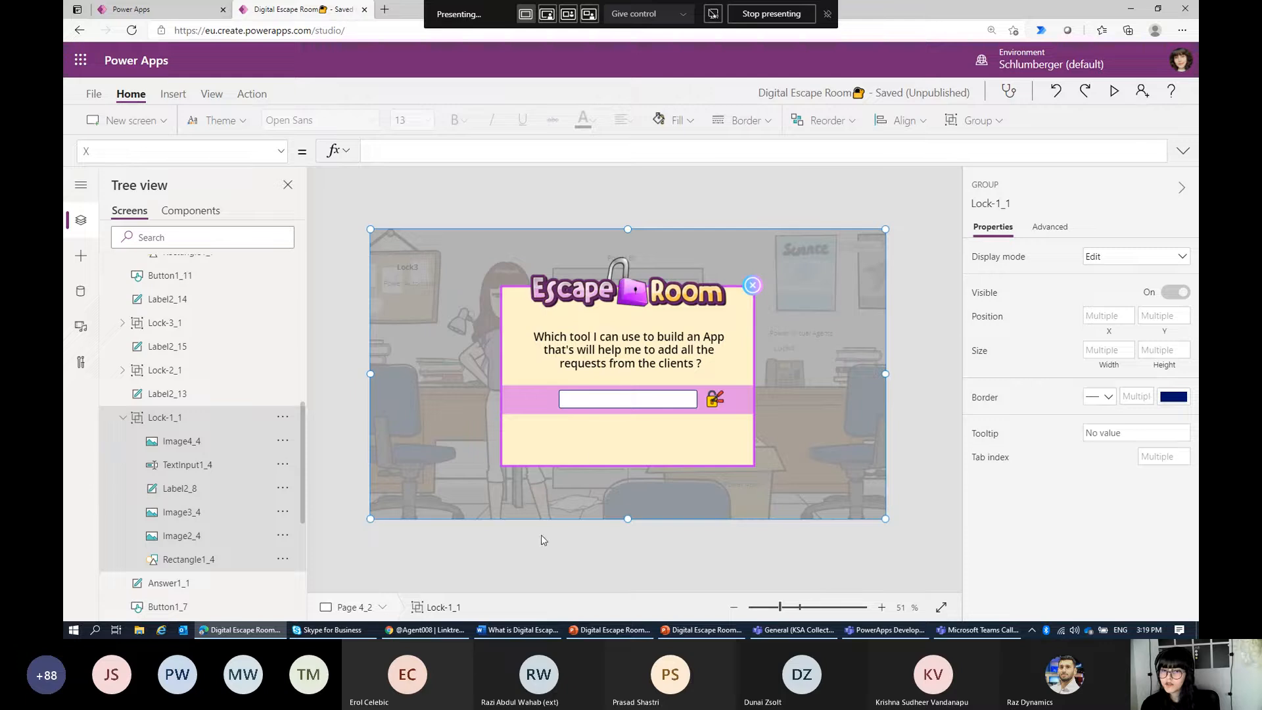
left_click(519, 532)
left_click(443, 468)
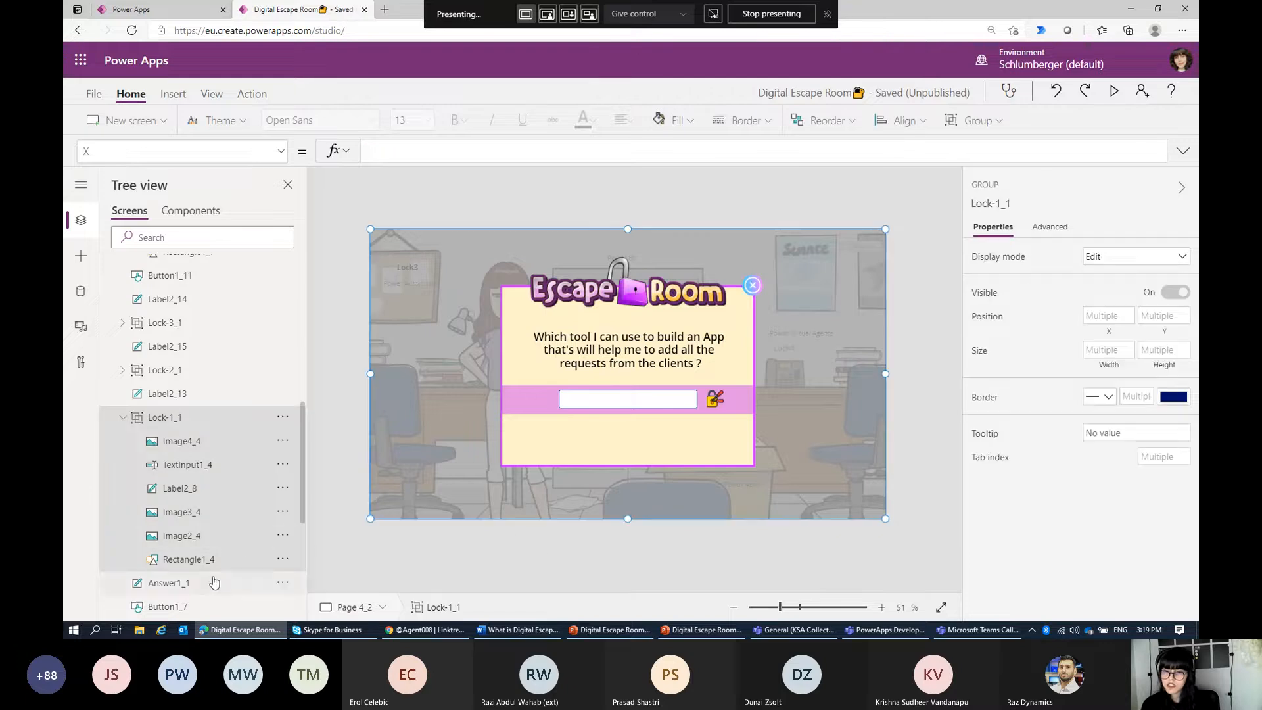
Step: Examine the Lock-1_1 group's background rectangle, Escape Room picture, locksmith image and close icon one by one
left_click(201, 559)
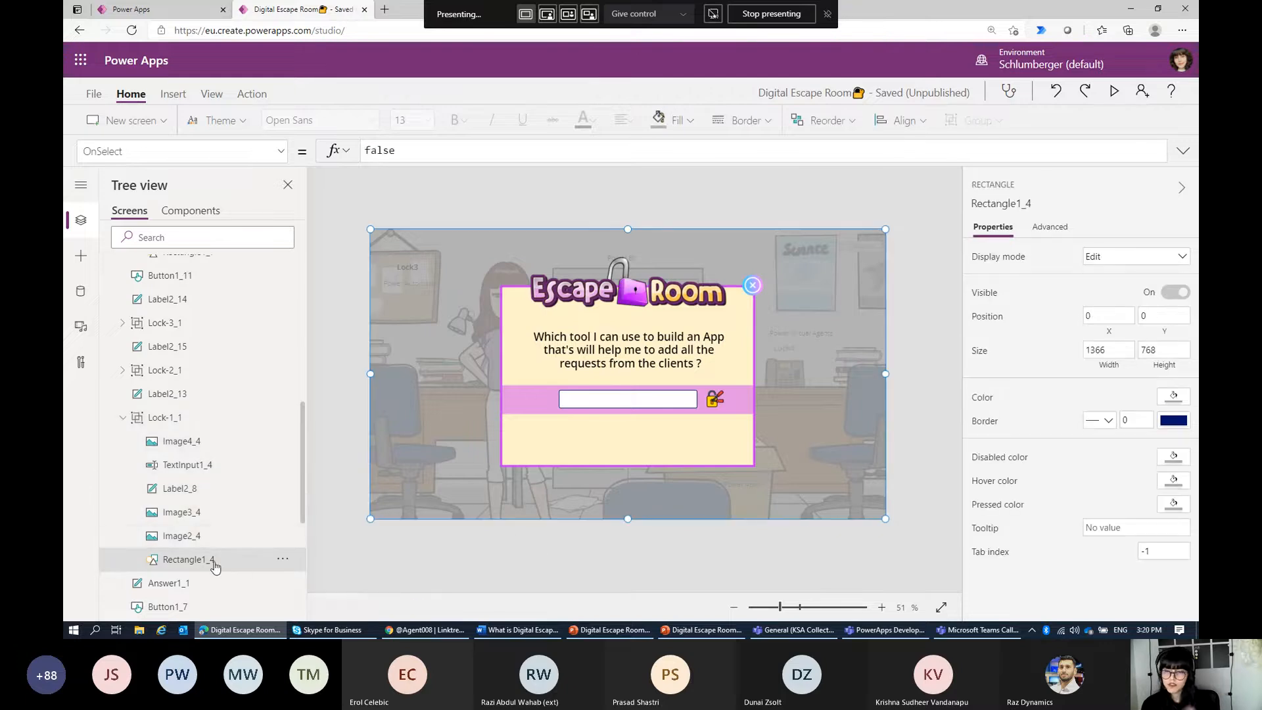
left_click(201, 537)
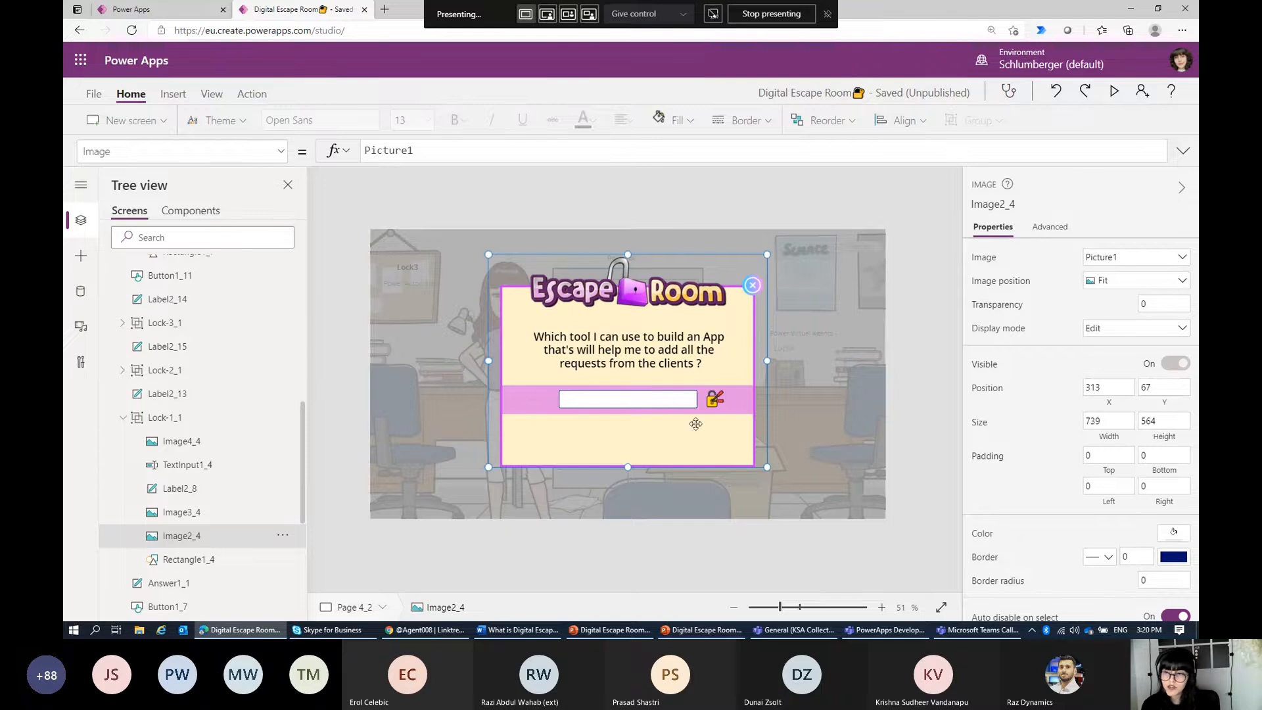
left_click(726, 544)
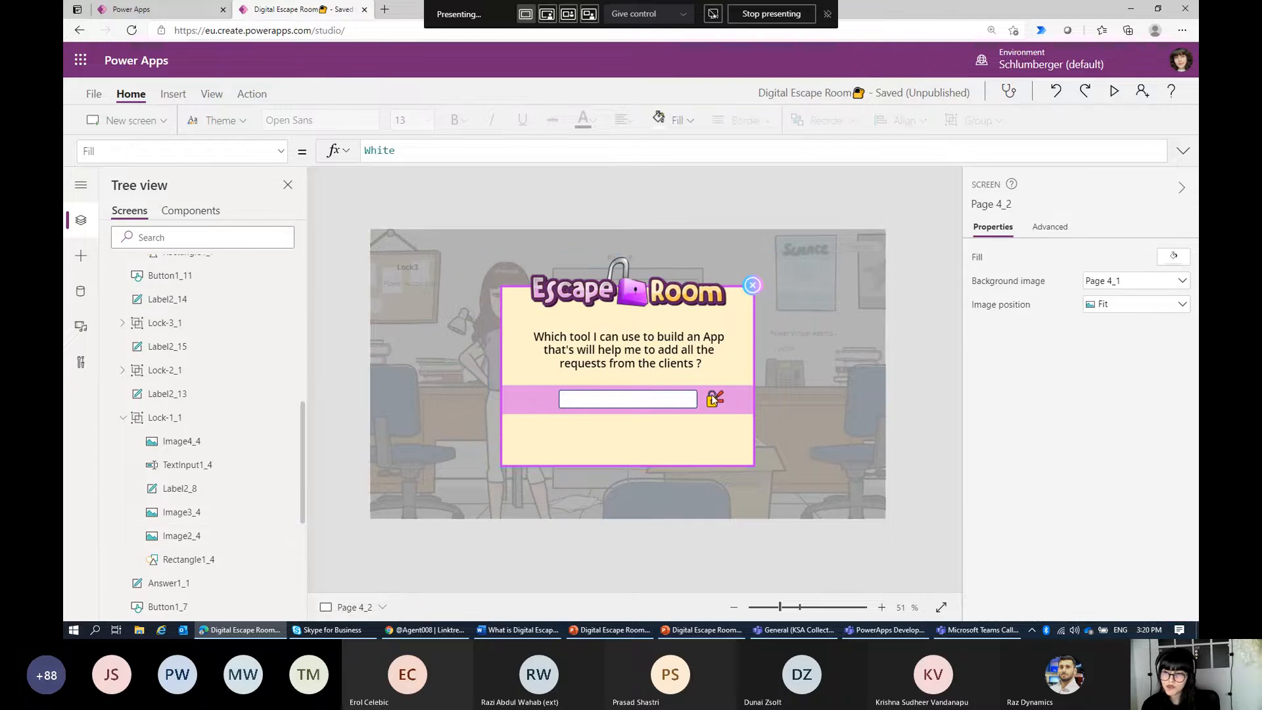
left_click(715, 398)
left_click(714, 398)
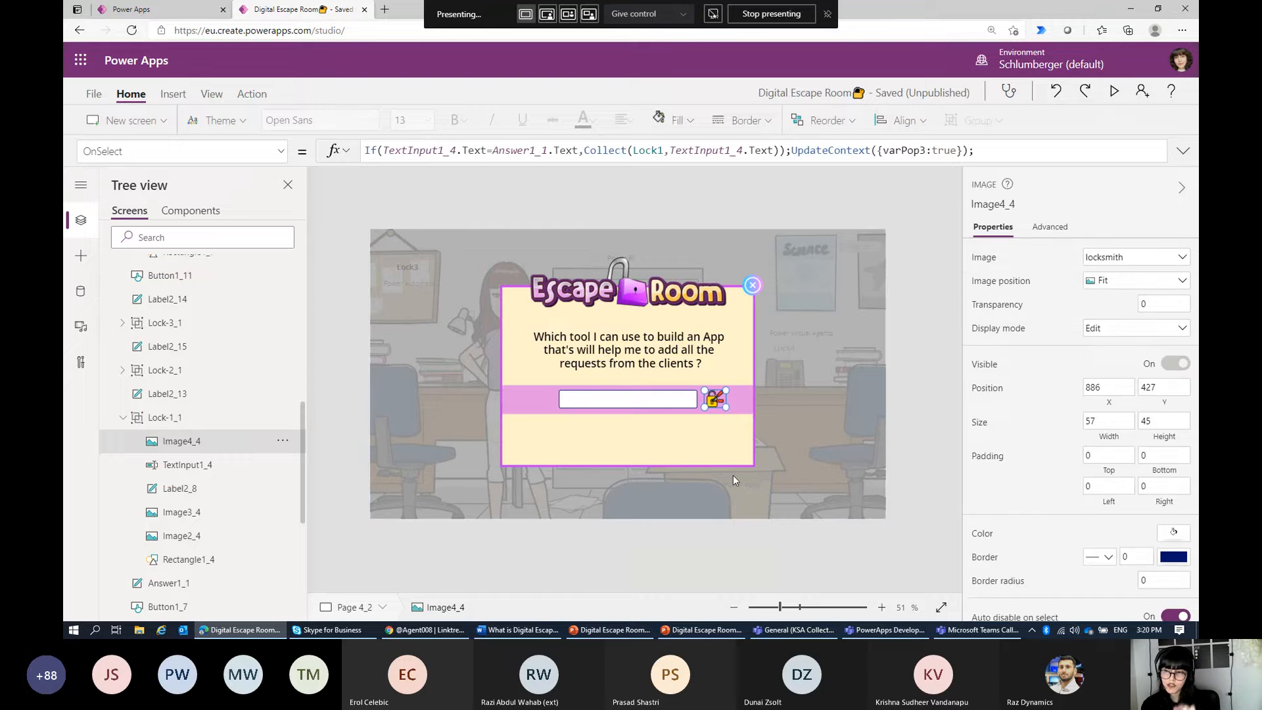
left_click(580, 568)
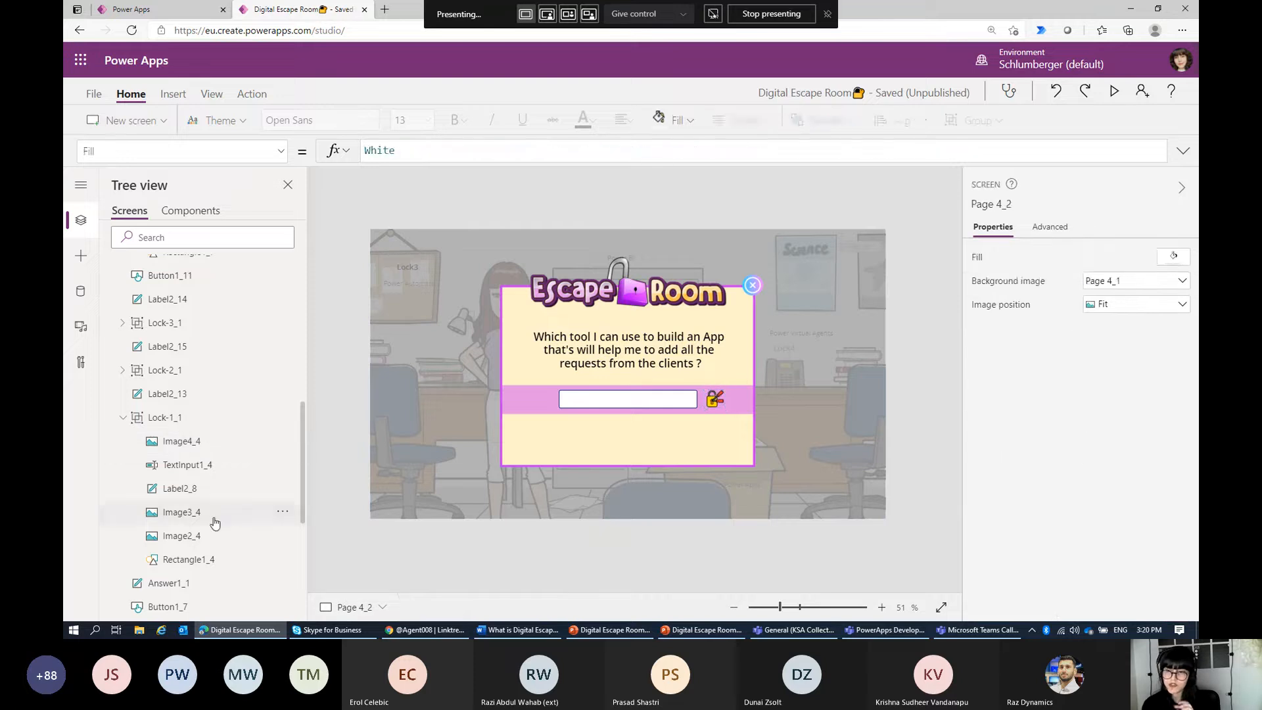
left_click(199, 539)
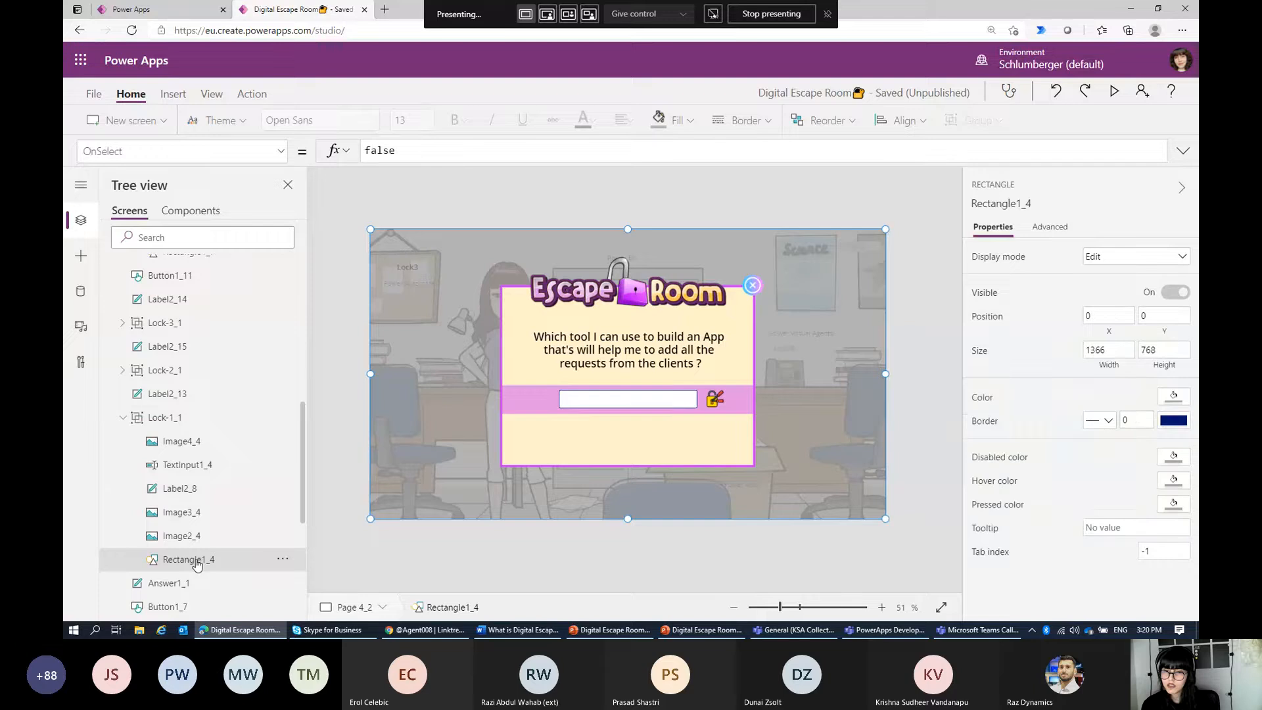
left_click(207, 538)
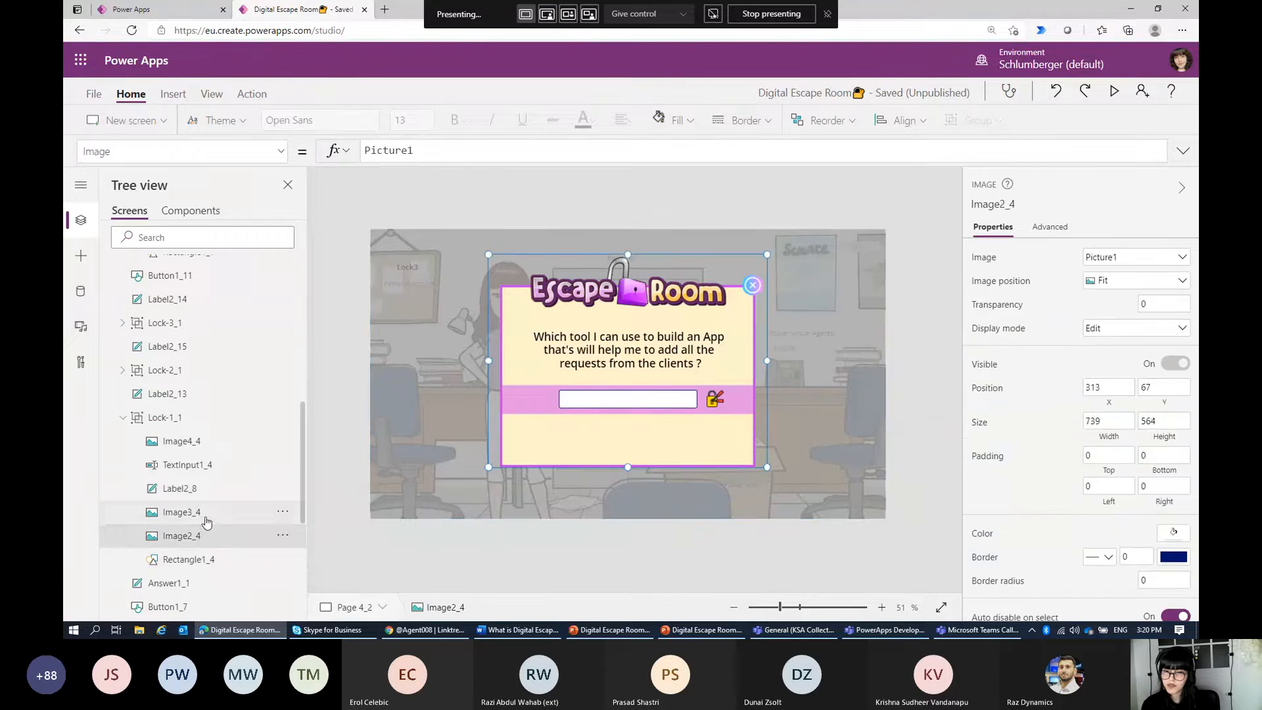
left_click(206, 513)
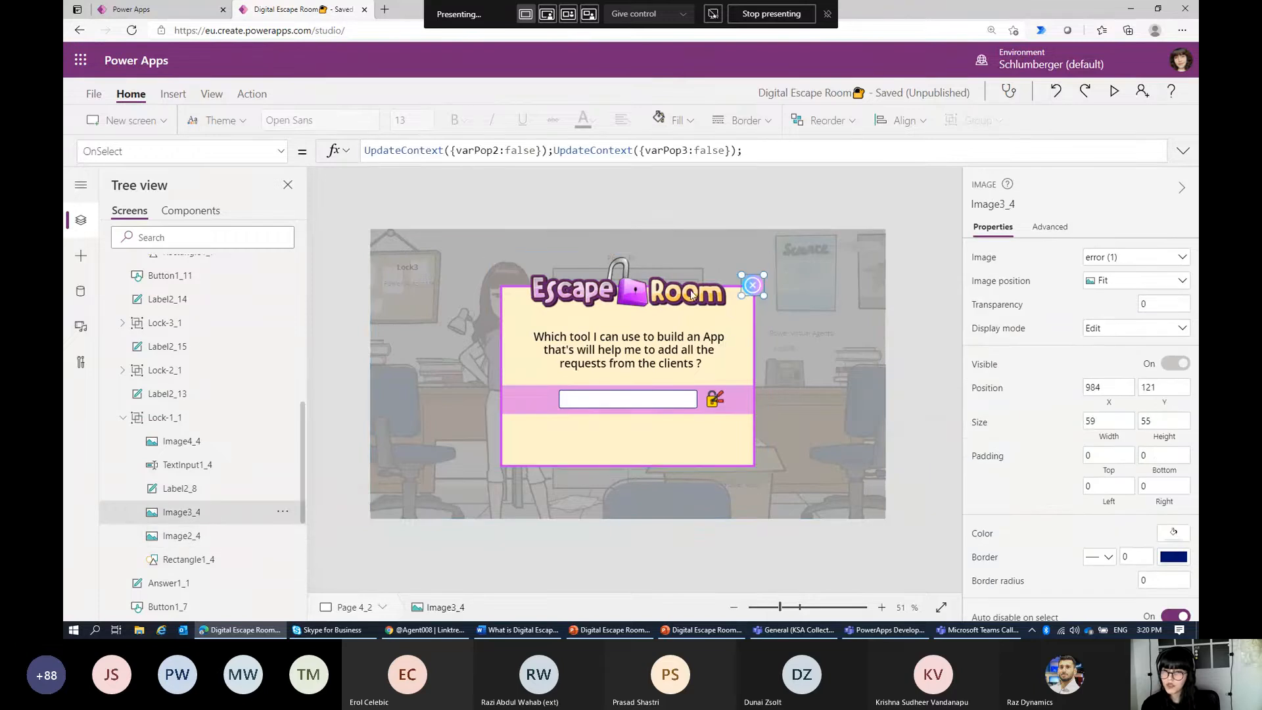
Step: Inspect the question label Label2_8 and the answer field TextInput1_4 in the Lock-1_1 pop-up
left_click(194, 490)
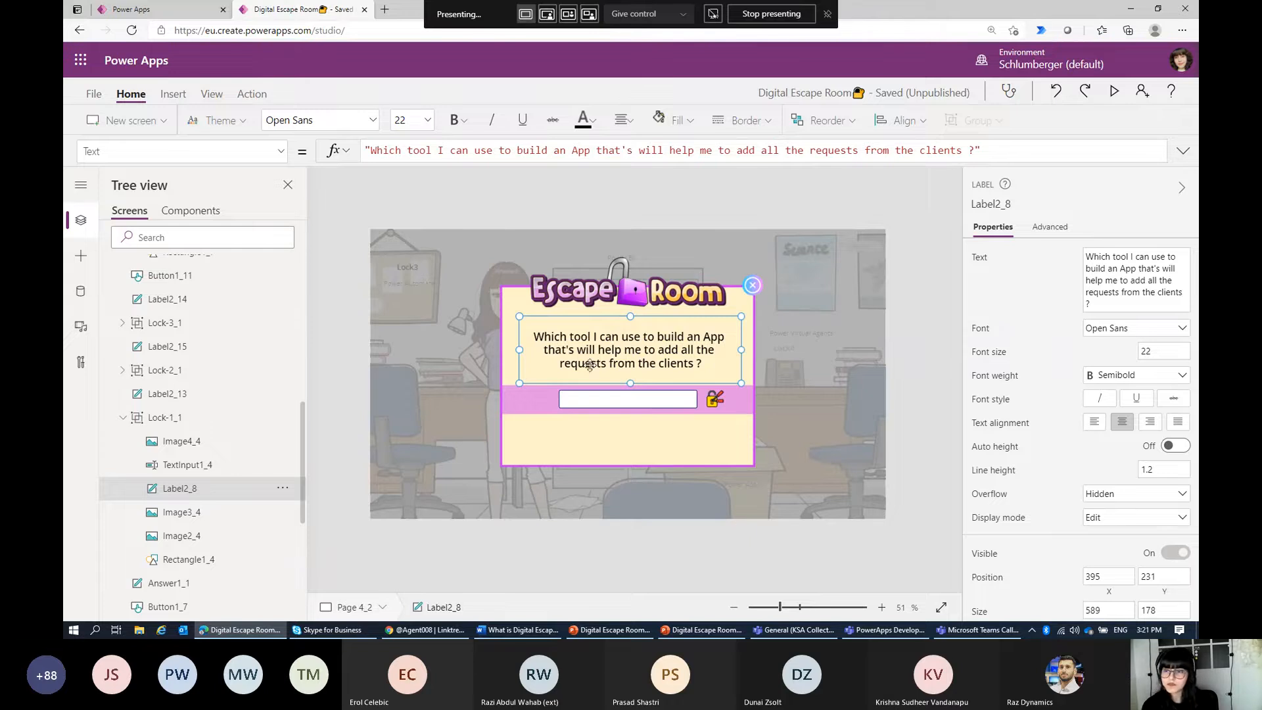
left_click(601, 552)
left_click(629, 358)
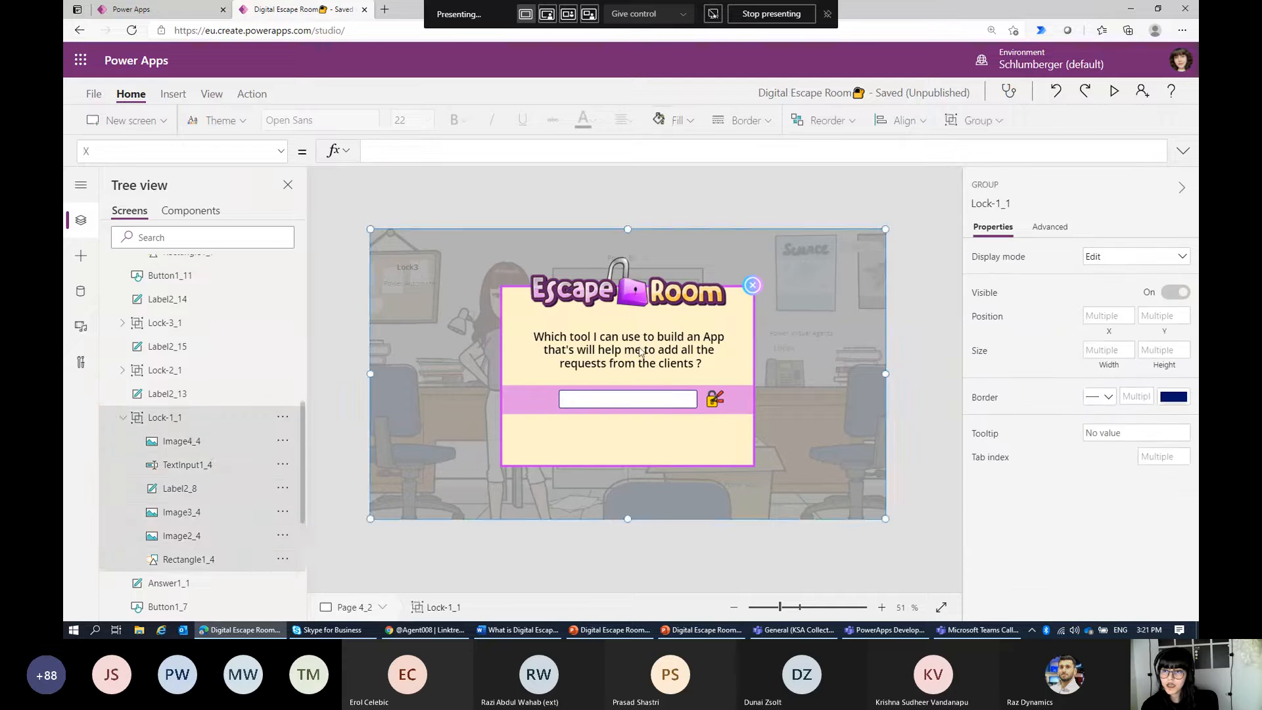
left_click(638, 345)
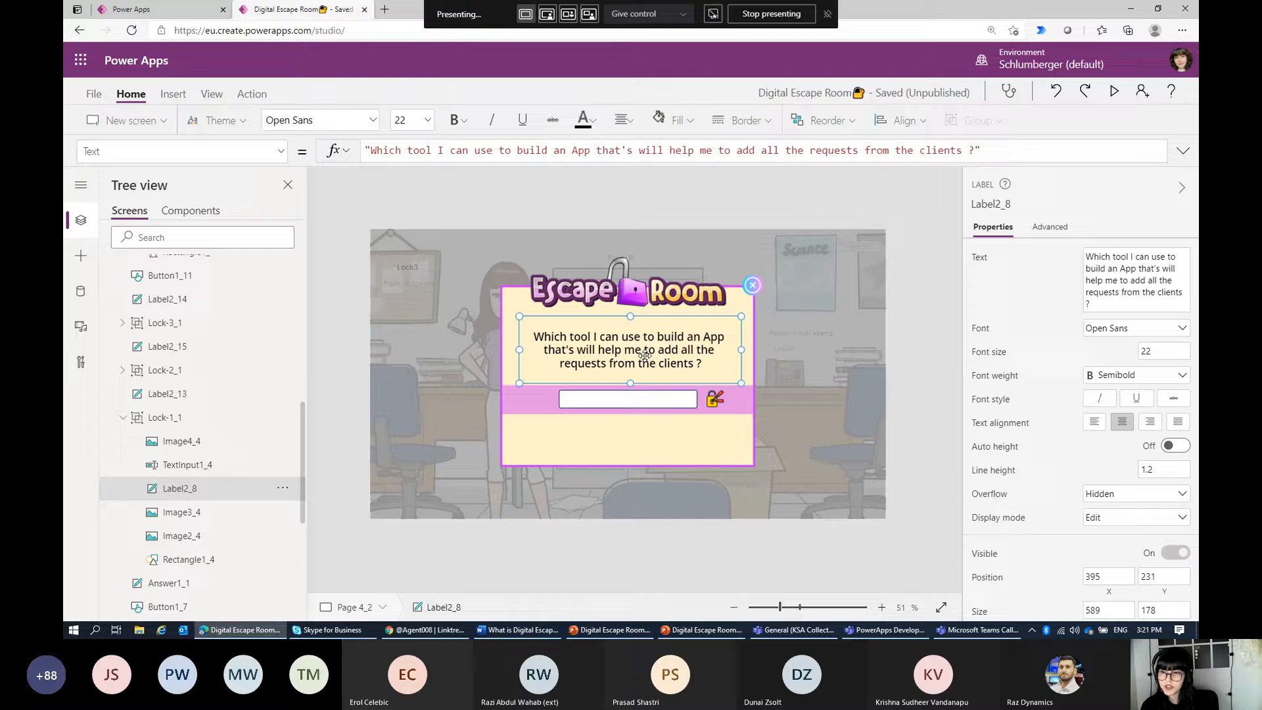
left_click(621, 401)
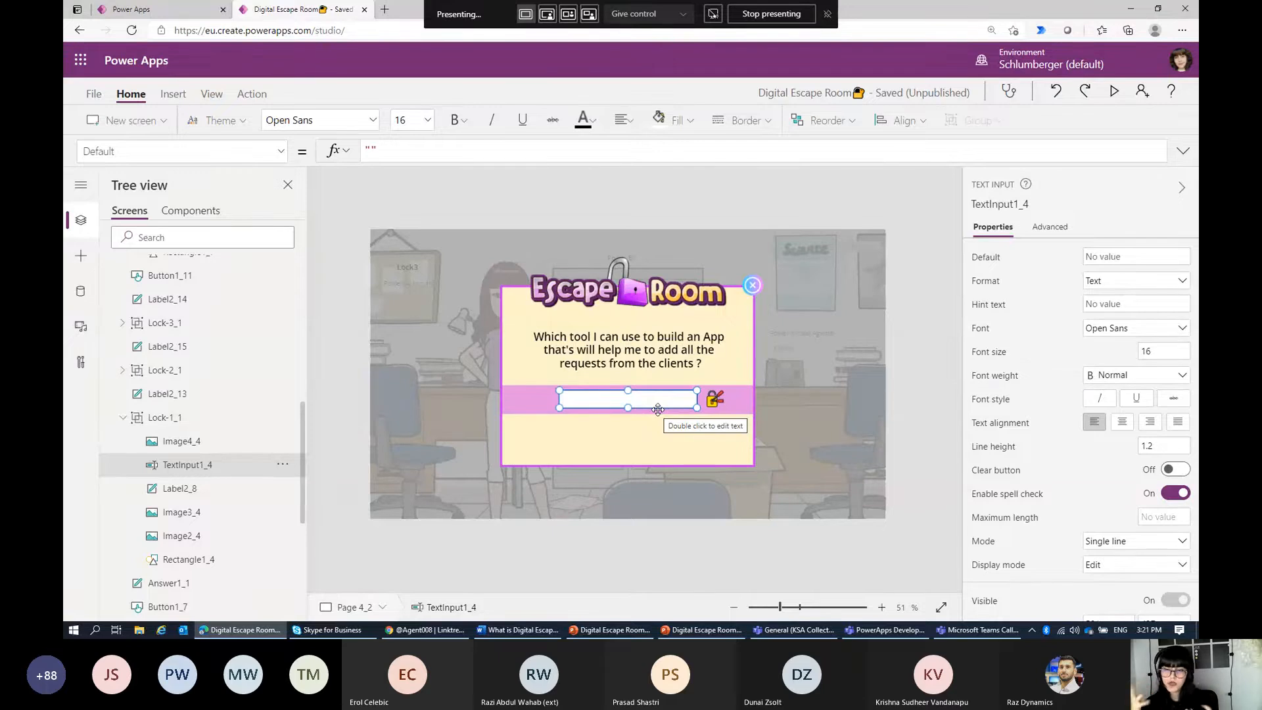
Step: Examine the locksmith image's OnSelect formula part by part: the answer comparison, the Lock1 collection and the varPop3 update
left_click(716, 400)
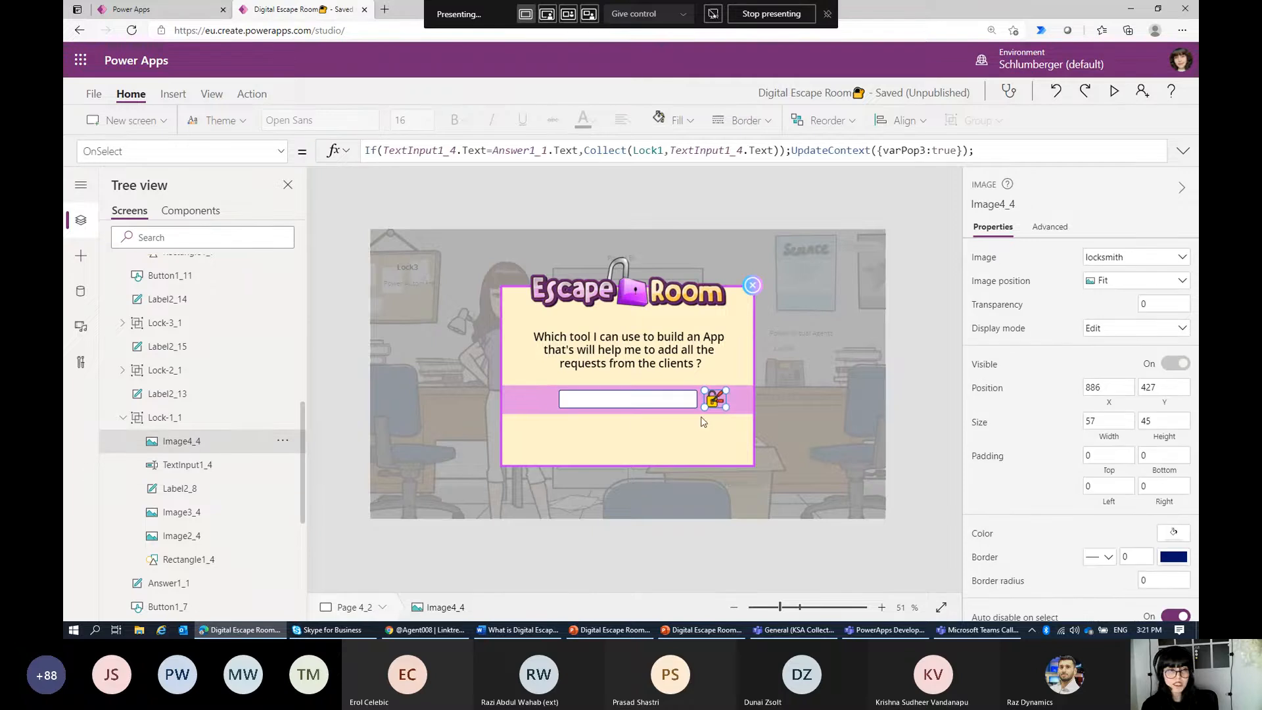
left_click(423, 151)
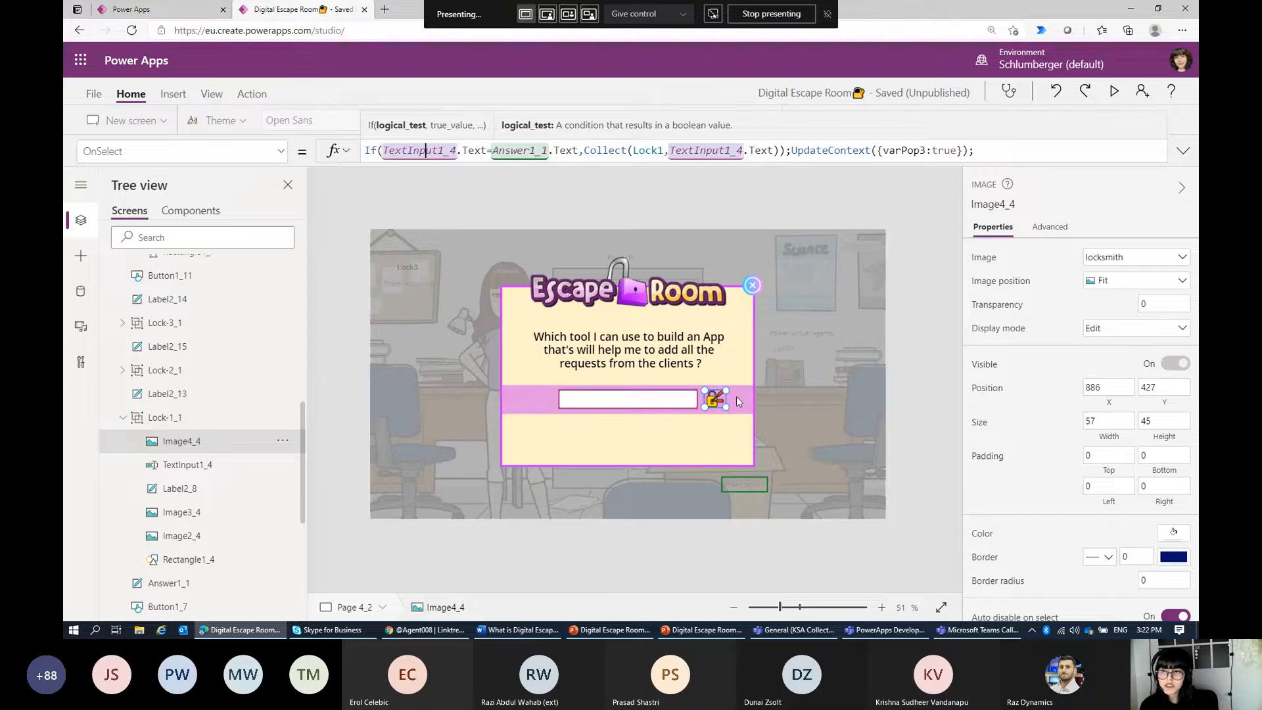
left_click(629, 151)
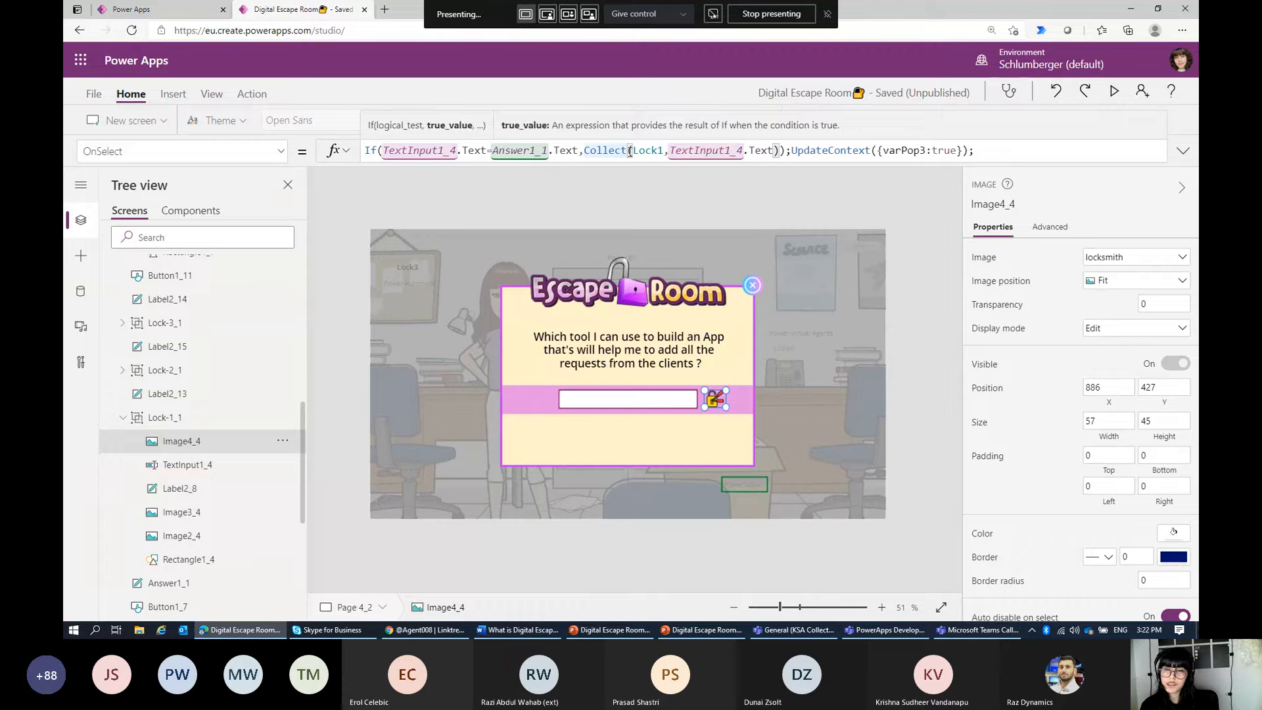
left_click(638, 152)
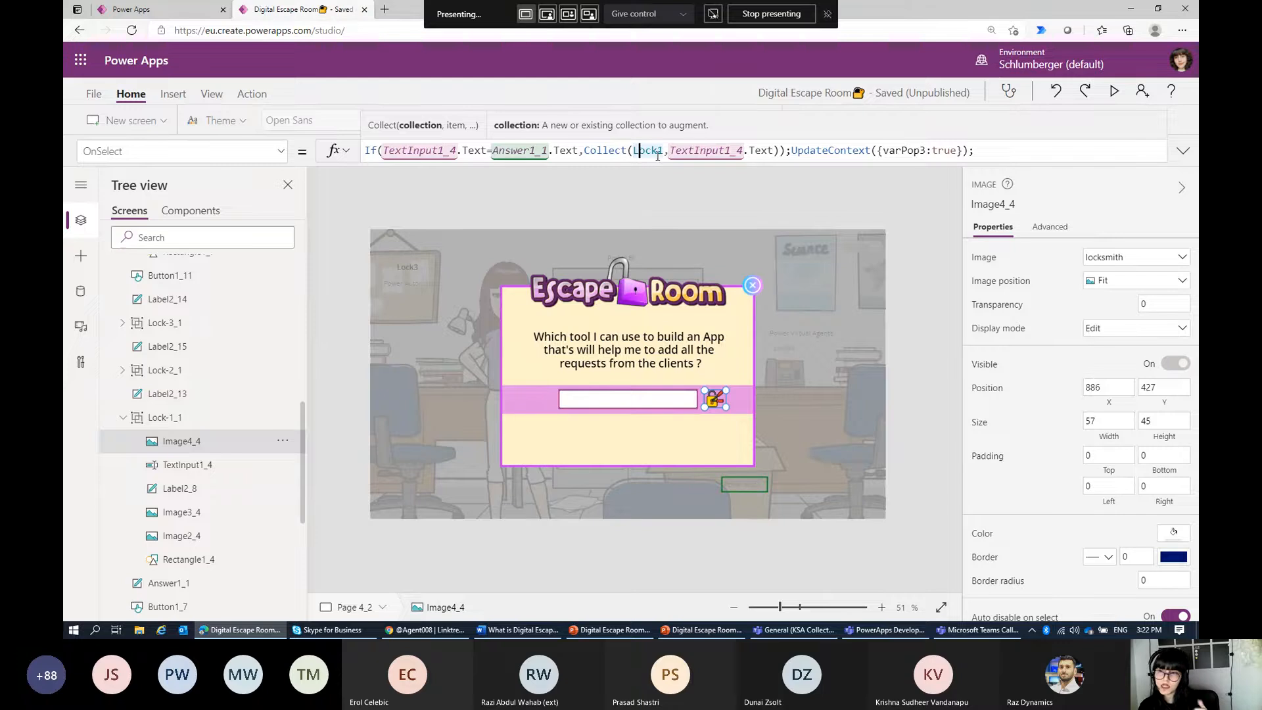
key("shift+End")
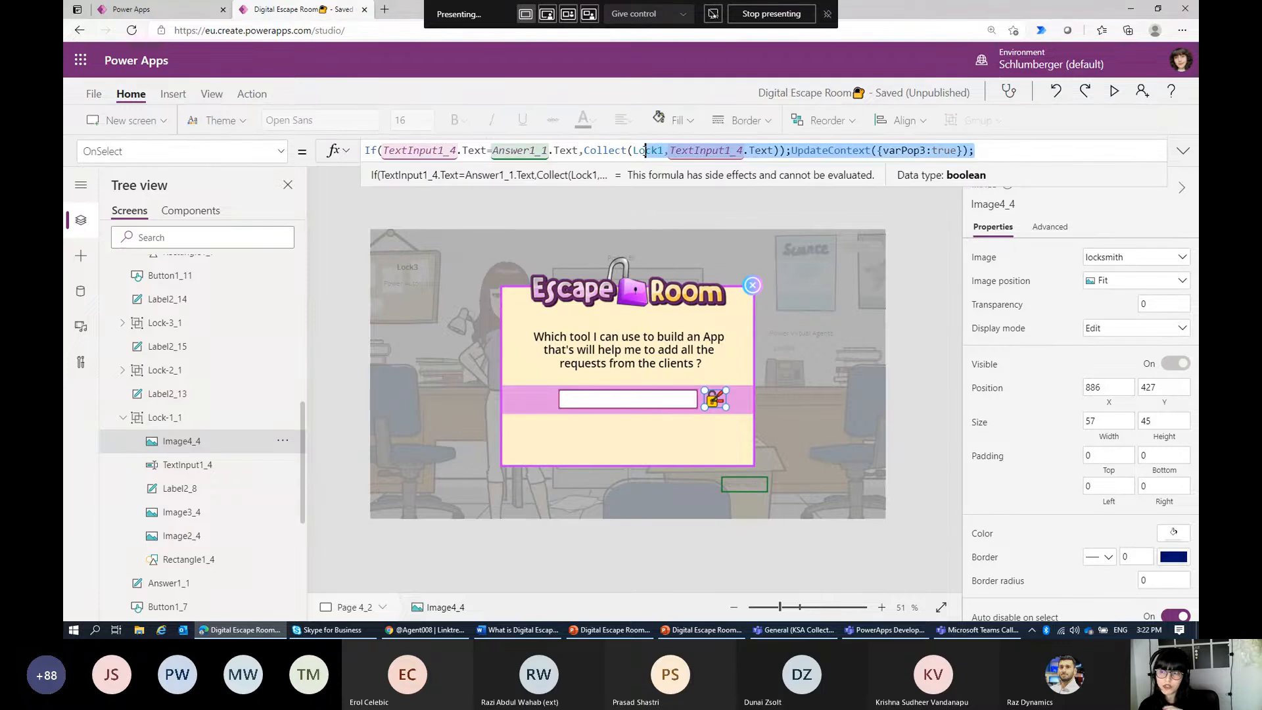
left_click(776, 151)
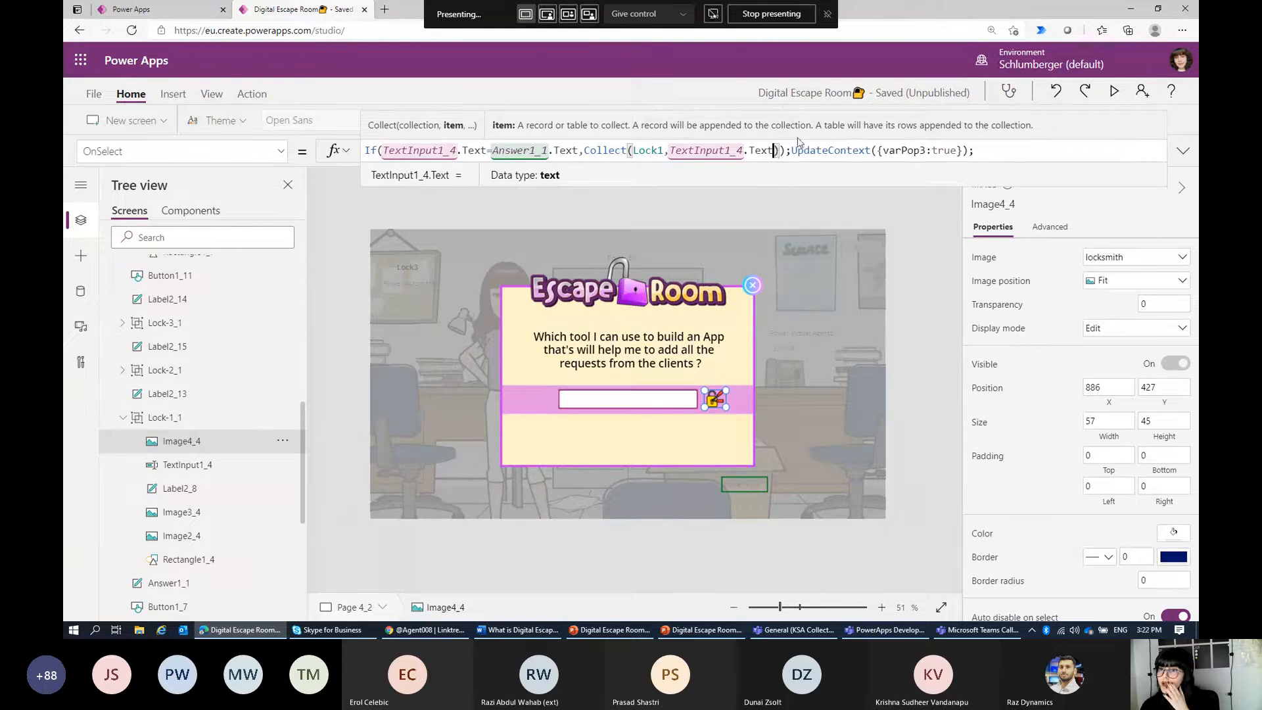
type(")")
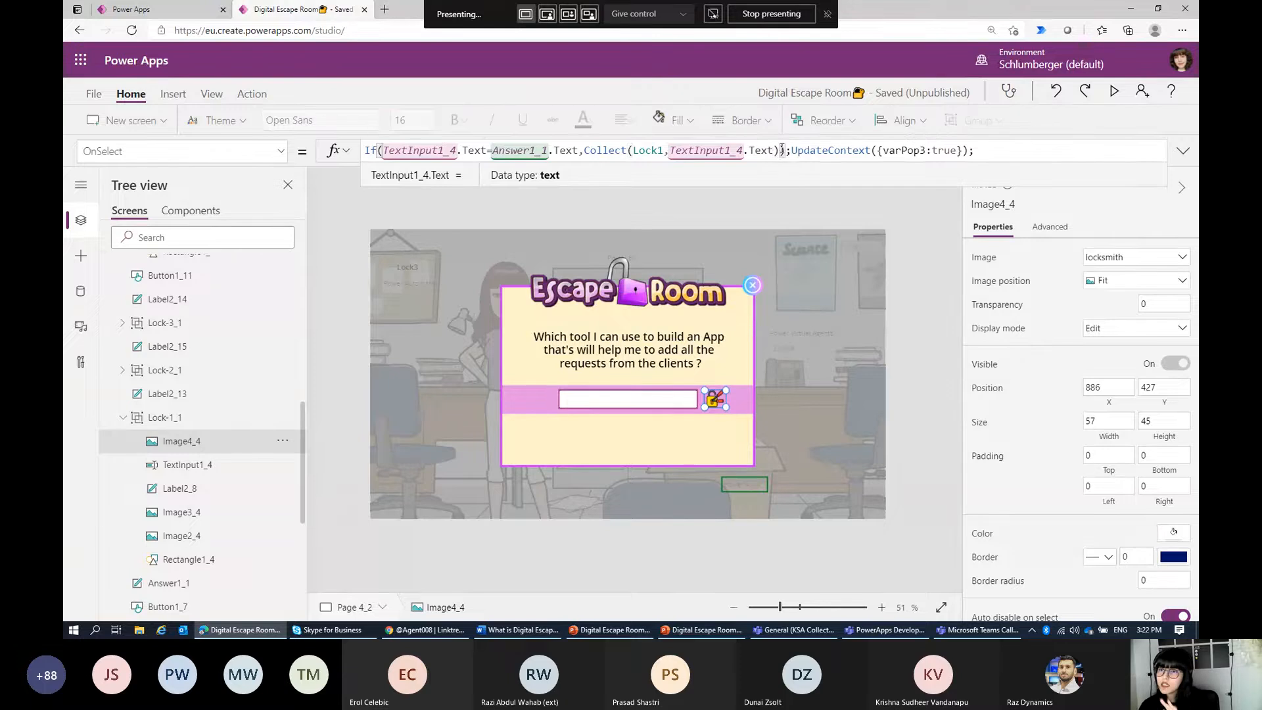
left_click_drag(795, 150, 938, 150)
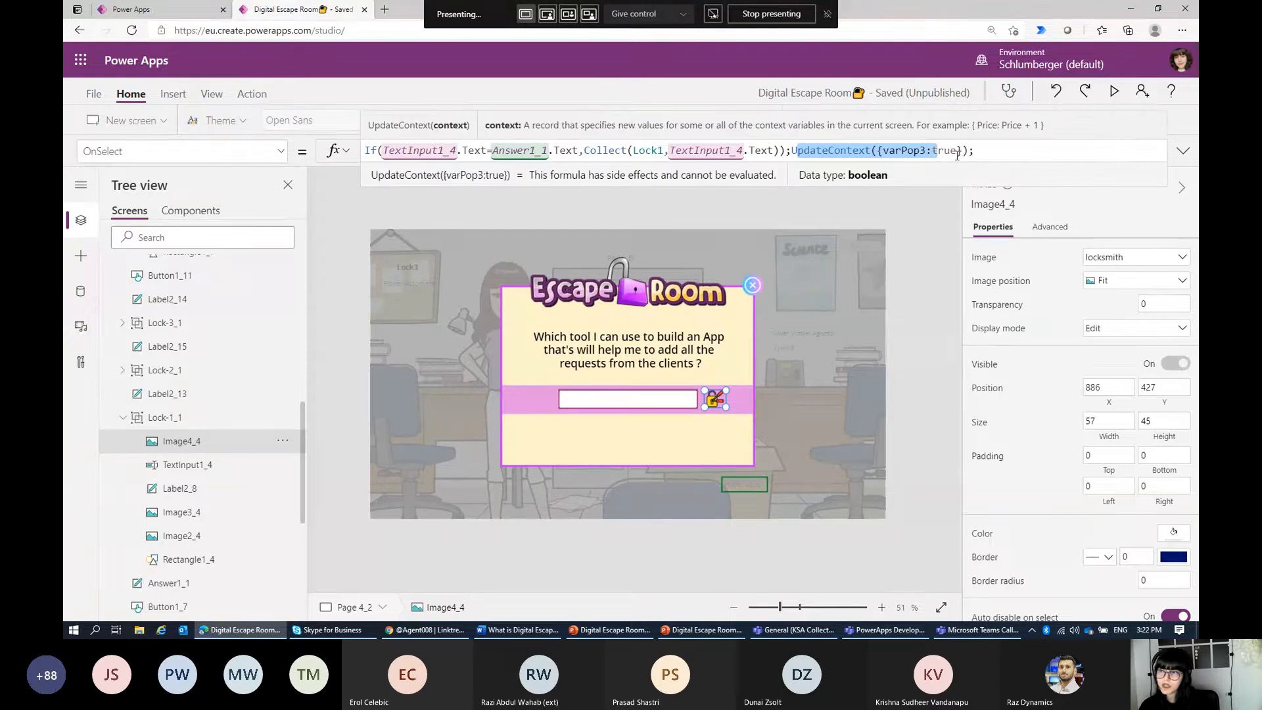
left_click(927, 150)
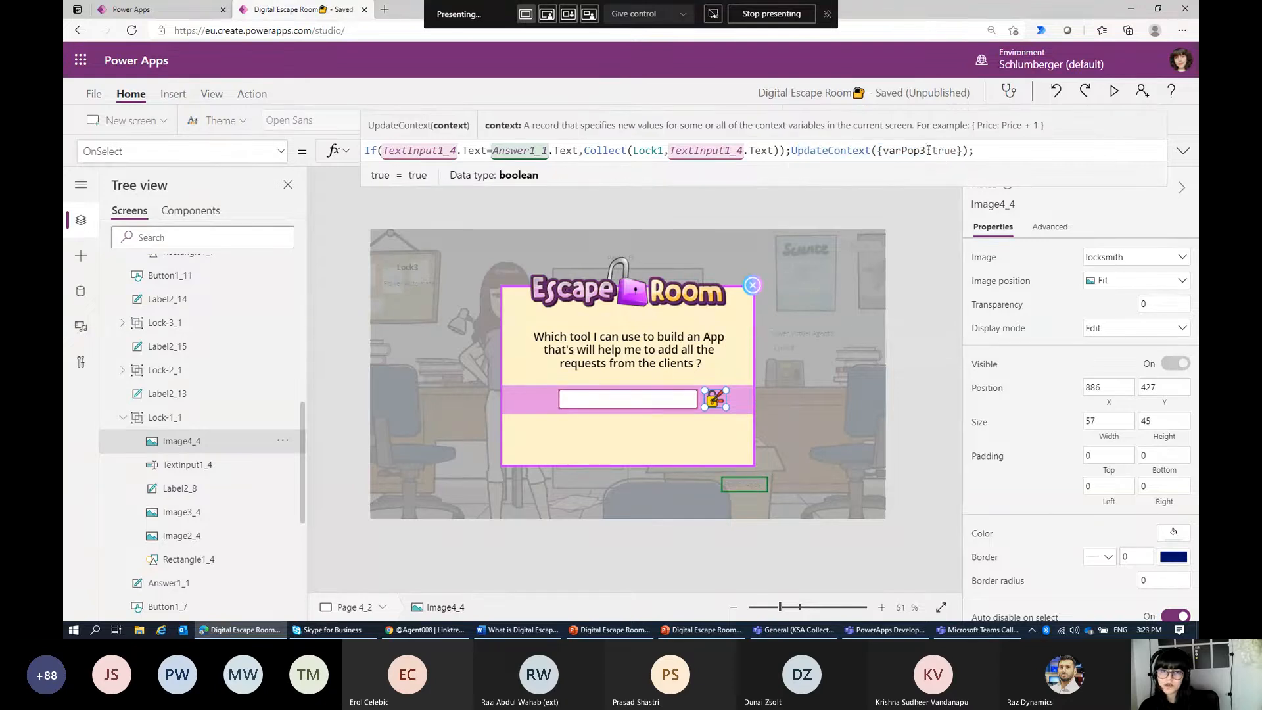
Step: Preview the app, answer the Lock1 question with "Power Apps", submit it with the locksmith image, and exit the preview
left_click(1114, 91)
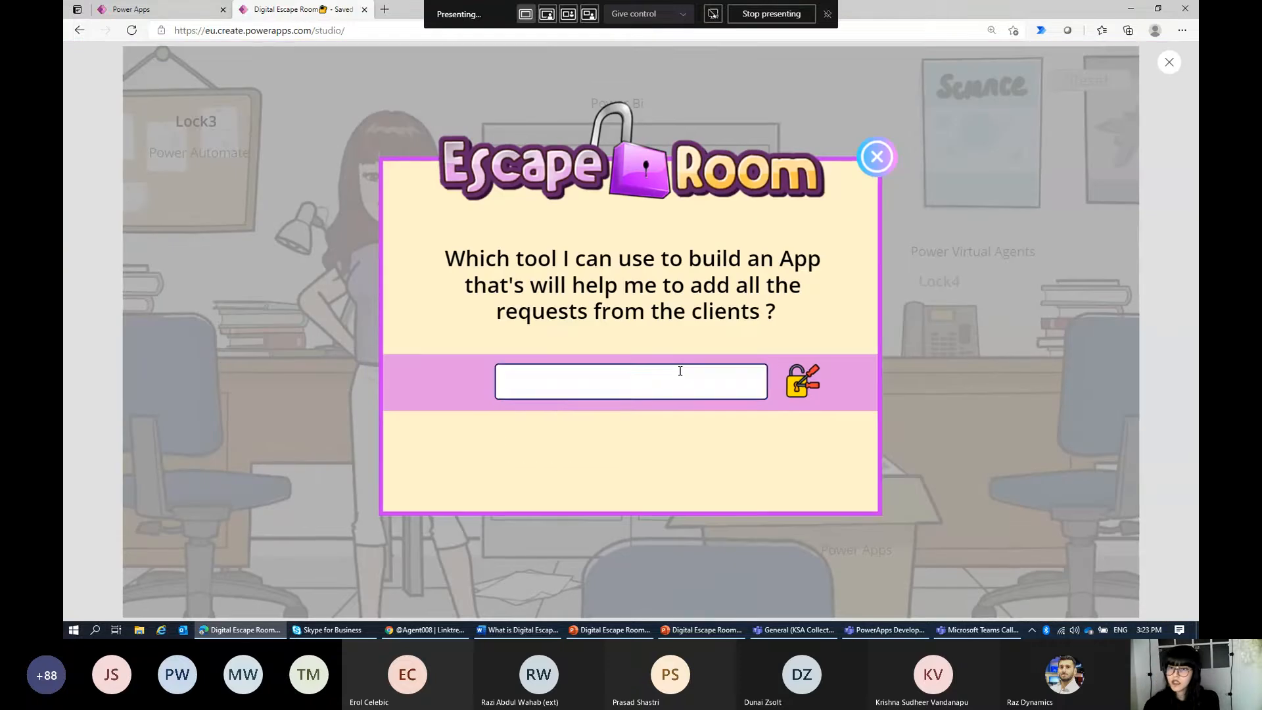
left_click(645, 386)
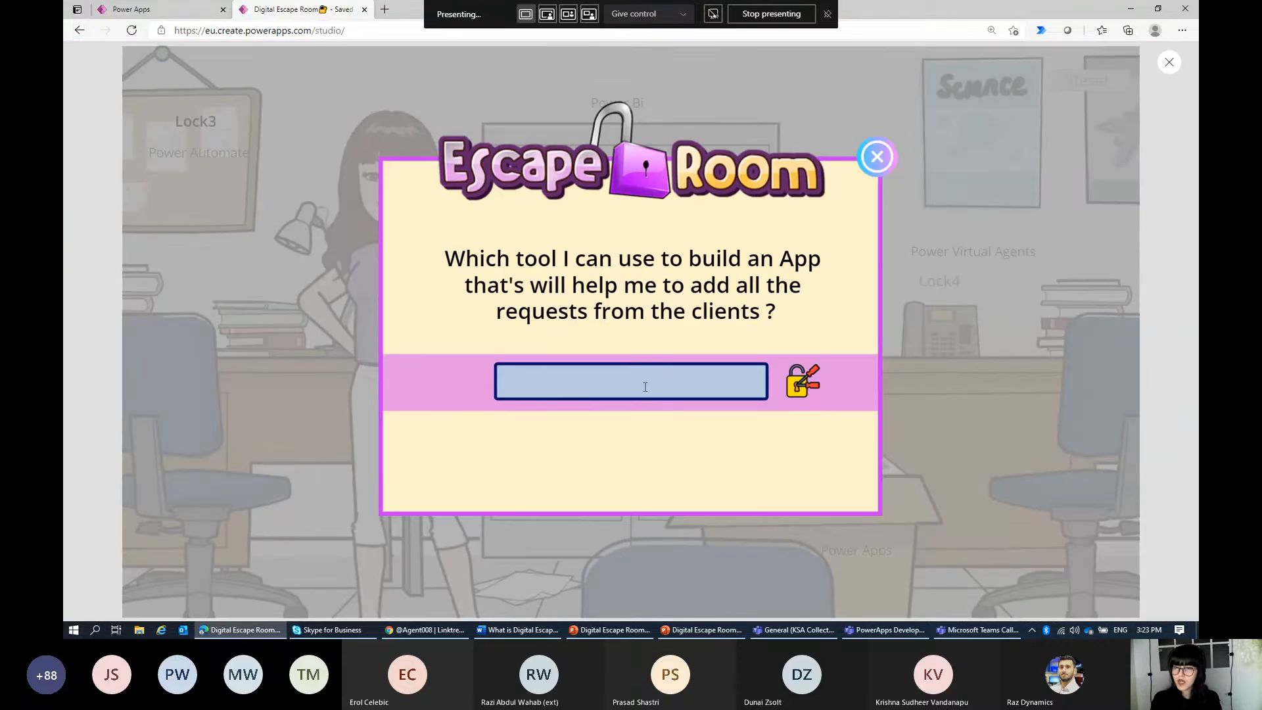
type("Power Apps")
left_click(991, 195)
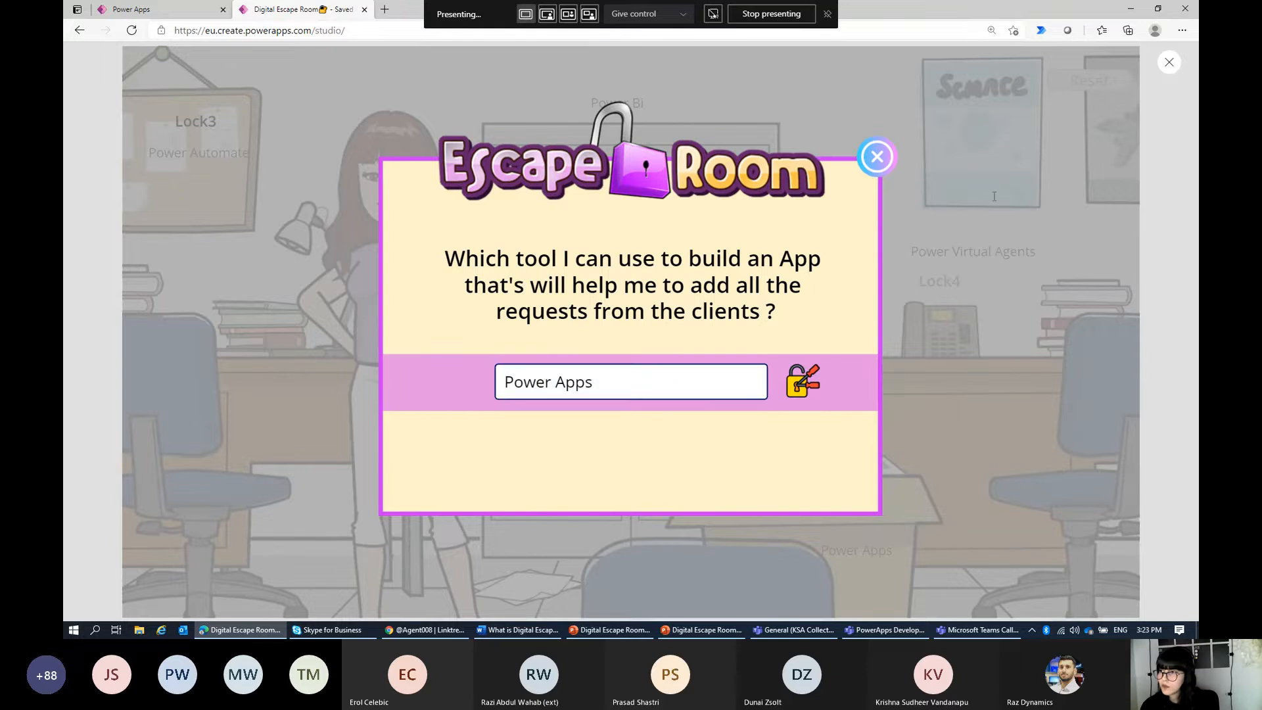
key("Escape")
left_click(1117, 96)
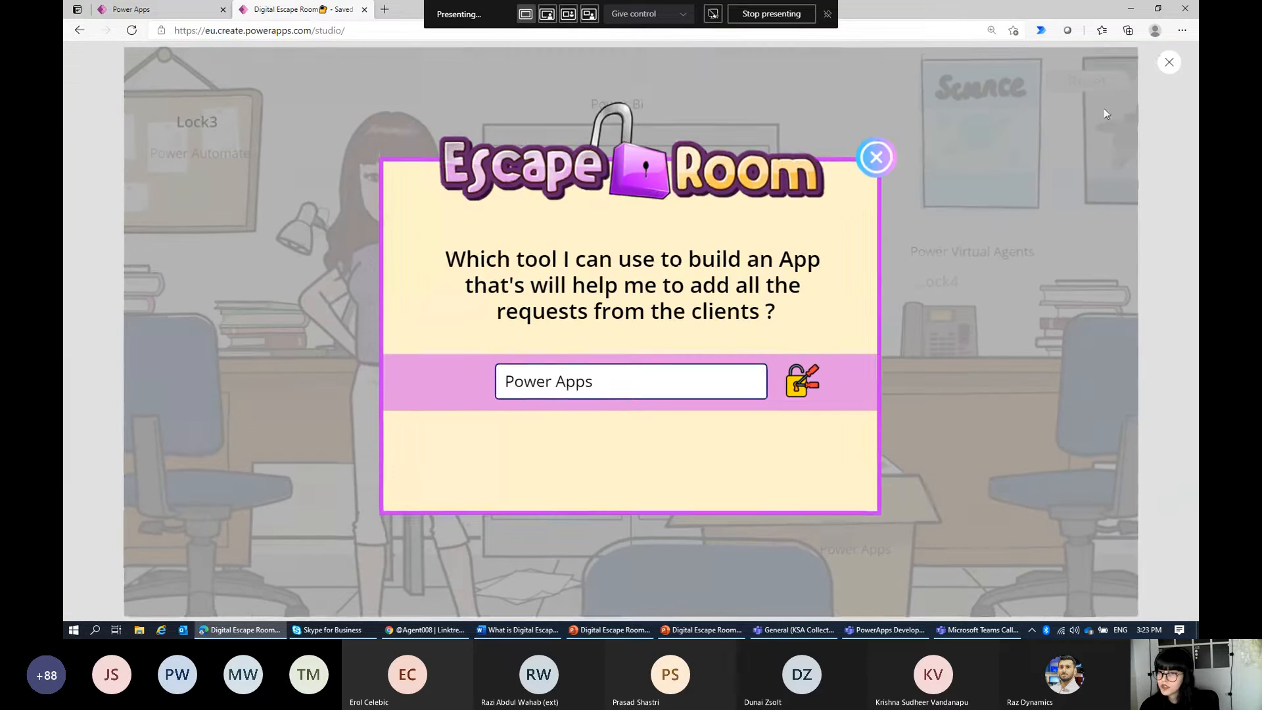
left_click(803, 380)
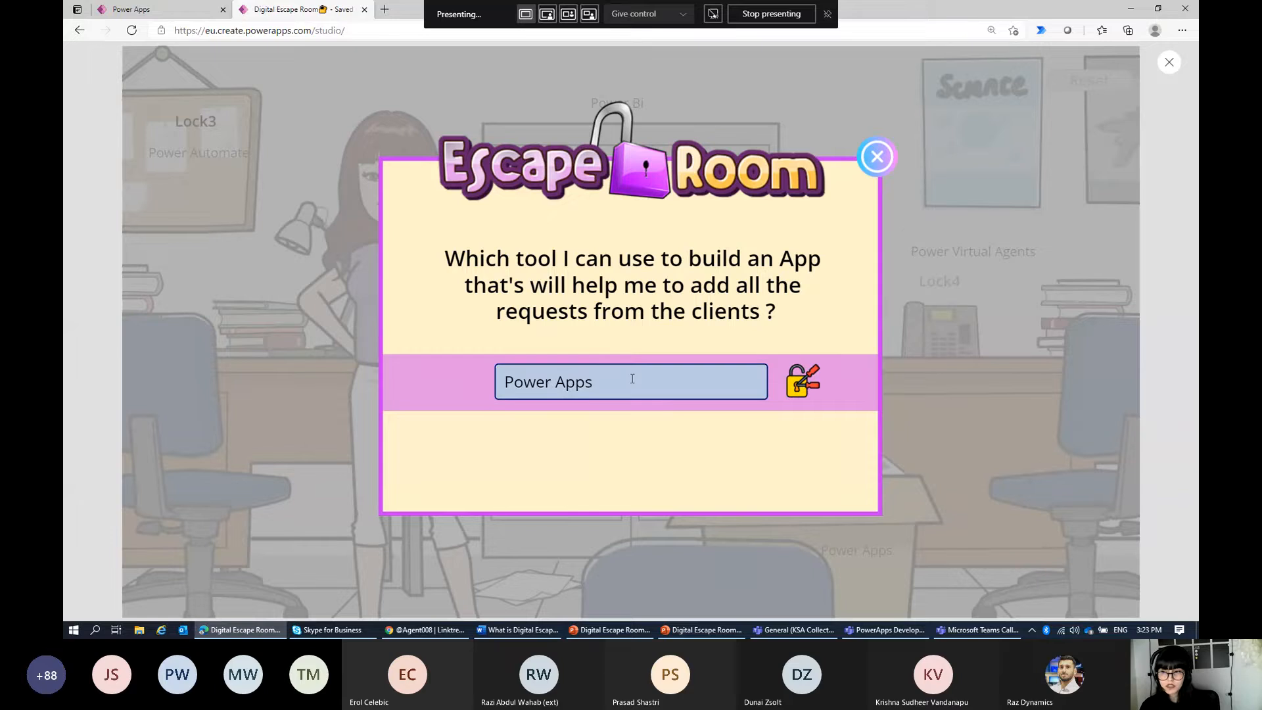
left_click(796, 389)
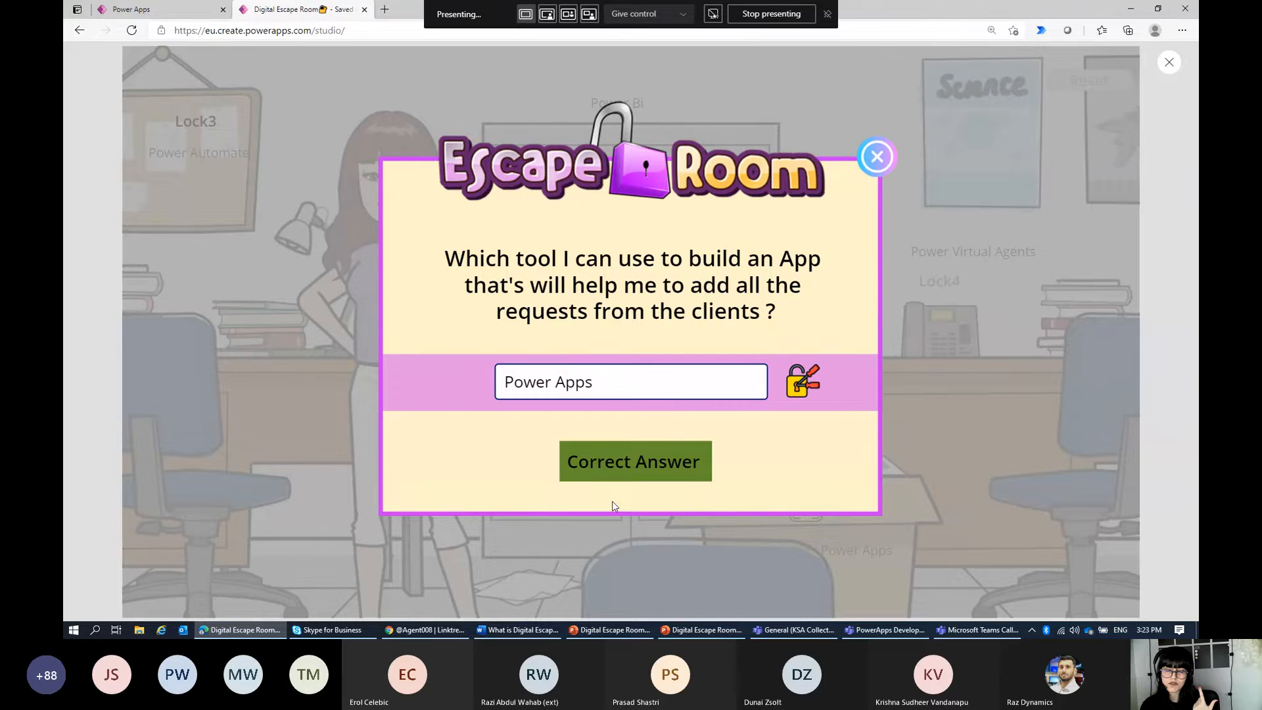
left_click(1170, 64)
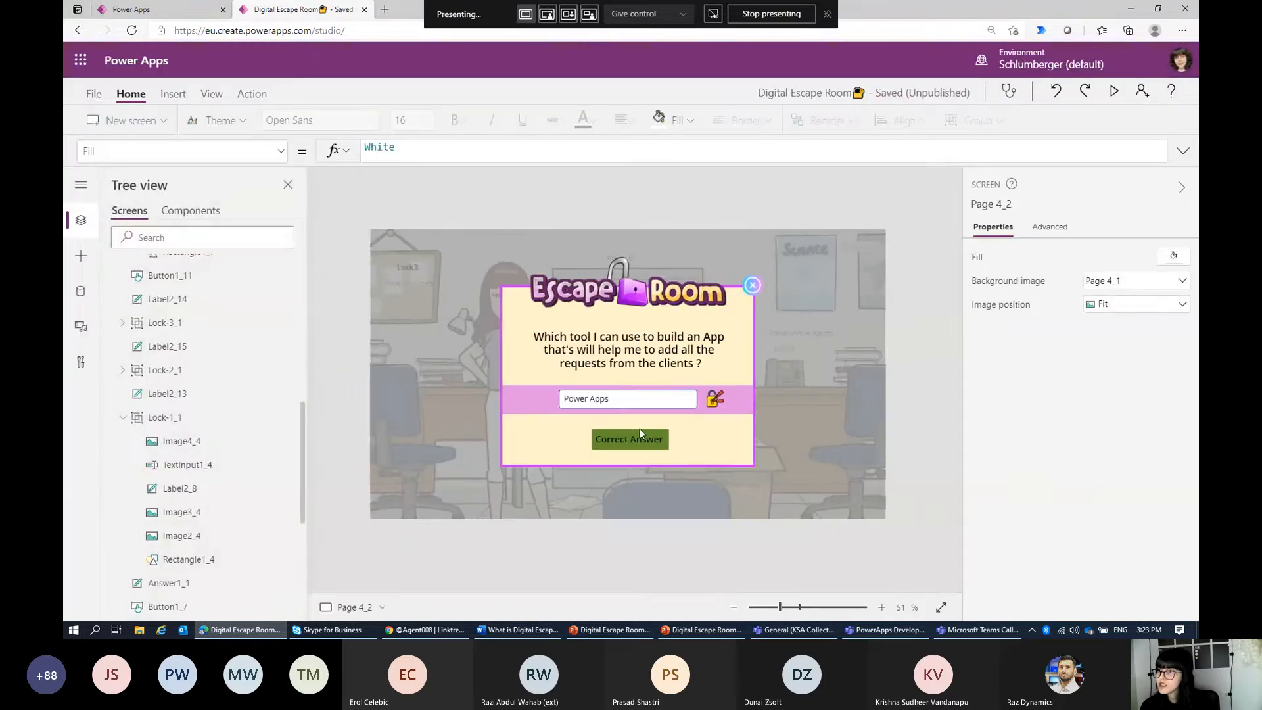
Step: Select the answer-result label in the Lock-1_1 pop-up, followed by the locksmith image
left_click(635, 433)
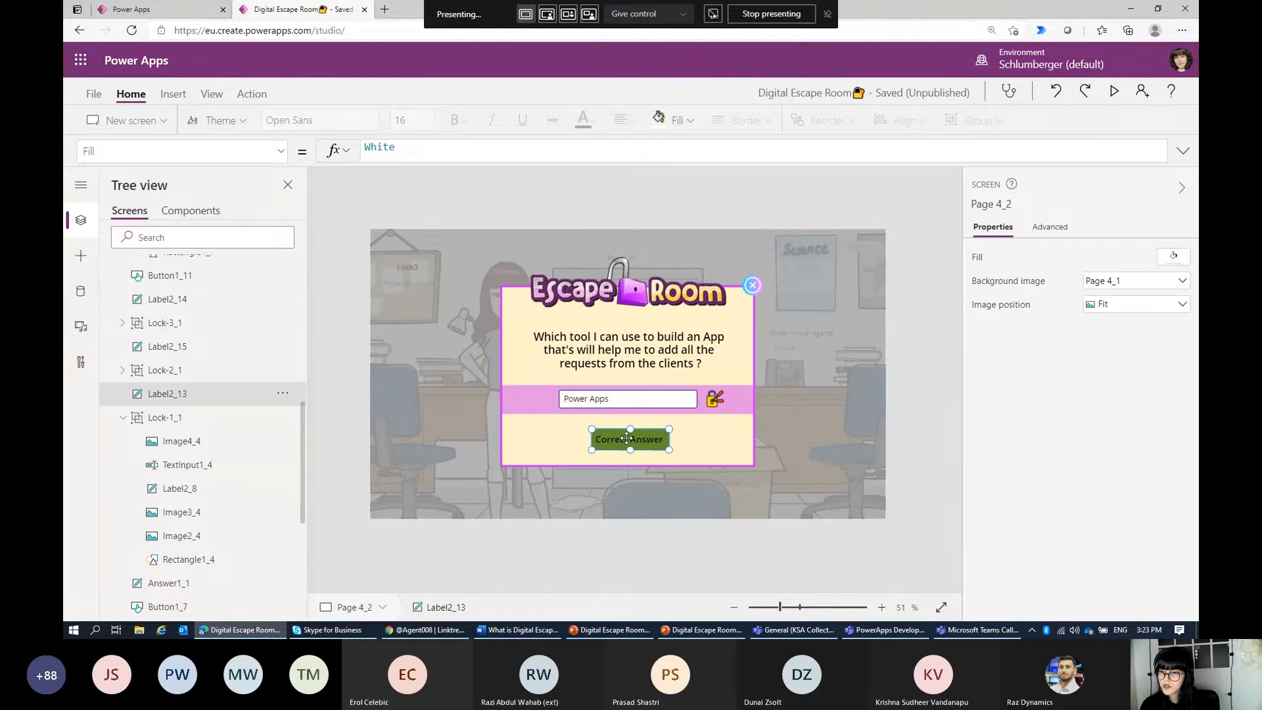
left_click(635, 428)
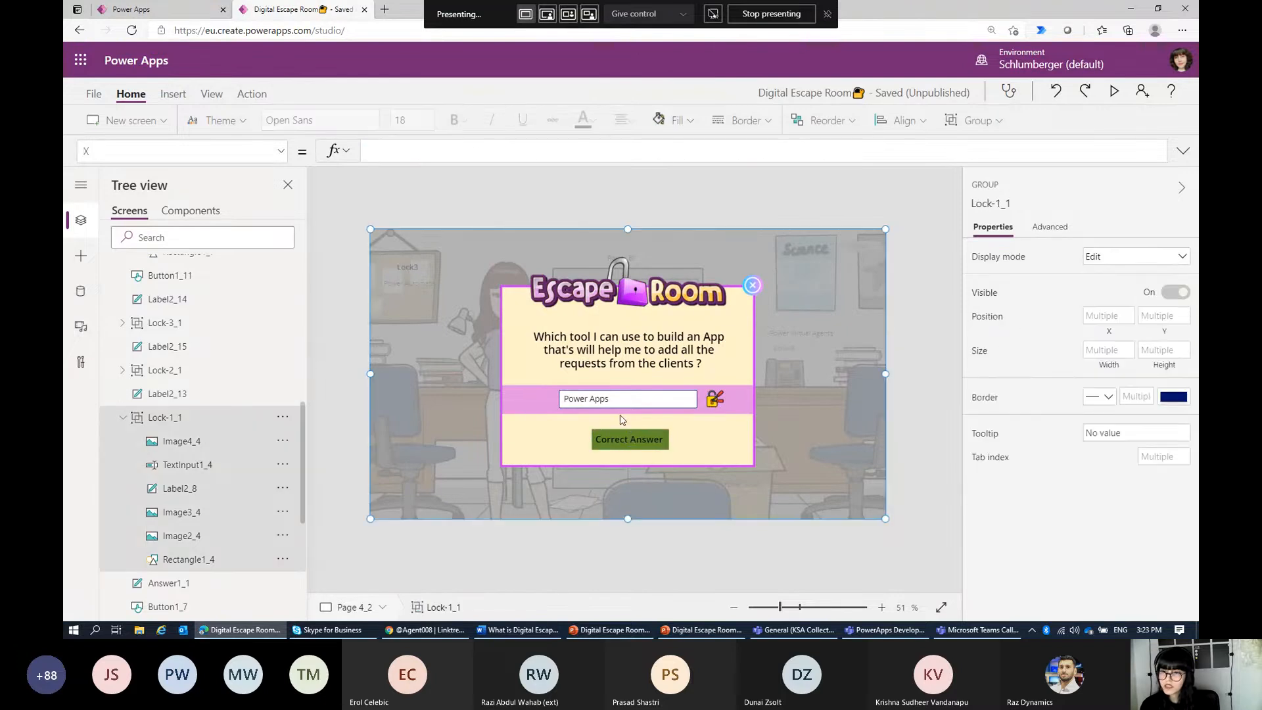
left_click(715, 398)
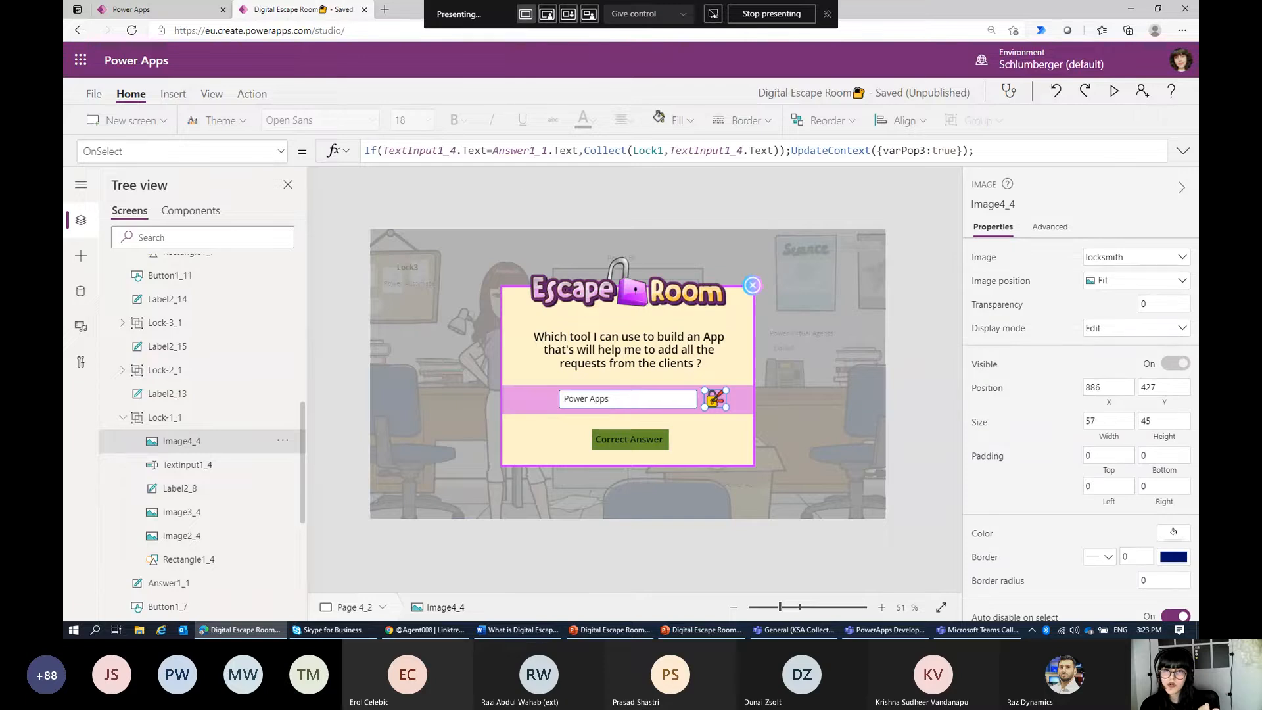
Step: Check the contents of the app's Lock1 to Lock4 collections and return to the editor
left_click(95, 94)
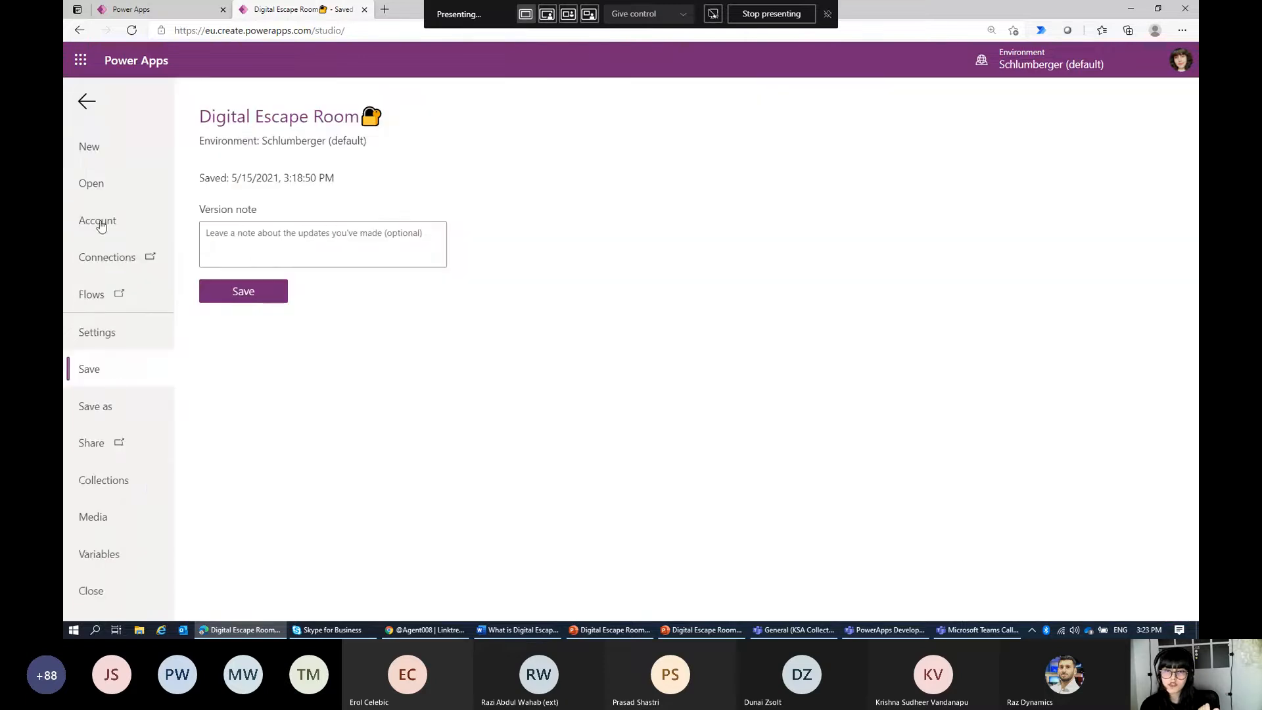
left_click(109, 488)
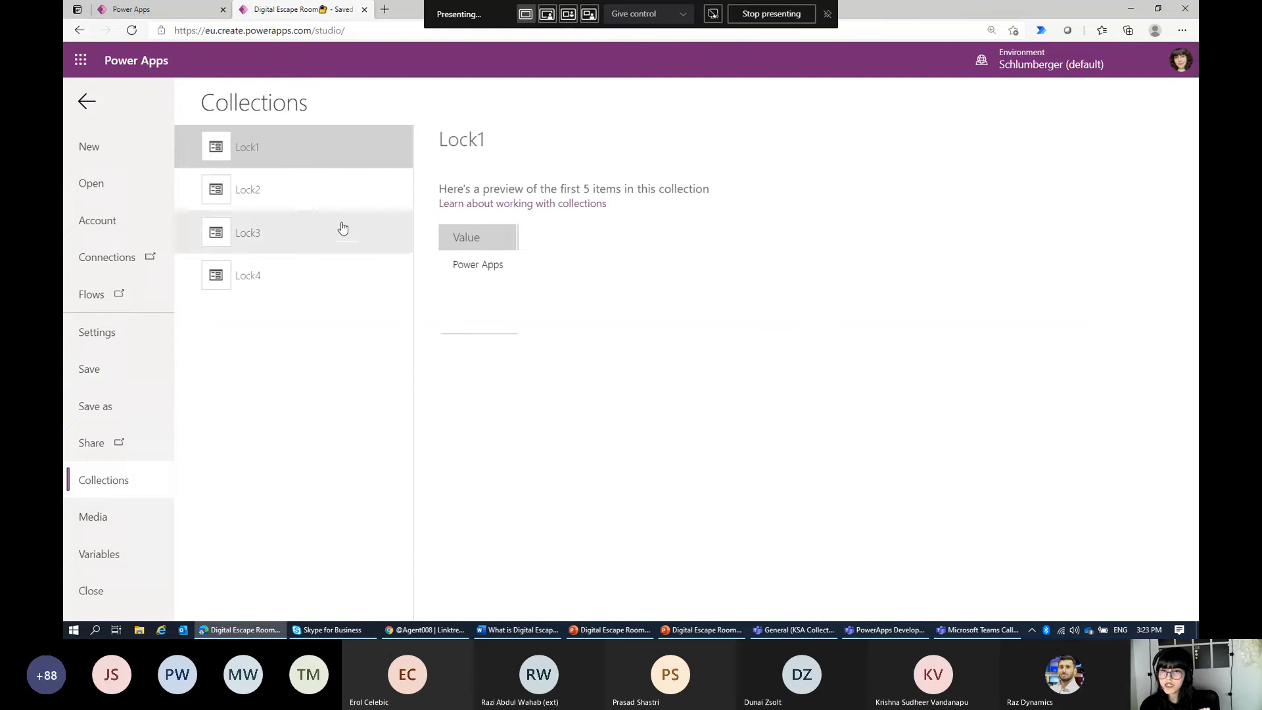
left_click(298, 195)
left_click(293, 251)
left_click(284, 279)
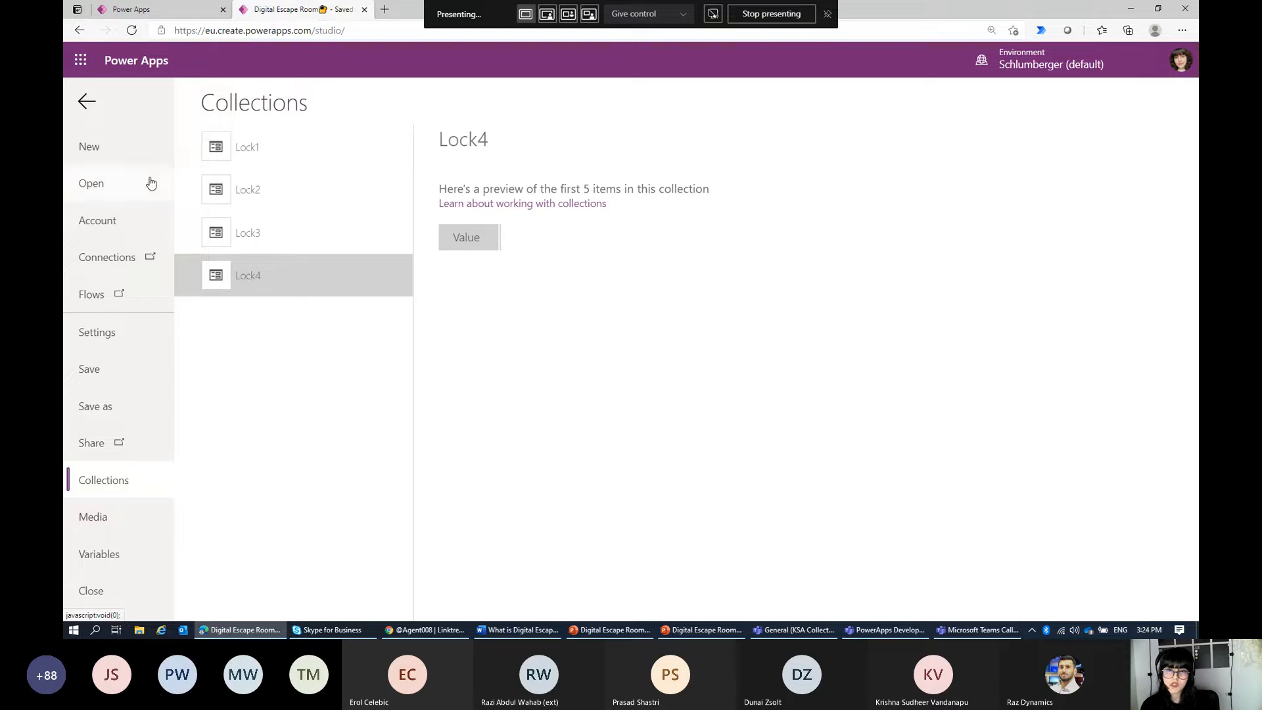
left_click(86, 101)
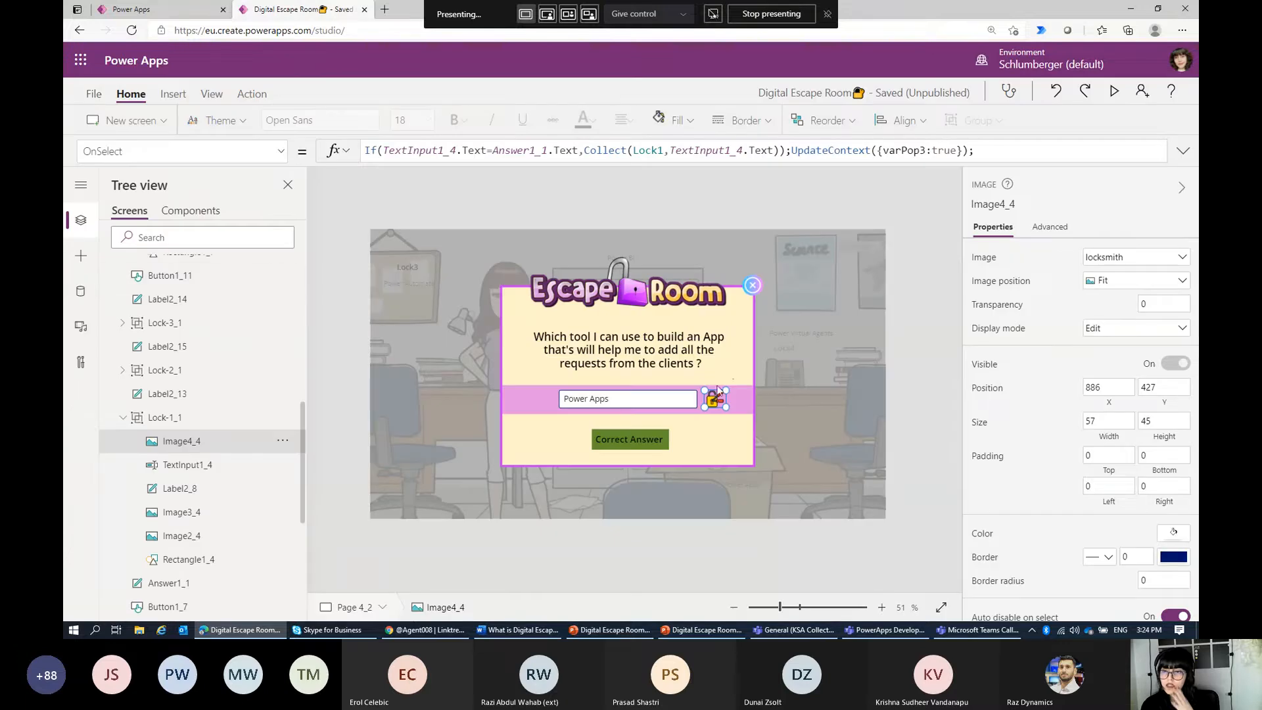
Step: Highlight the varPop3 update in the locksmith image's OnSelect formula
left_click(639, 150)
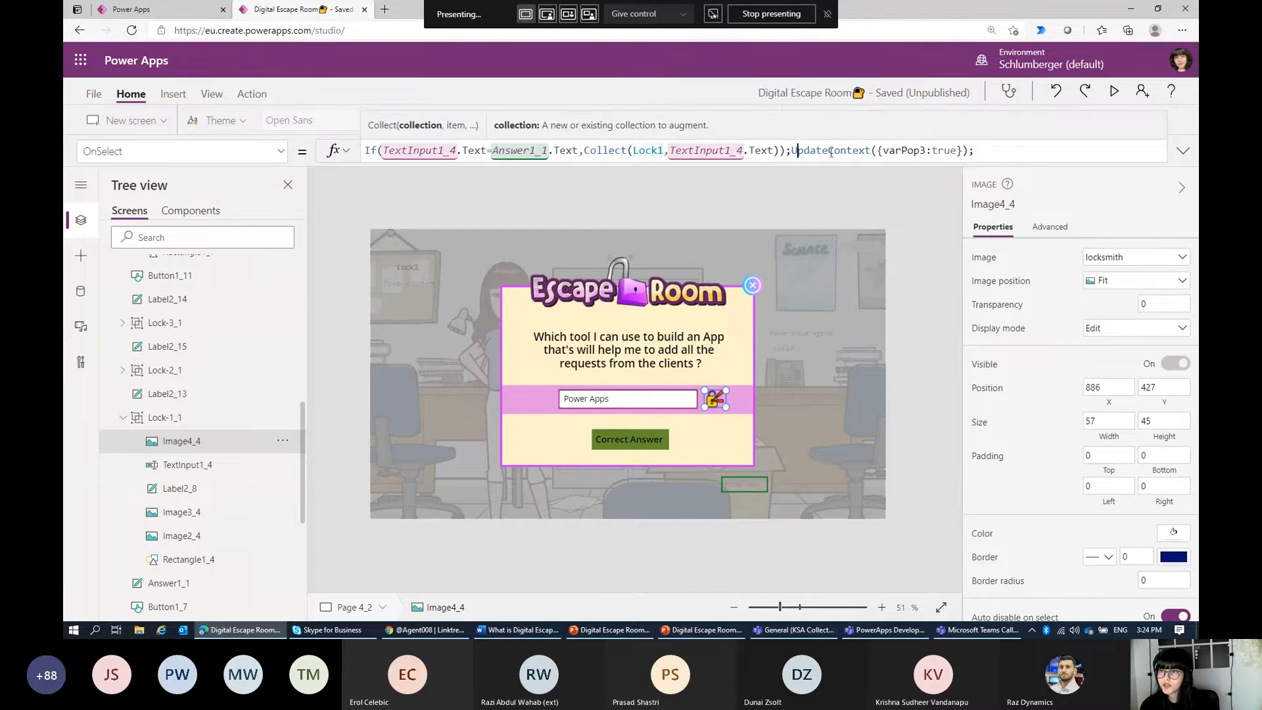
left_click_drag(792, 151, 951, 153)
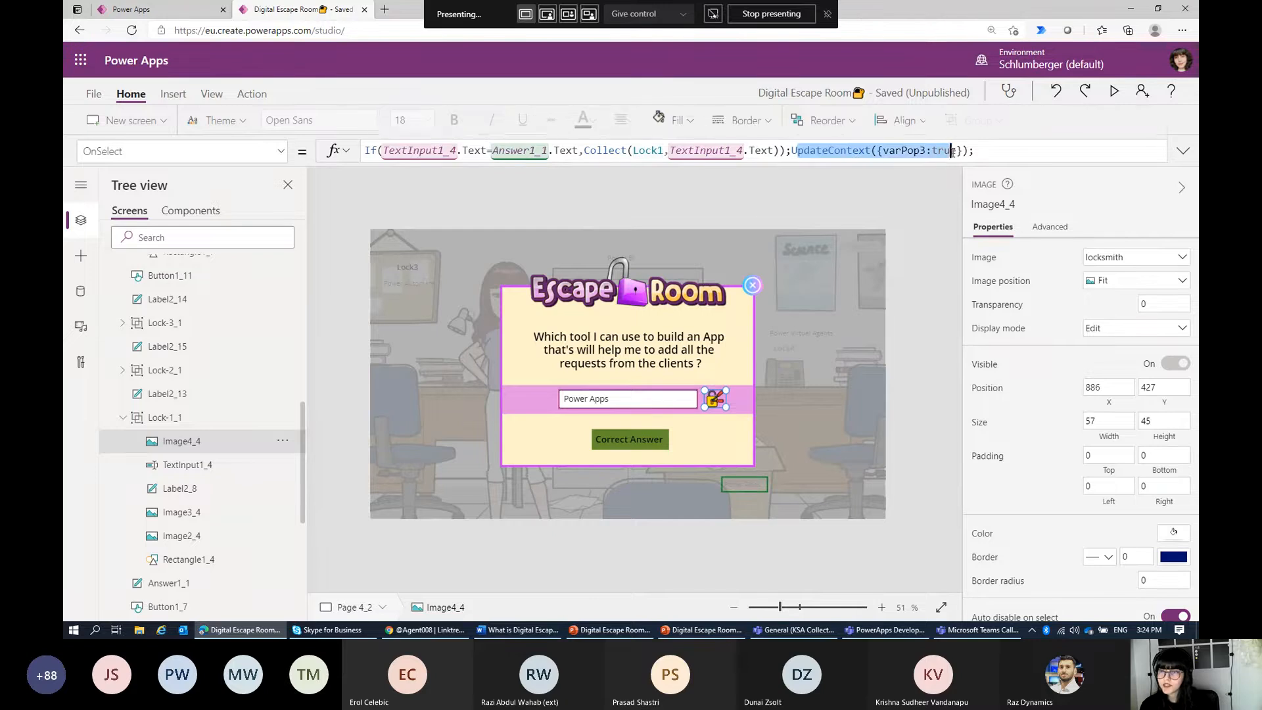
Step: Inspect the answer-result label Label2_13, focusing on the Text formula that chooses between the correct and wrong answer messages
left_click(624, 444)
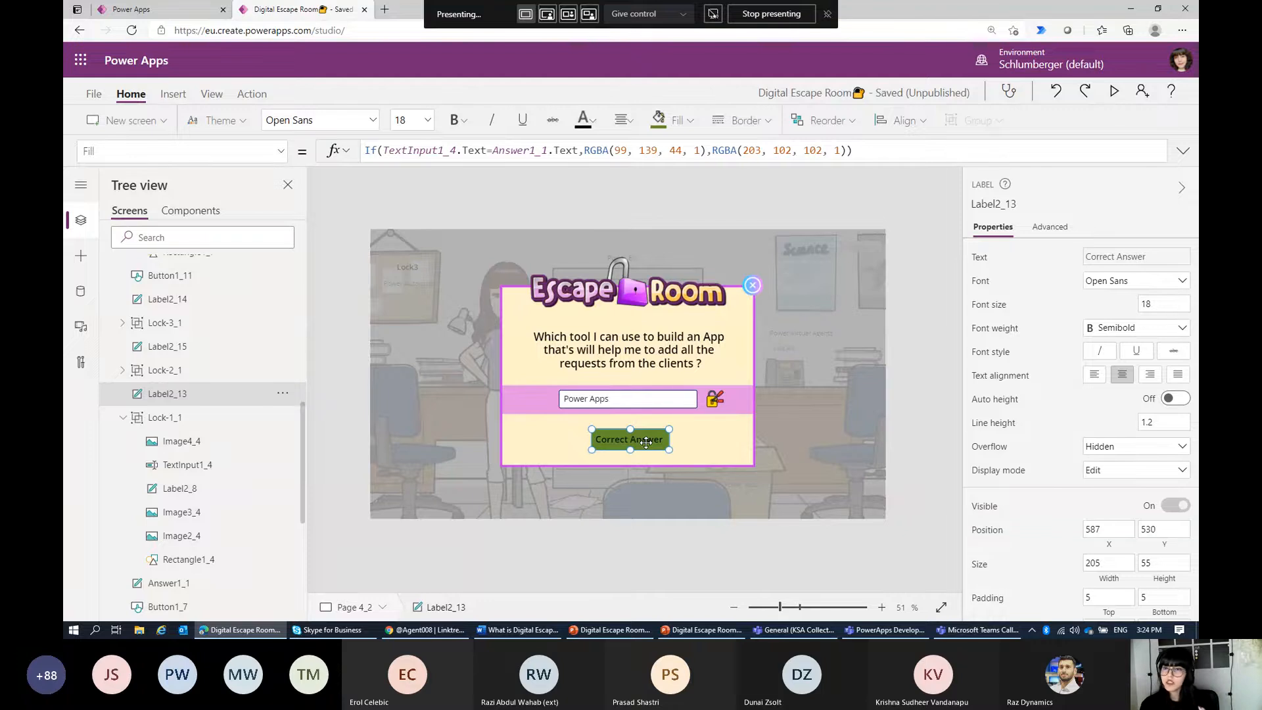
left_click(370, 150)
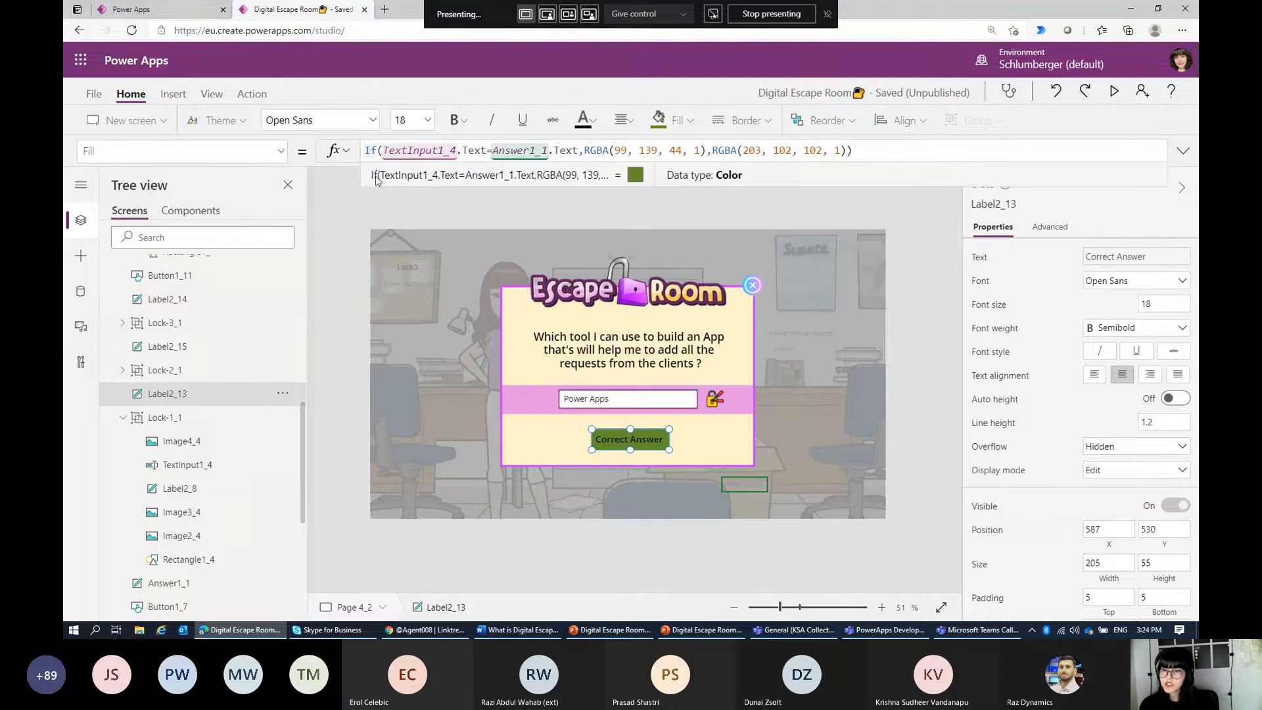
left_click(1050, 228)
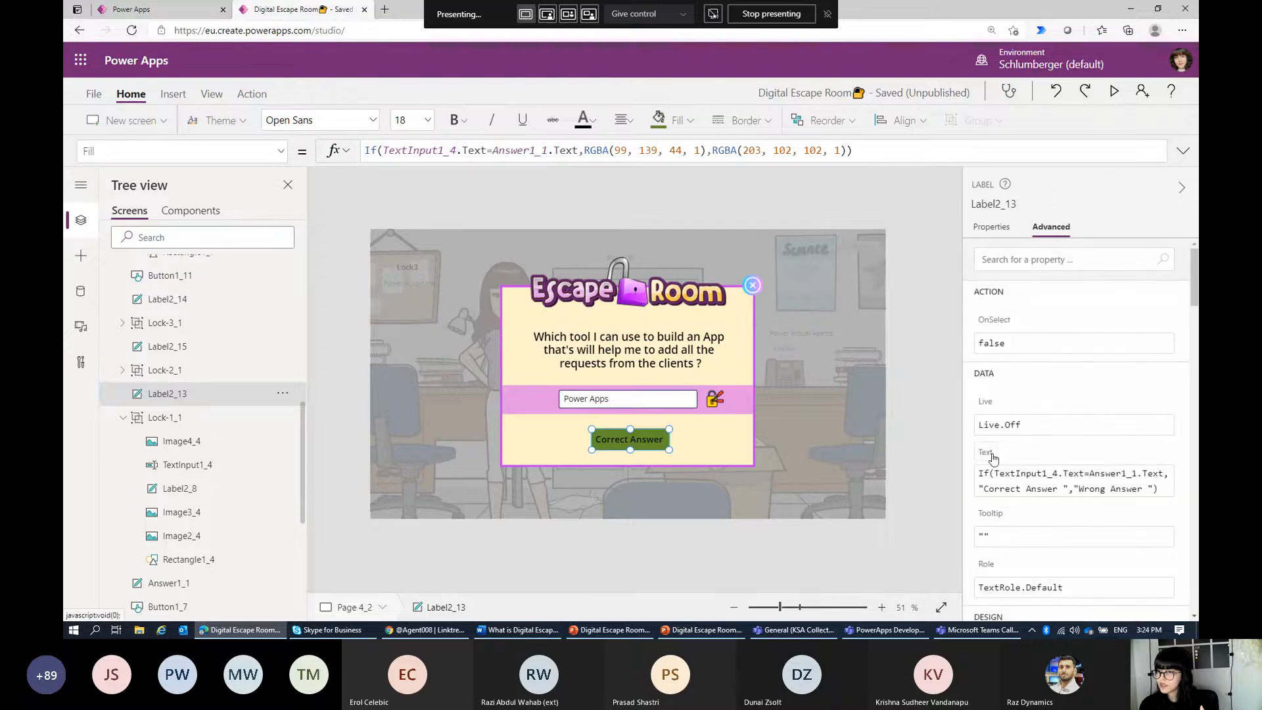
left_click(993, 458)
left_click(441, 151)
double_click(441, 152)
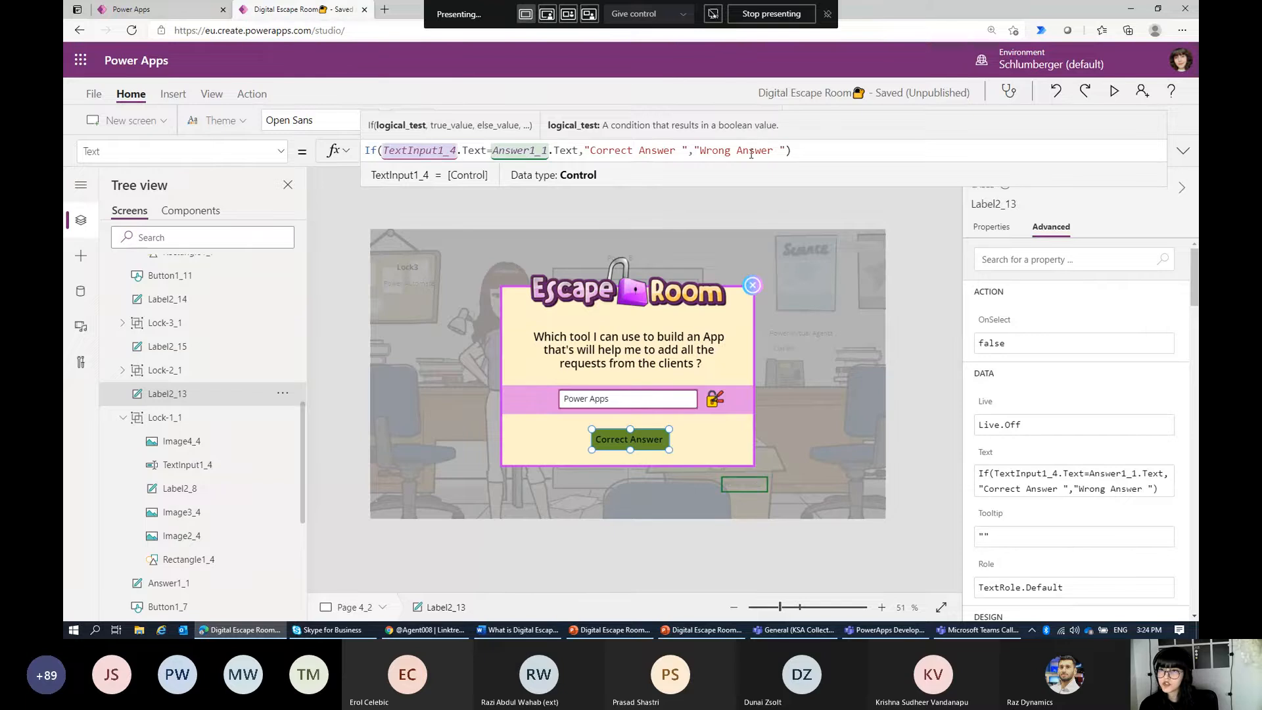
left_click(606, 518)
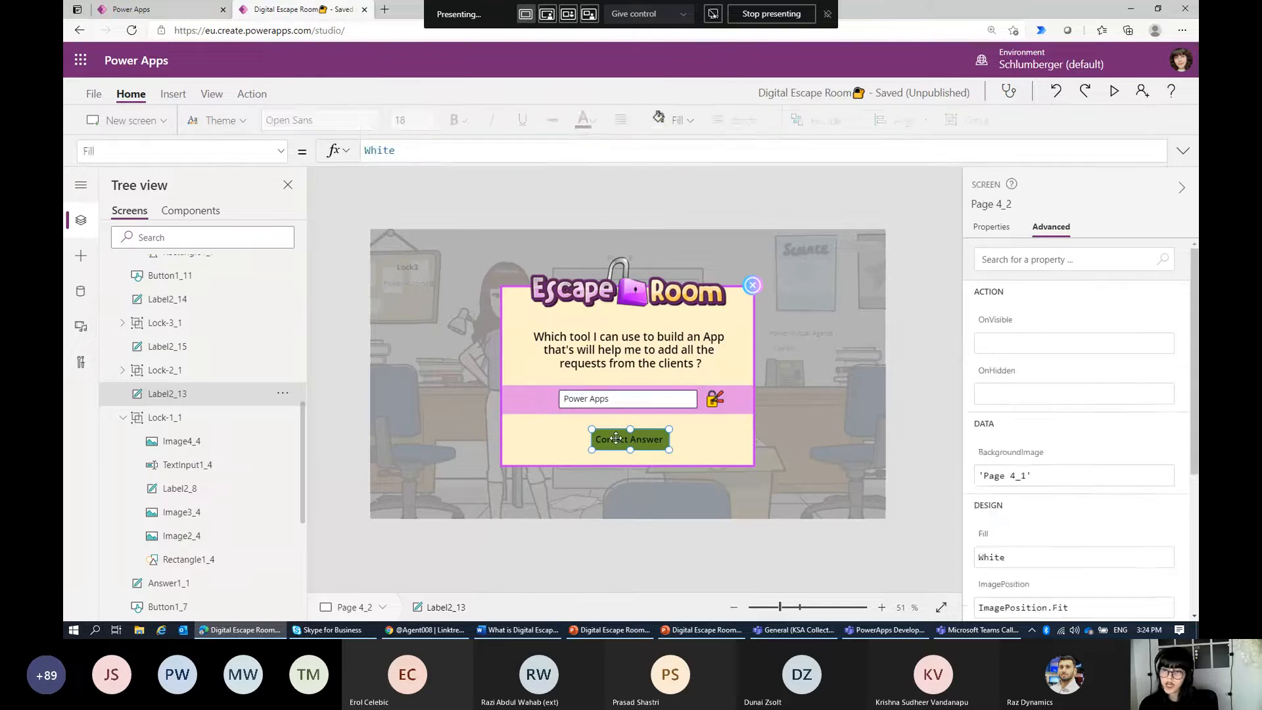
Step: Examine Label2_13's Fill formula, covering the answer comparison and the RGBA colours for correct and wrong answers
left_click(277, 151)
scroll(173, 368, "down", 5)
scroll(172, 370, "up", 5)
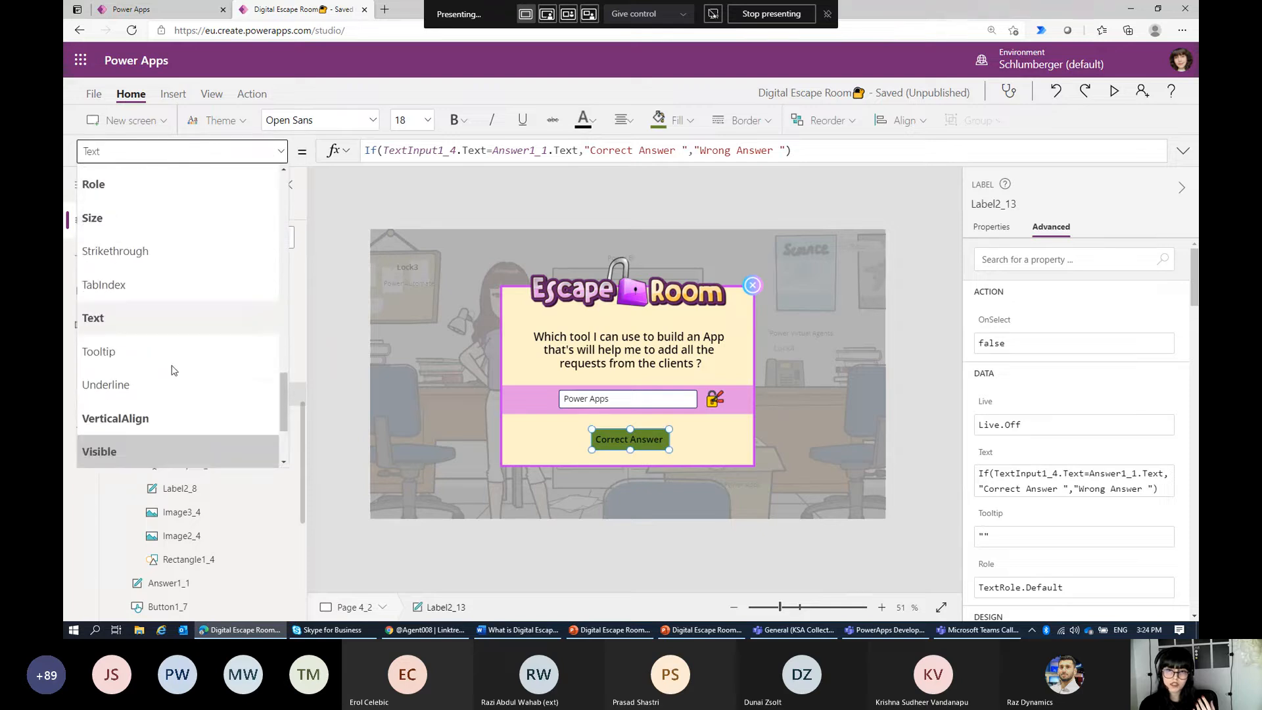
scroll(174, 359, "up", 2)
scroll(184, 322, "up", 5)
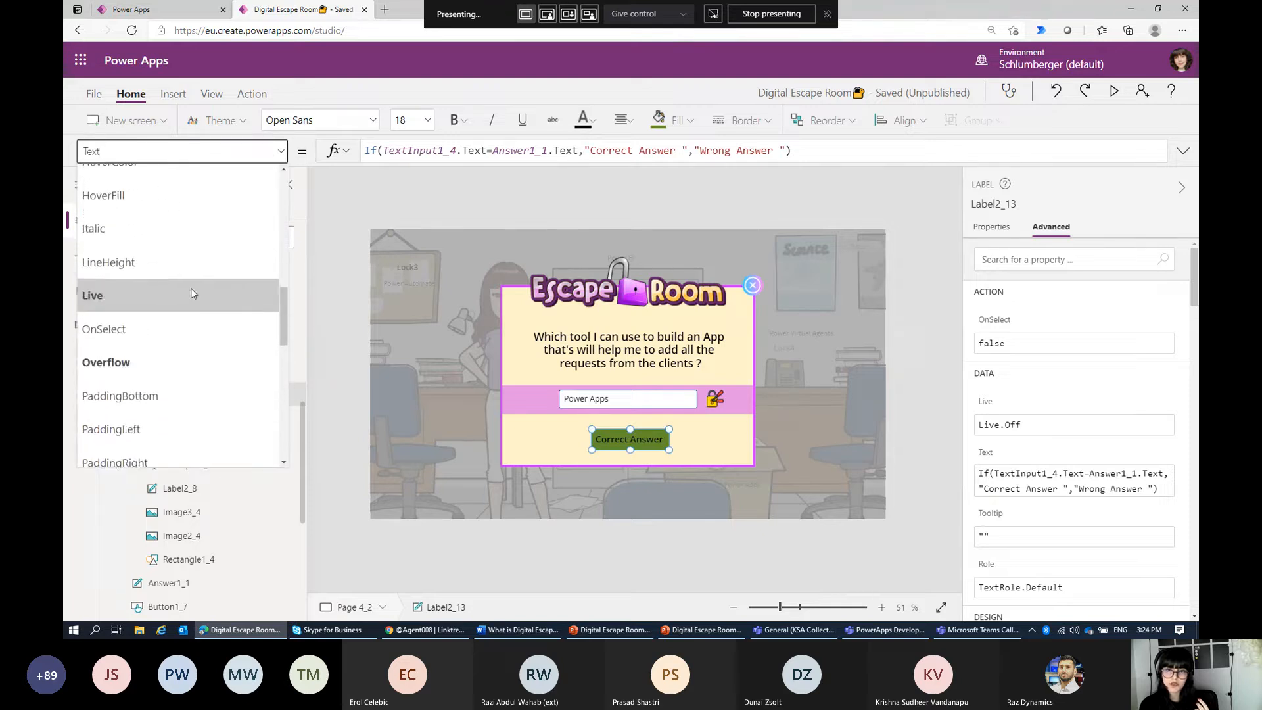
scroll(192, 293, "up", 3)
left_click(162, 257)
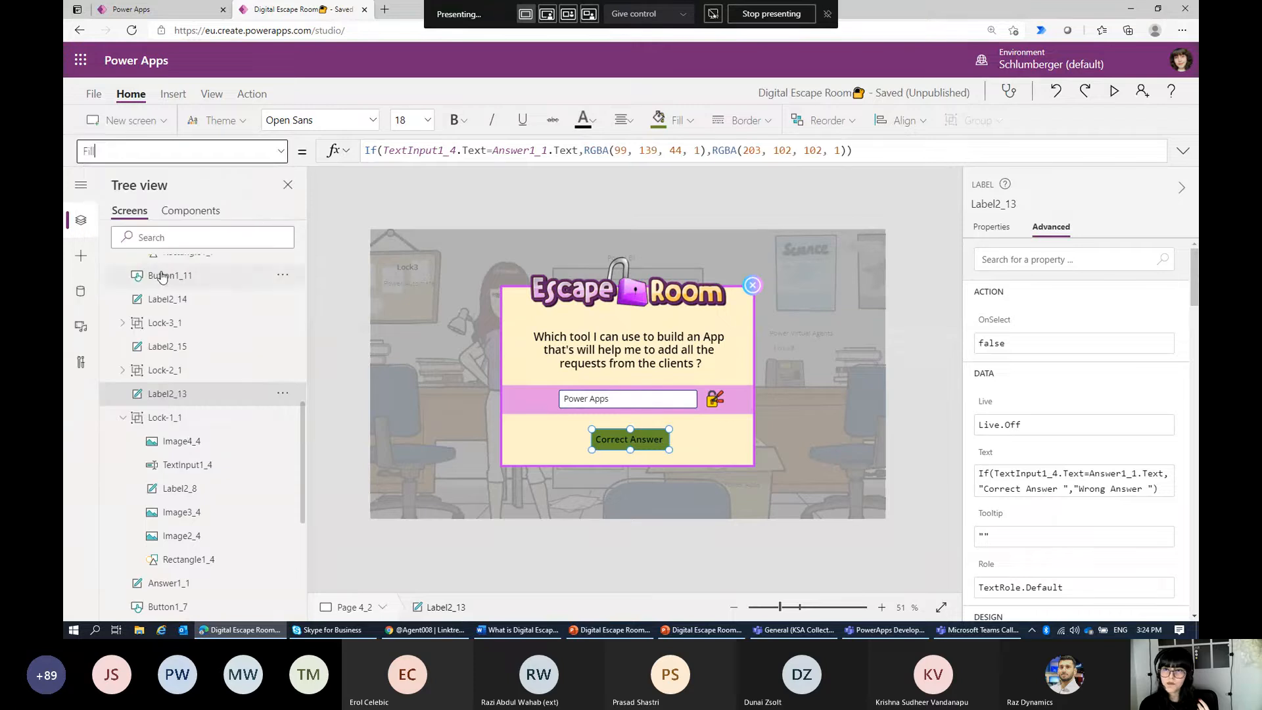
left_click(505, 150)
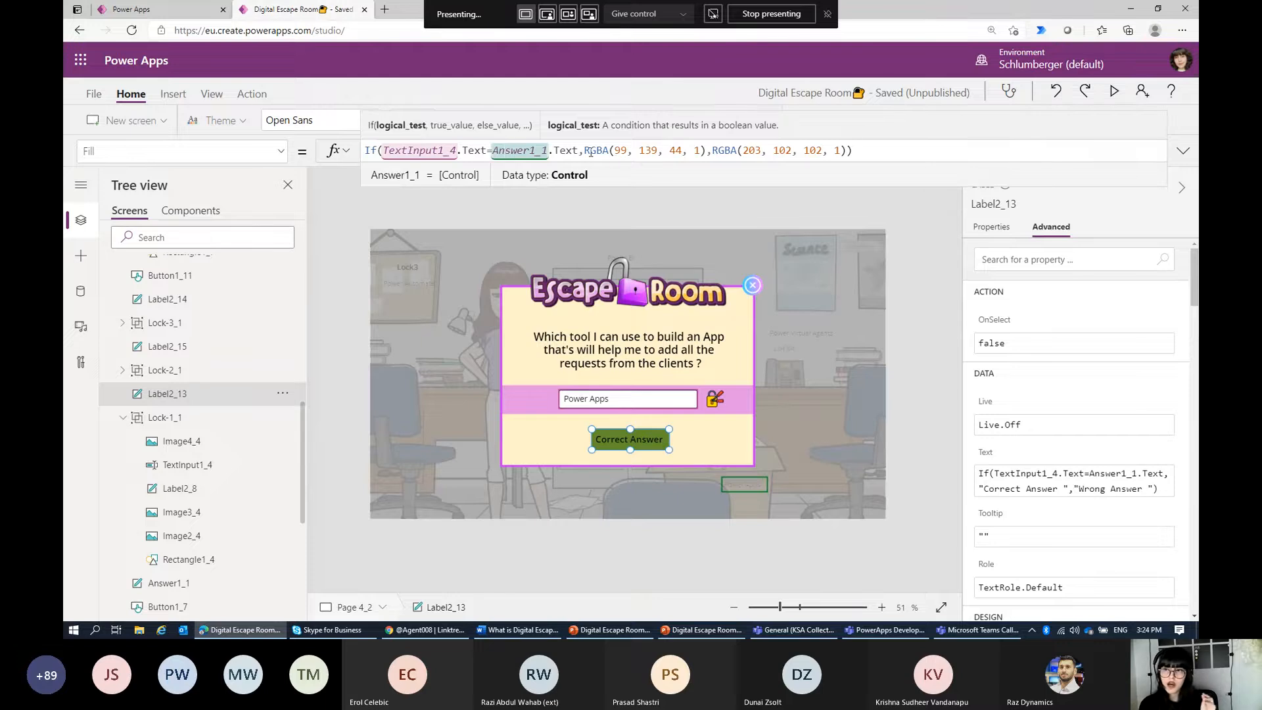
left_click_drag(591, 152, 827, 155)
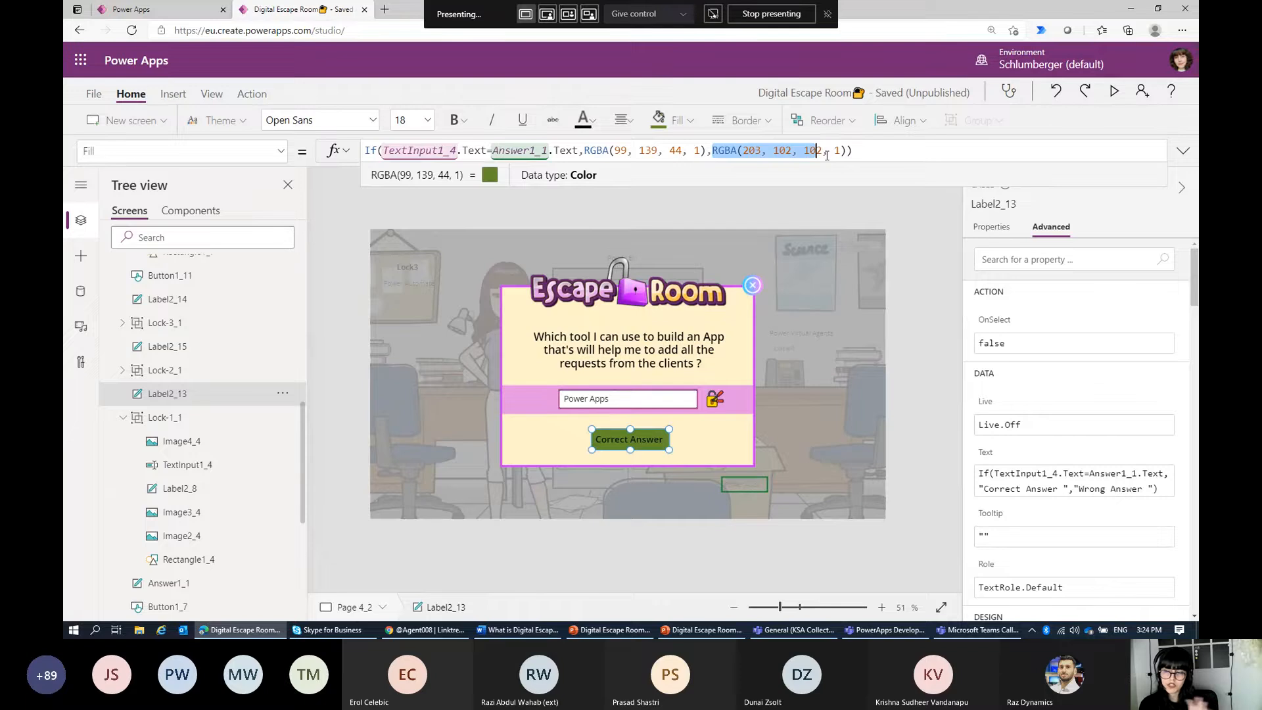
left_click(744, 150)
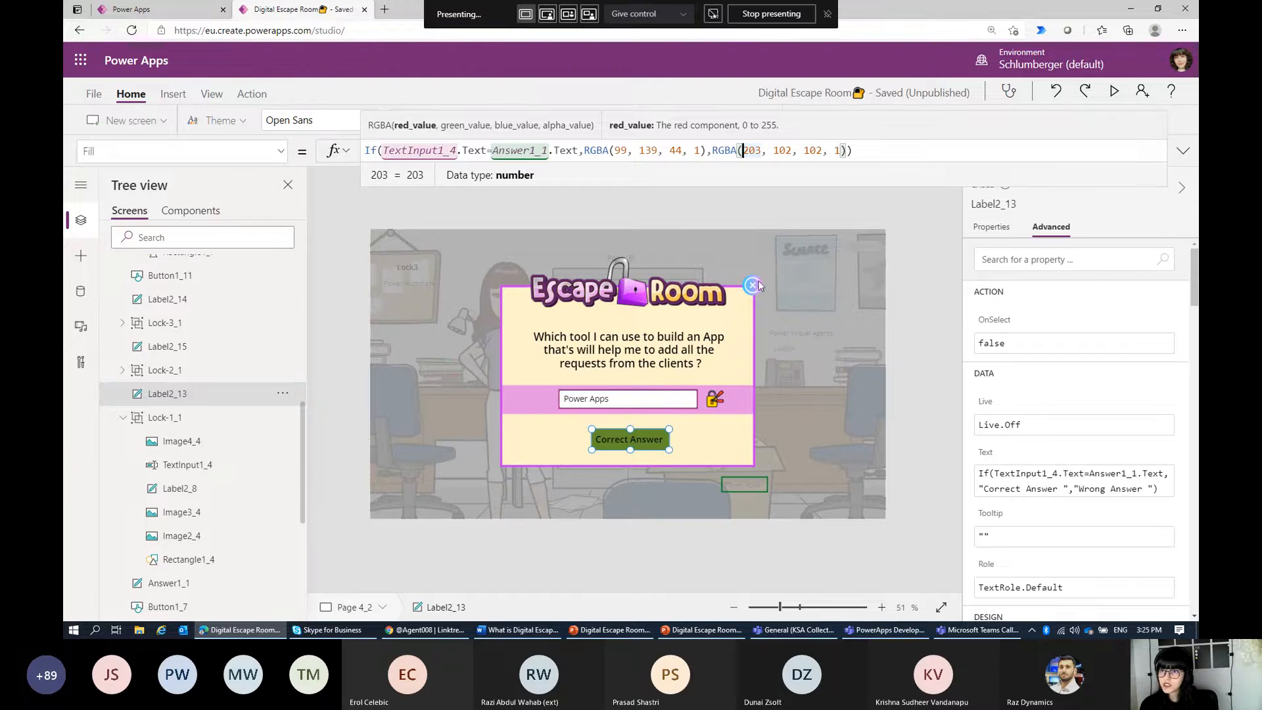
Step: Inspect the pop-up close icon's OnSelect formula, which sets varPop2 and varPop3 to false
left_click(826, 255)
left_click(880, 608)
left_click(880, 608)
left_click(802, 250)
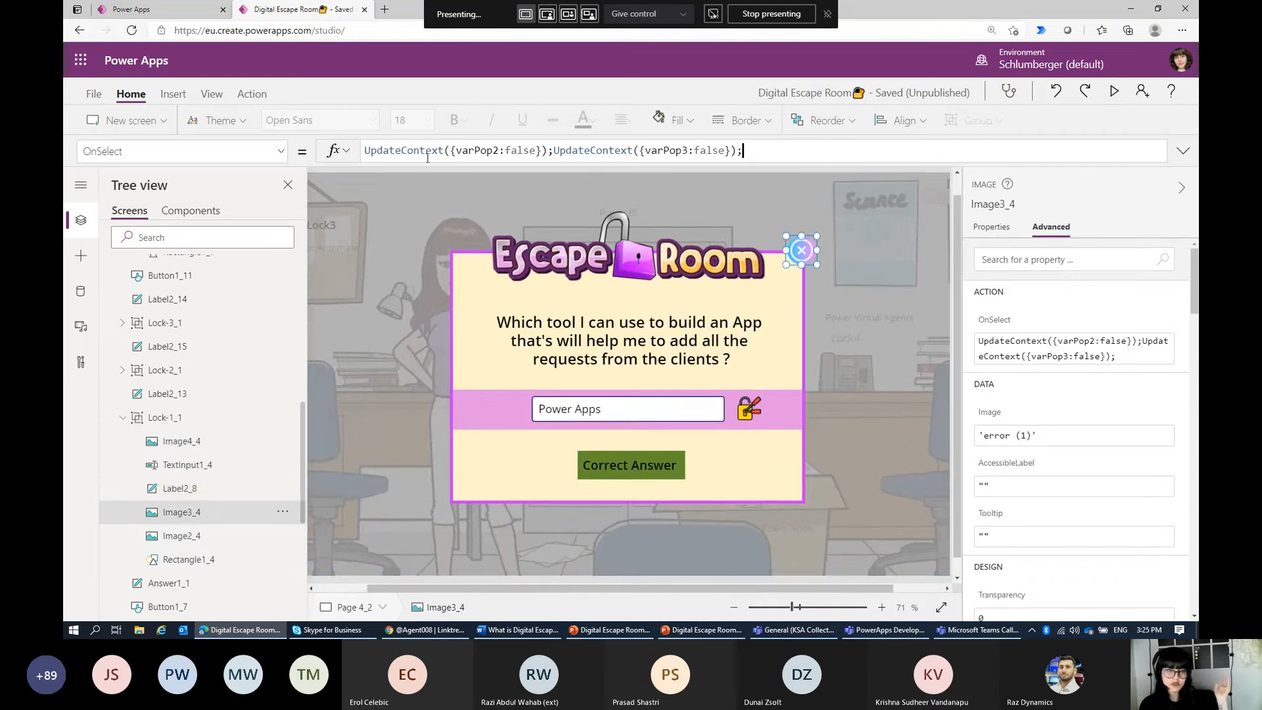
left_click(499, 151)
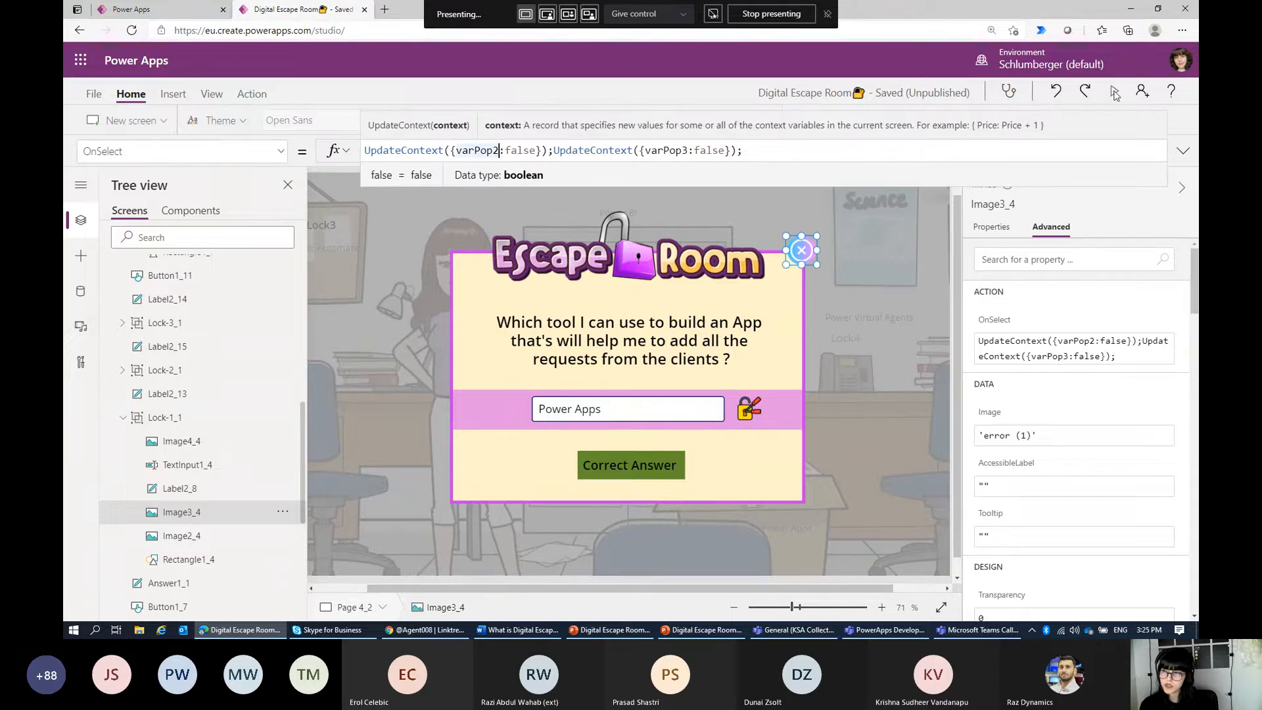
Step: Preview the app, close the Lock1 question pop-up with its close icon, and exit the preview
left_click(1115, 93)
left_click(874, 164)
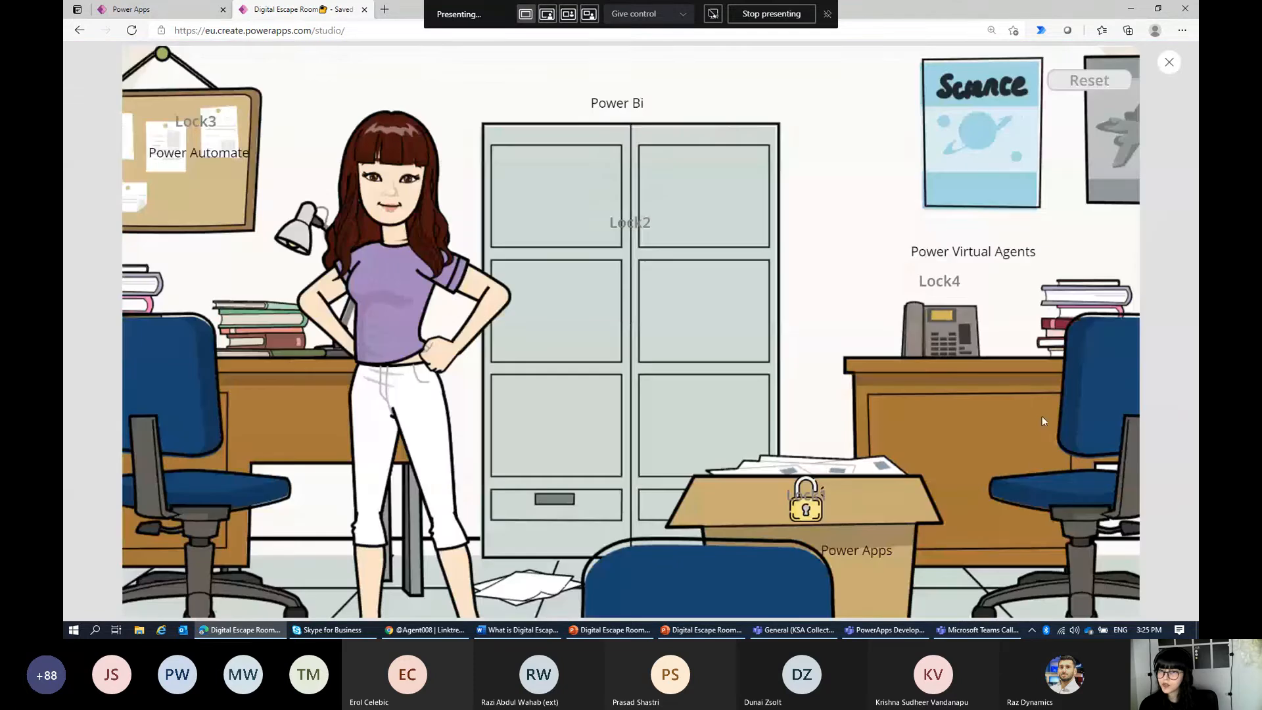
left_click(1168, 63)
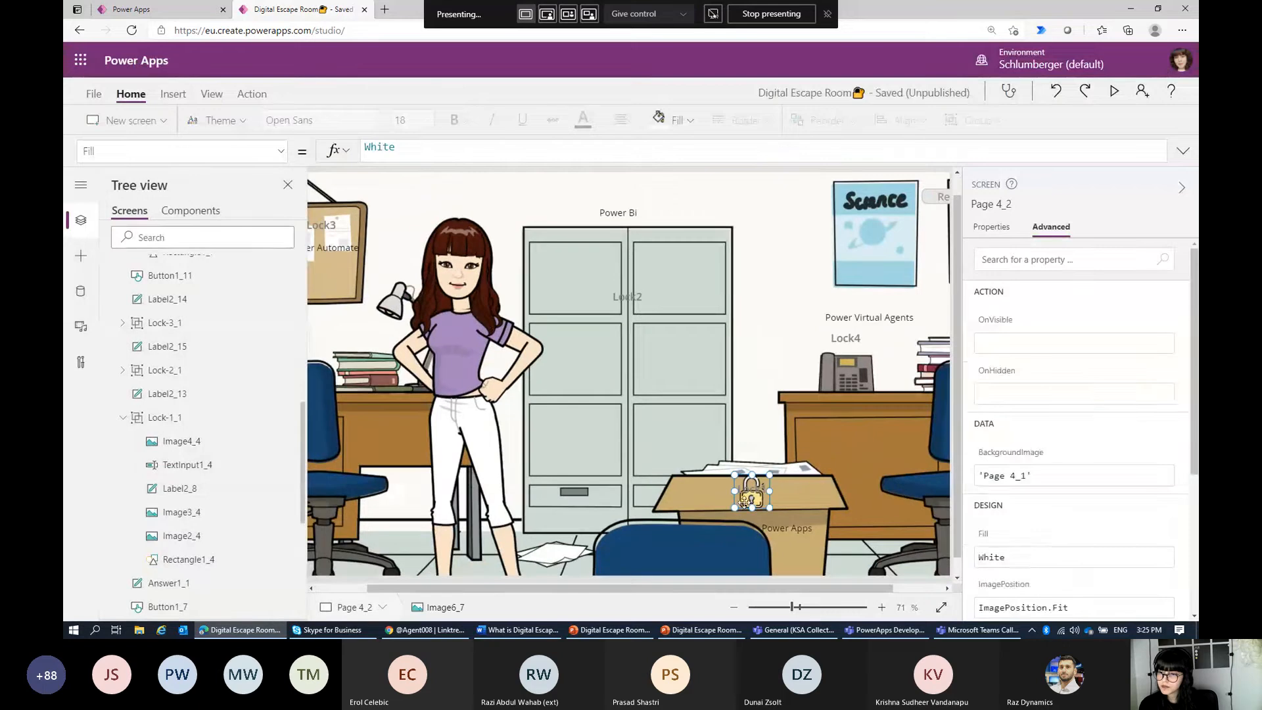
Step: Examine the Visible formula of the unlock image on the box, including the IsEmpty check on the Lock1 collection
left_click(456, 152)
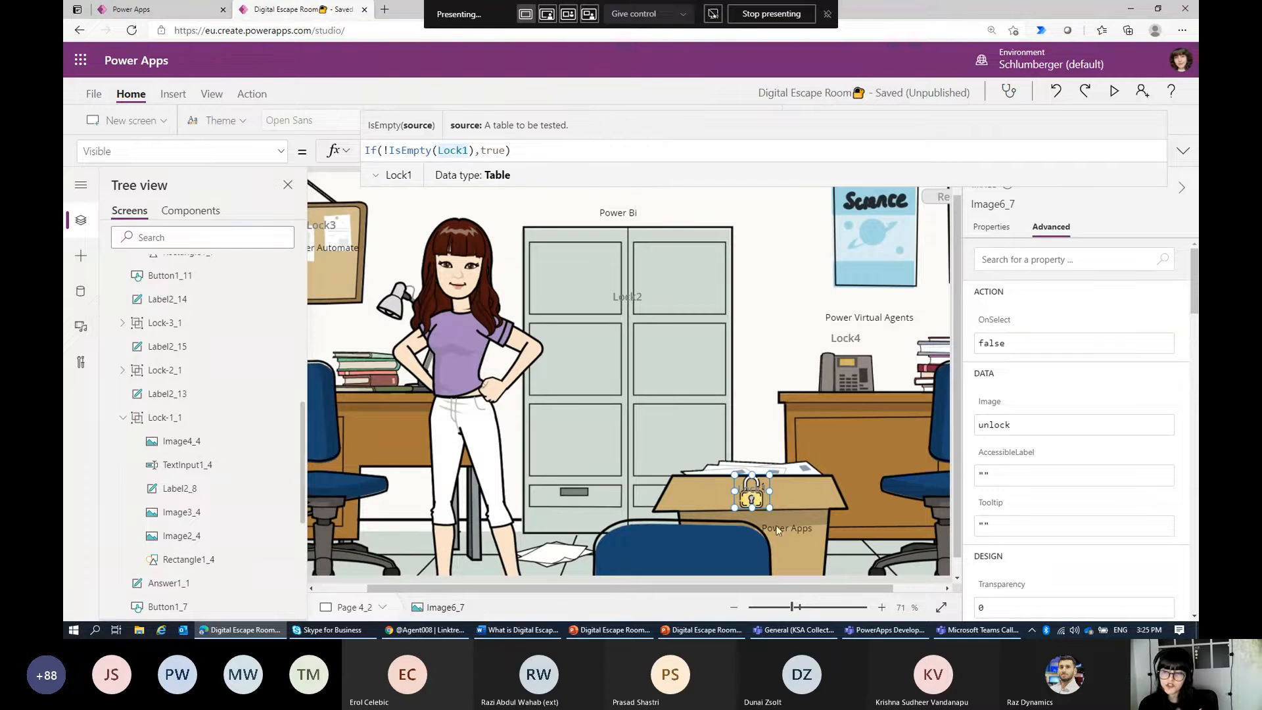
left_click(394, 151)
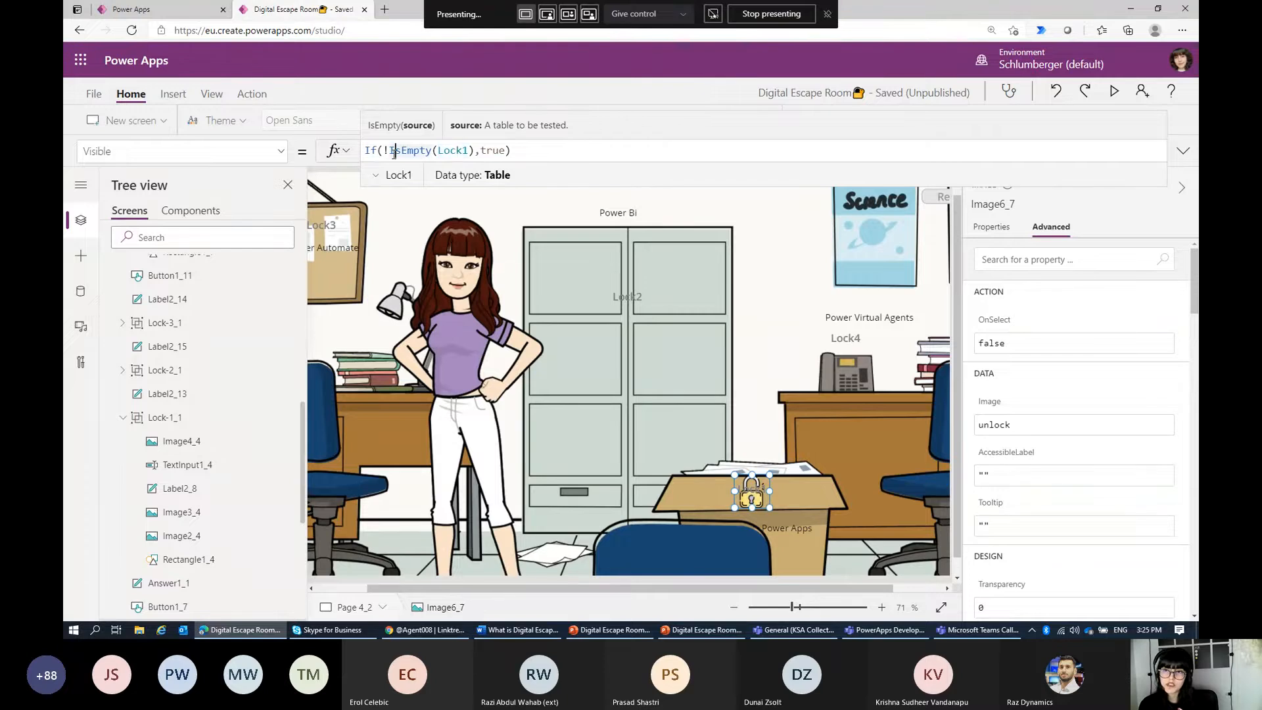
left_click_drag(469, 151, 444, 151)
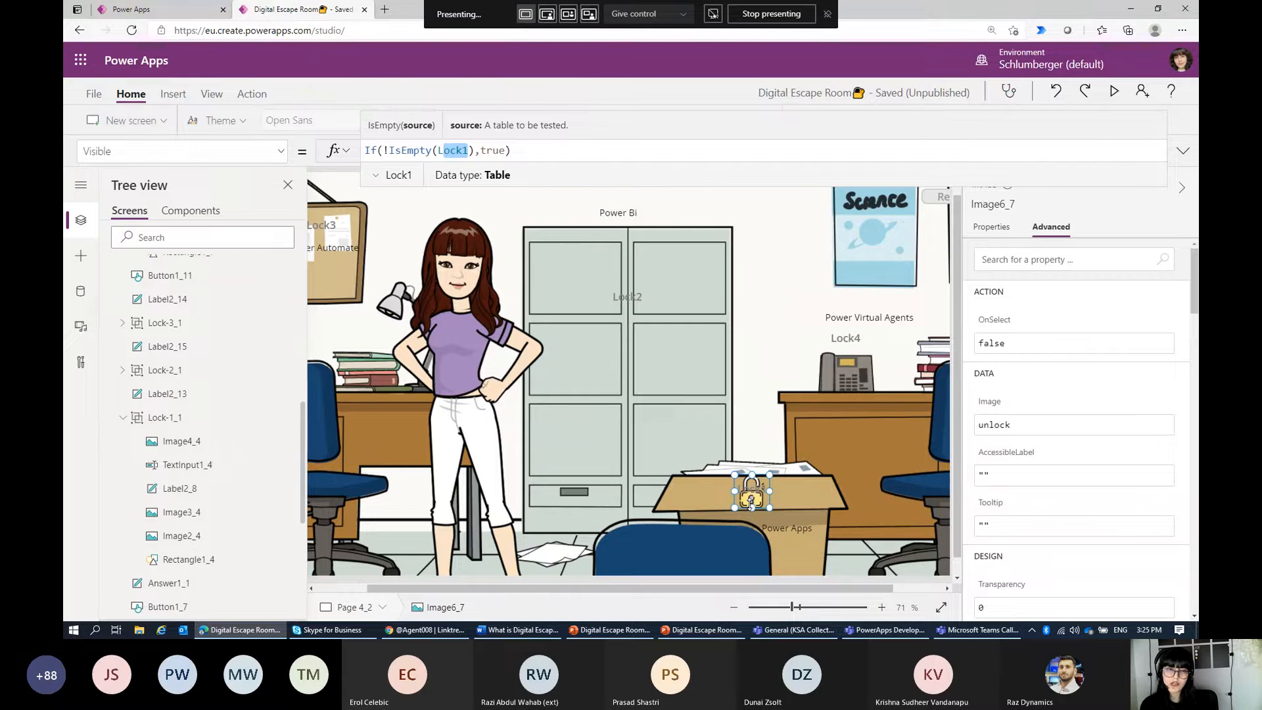
Step: Inspect the Lock2 button's OnSelect formula, which sets varPop4 to true
left_click(618, 313)
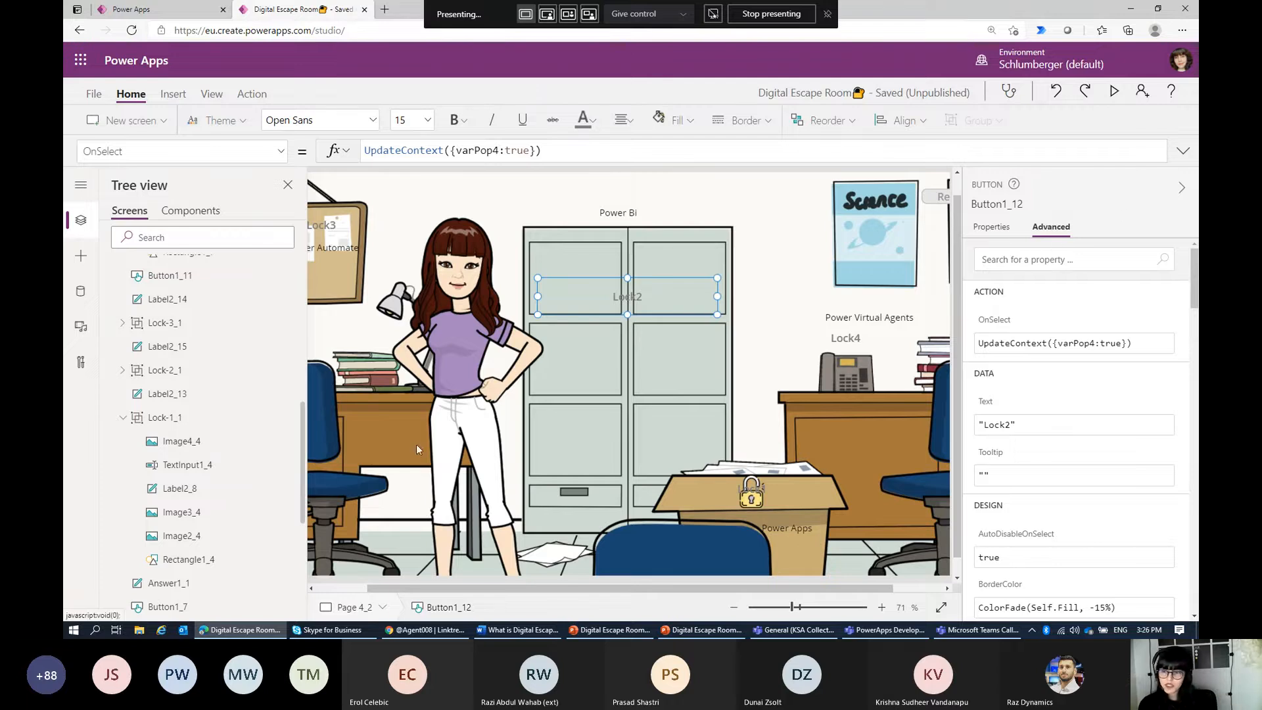
left_click(732, 609)
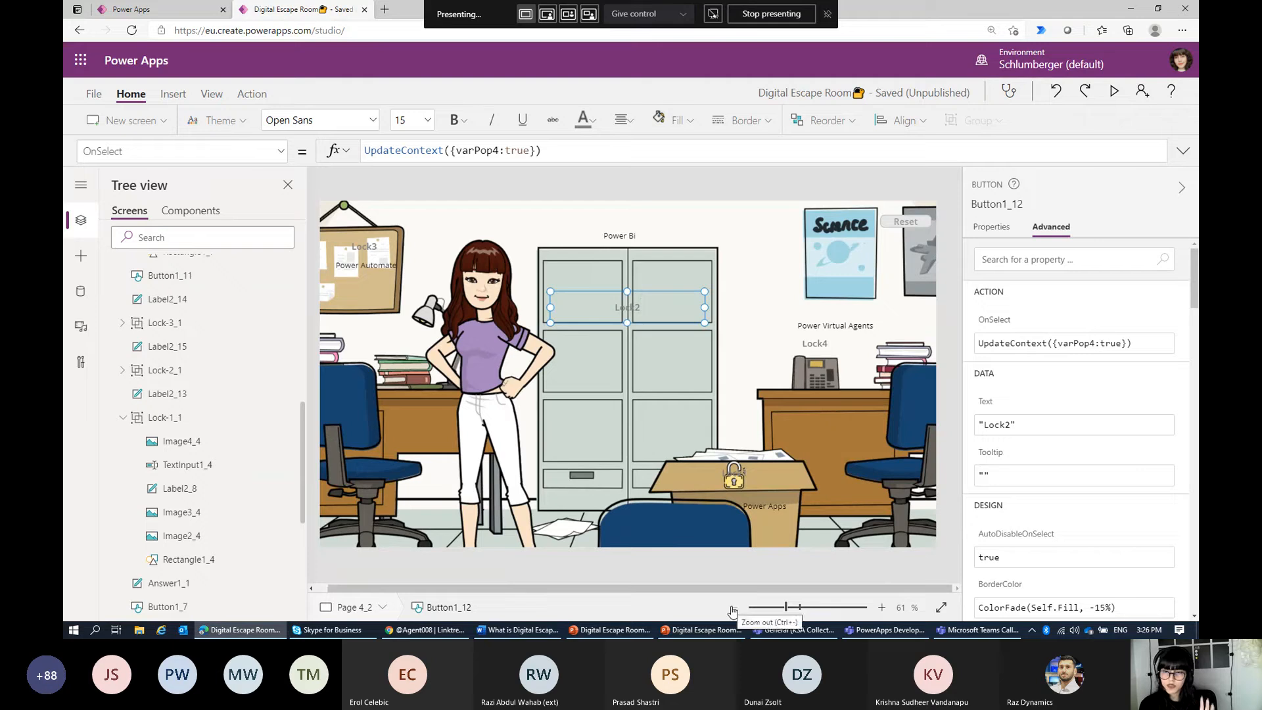
left_click_drag(637, 588, 624, 588)
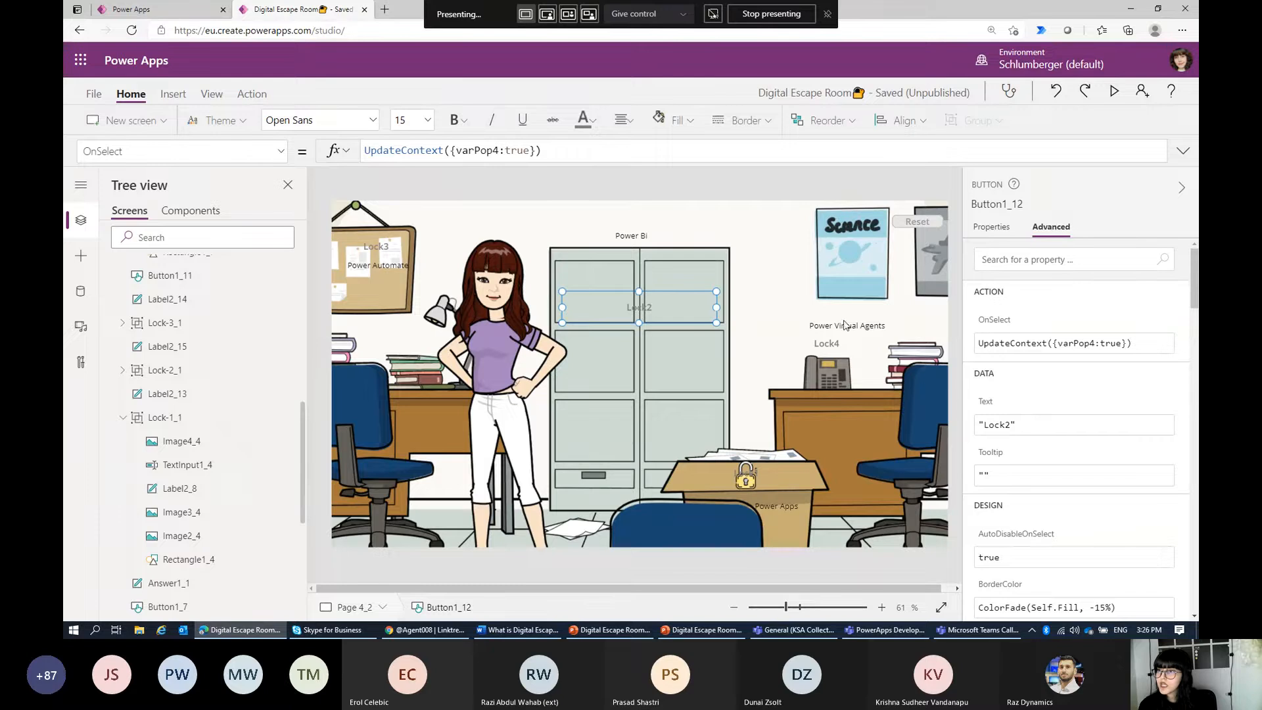
Step: Preview the app, answer the Lock4 chatbot question with "Power Virtual Agents", submit it, and close the pop-up
left_click(1115, 92)
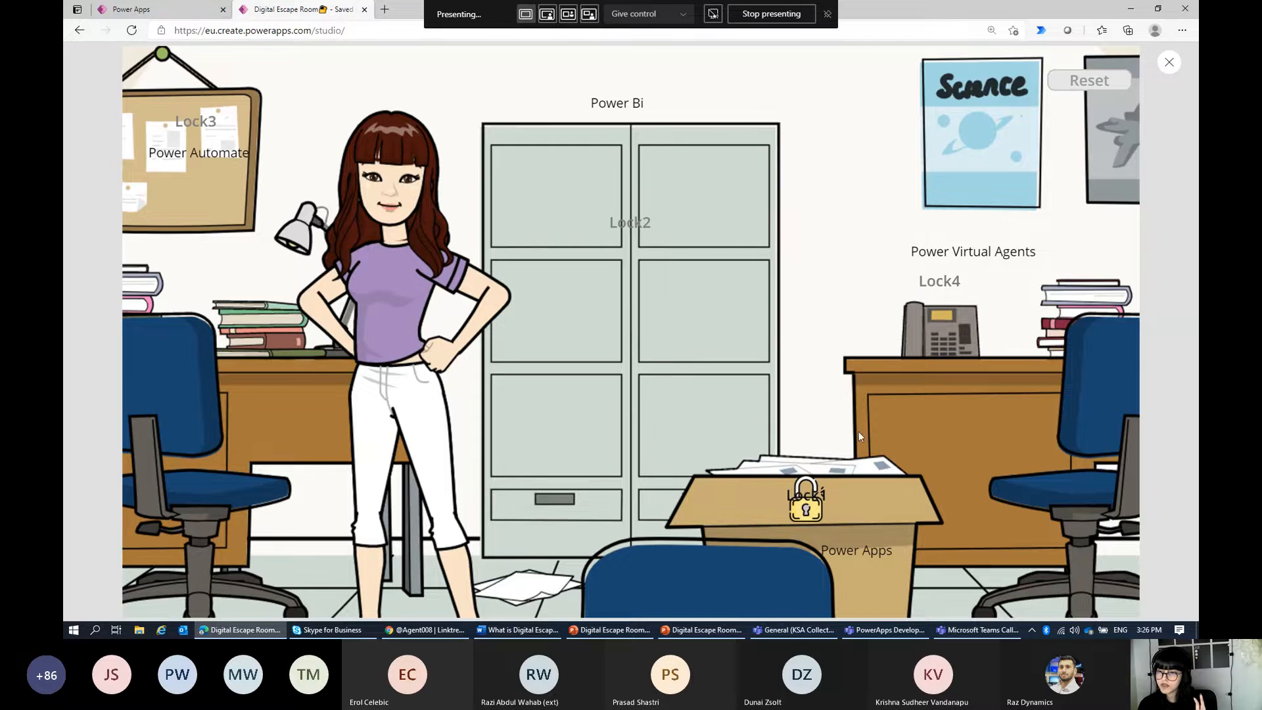
left_click(943, 282)
left_click(627, 388)
type("Power")
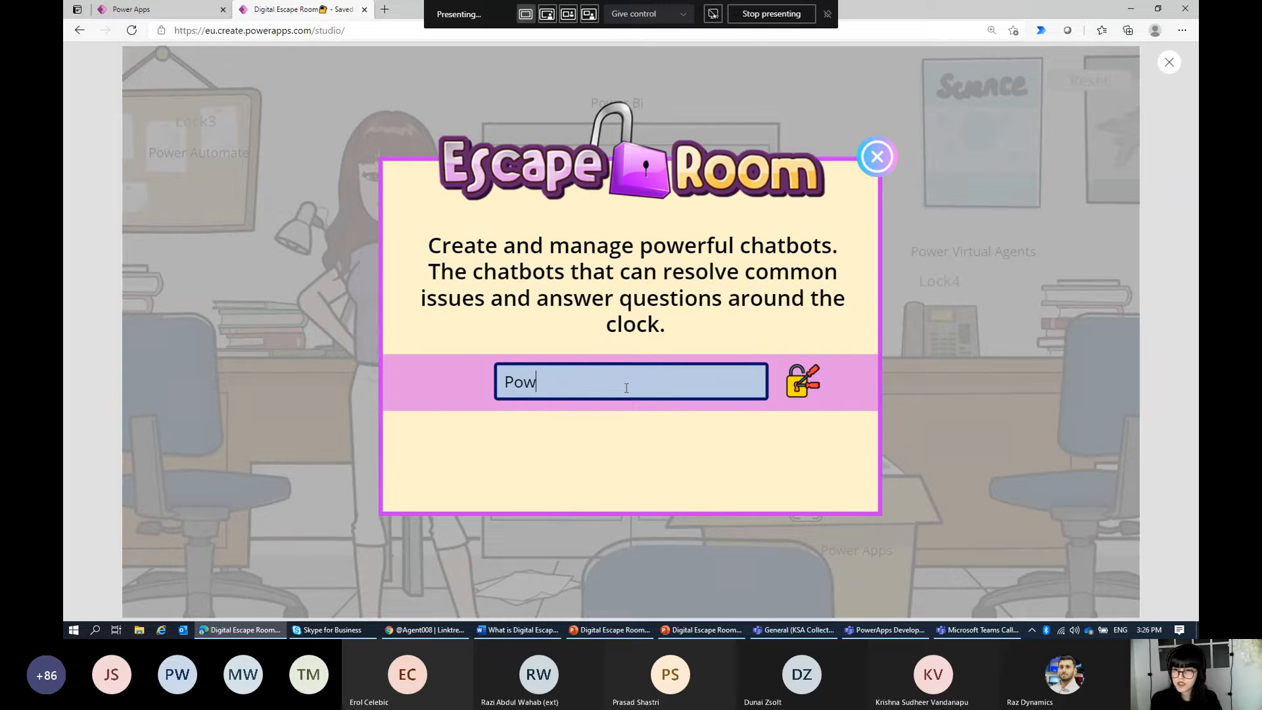
type("i")
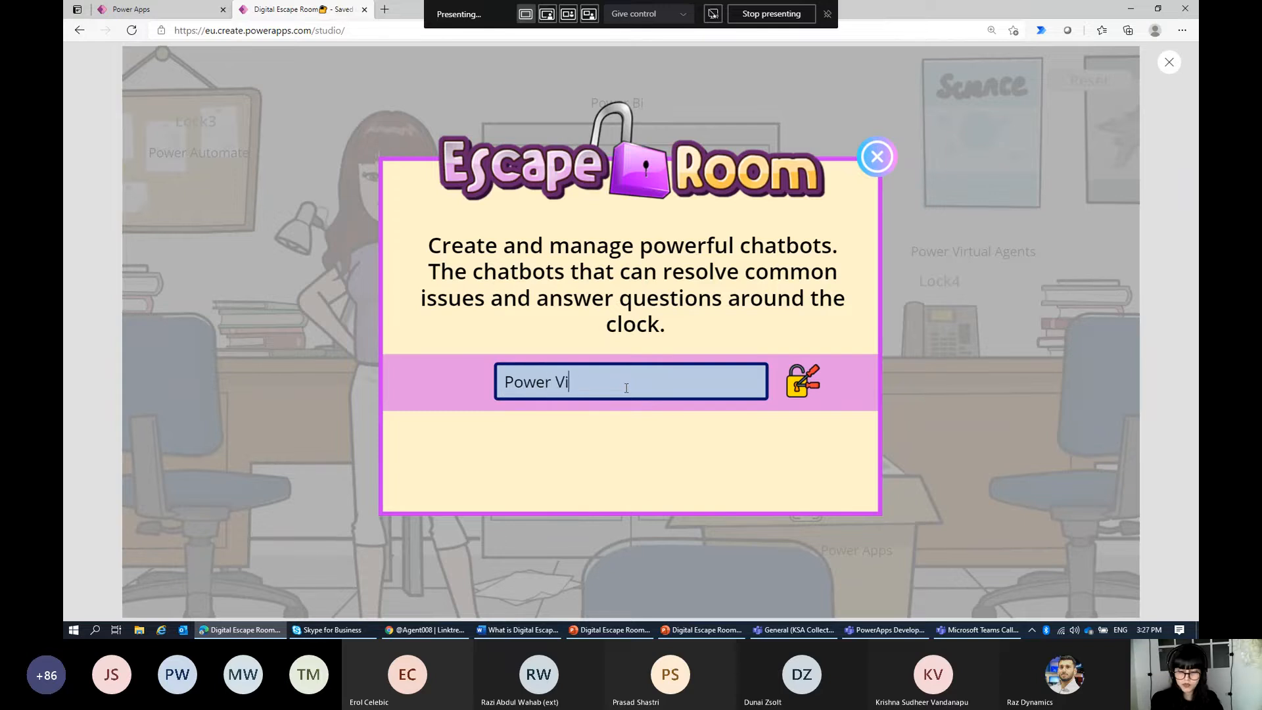
type("rtual Agents")
left_click(801, 380)
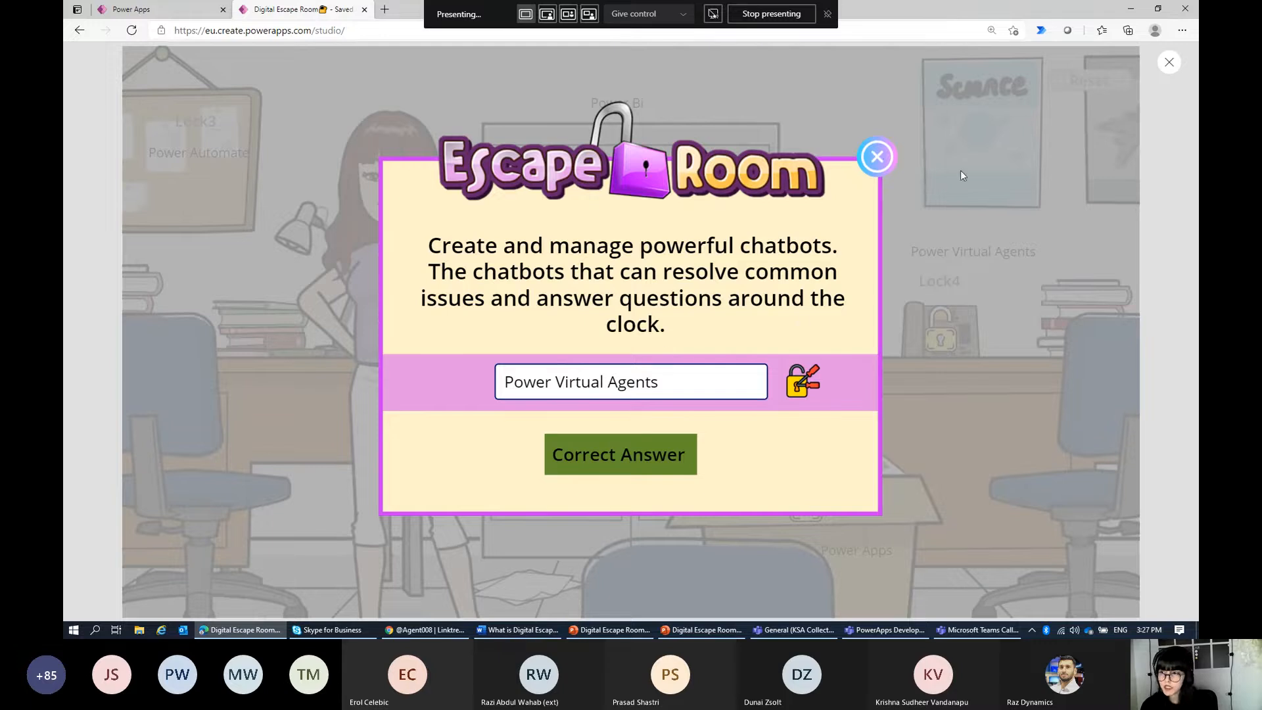
left_click(879, 157)
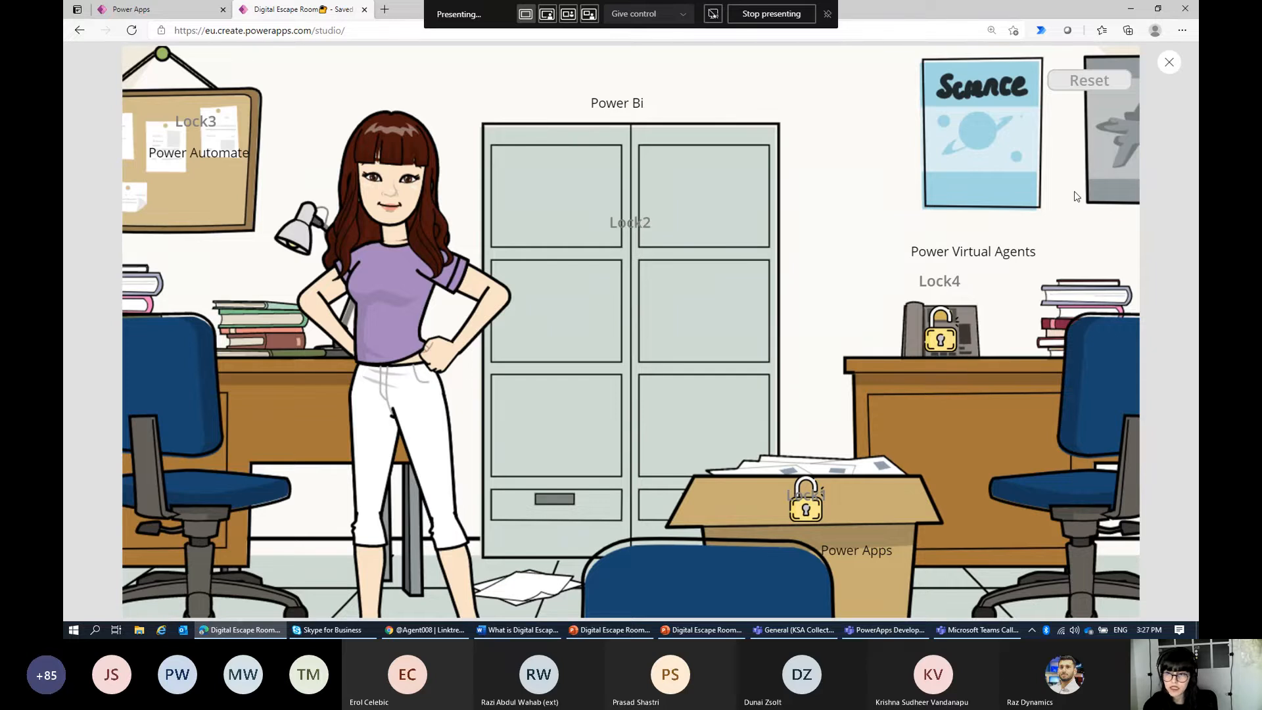
Step: Open the Lock2 question, submit the answer "Power Bi", and close the pop-up
left_click(621, 234)
left_click(646, 380)
type("Po")
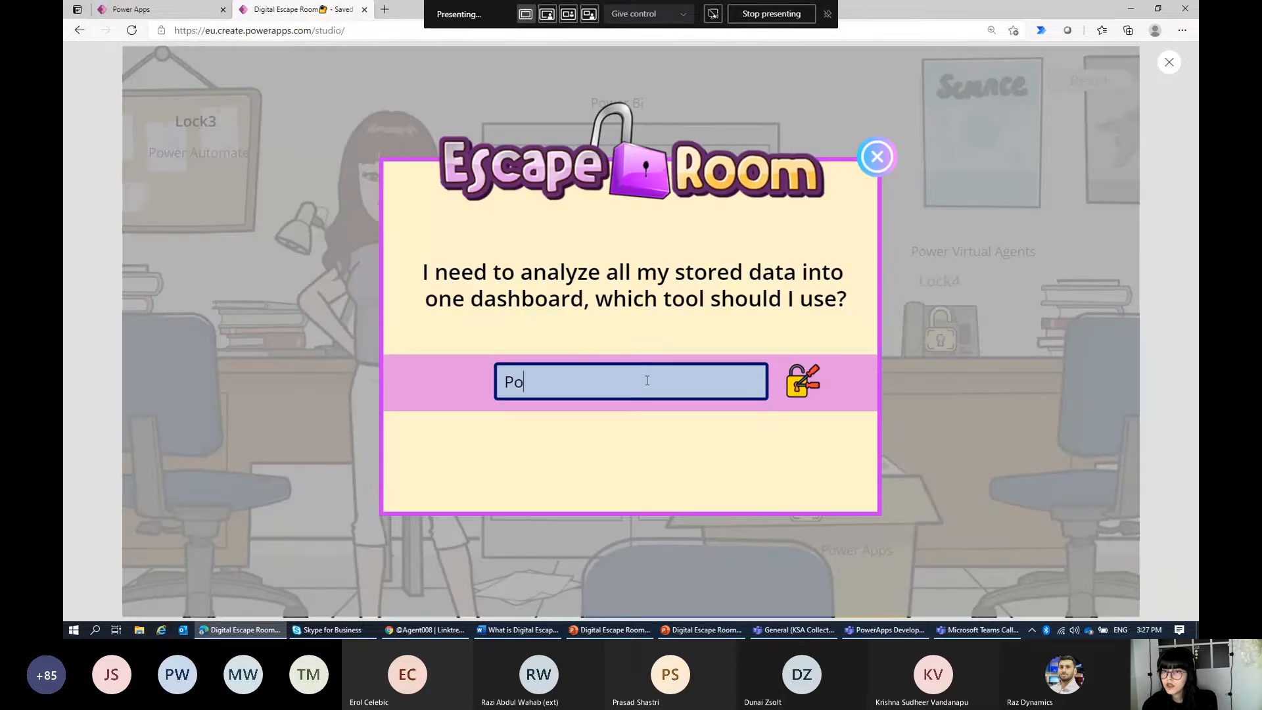
type("wer Bi")
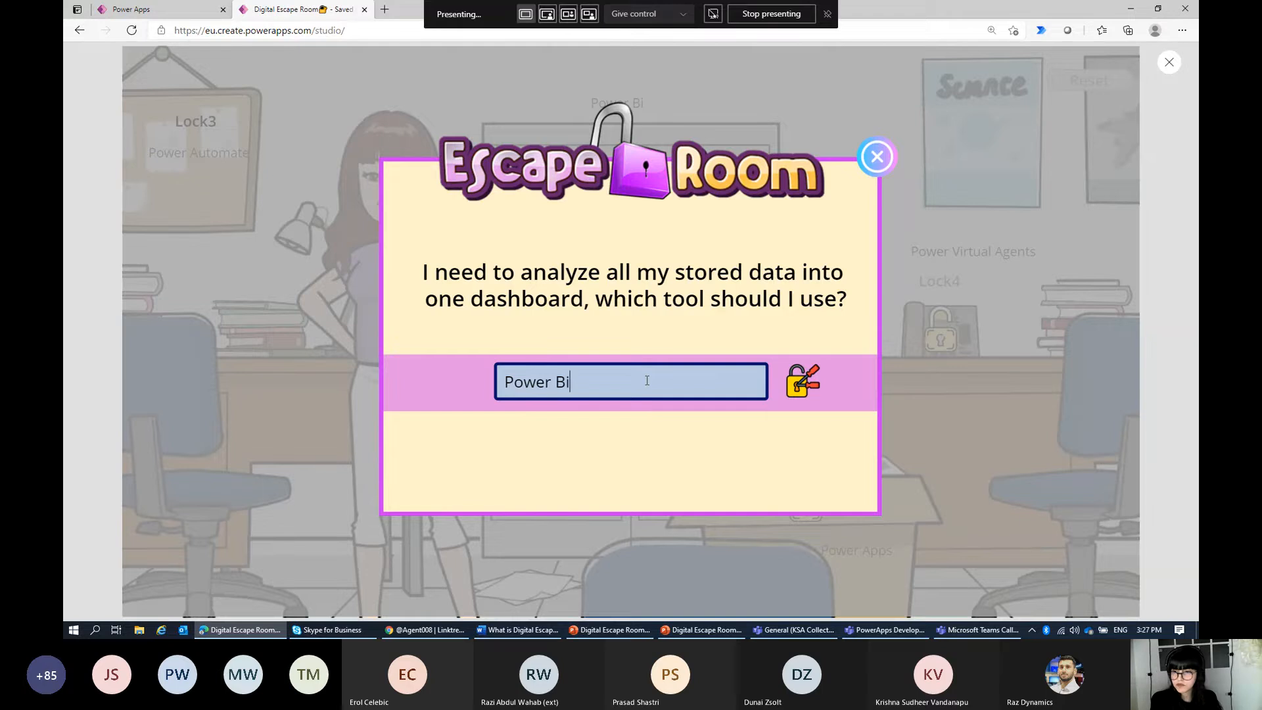
left_click(800, 388)
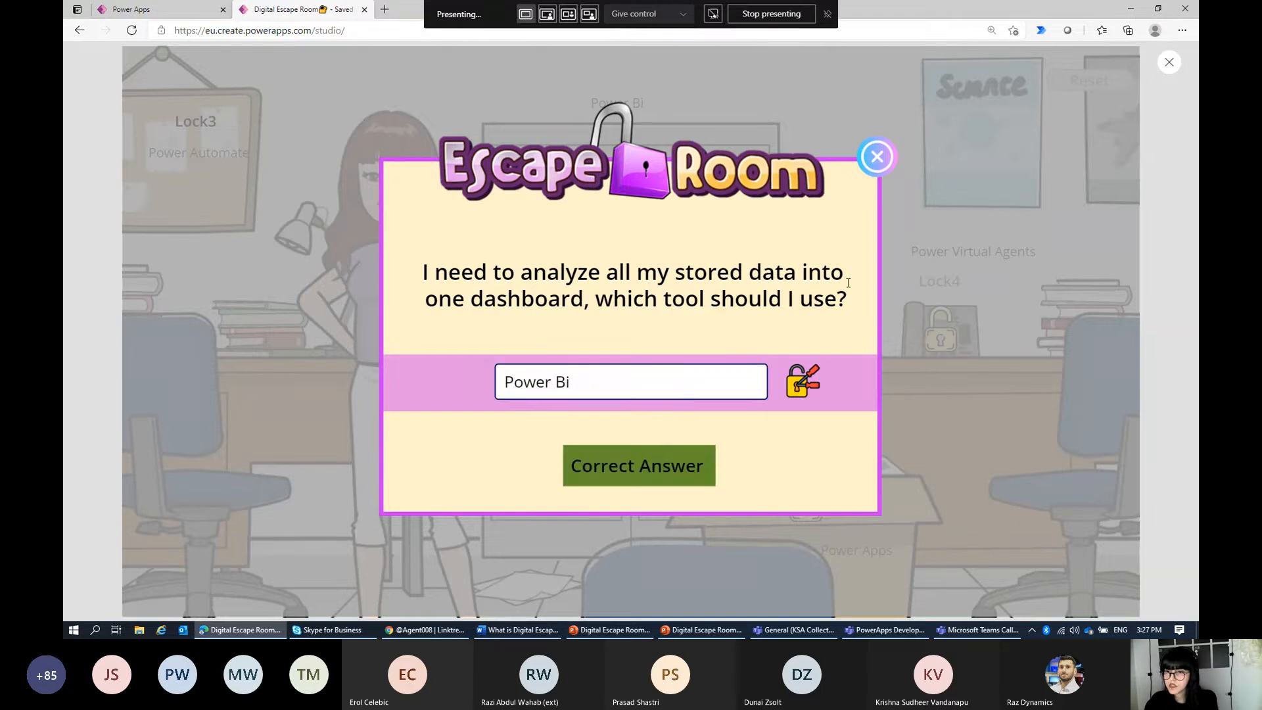
left_click(877, 158)
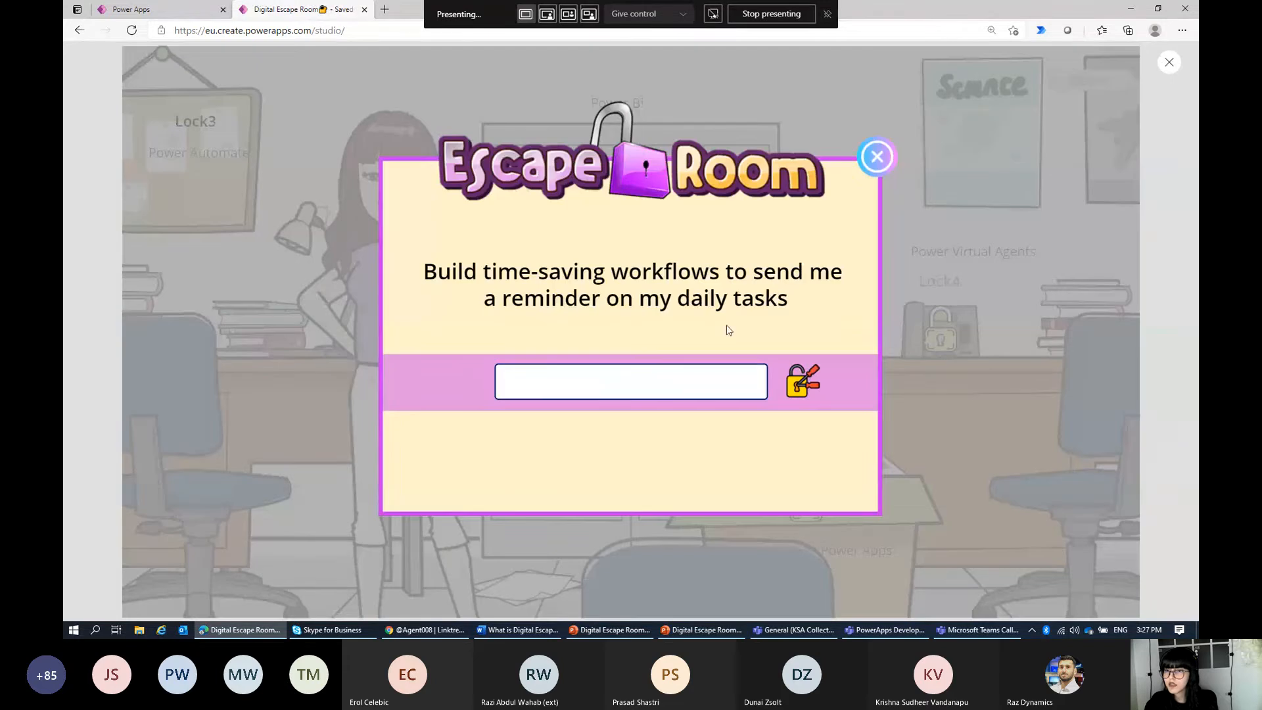
Step: Submit "Power Automate" as the answer to the Lock3 workflow question, close its pop-up, and exit the preview
left_click(666, 372)
type("Power Automate")
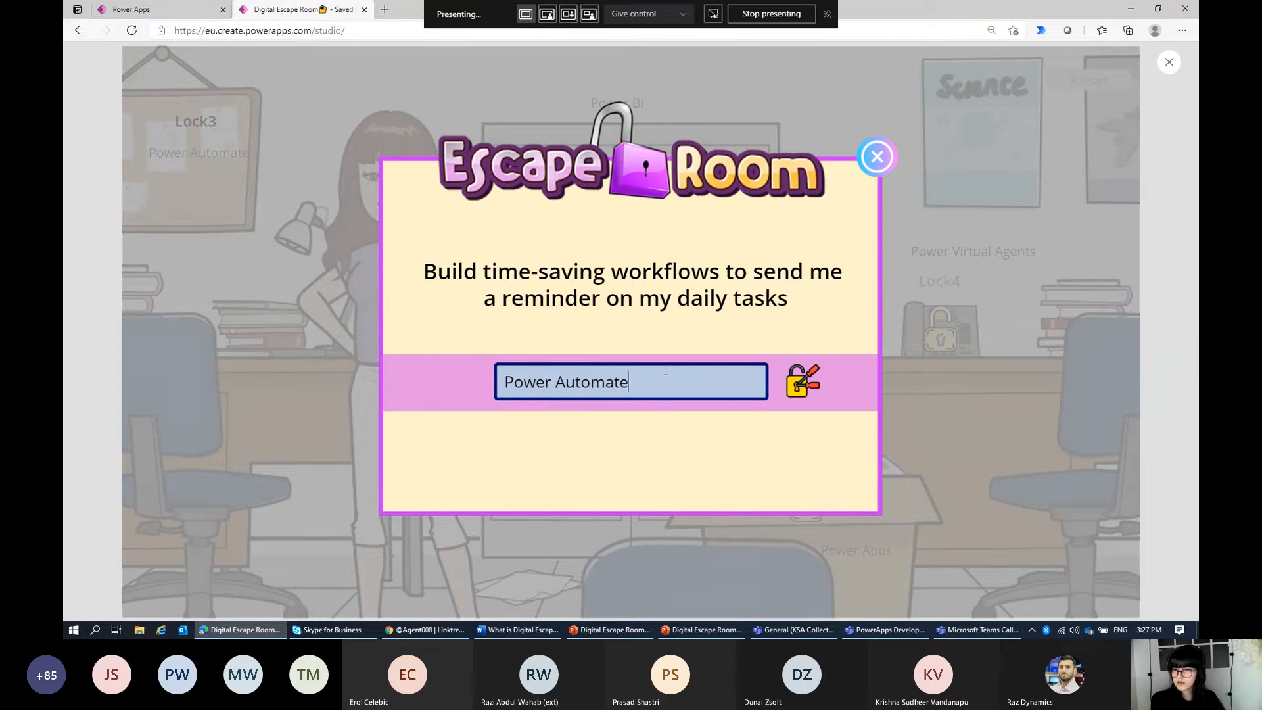
left_click(796, 396)
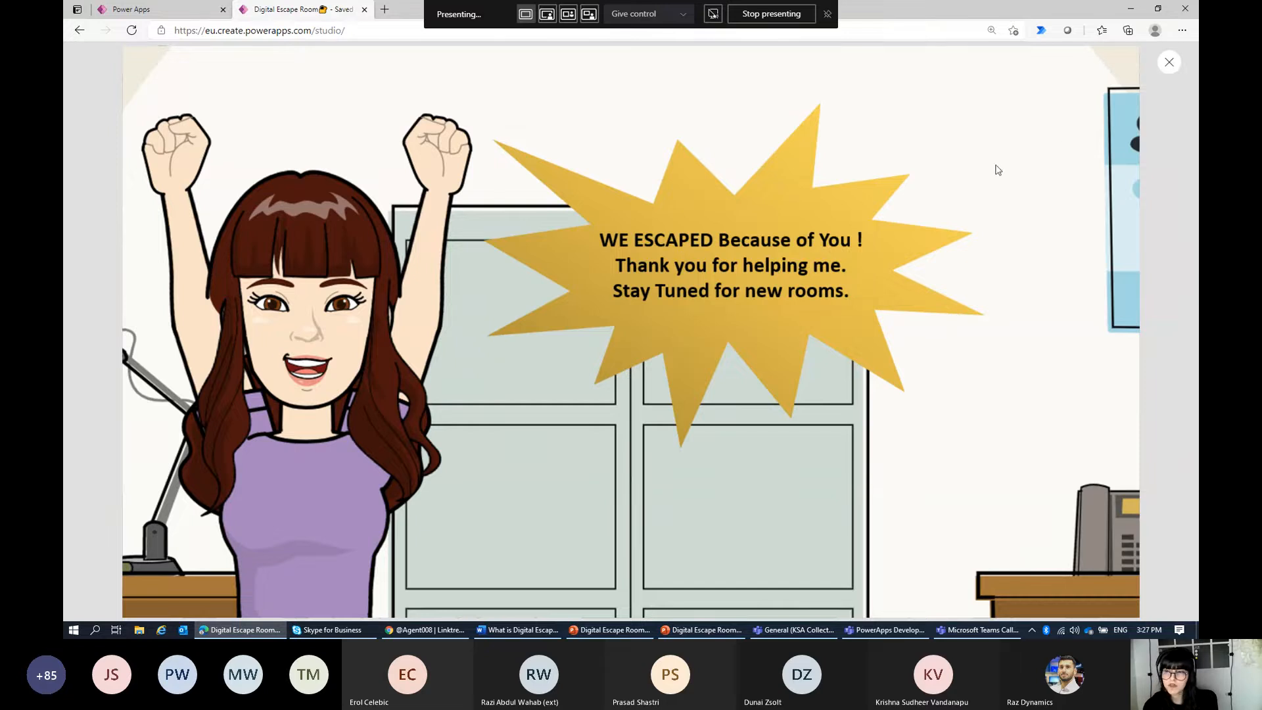
left_click(1168, 63)
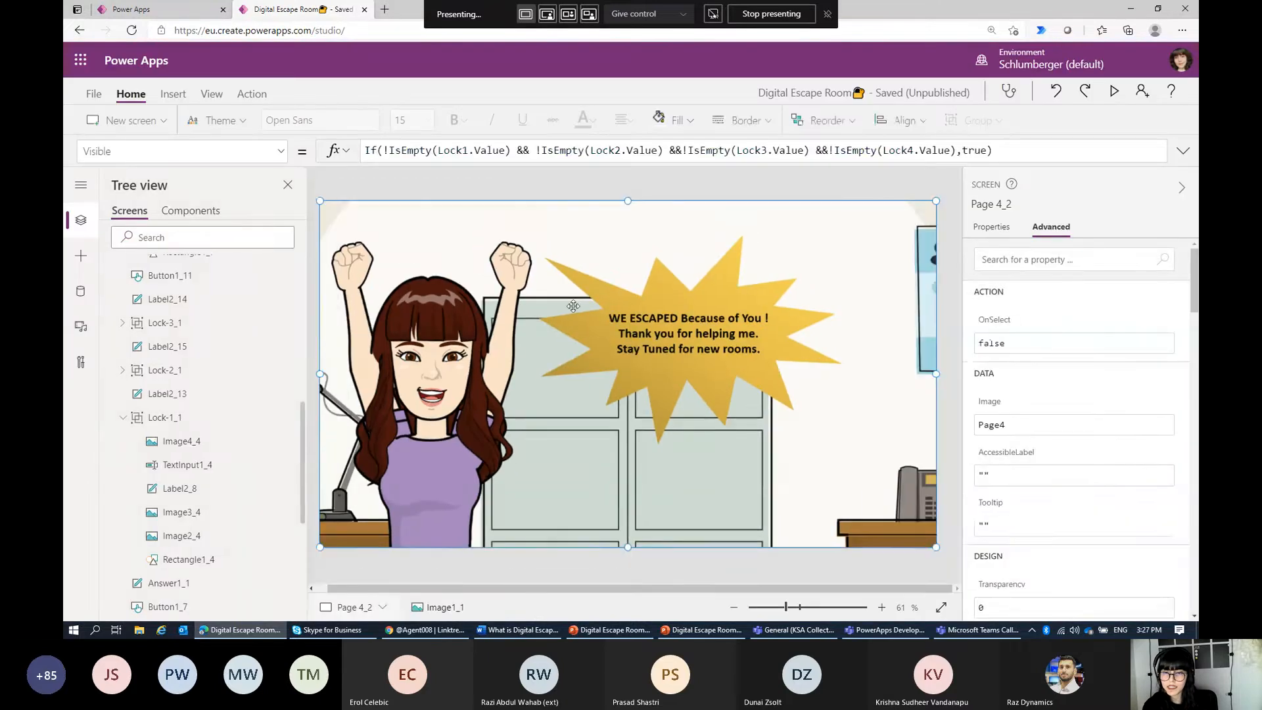
Step: Examine the Visible formula of the "WE ESCAPED" image, Image1_1, including the combined IsEmpty checks on the Lock1 to Lock4 collections
left_click(171, 148)
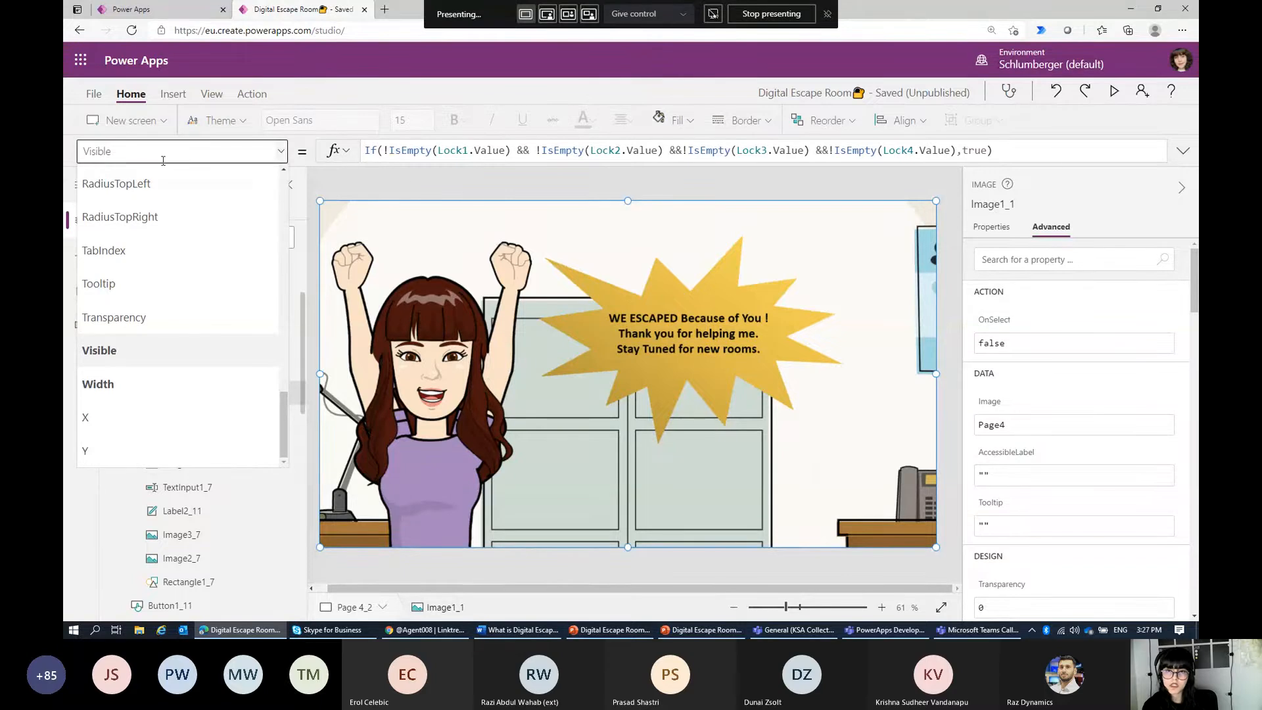
left_click(372, 152)
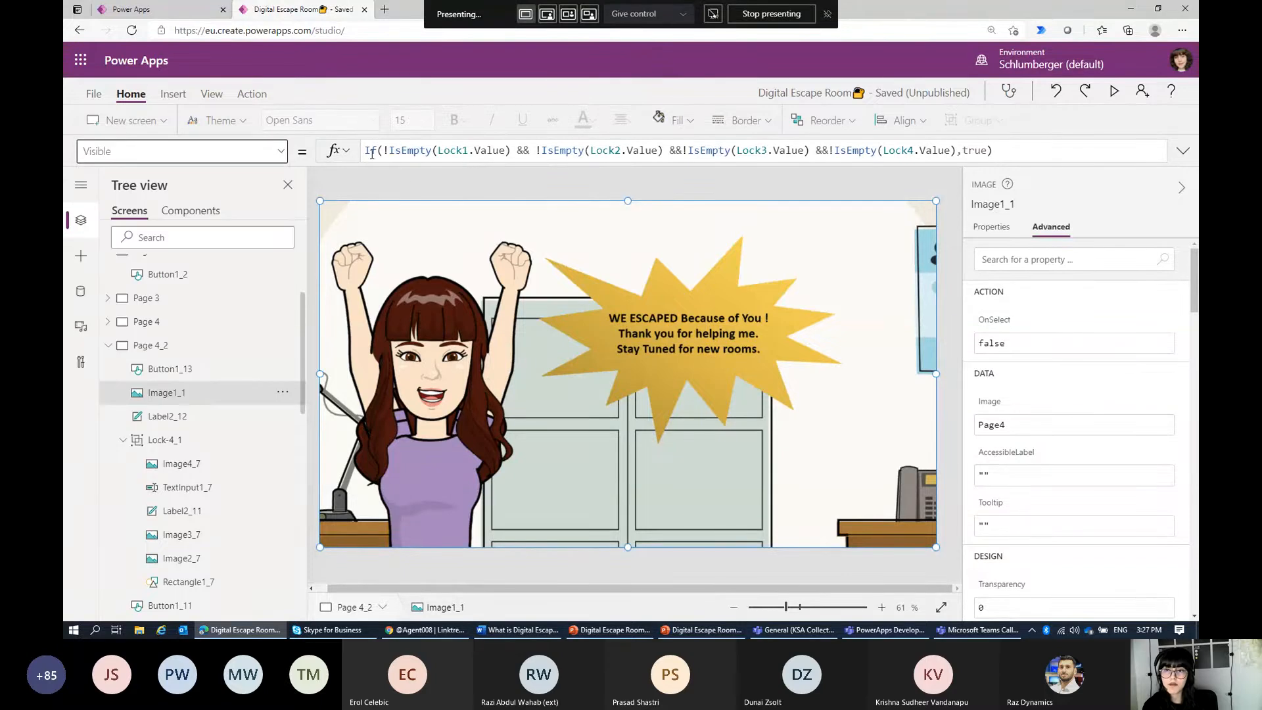
left_click(371, 153)
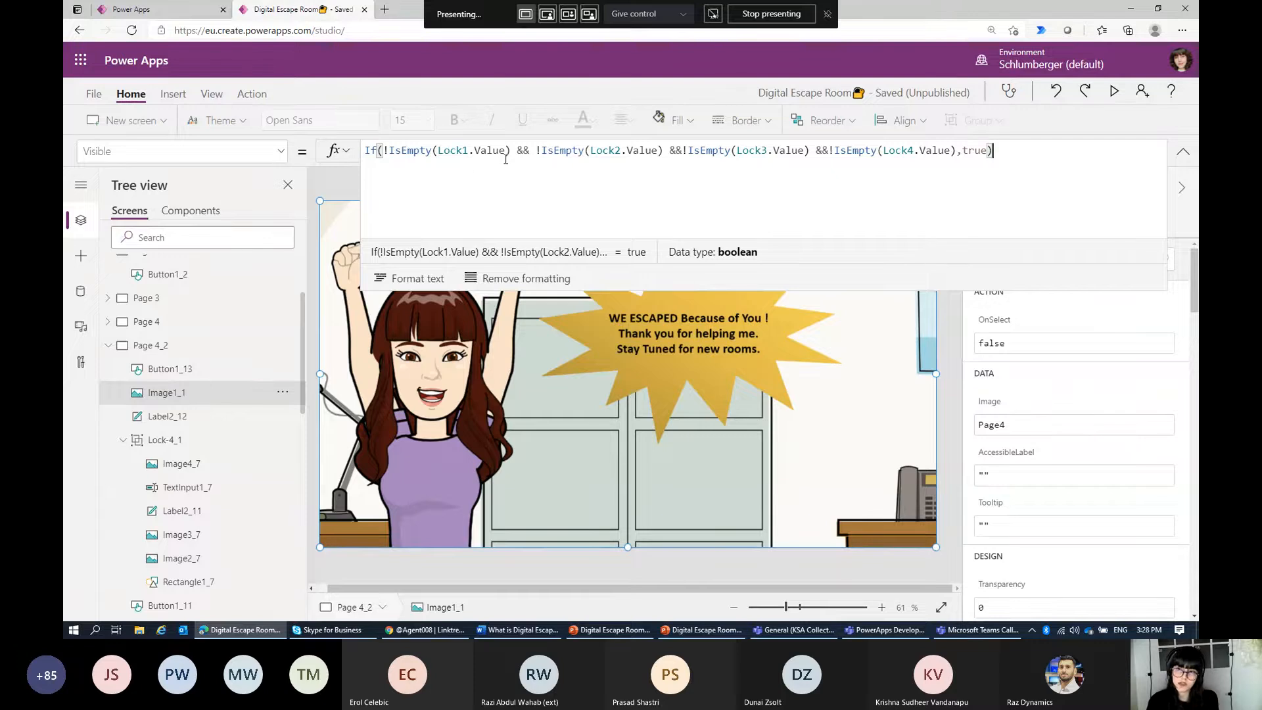
left_click_drag(443, 153, 468, 153)
left_click(687, 161)
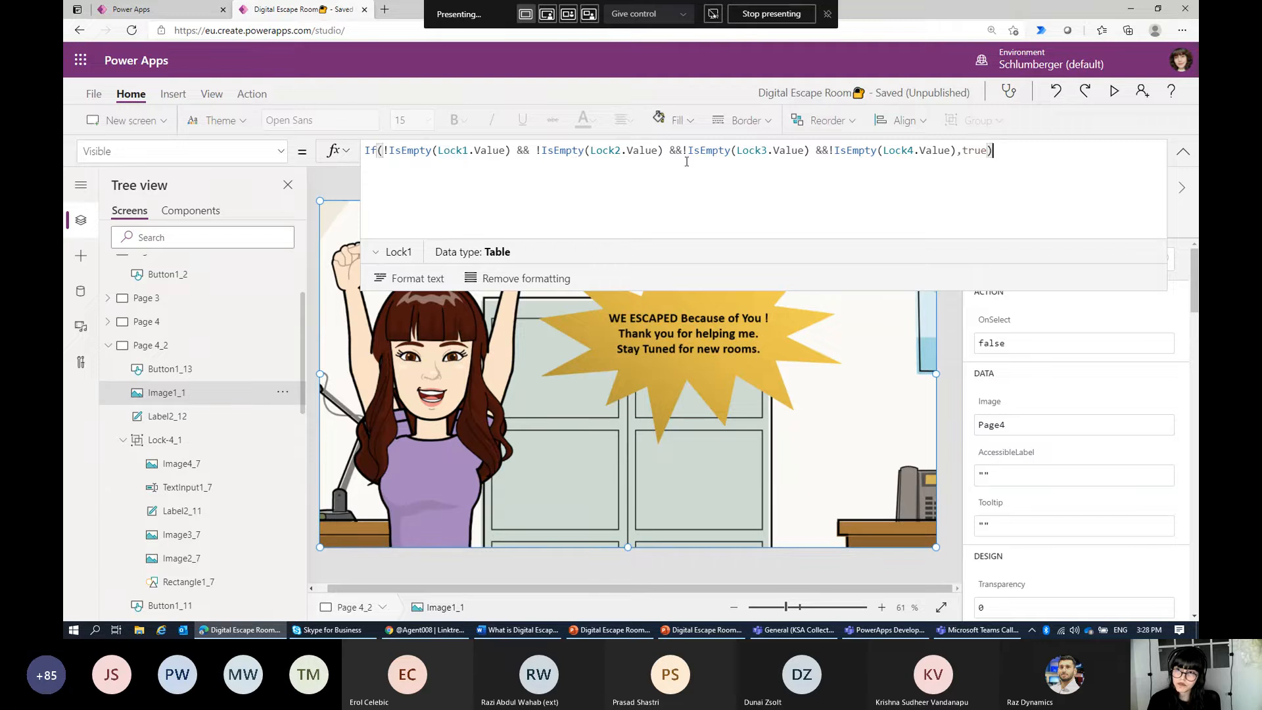
left_click(427, 152)
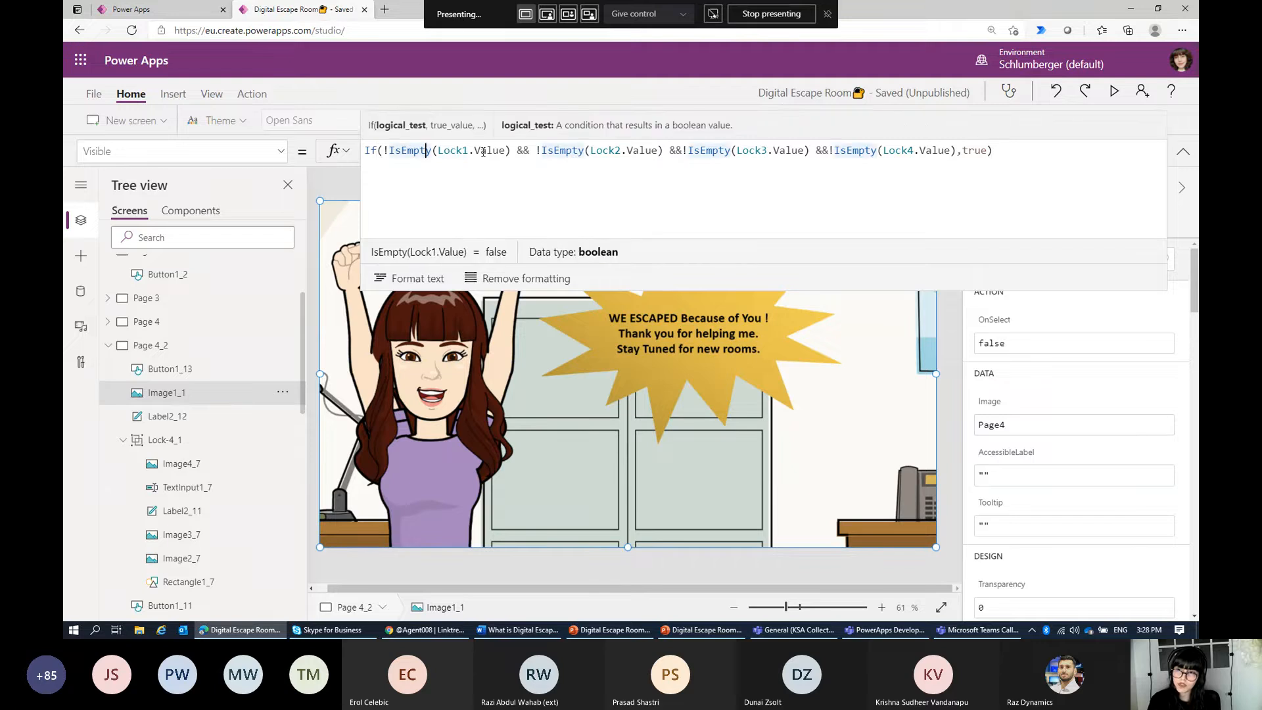
left_click(517, 154)
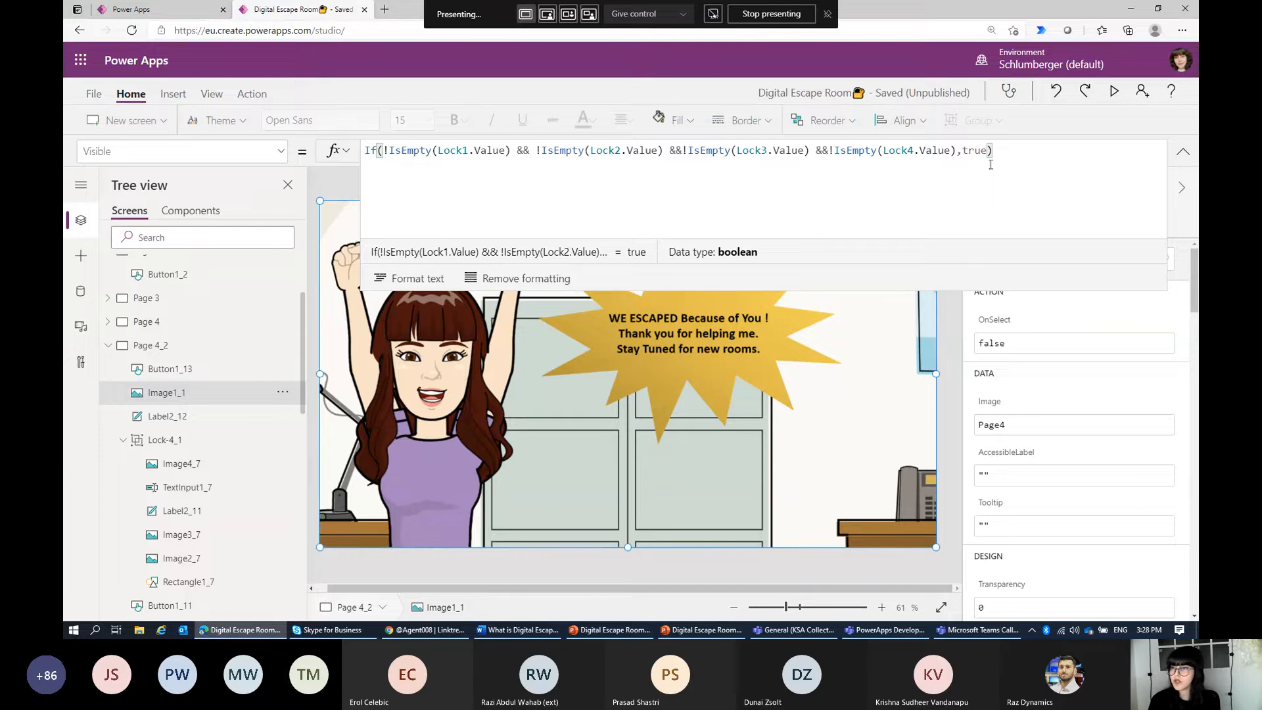
Step: Collapse the formula editor, preview the game from the escape image through to the "Bye for now" page, and exit the preview
left_click(1182, 152)
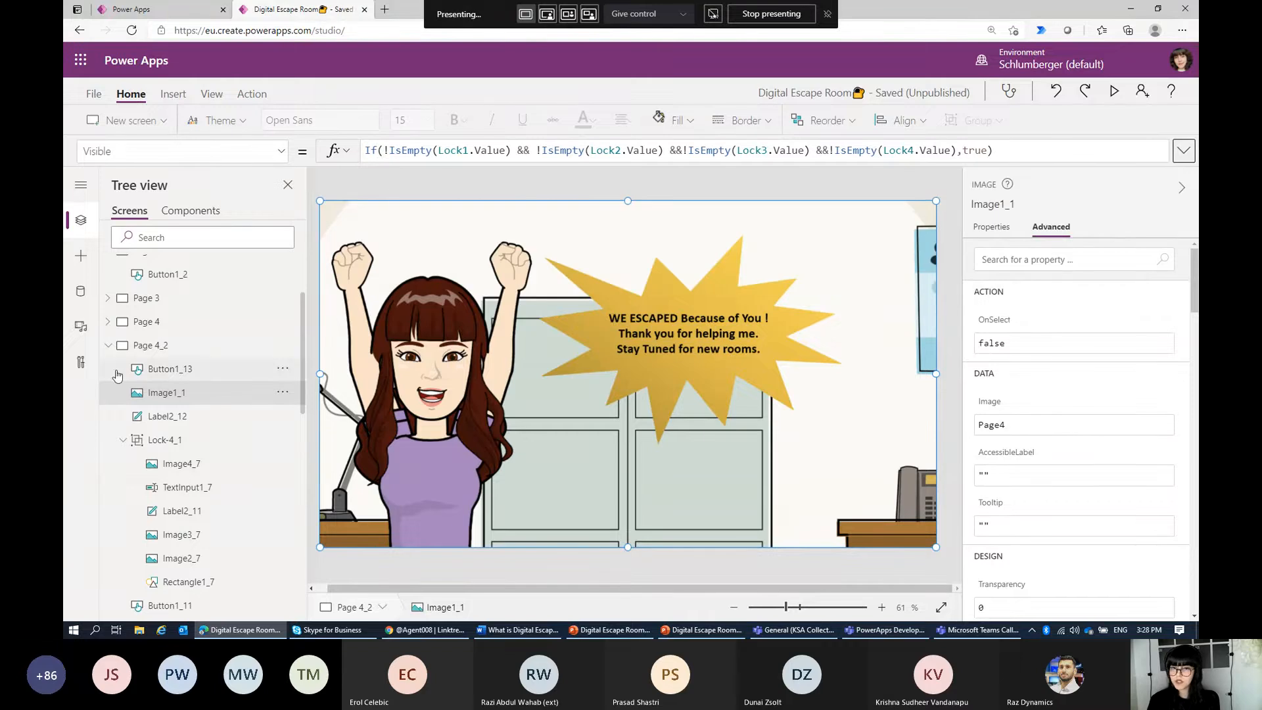
left_click(1113, 91)
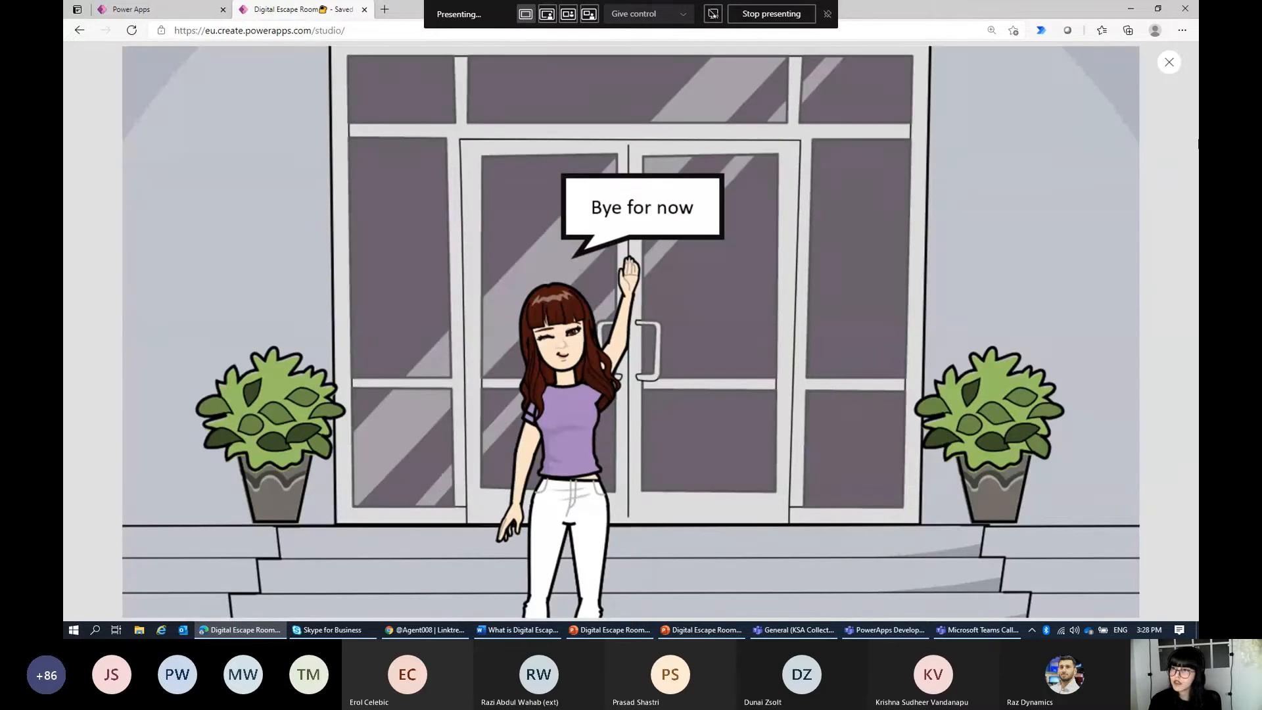
left_click(1168, 64)
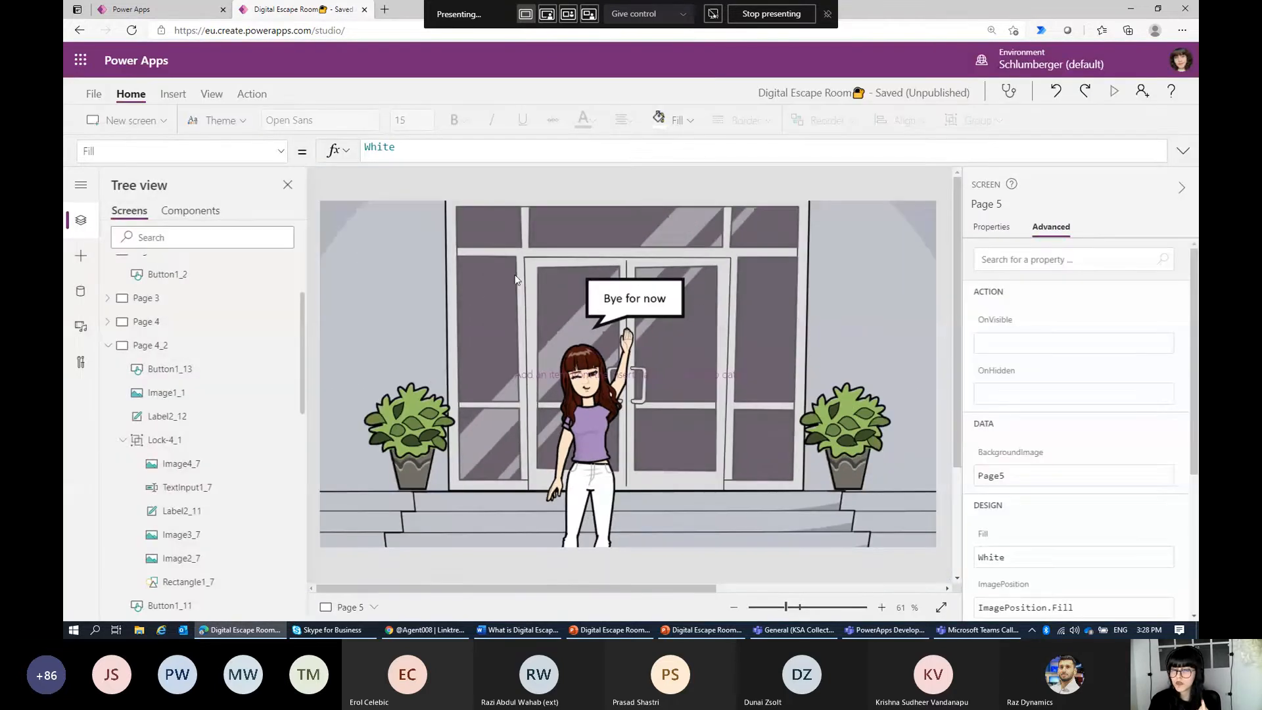
Step: Review the game's screens in sequence, covering Main Screen, Page 2, Page 3, Page 4 and Page 4_2
left_click(137, 366)
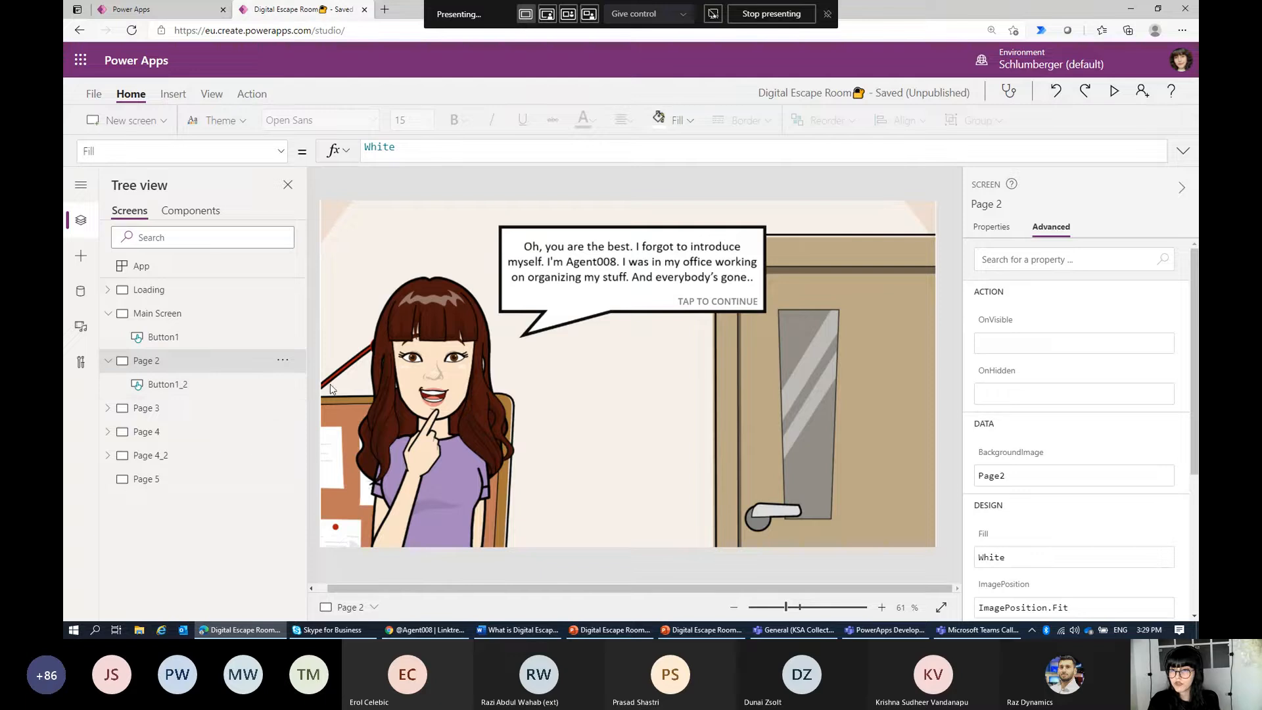
left_click(138, 409)
left_click(159, 436)
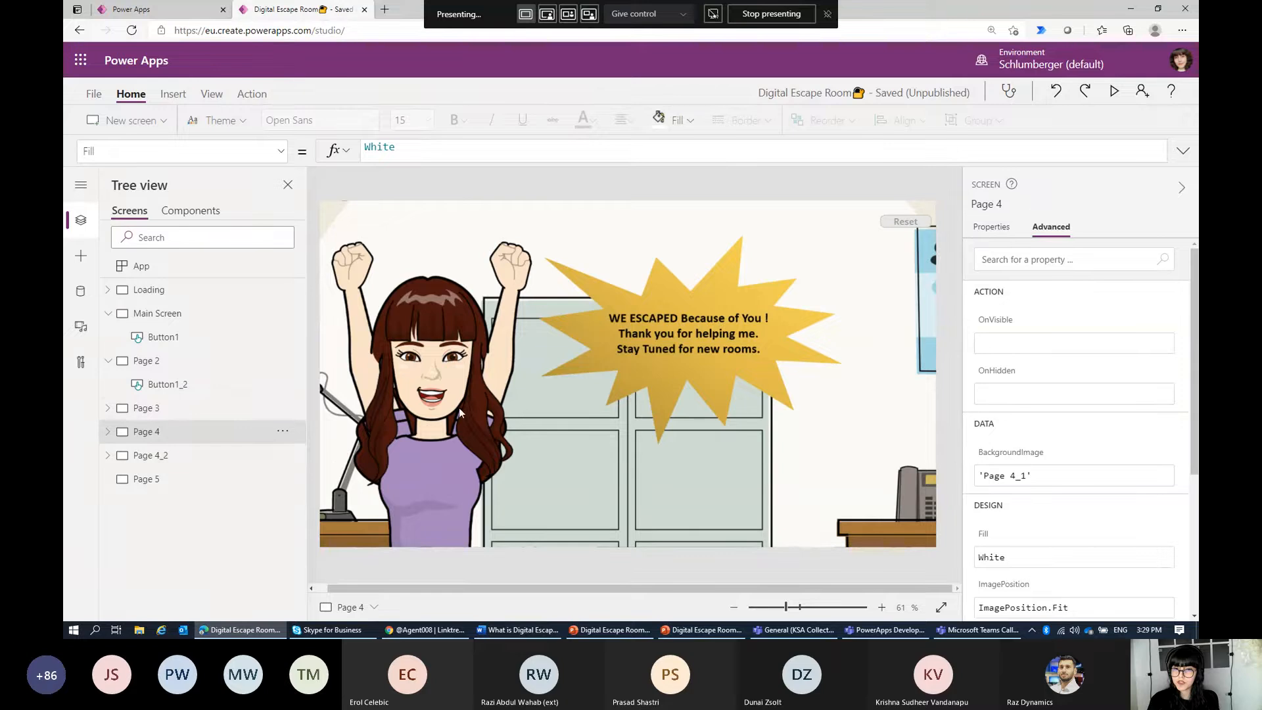
left_click(177, 415)
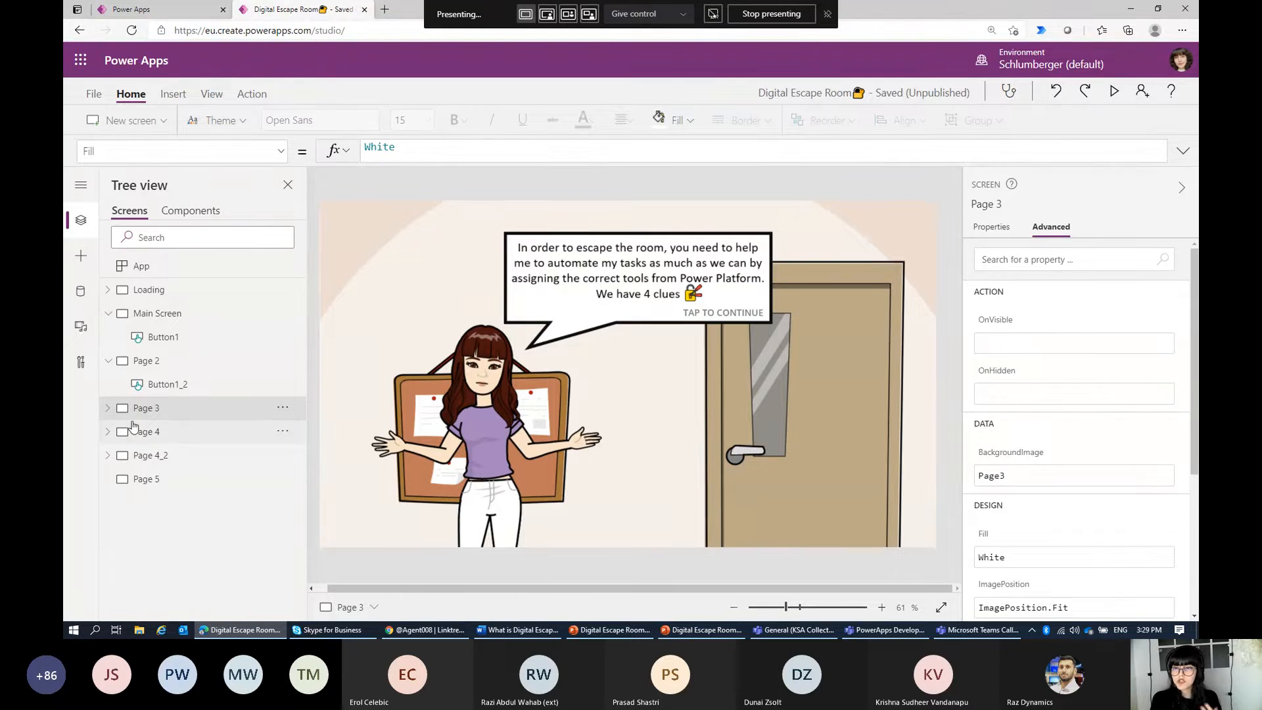
left_click(176, 456)
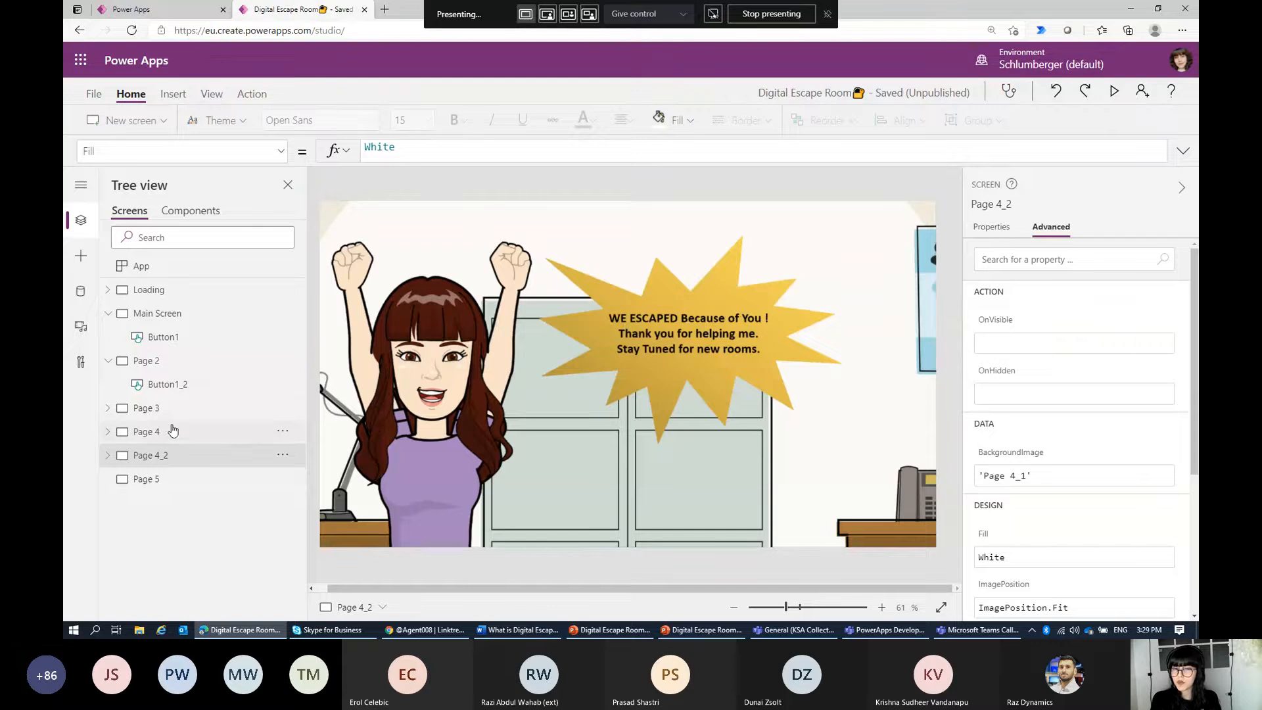
left_click(200, 321)
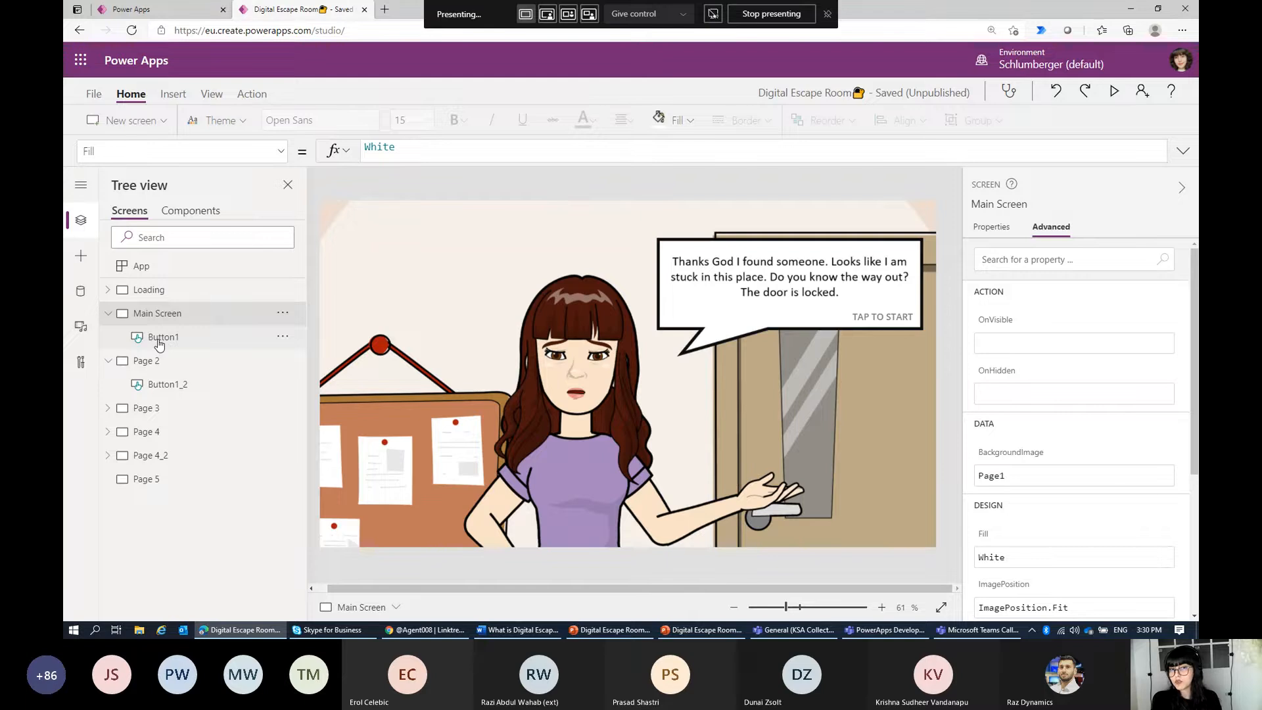
left_click(163, 408)
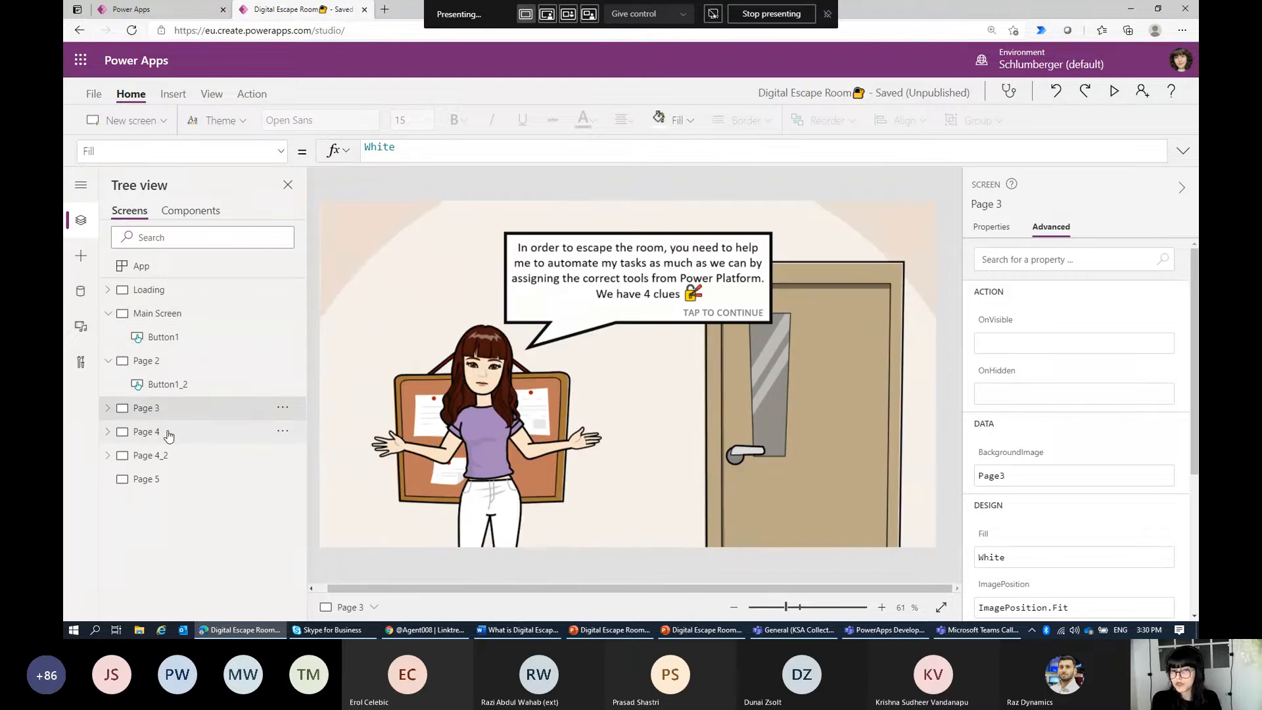
left_click(169, 432)
left_click(164, 456)
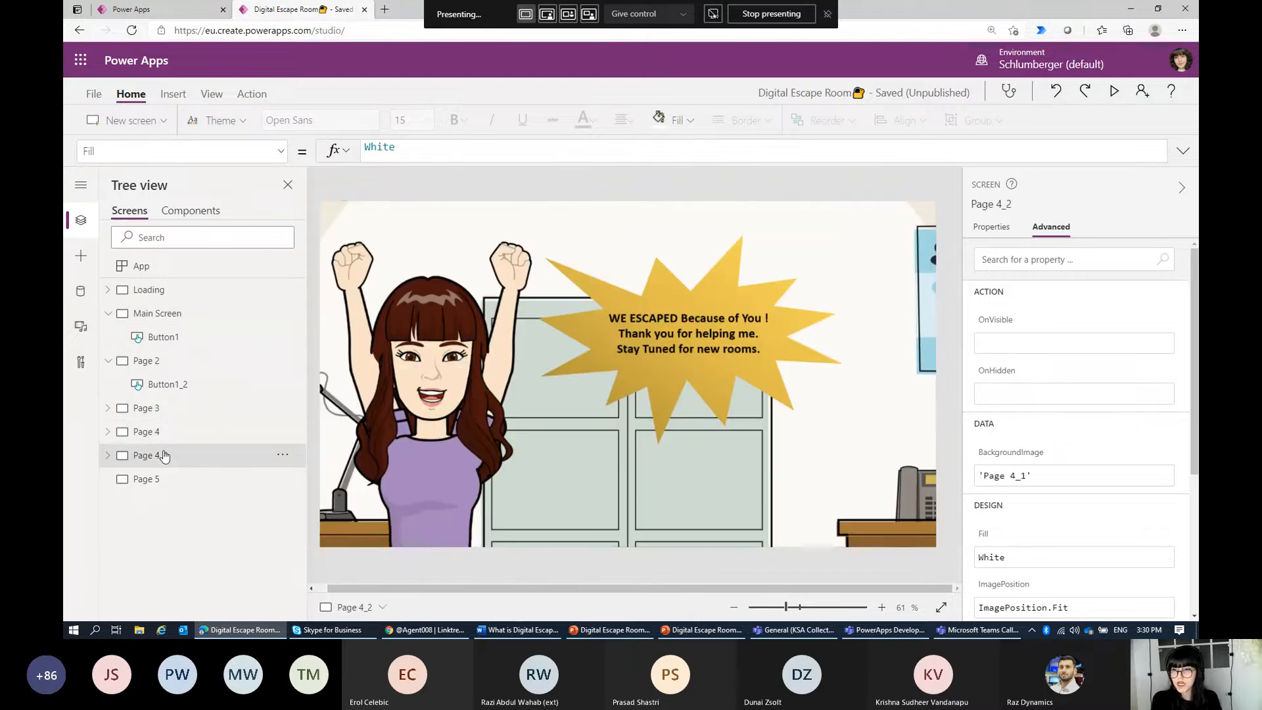
Step: Preview Page 4, reset the room's locks, and exit the preview
left_click(165, 436)
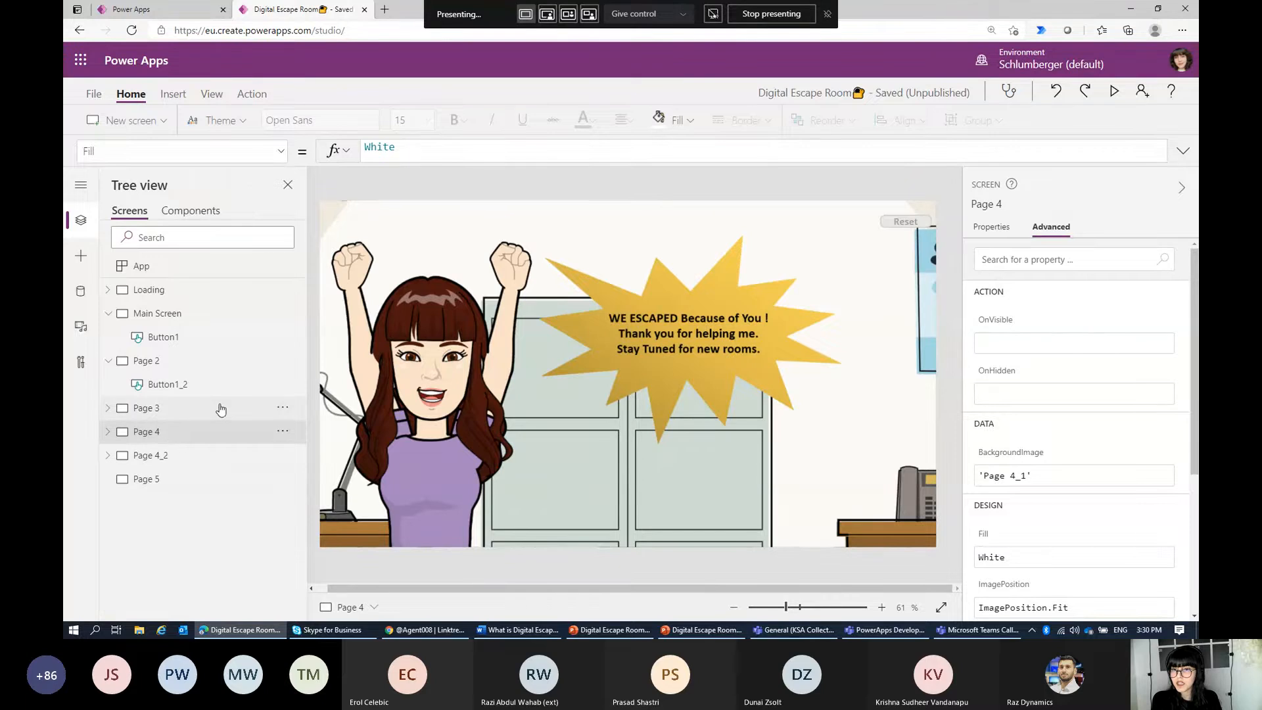
left_click(1114, 90)
left_click(1168, 63)
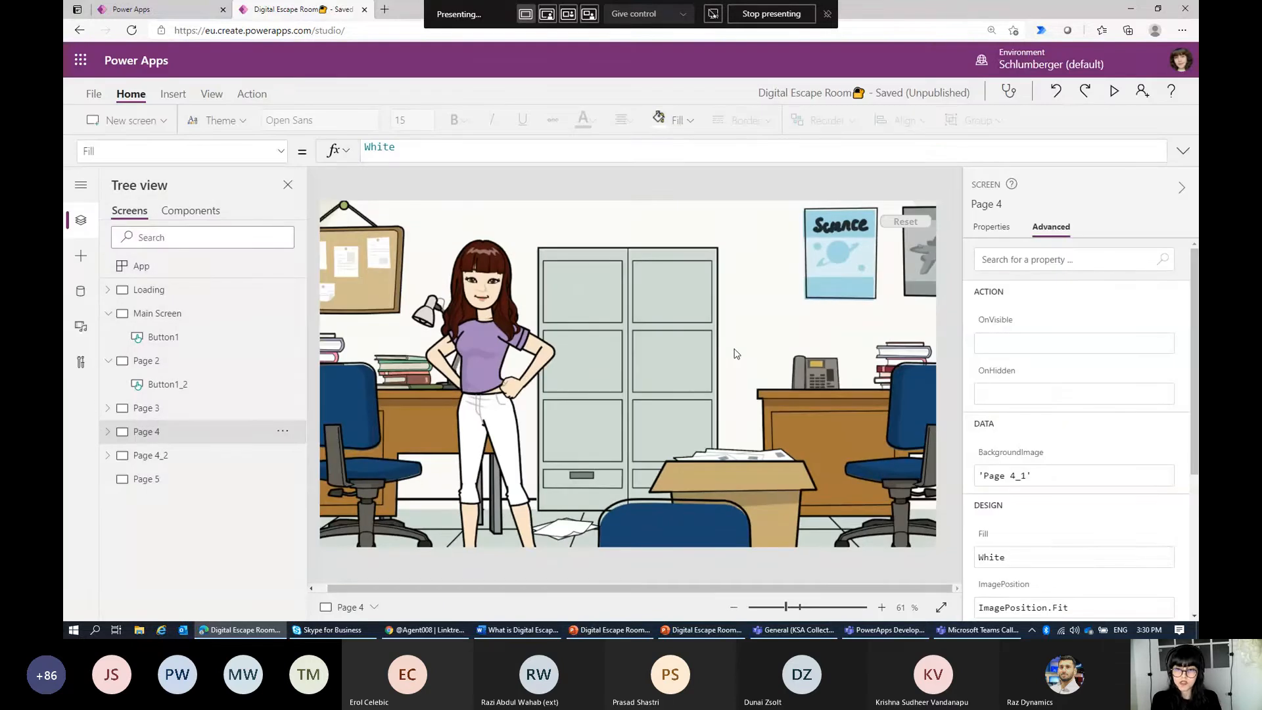
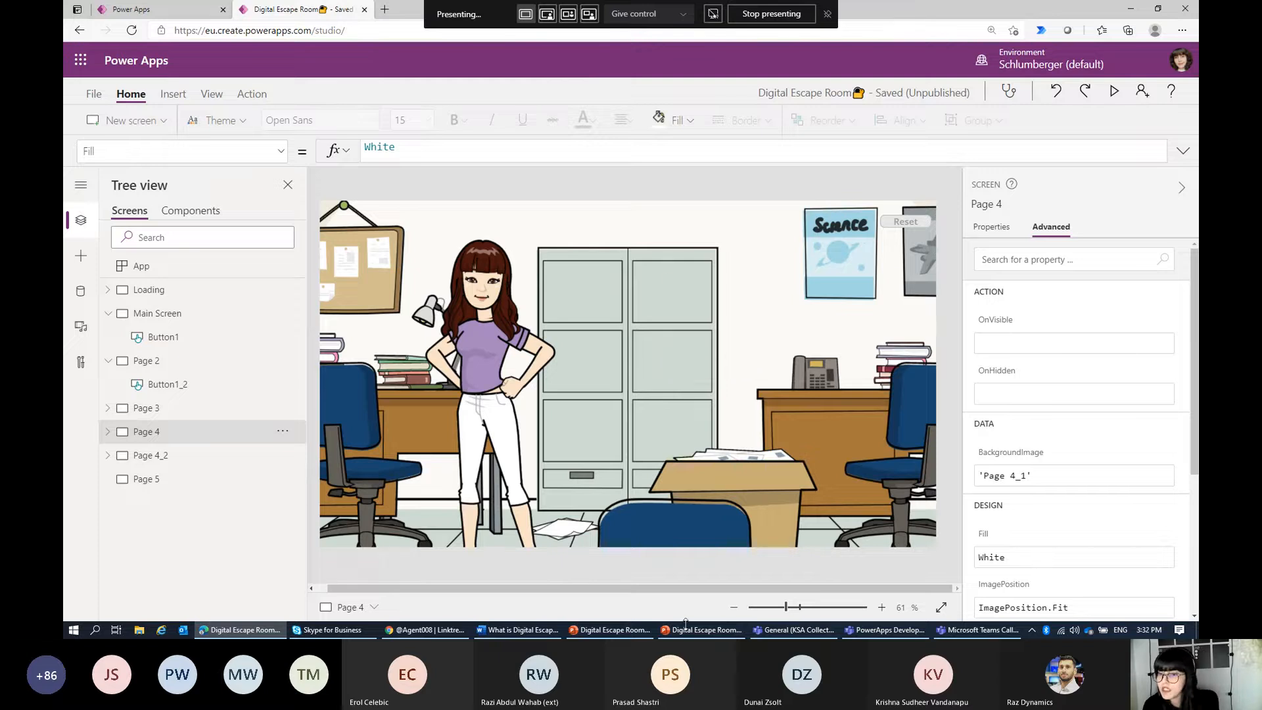
left_click(897, 635)
left_click(930, 635)
left_click(930, 633)
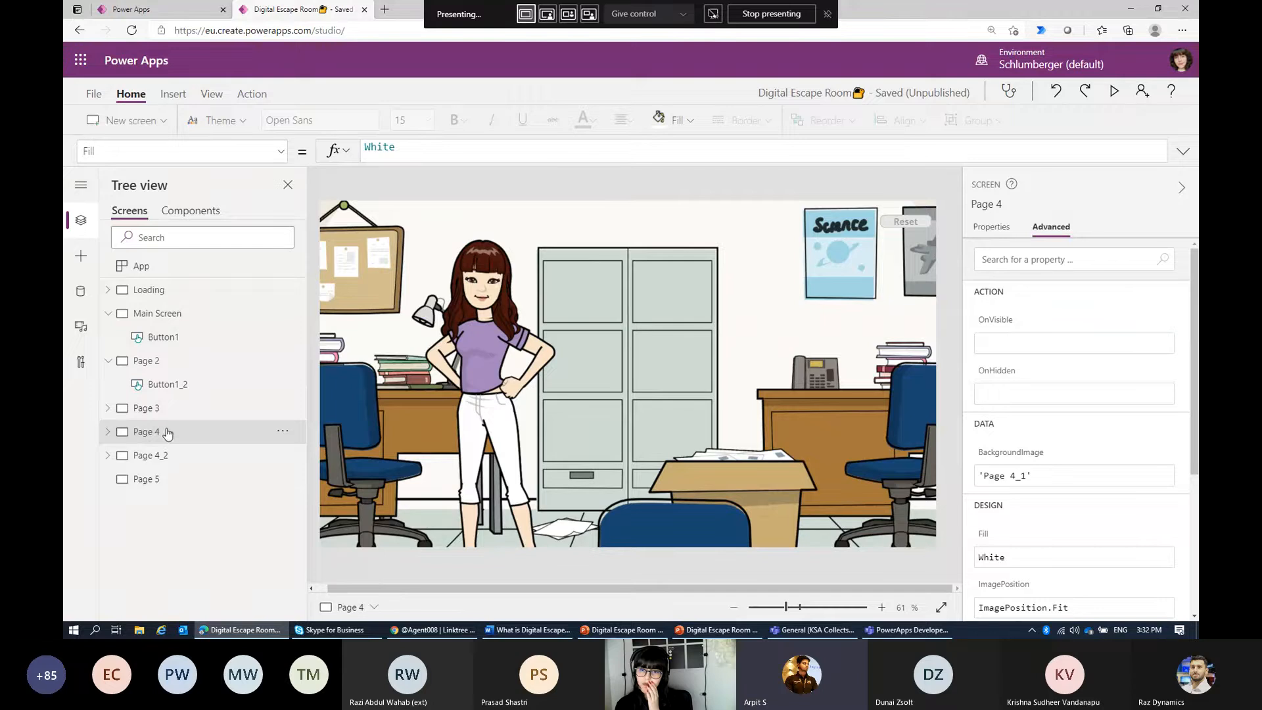
Step: Preview Page 4_2, go into the answer field of the daily-task workflow question, and close that pop-up
left_click(165, 460)
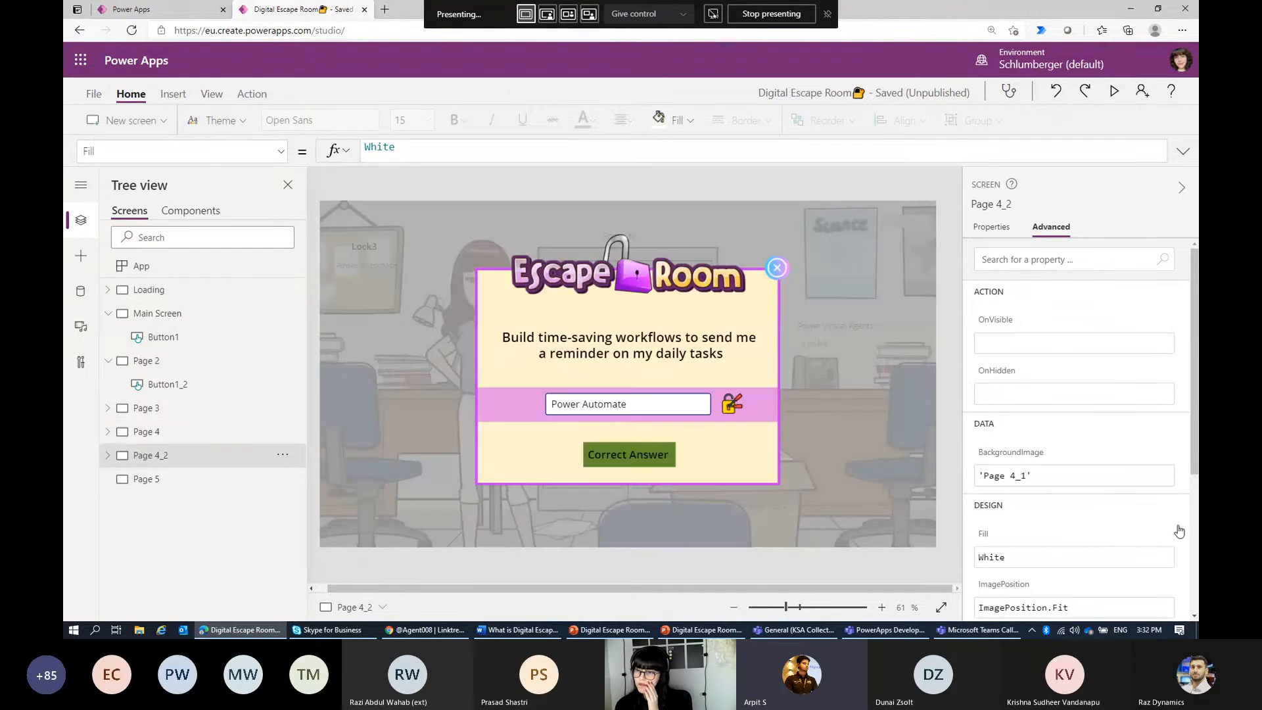
left_click(1114, 91)
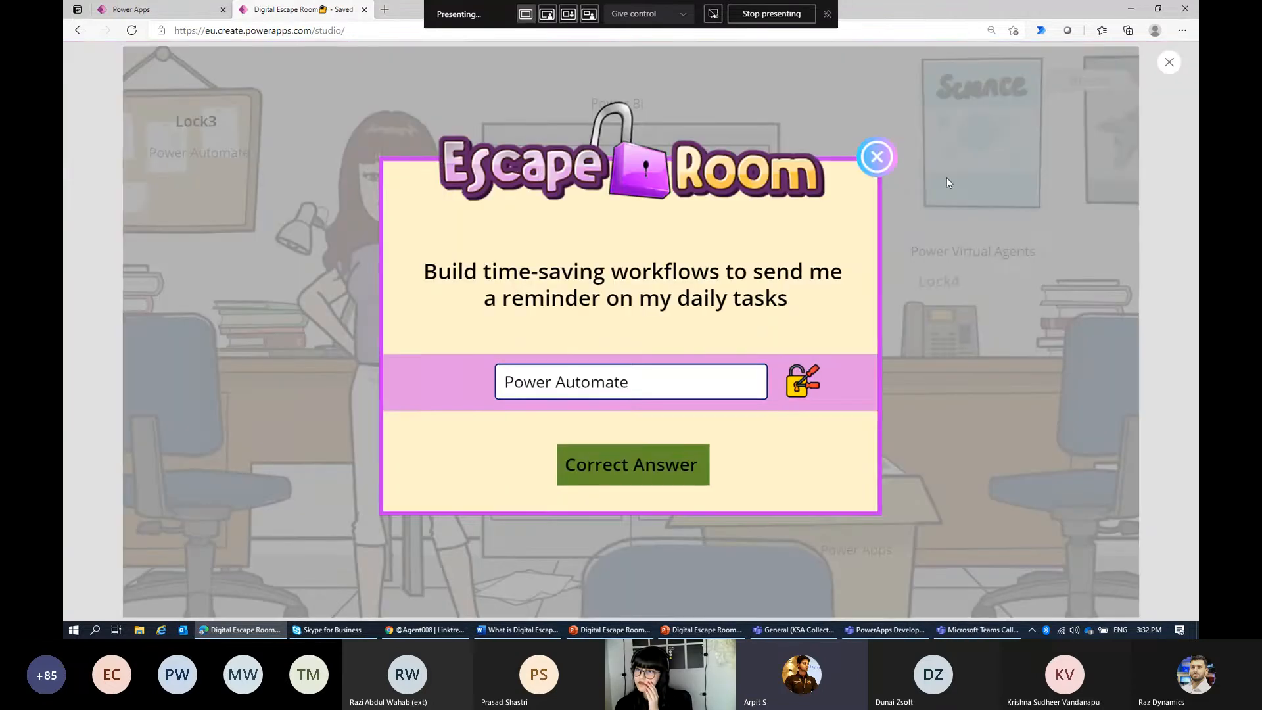
left_click(680, 383)
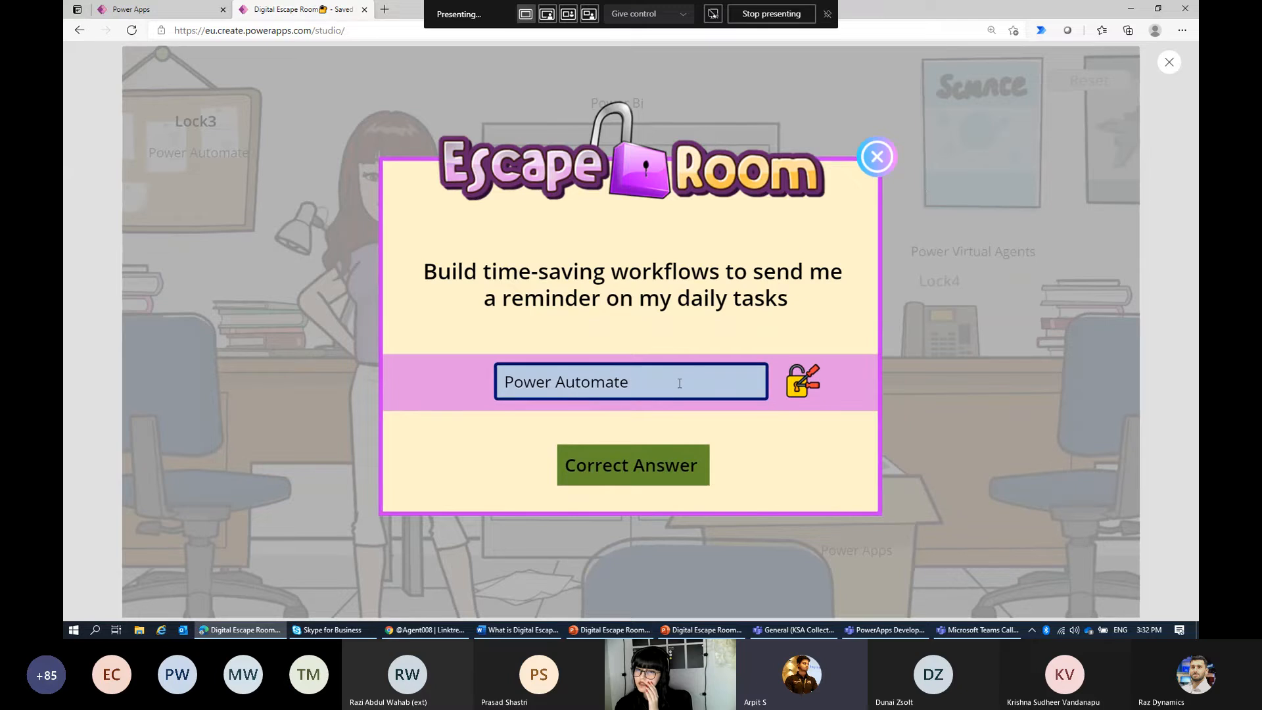
left_click(558, 382)
key("BackSpace")
left_click(862, 157)
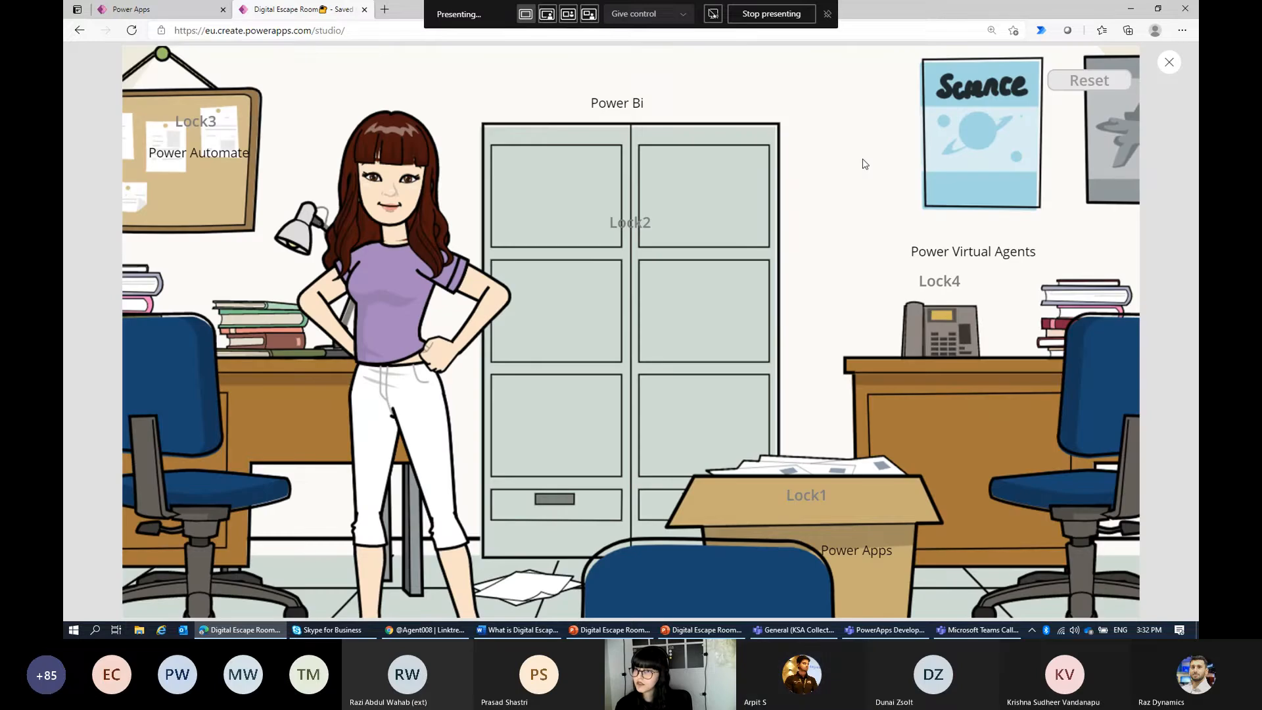
Step: Open Lock4 in the preview, replace its answer with "PowerVirt", check the answer, and close the pop-up
left_click(941, 281)
left_click(691, 384)
left_click_drag(691, 384, 501, 381)
left_click(623, 381)
left_click_drag(665, 382, 499, 378)
key("BackSpace")
type("PowerVirt")
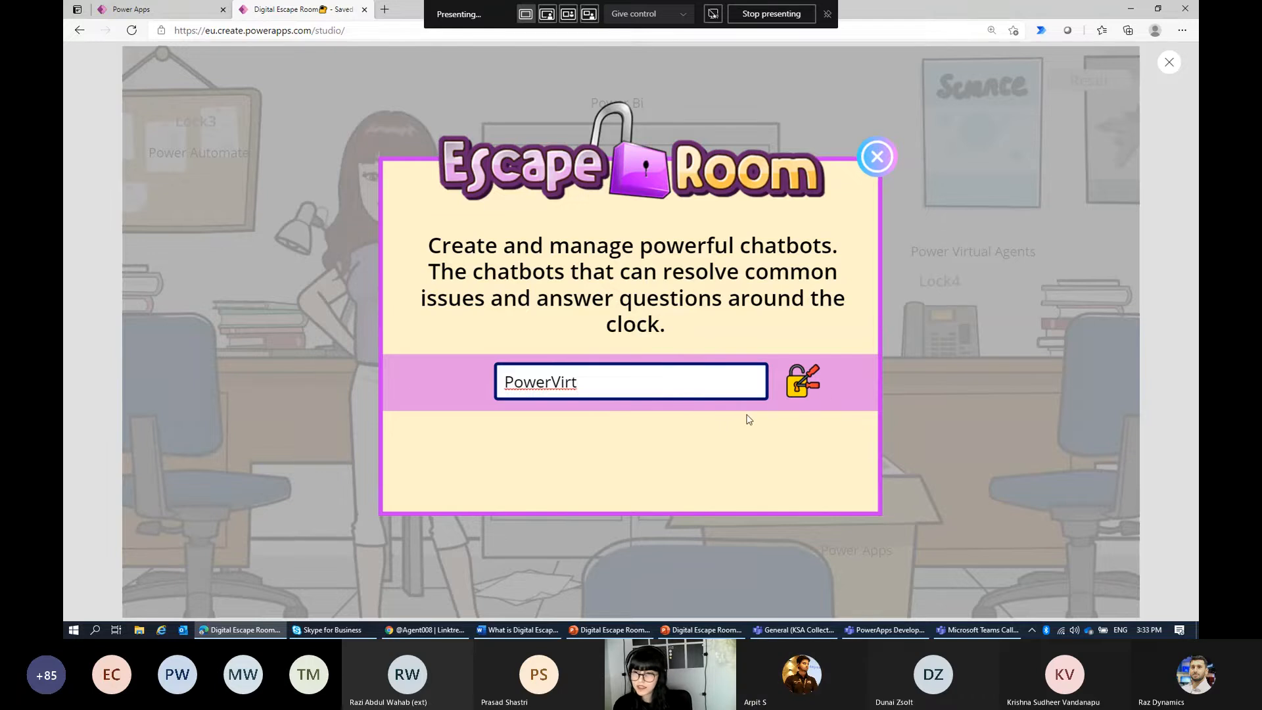
left_click(796, 391)
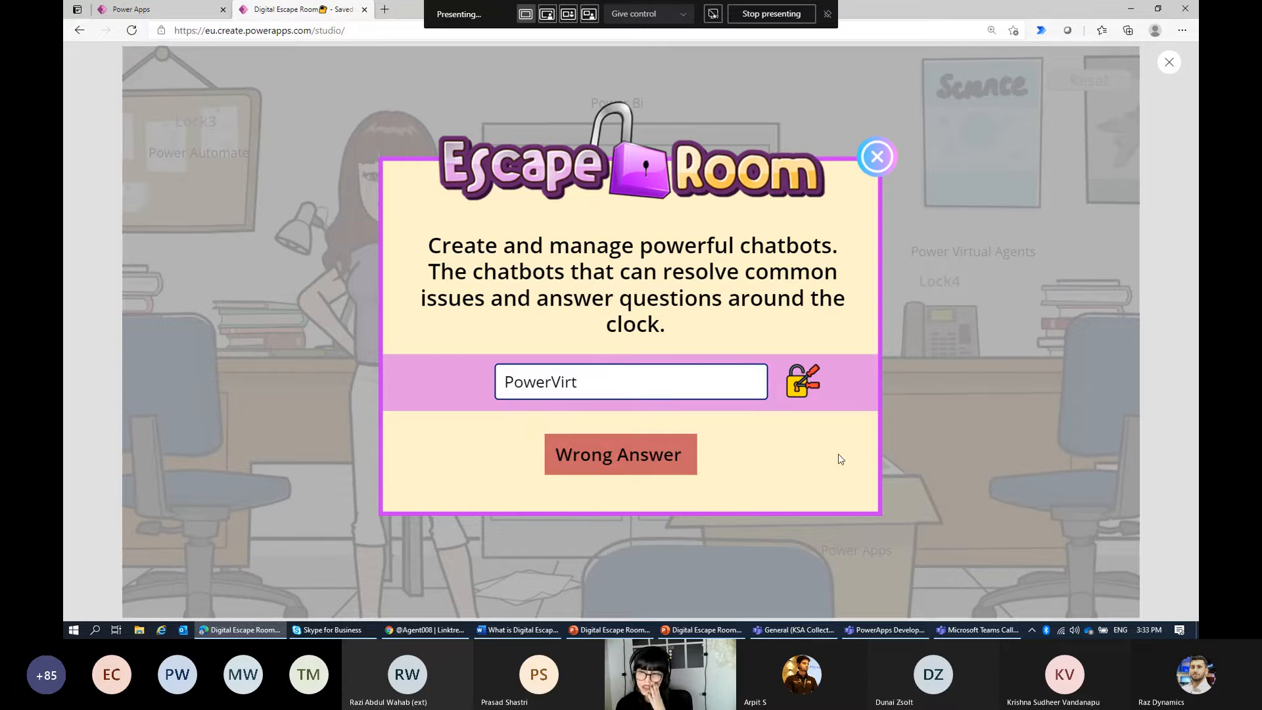
left_click(642, 387)
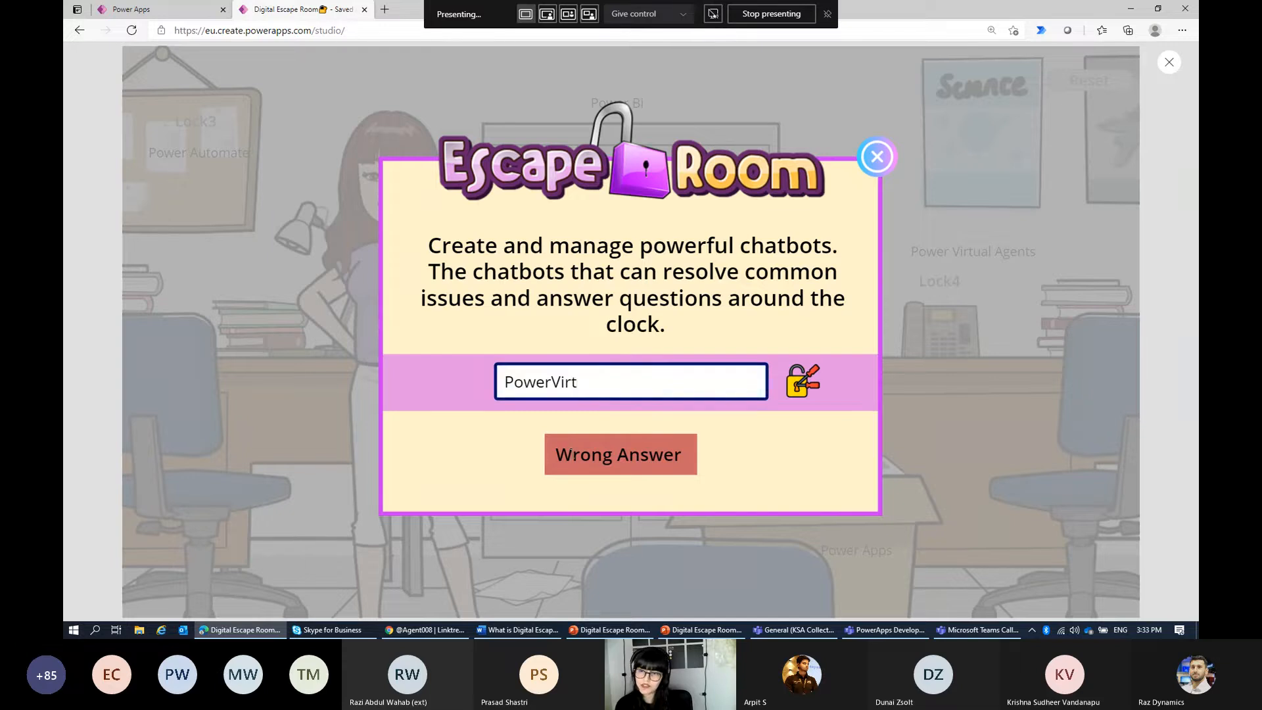
left_click(885, 160)
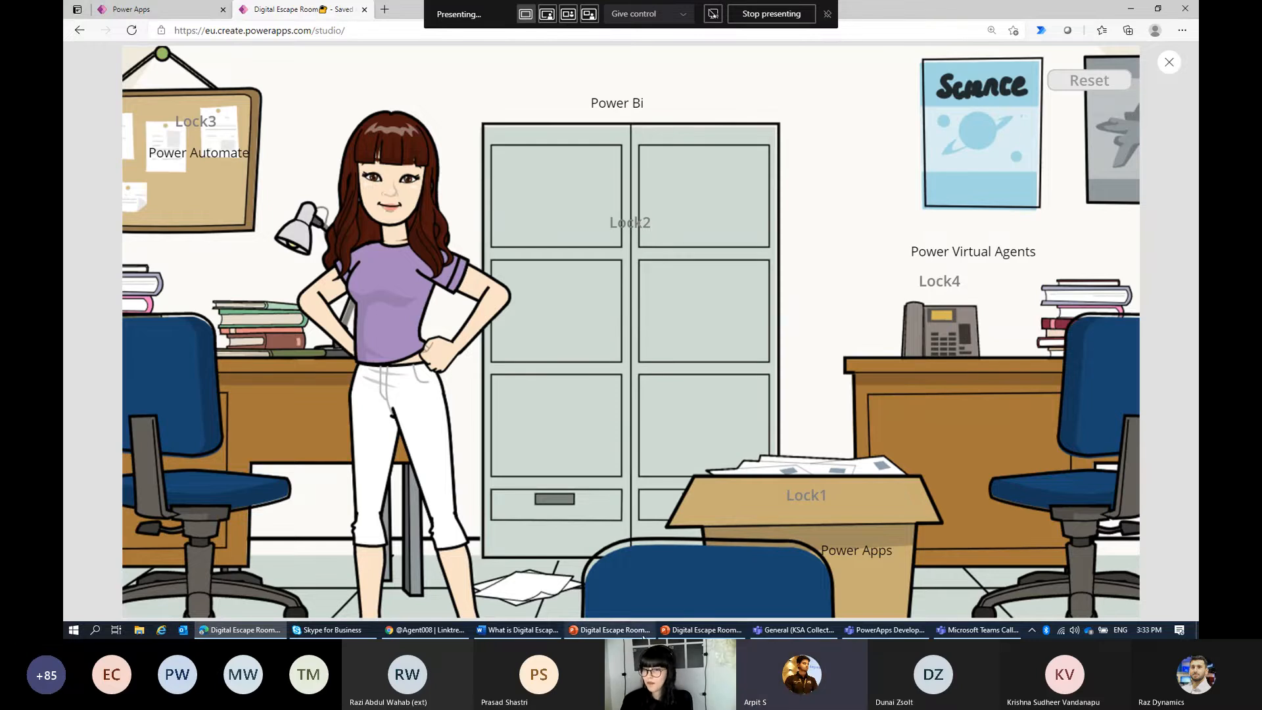
Step: Switch to the PowerPoint presentation and show its final "THANK YOU" slide
left_click(623, 631)
scroll(161, 513, "down", 2)
key("Down")
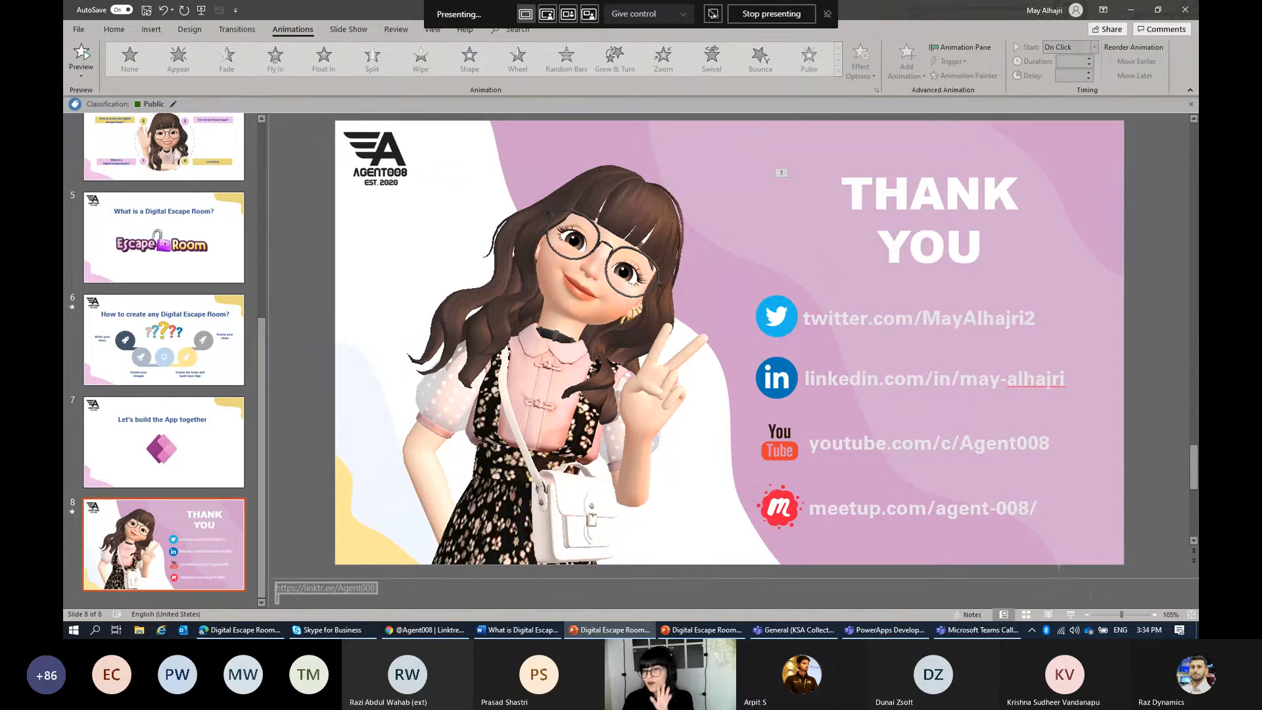
left_click(967, 633)
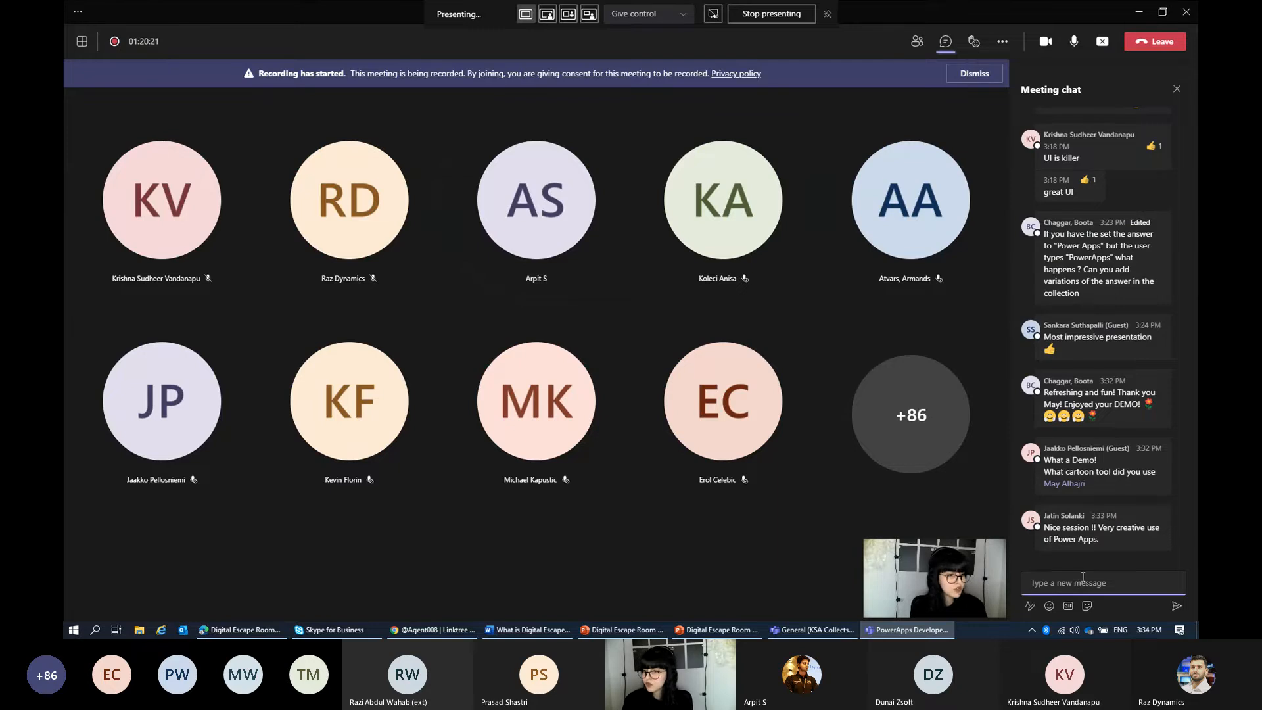
type("https://linktr.ee/Agent008")
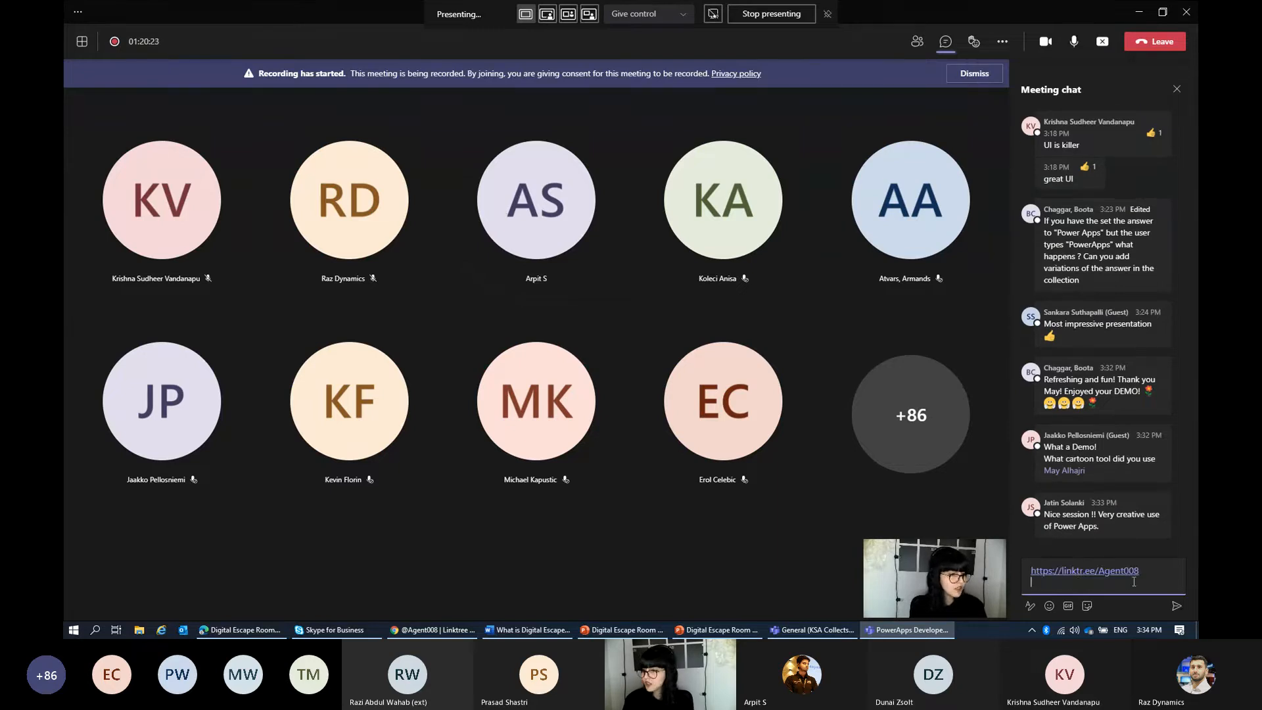
key("Return")
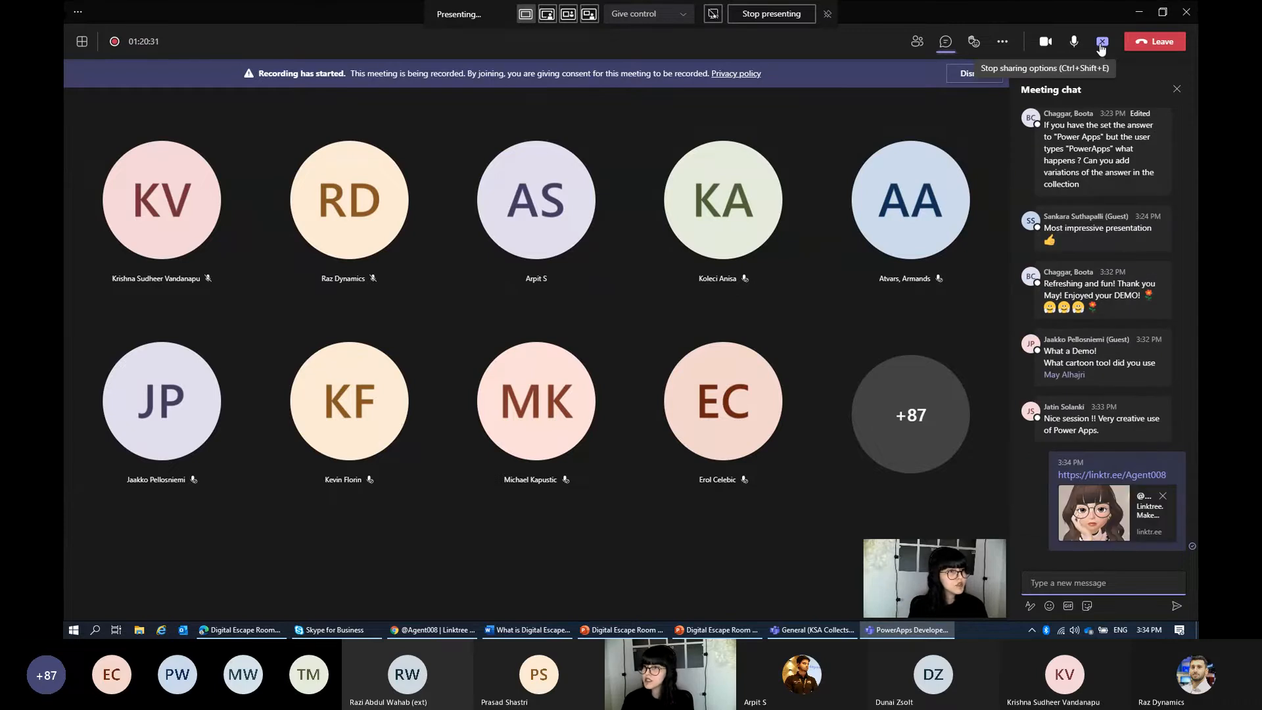
left_click(1102, 42)
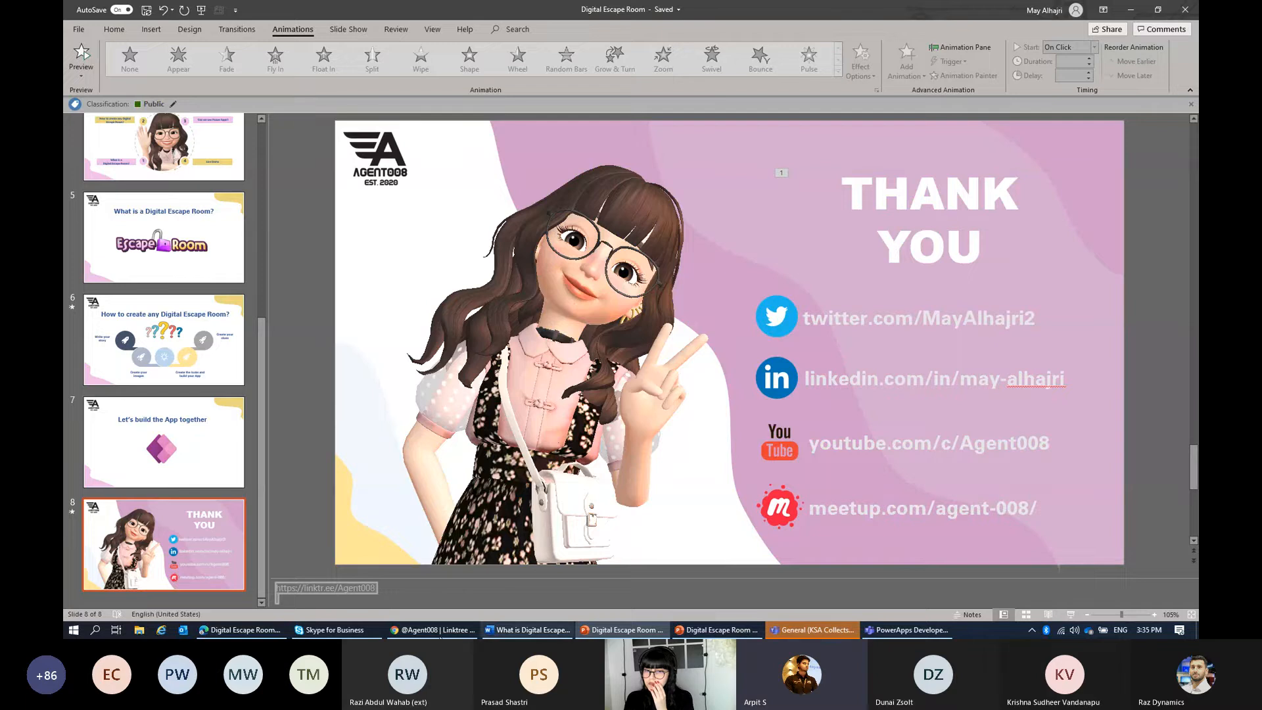
Step: Return to Power Apps, exit the preview, and show Main Screen with its controls collapsed in the screen list
left_click(266, 631)
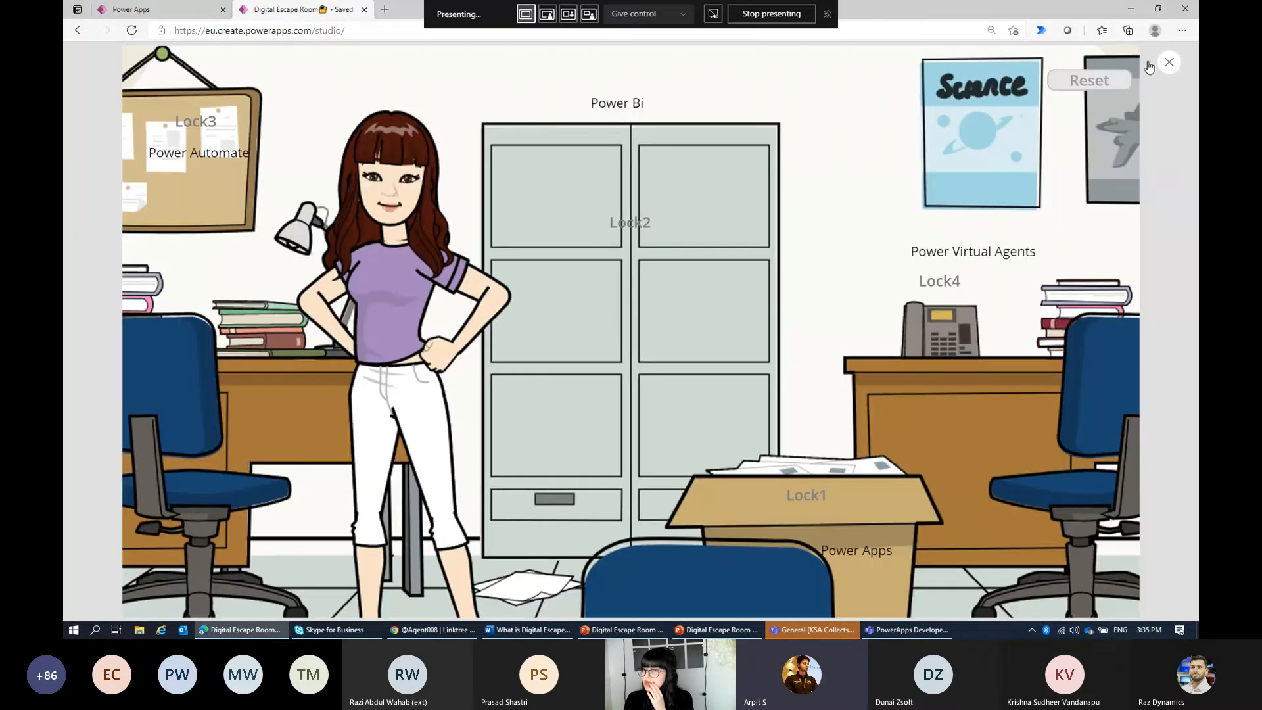
left_click(1169, 63)
left_click(164, 314)
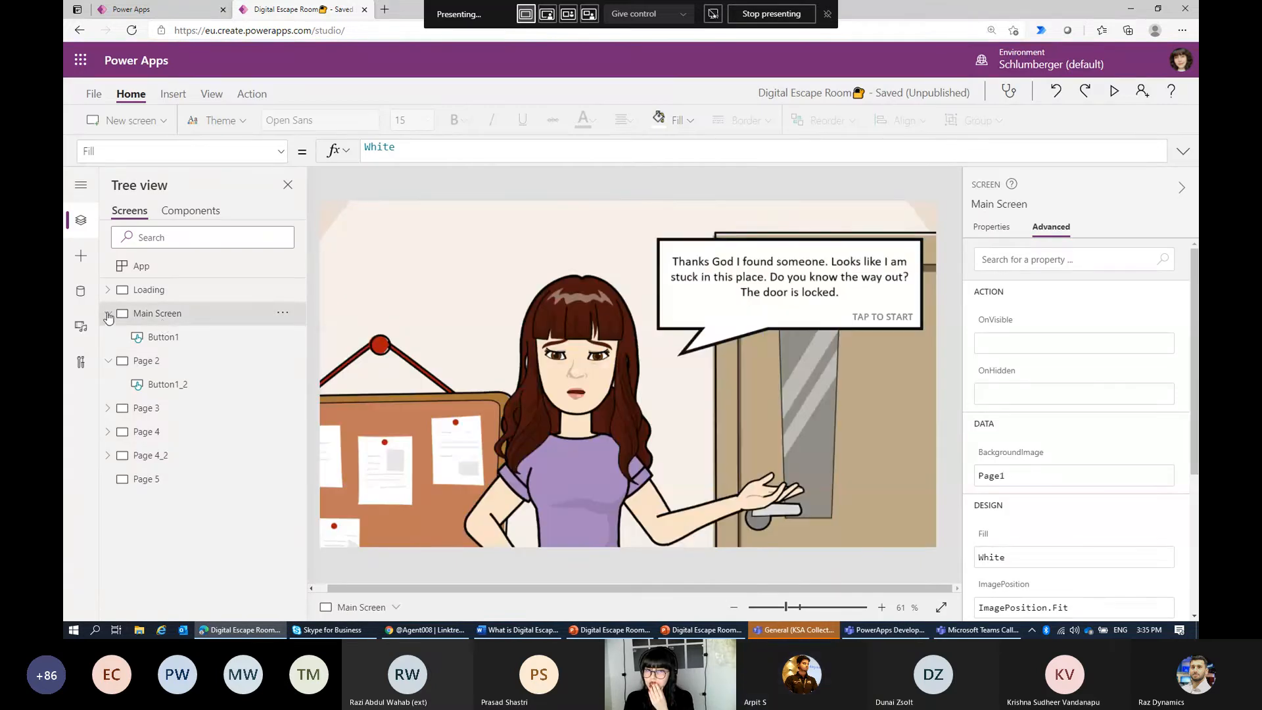
left_click(108, 316)
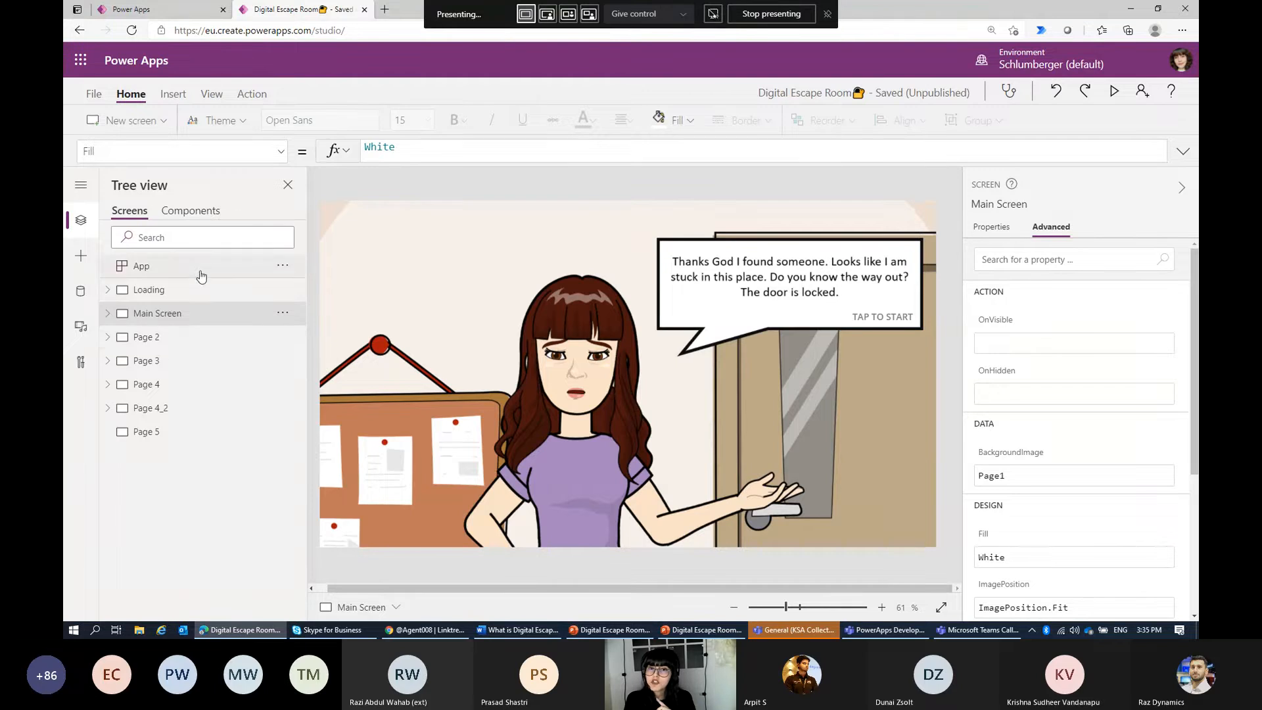
Step: Examine the Loading screen's controls, covering the properties of Video1, the tmr_LoadingScreen timer and the lbl_LoadingBarOutline label
left_click(187, 290)
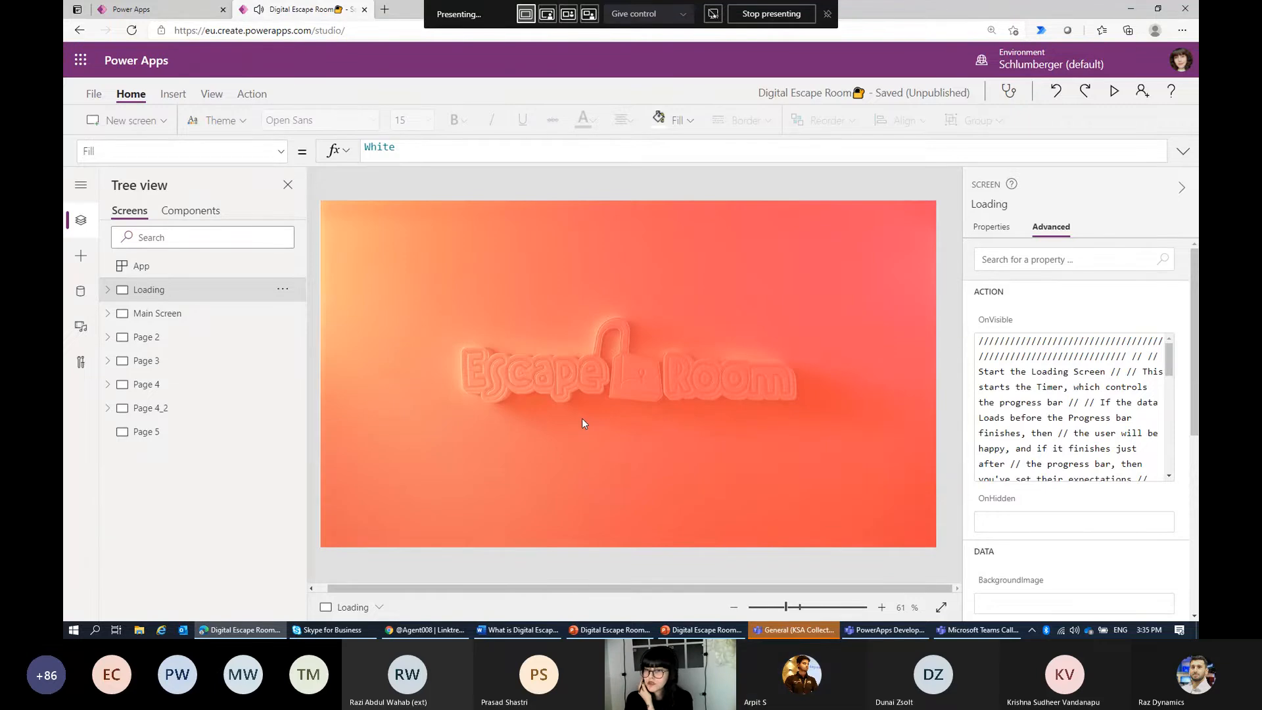
left_click(623, 353)
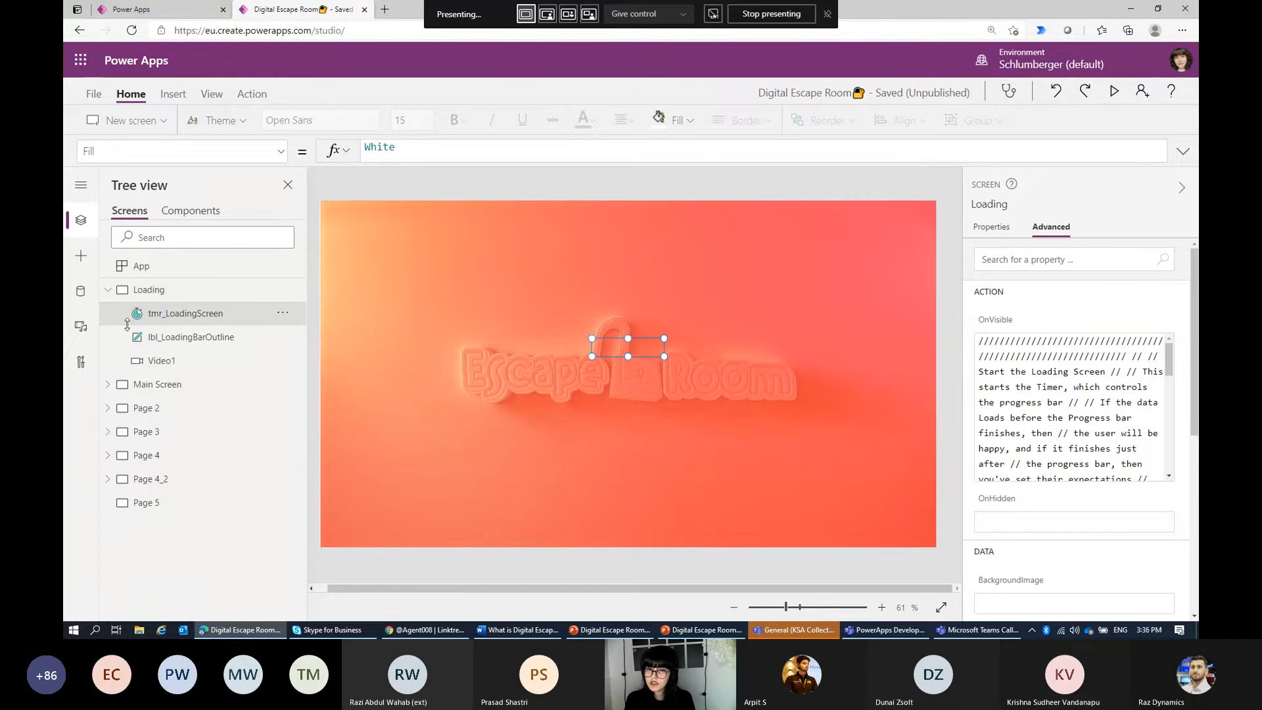
left_click(631, 454)
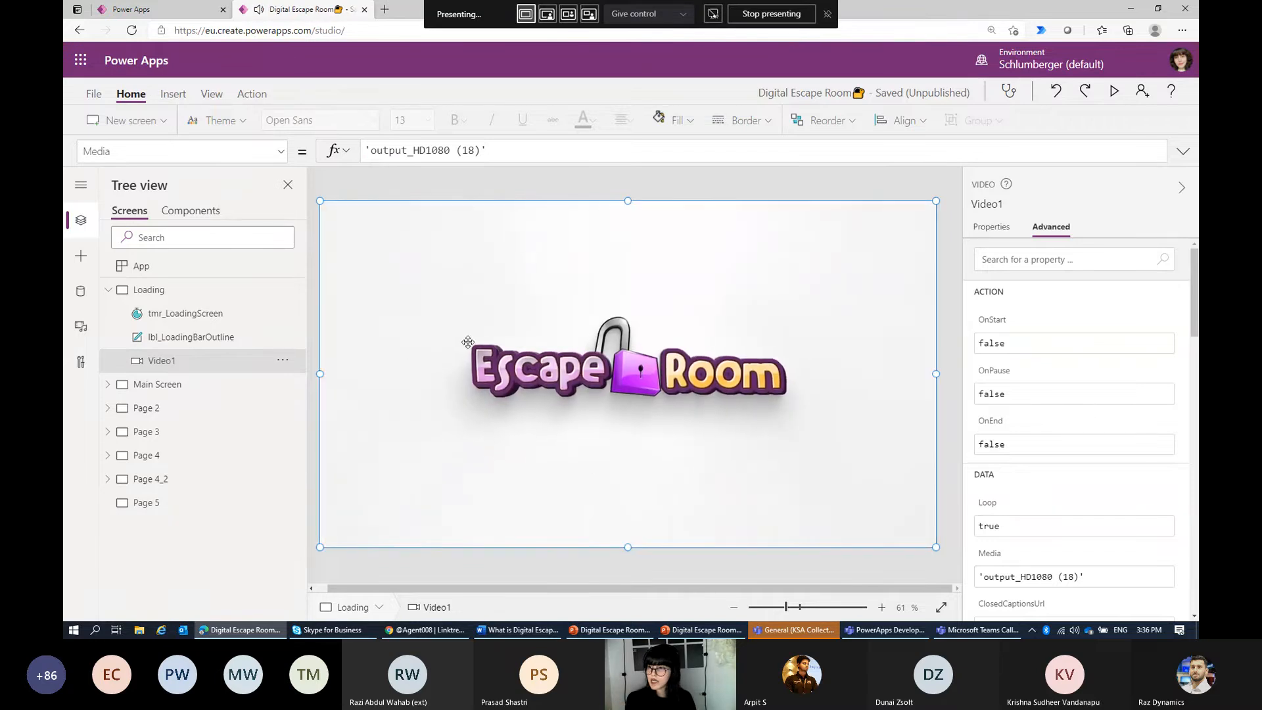
left_click(985, 229)
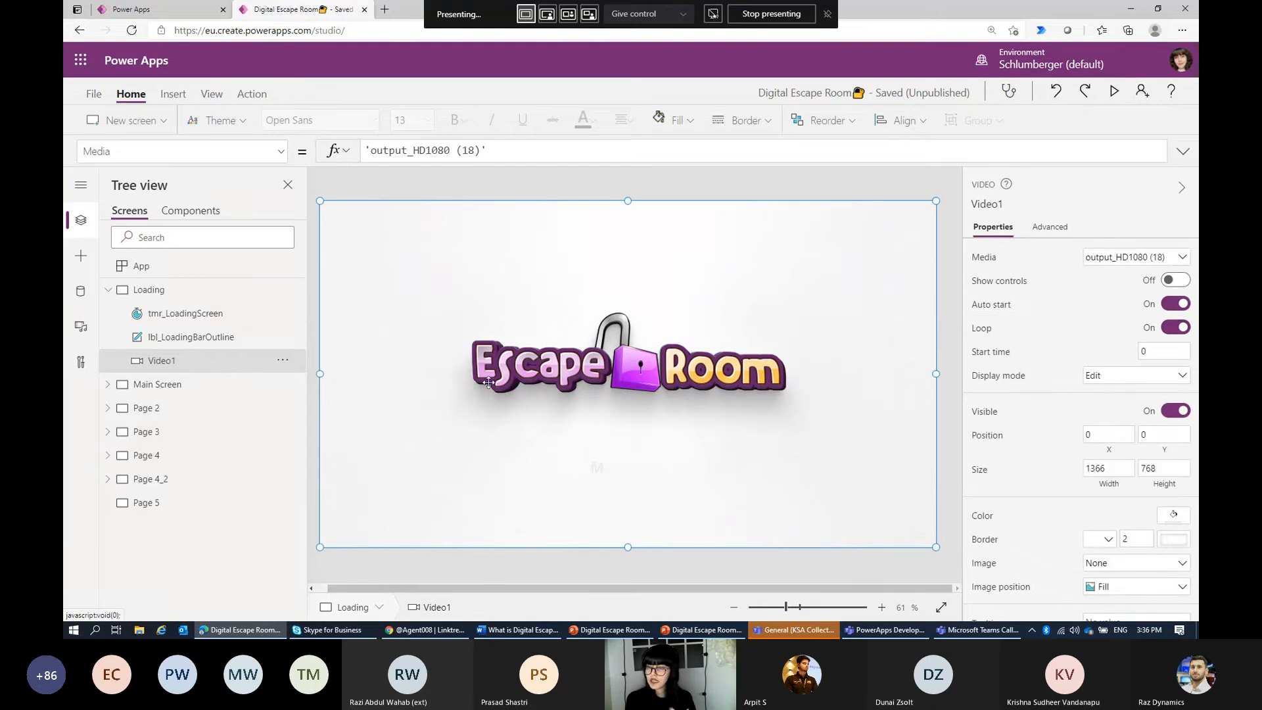
left_click(211, 316)
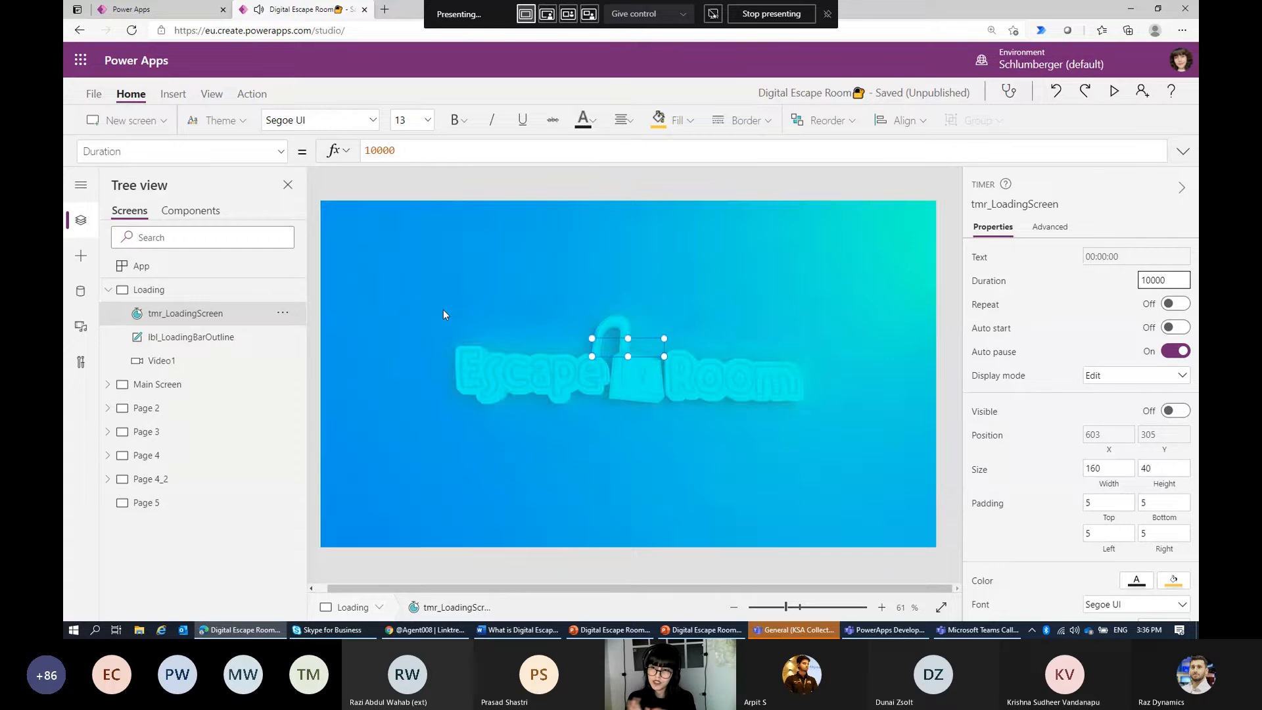
left_click(239, 337)
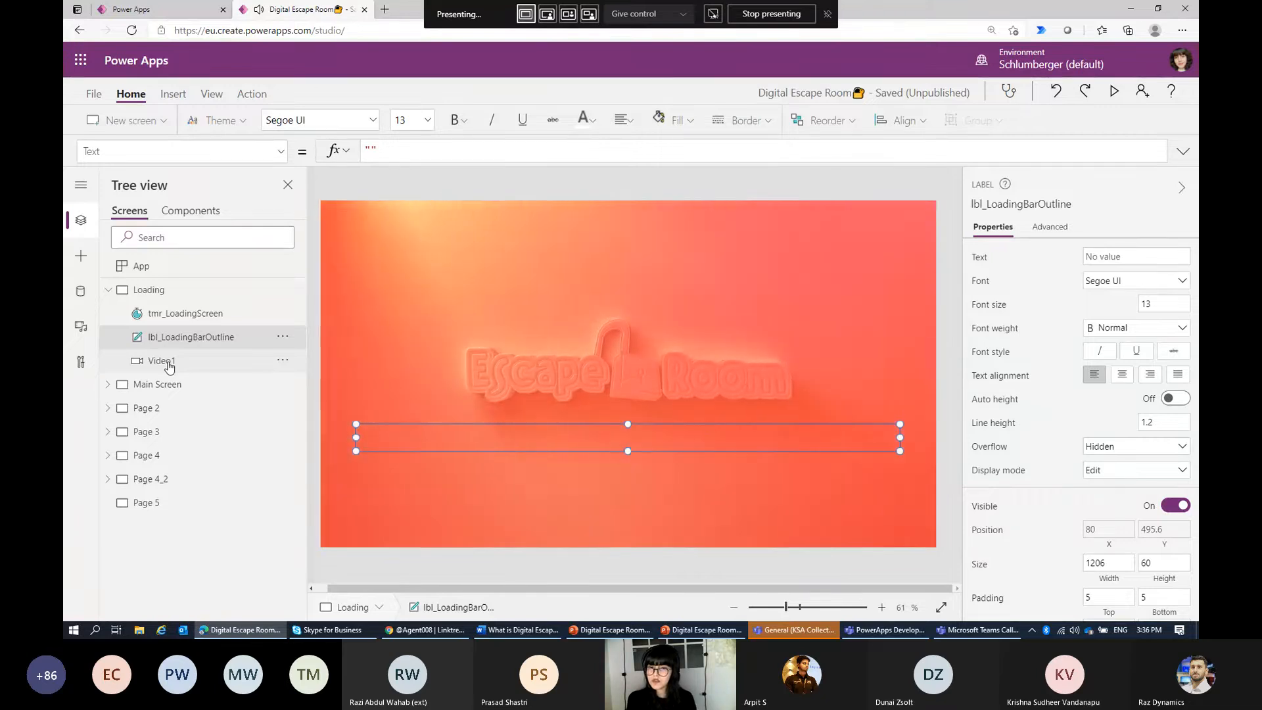
left_click(164, 361)
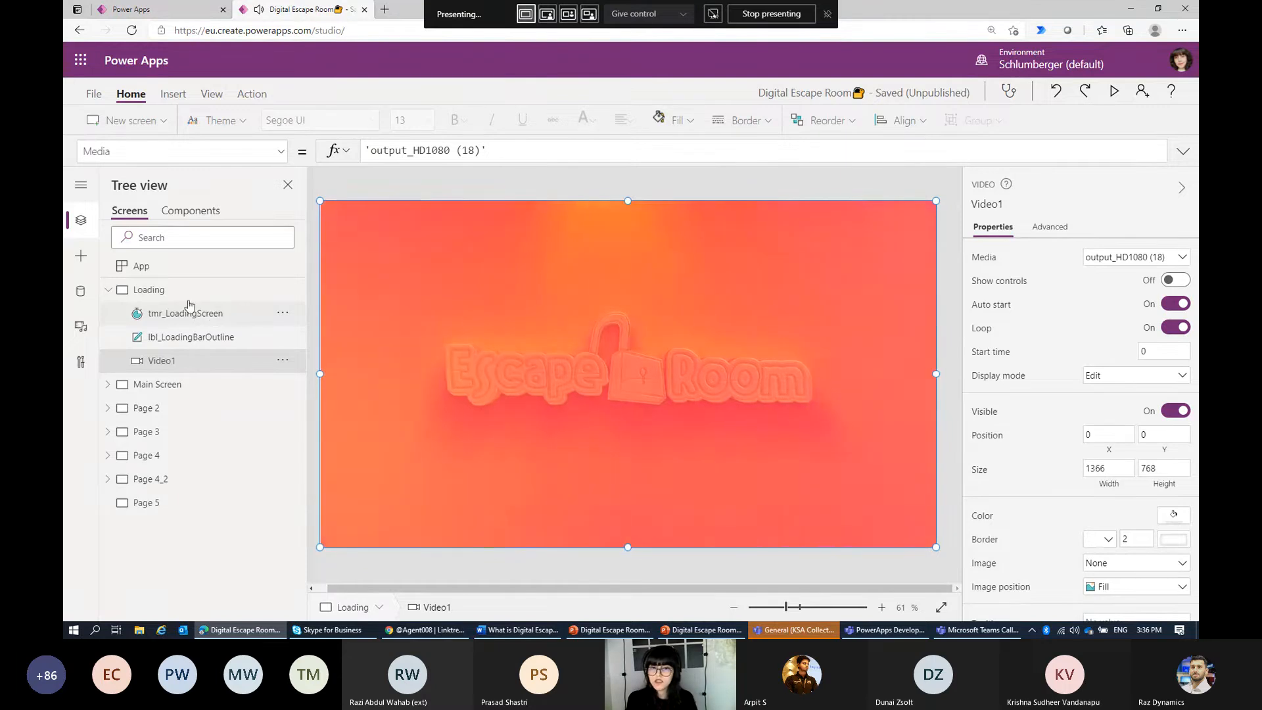
Step: Review the story screens from Main Screen to Page 5, comparing the backgrounds and dialogue of Page 2, Page 3, Page 4 and Page 4_2
left_click(154, 390)
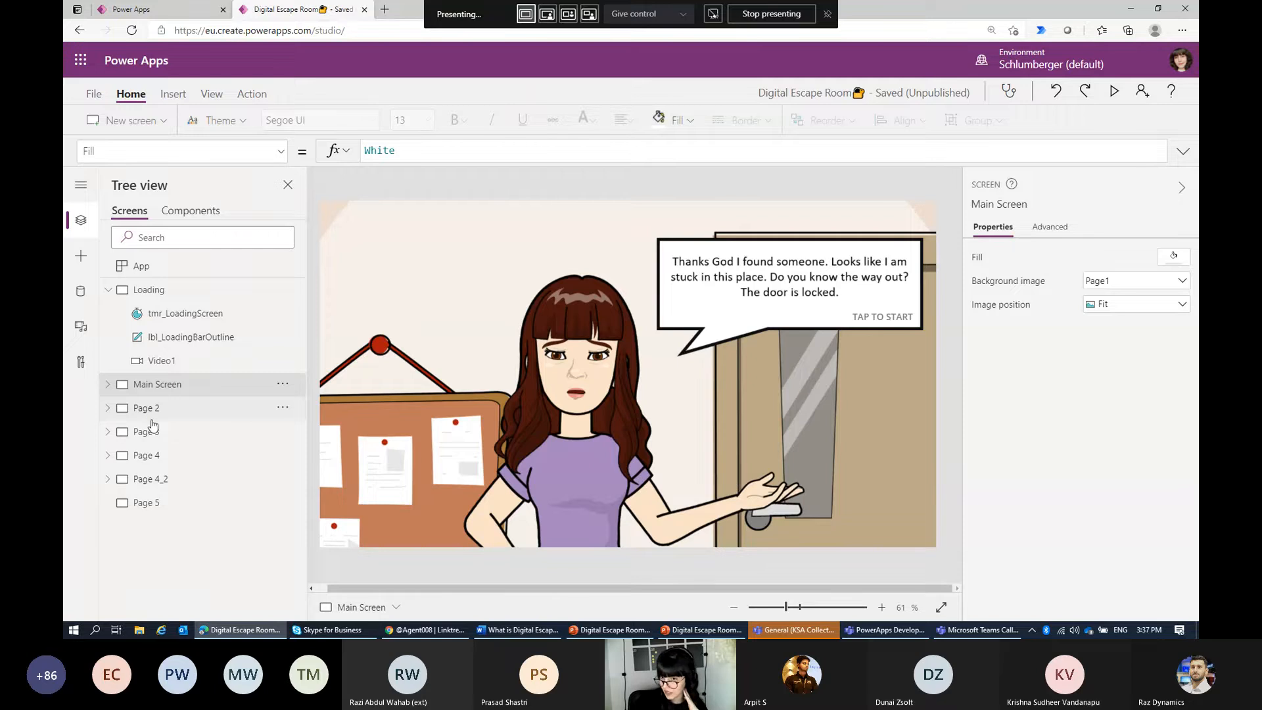
left_click(158, 503)
left_click(179, 481)
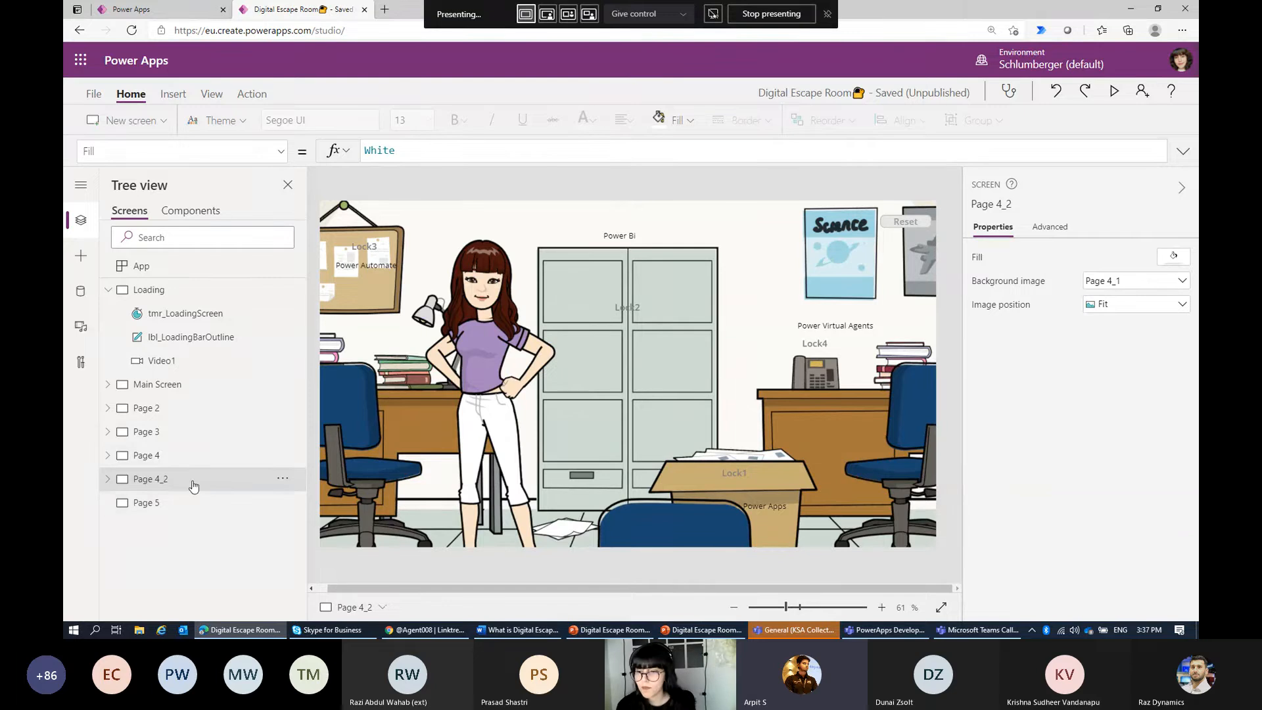
left_click(184, 458)
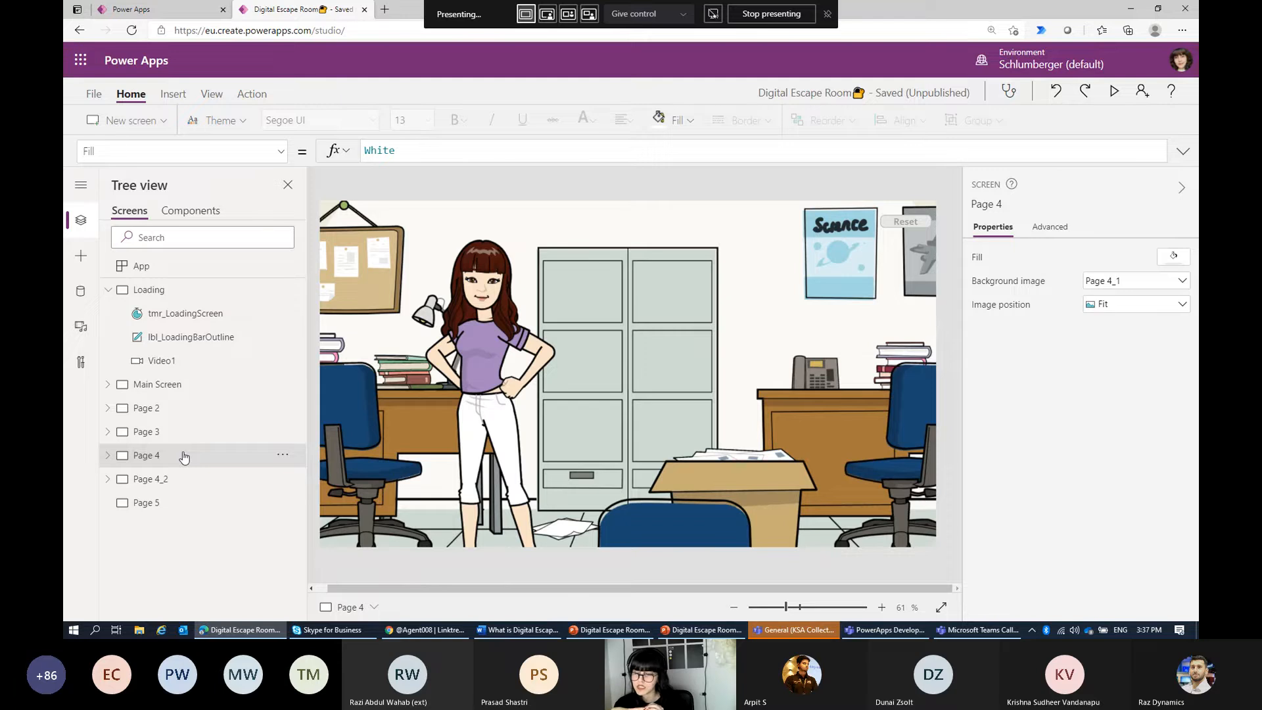
left_click(199, 406)
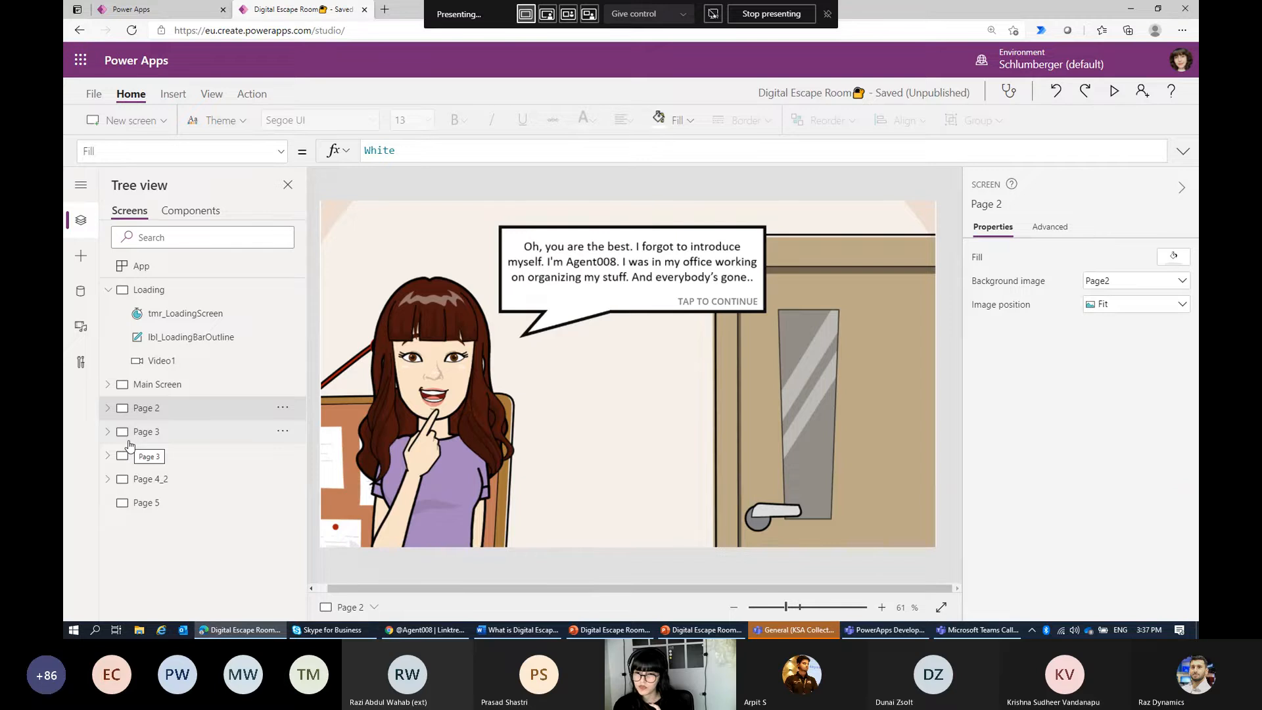
left_click(164, 437)
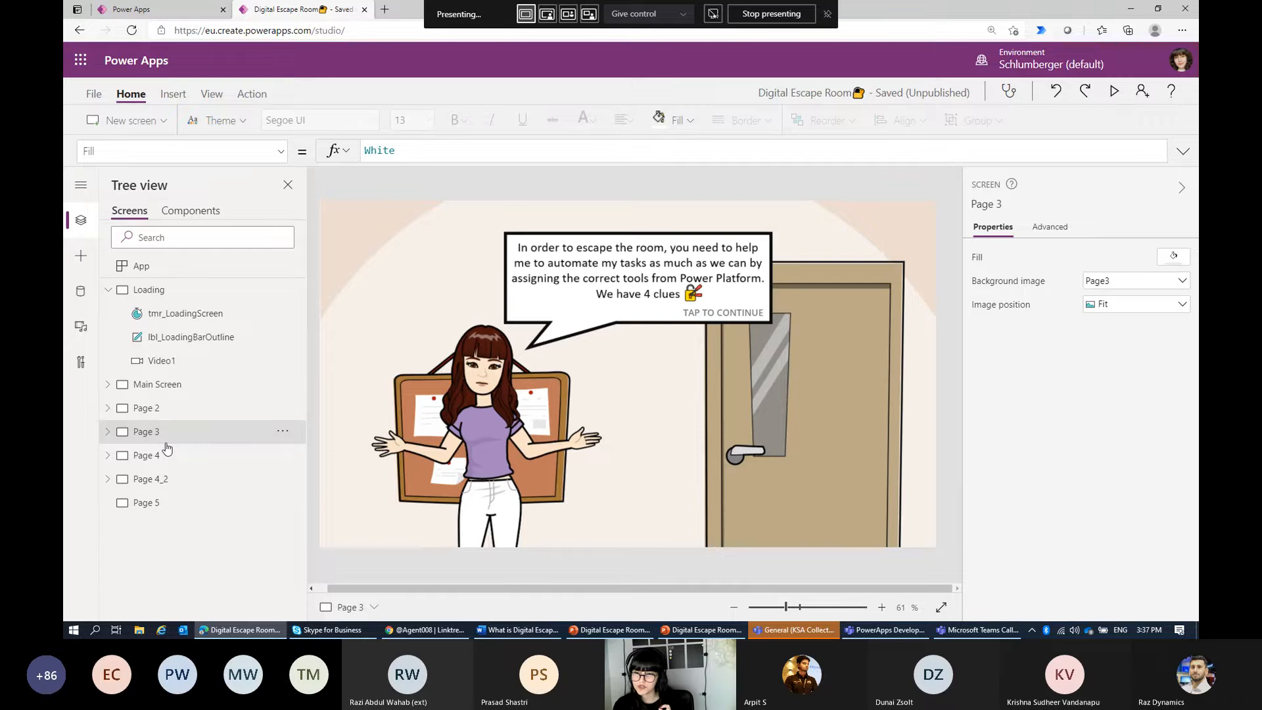
left_click(166, 462)
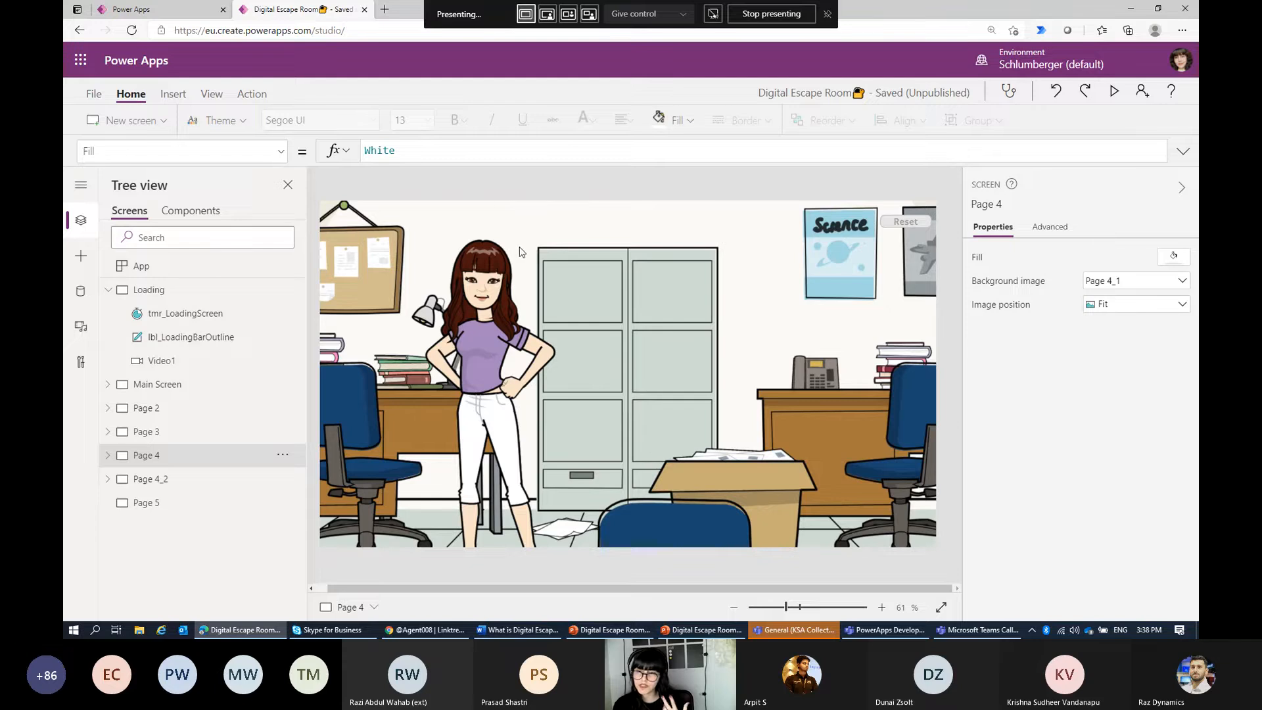
left_click(184, 429)
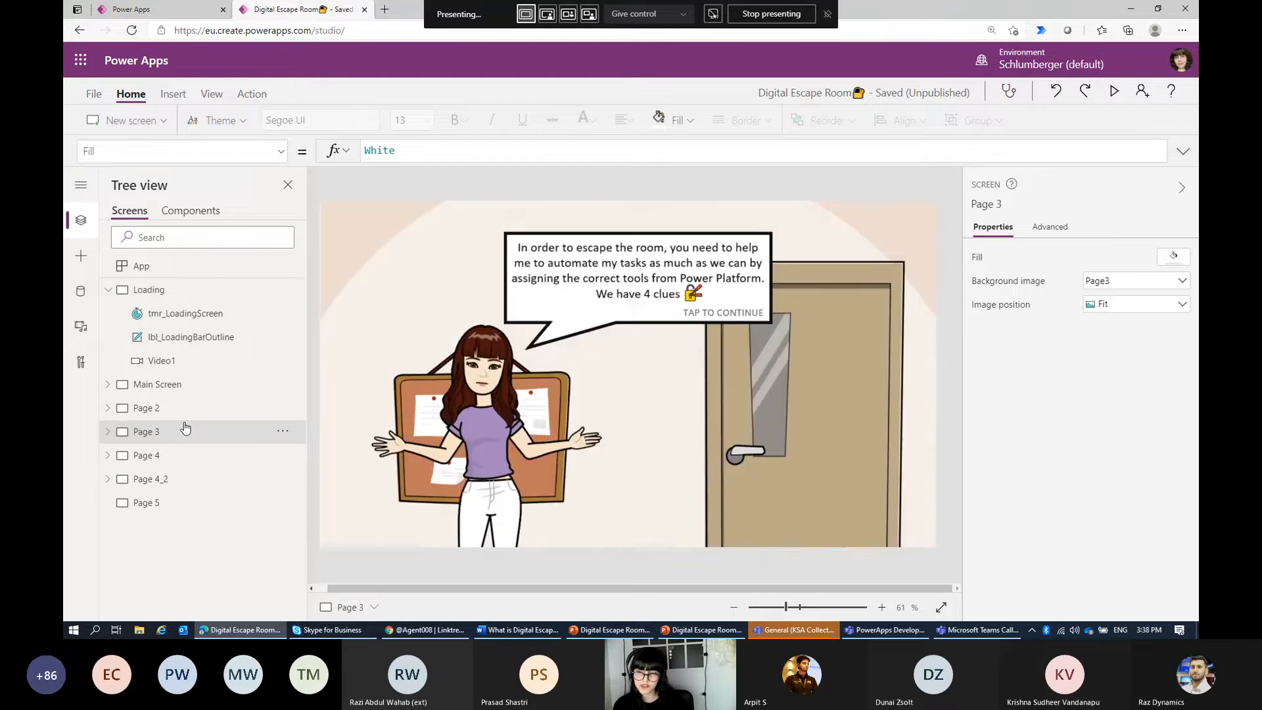
left_click(146, 455)
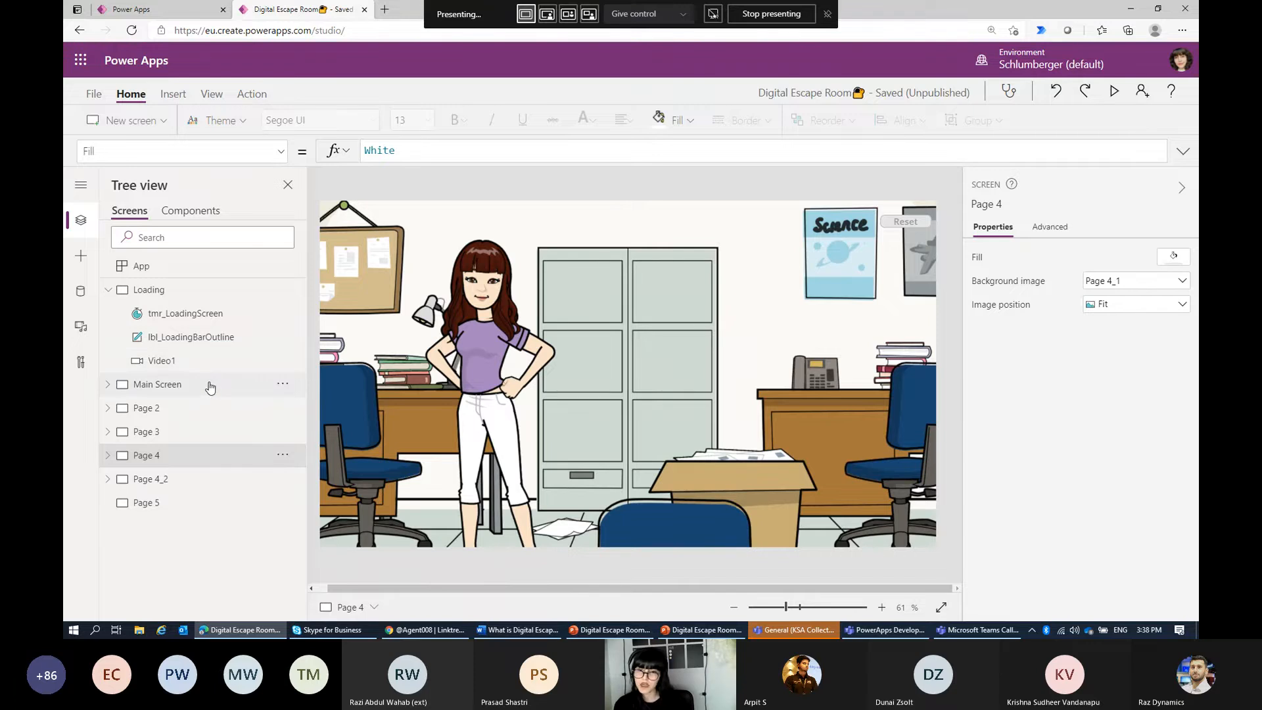
Step: Collapse the Loading screen's controls, go through Page 5 and Page 4 to Page 4_2, and select its Lock1 control on the cardboard box
left_click(108, 290)
left_click(200, 431)
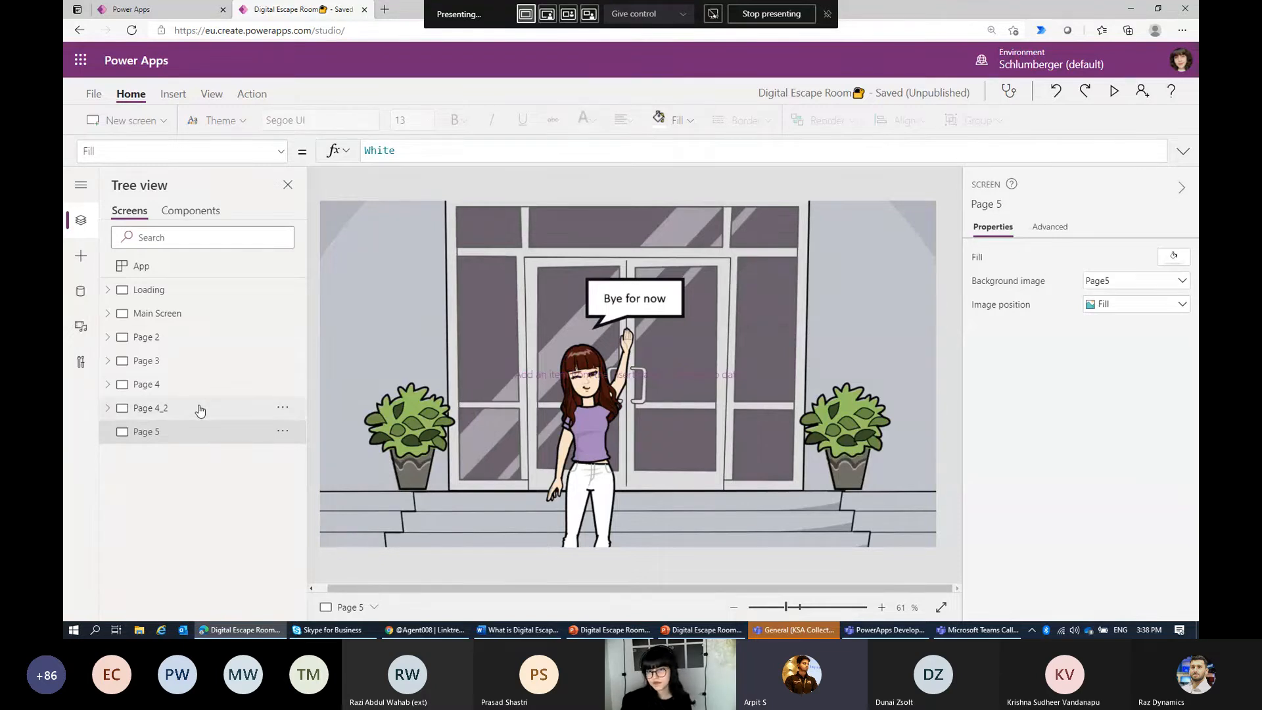
left_click(194, 385)
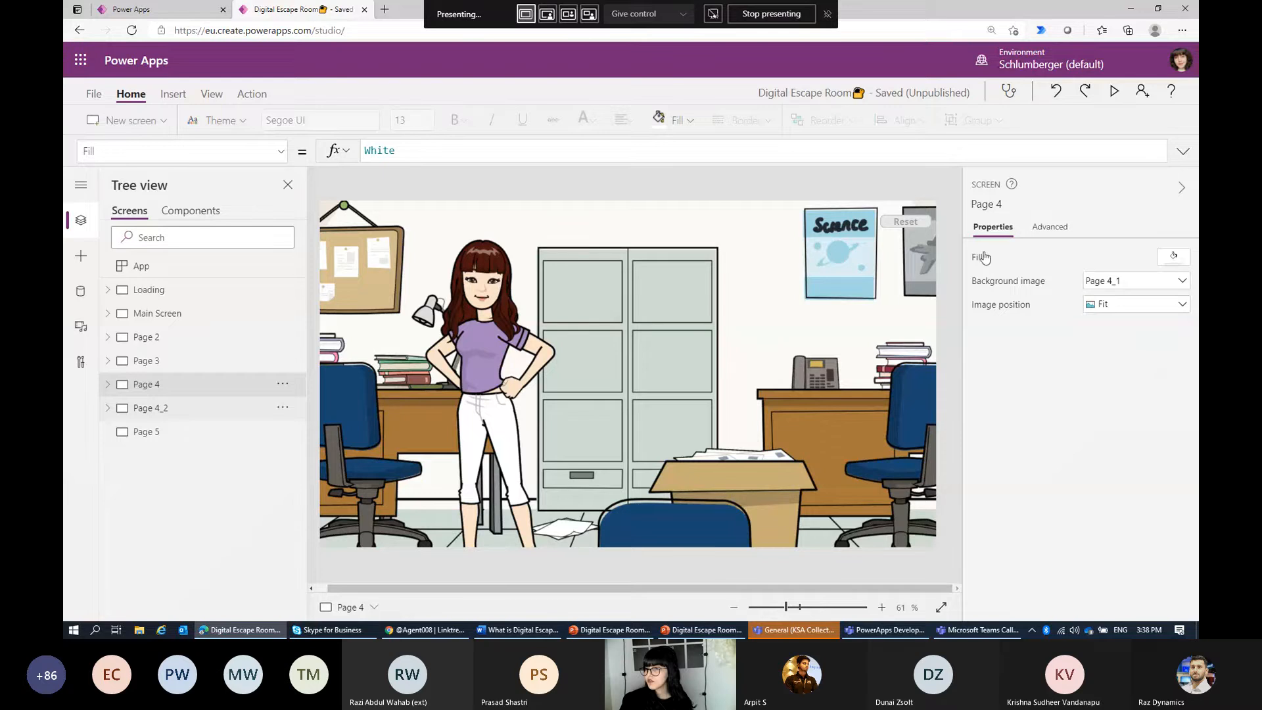
key("Down")
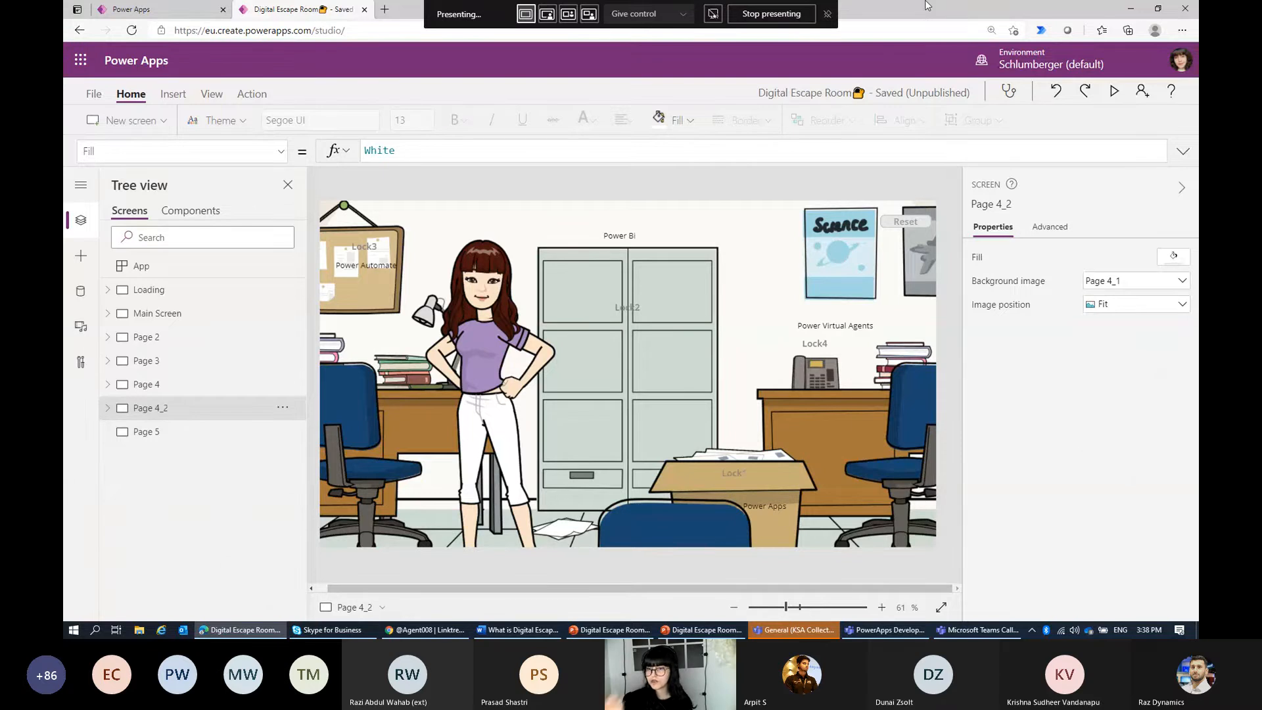
left_click(747, 482)
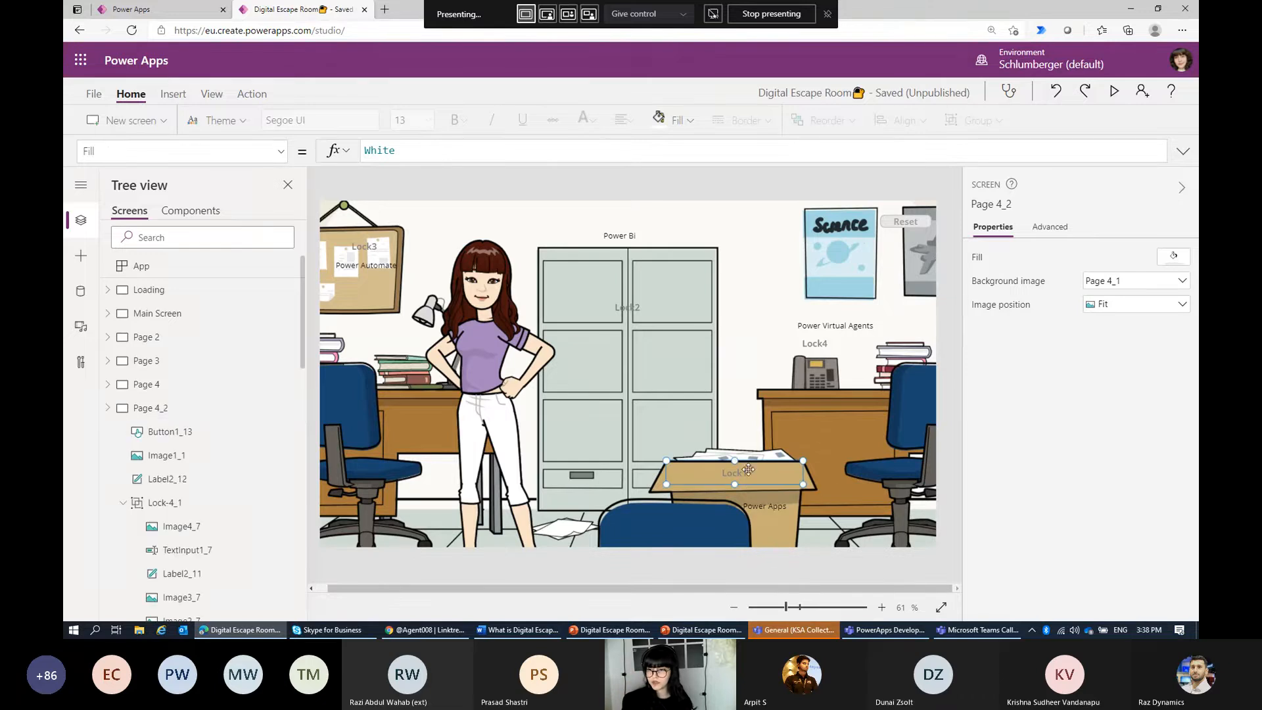
Step: Check the Power Apps answer label and the Lock1 button's OnSelect formula, then preview Page 4_2 to open the first lock's popup and exit
left_click(770, 505)
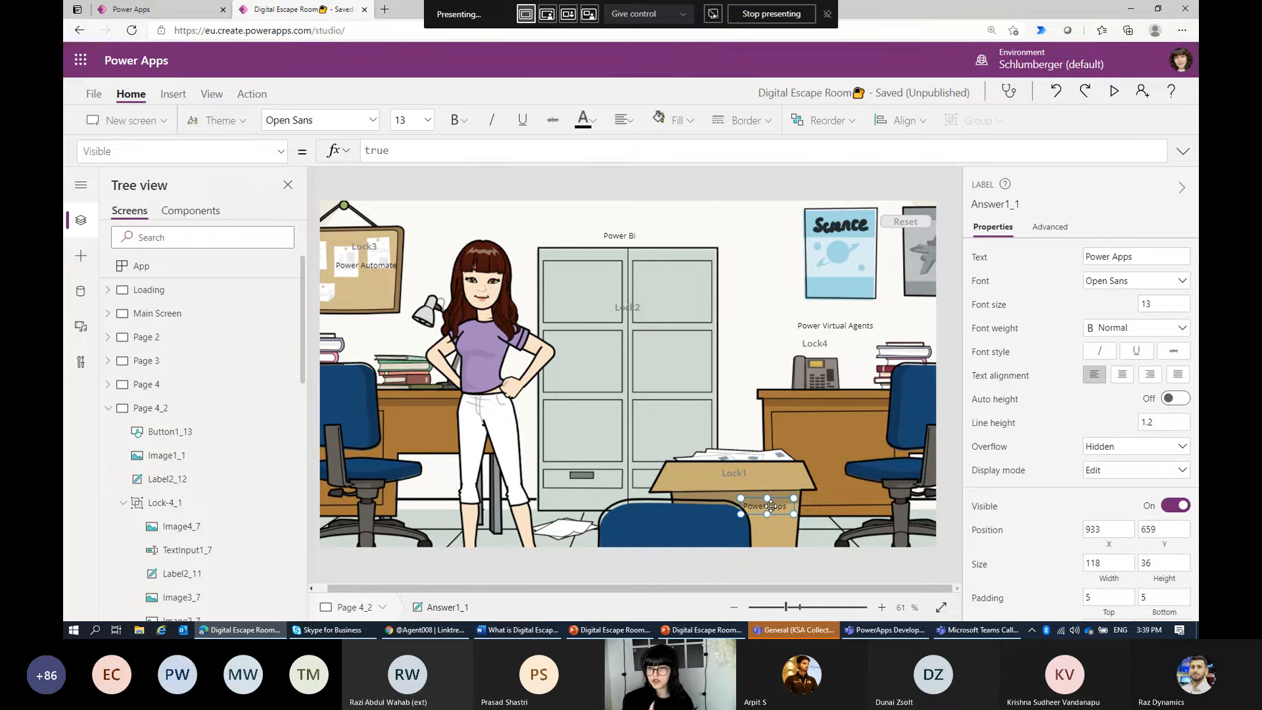
left_click(759, 479)
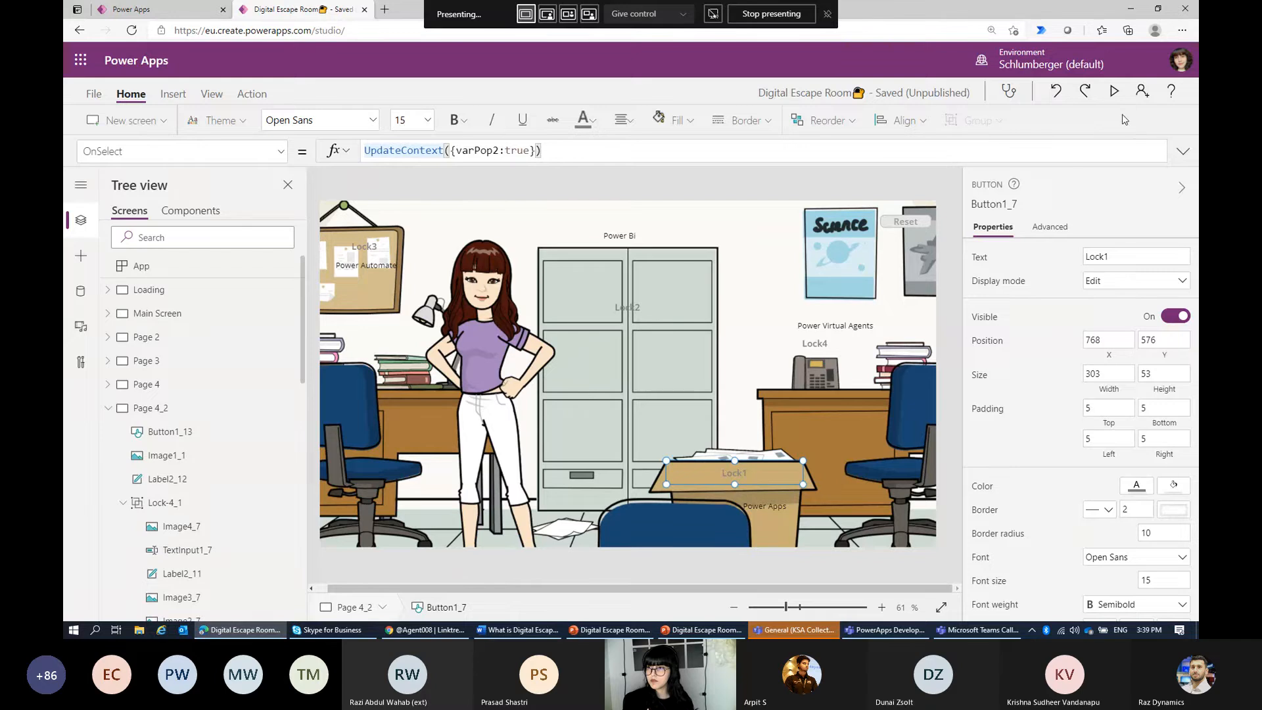
left_click(1114, 91)
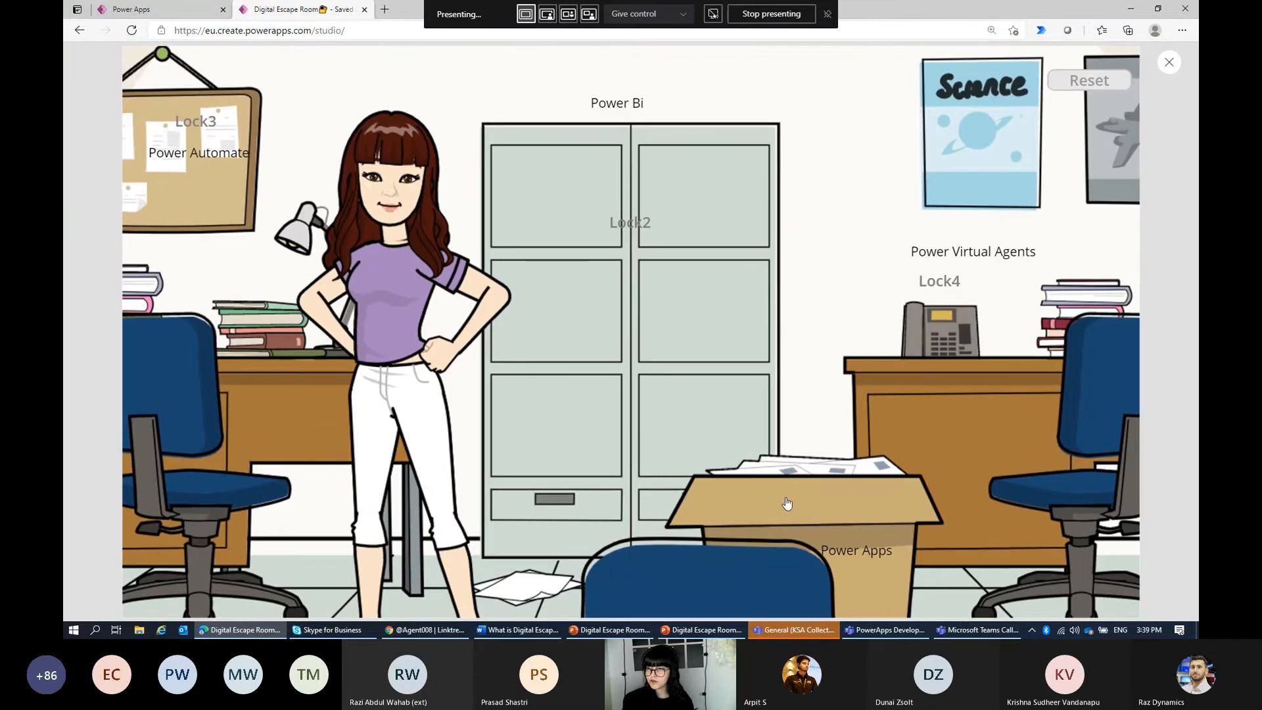
left_click(787, 504)
key("Escape")
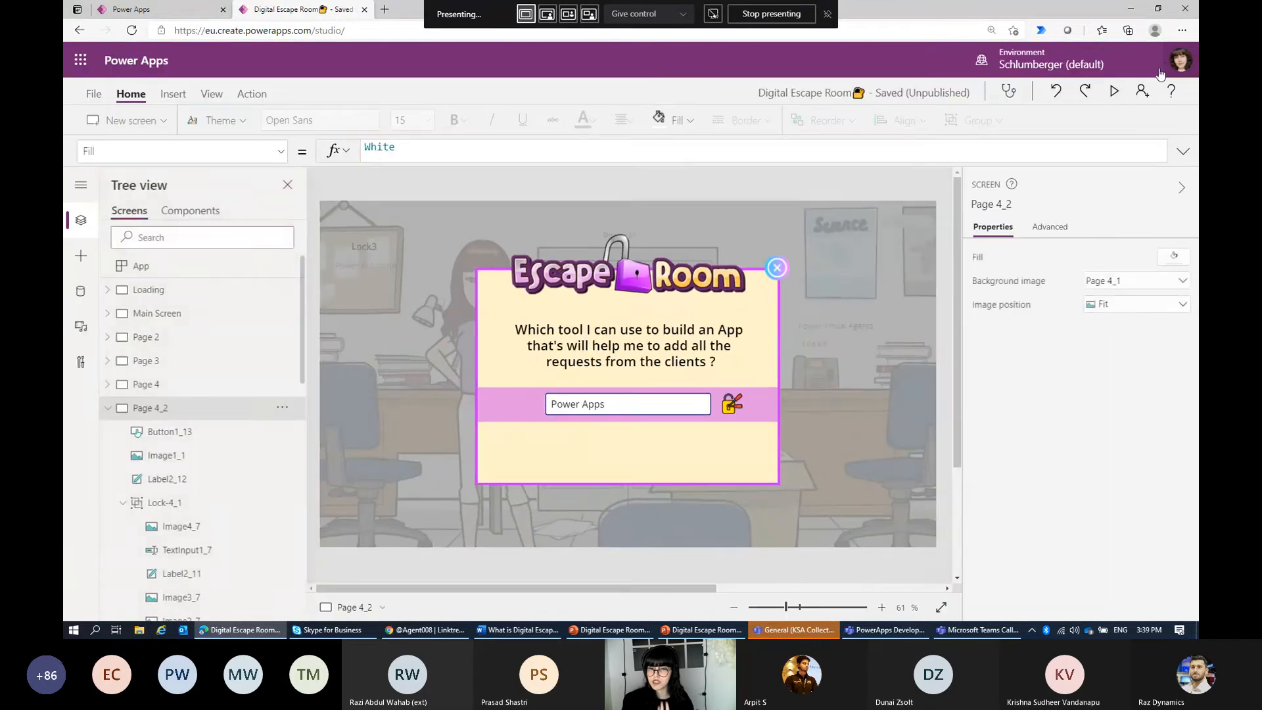
Step: Find and select the Lock-1_1 group among the controls of Page 4_2
scroll(203, 476, "down", 3)
left_click(170, 392)
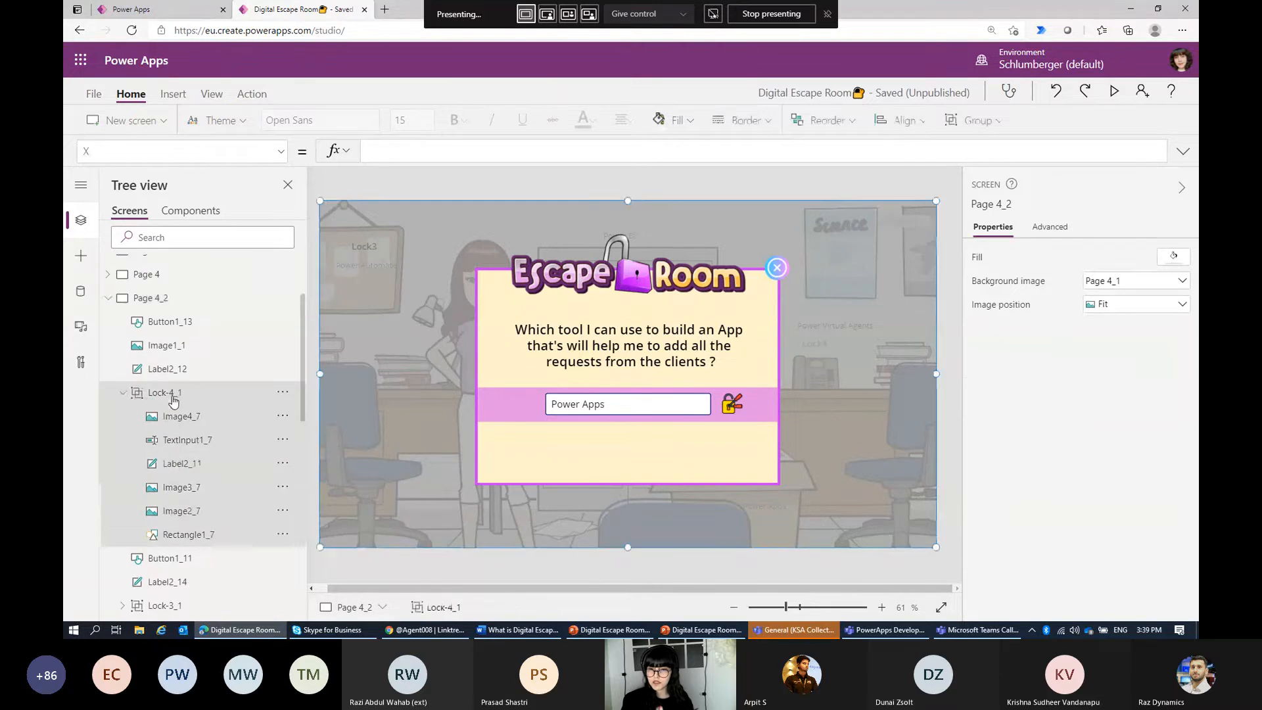
scroll(280, 509, "down", 3)
left_click(246, 536)
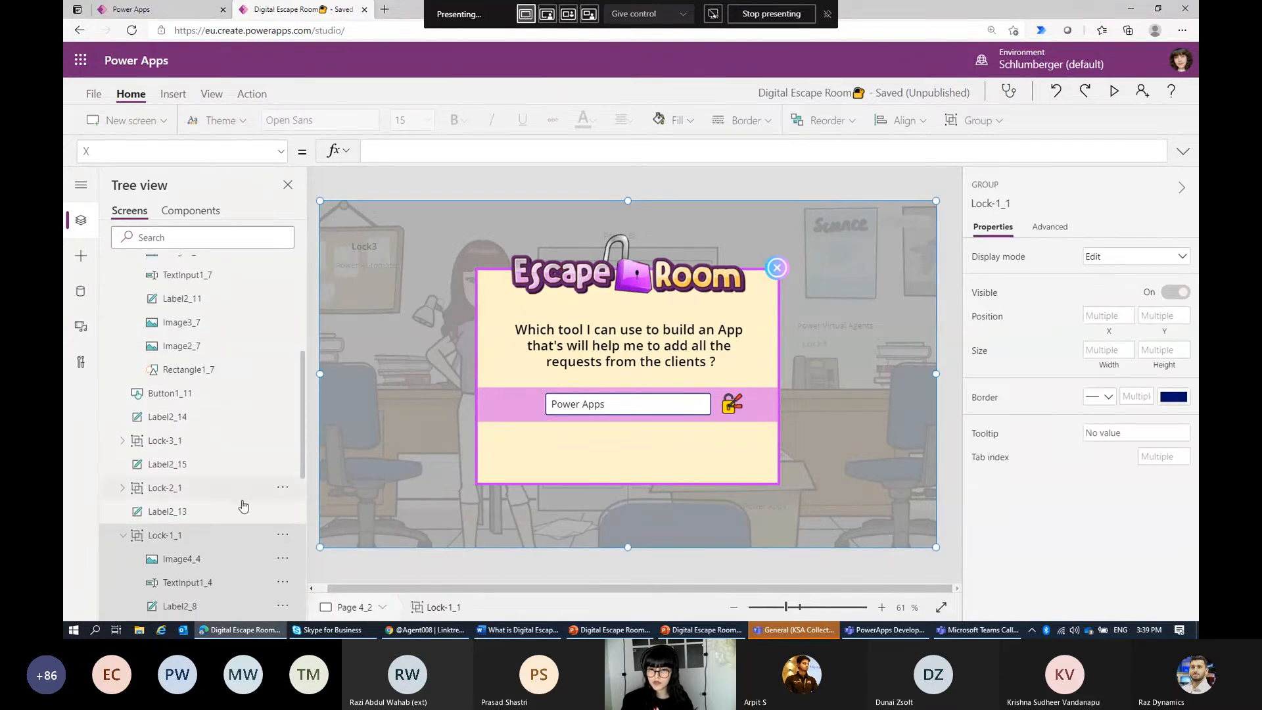
scroll(240, 509, "down", 2)
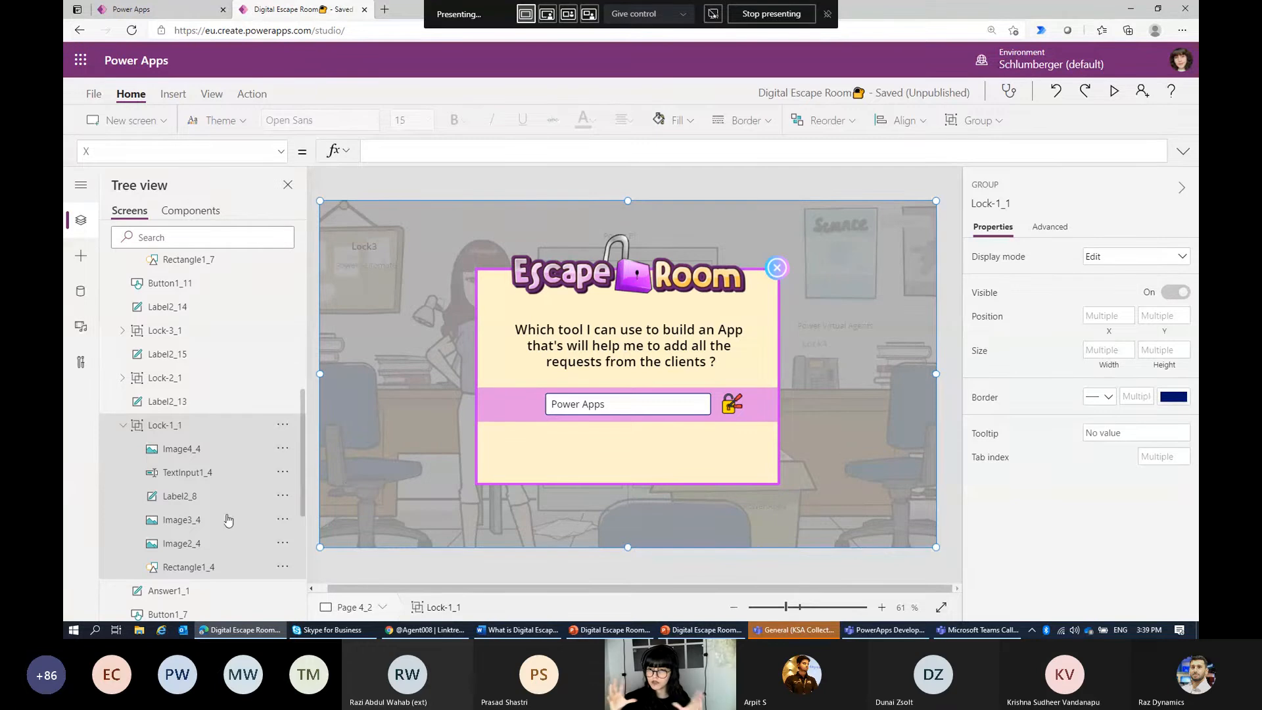
Step: Change the color of the Lock-1_1 group's Rectangle1_4 overlay to white (FFFFFF) with an alpha of about 73
left_click(402, 524)
left_click(1173, 397)
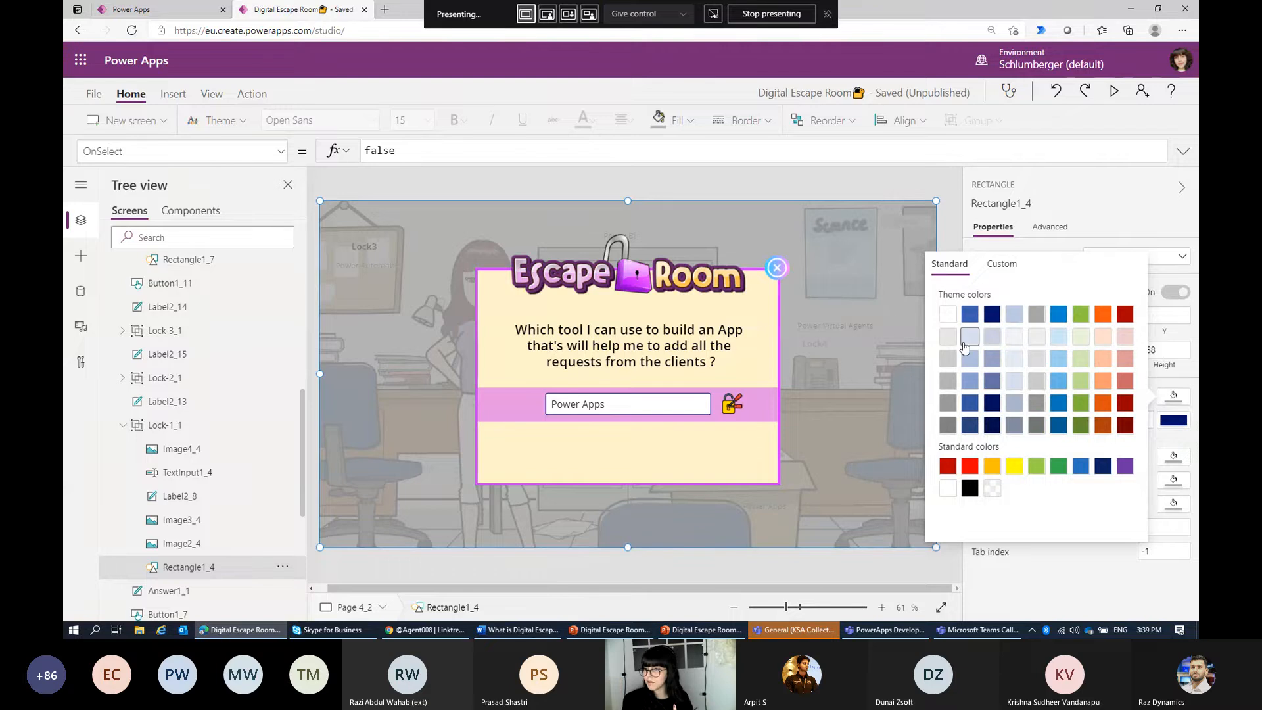
left_click(947, 314)
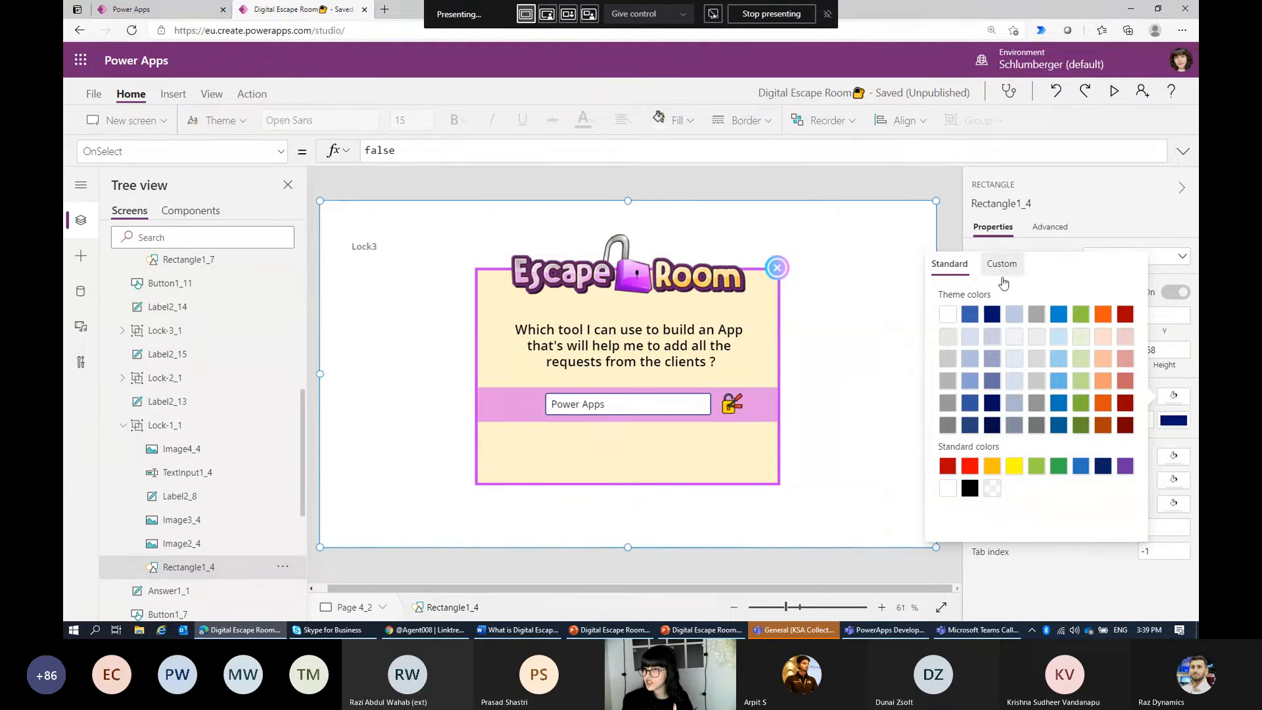
left_click(1002, 264)
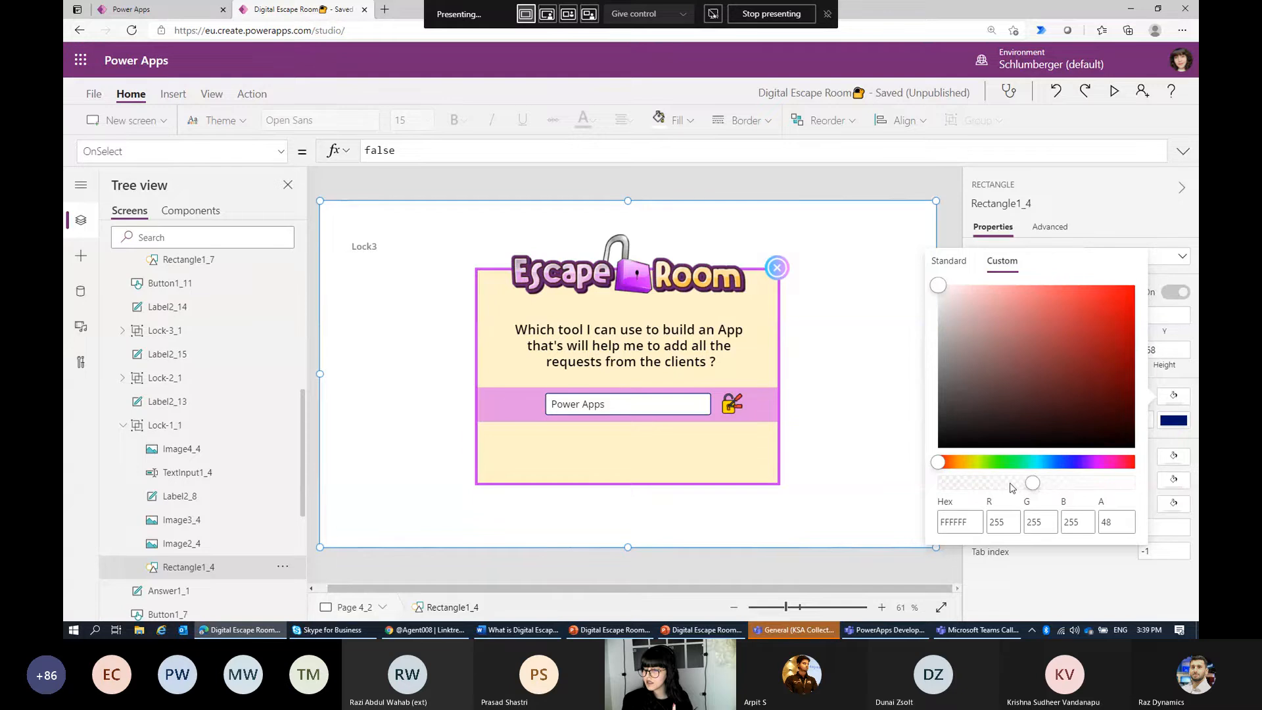
left_click(1032, 483)
left_click(1053, 483)
left_click(1081, 483)
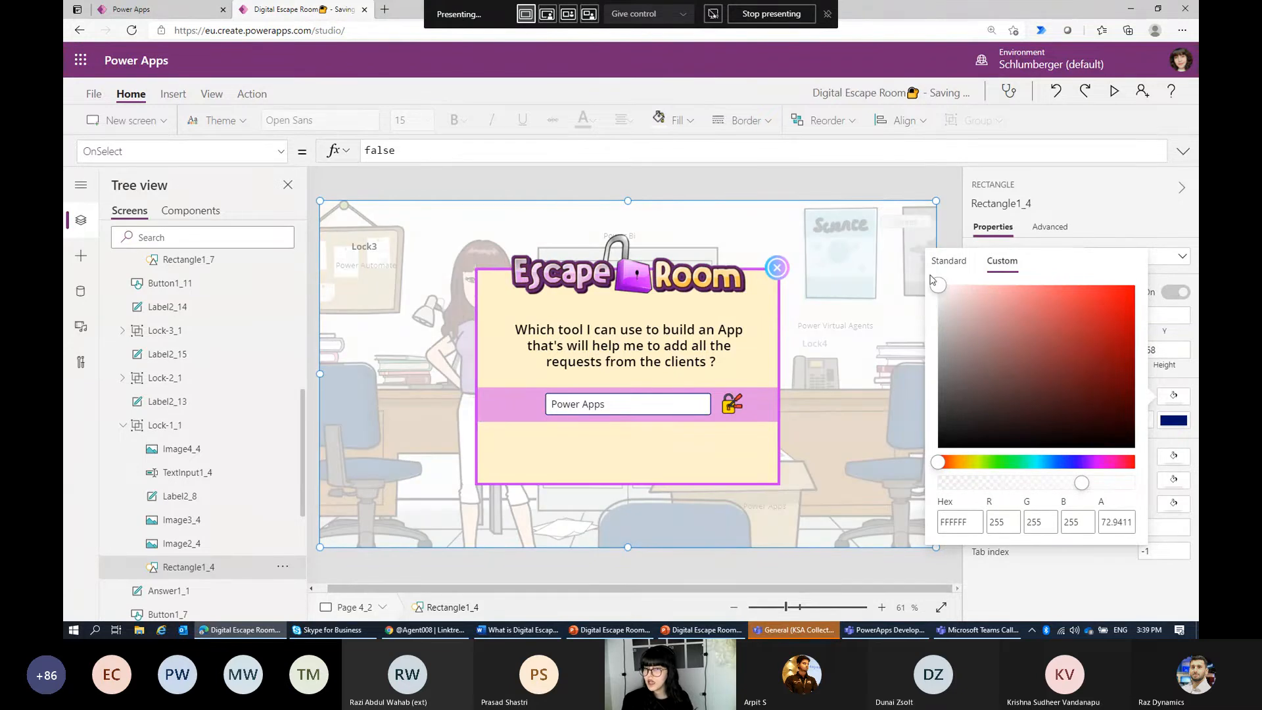
Step: Examine the popup's Image2_4 background, Label2_8 question, TextInput1_4 answer field and the OnSelect formula of the Image4_4 locksmith image
left_click(208, 549)
left_click(208, 550)
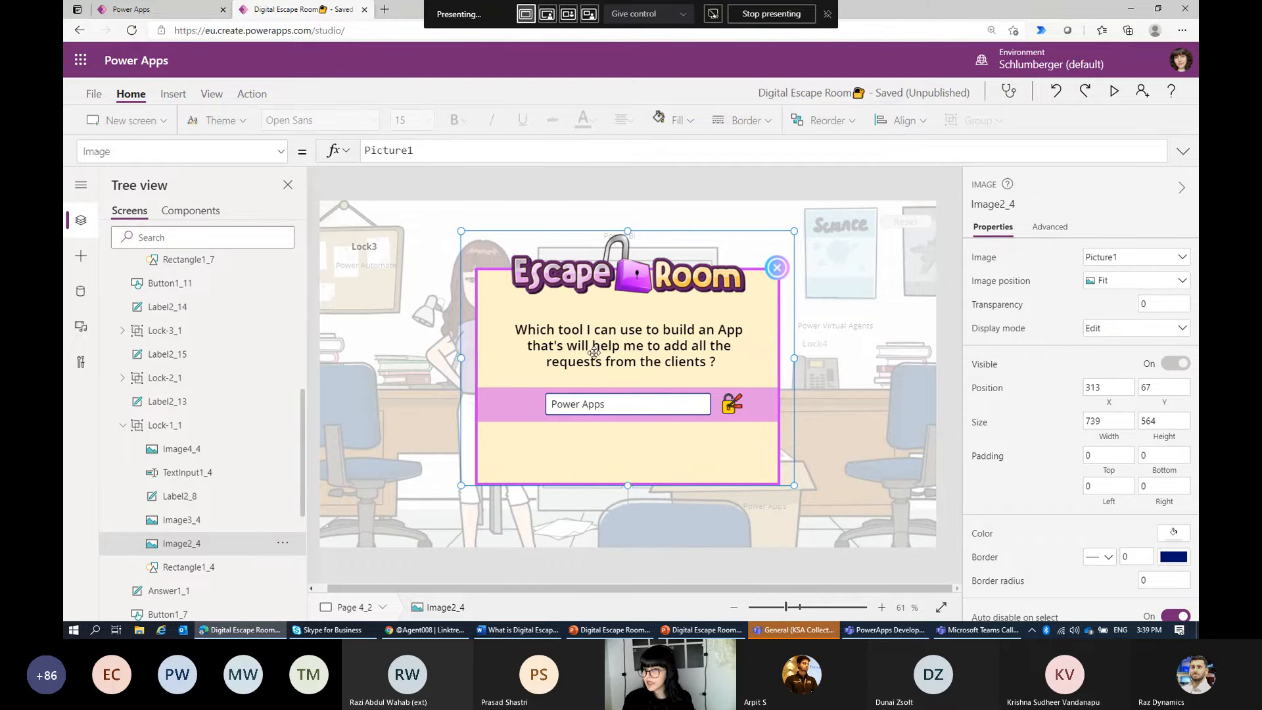
left_click(637, 345)
left_click(636, 346)
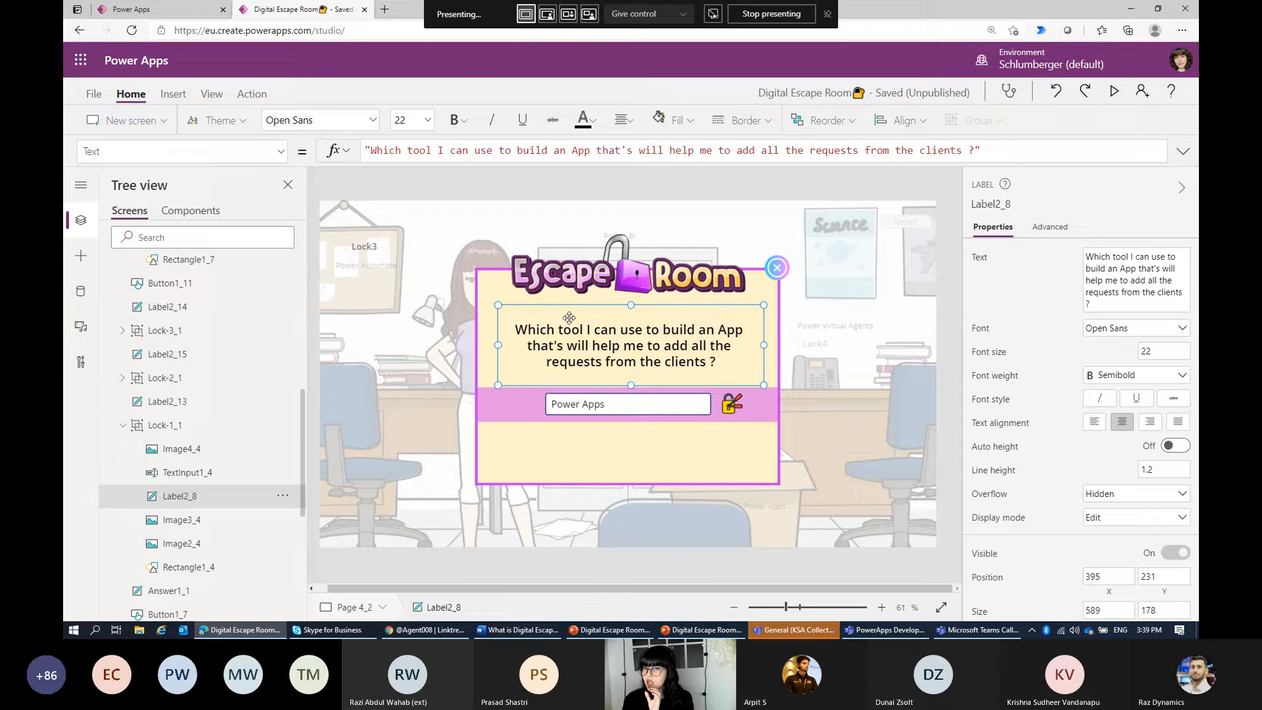
left_click(674, 424)
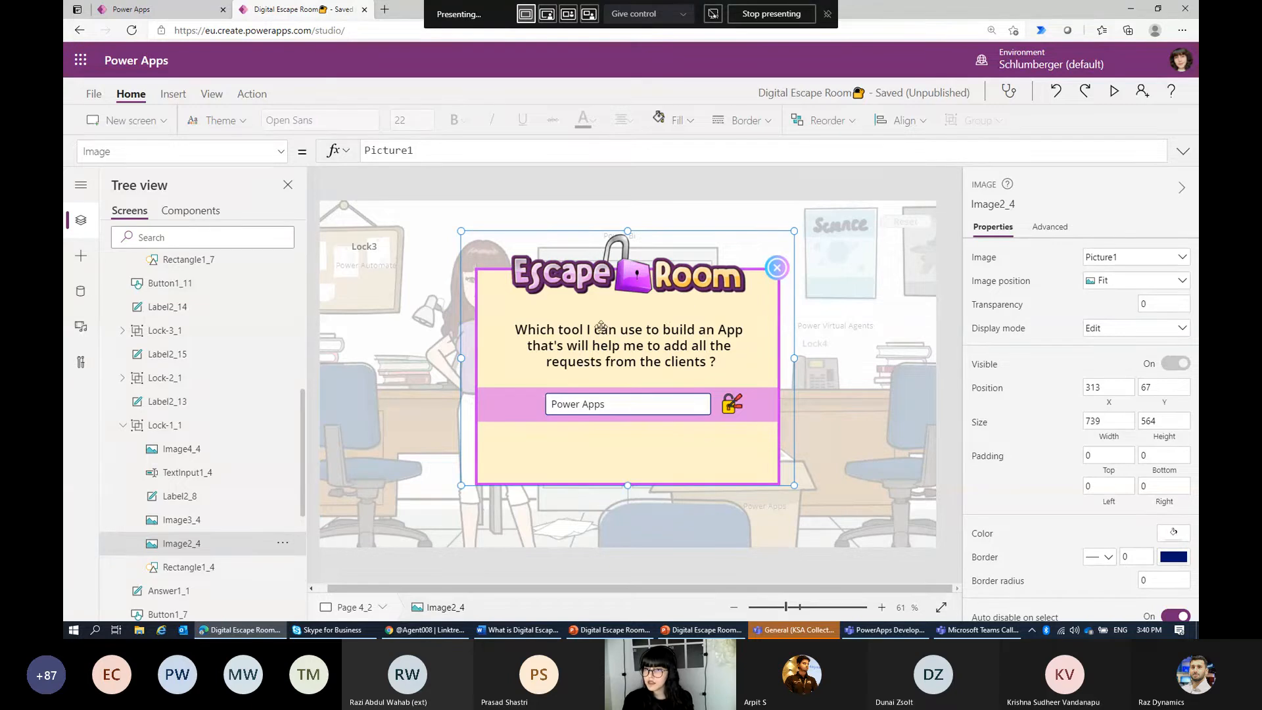
left_click(183, 494)
left_click(612, 404)
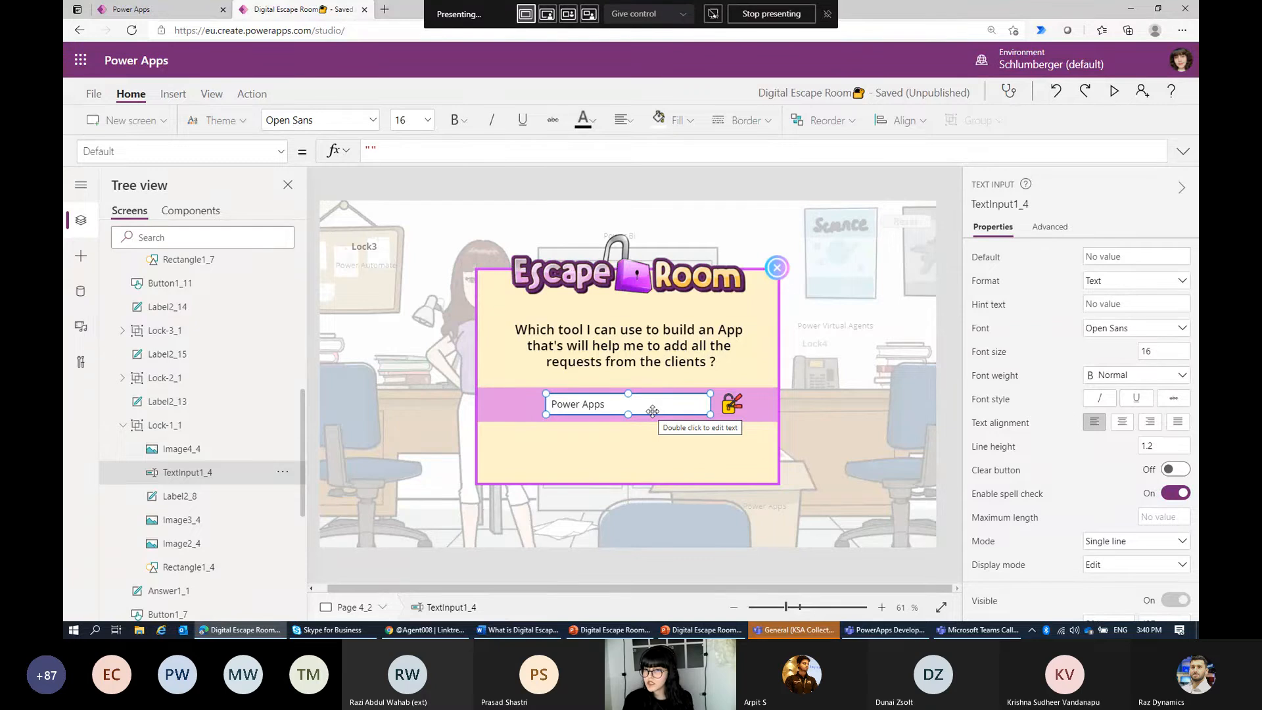
left_click(731, 404)
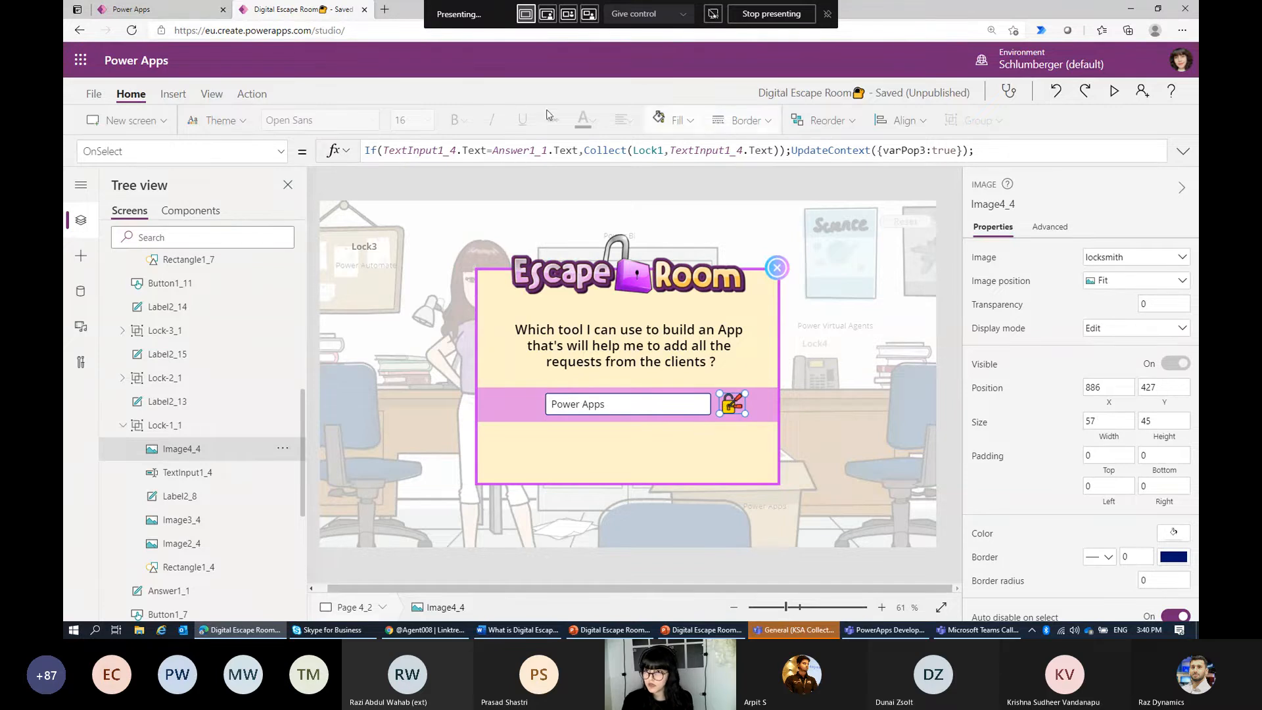
Step: Glance at the insertable icons, then select the popup's Image3_4 close image to view its OnSelect formula
left_click(170, 94)
left_click(866, 120)
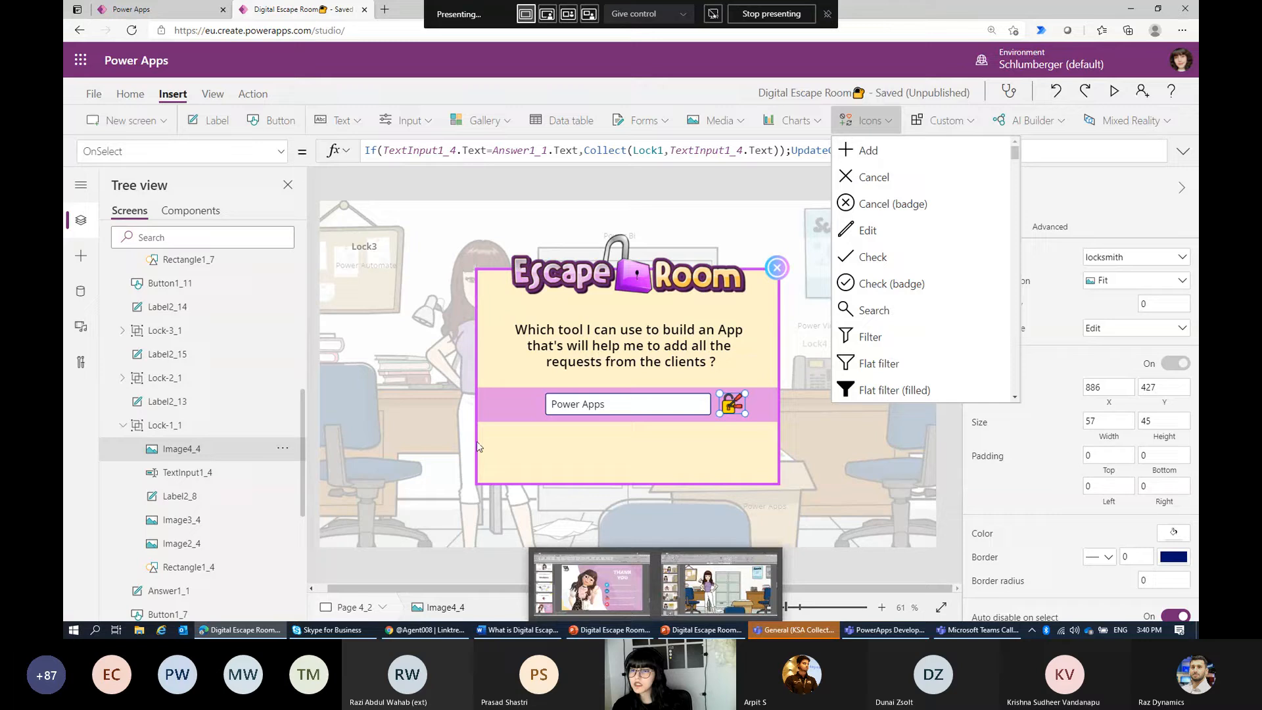
left_click(657, 364)
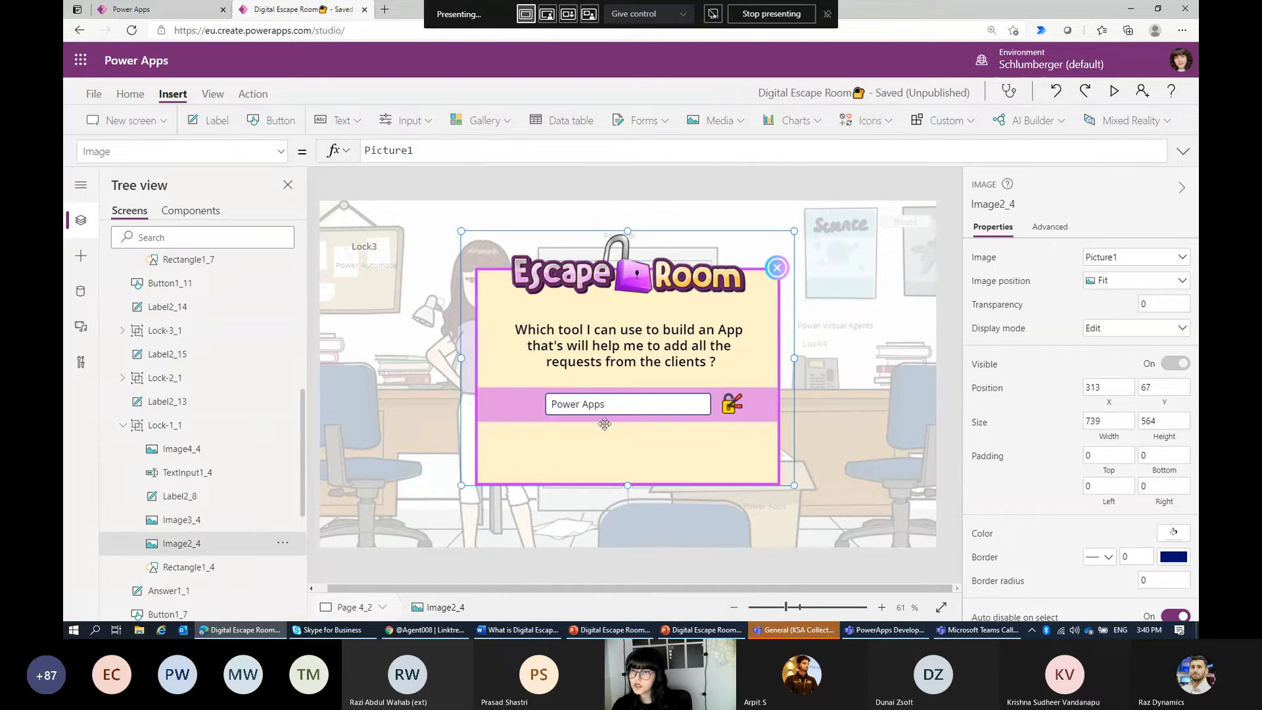
left_click(779, 273)
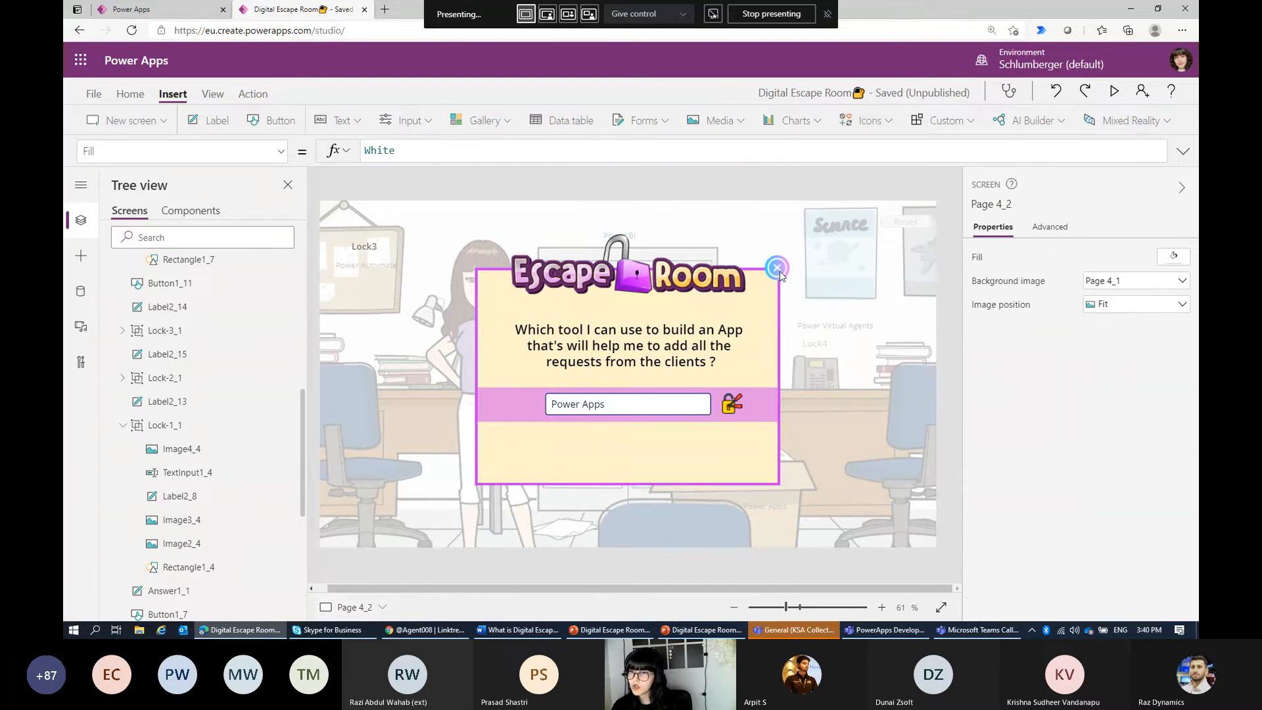
left_click(777, 269)
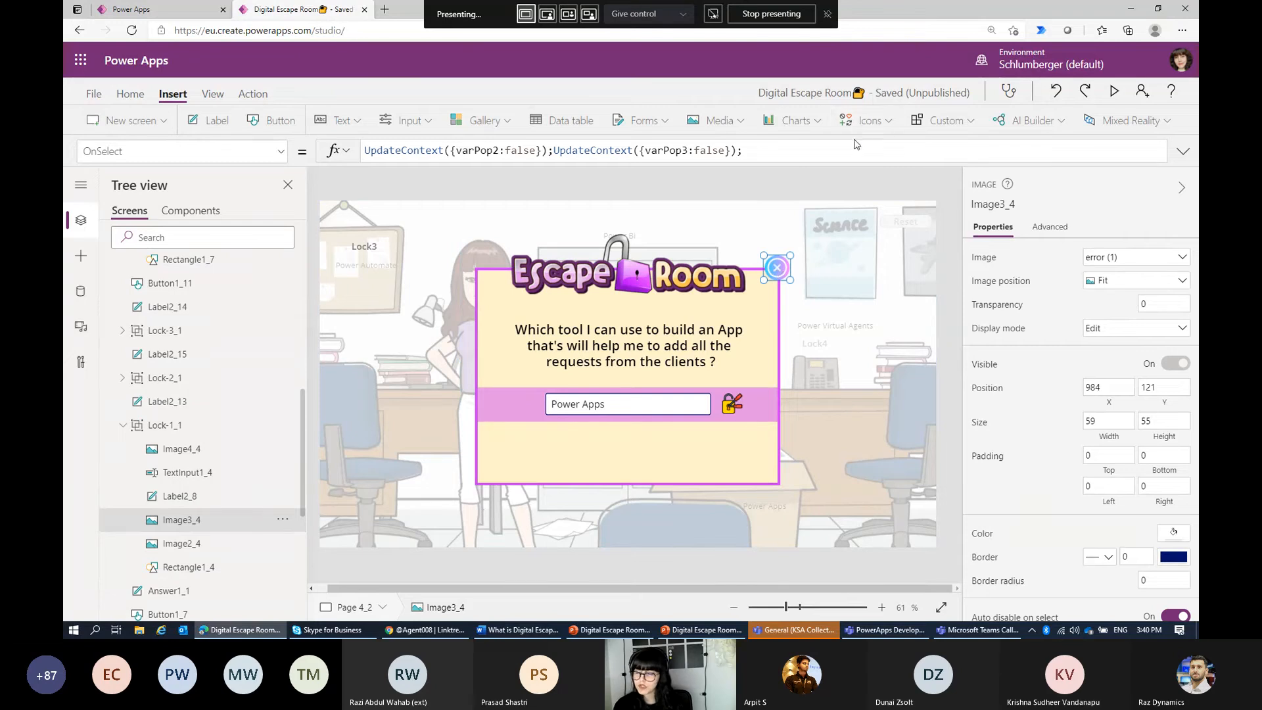
Step: Browse the insertable icons and shapes from the cancel icons through to the star shapes, without adding any
left_click(867, 120)
scroll(854, 211, "down", 5)
scroll(855, 212, "down", 10)
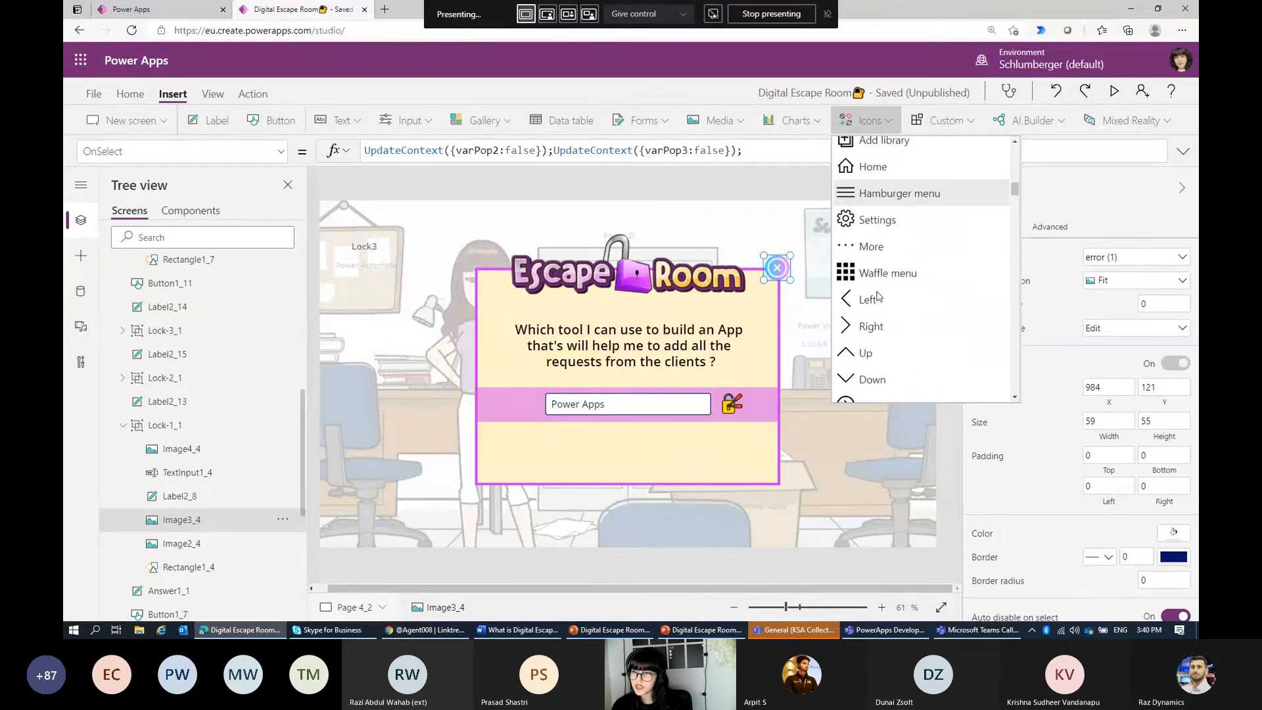
scroll(876, 345, "down", 3)
scroll(879, 360, "down", 12)
scroll(880, 363, "down", 15)
scroll(878, 364, "down", 12)
scroll(878, 363, "down", 12)
scroll(876, 366, "down", 12)
scroll(877, 365, "down", 5)
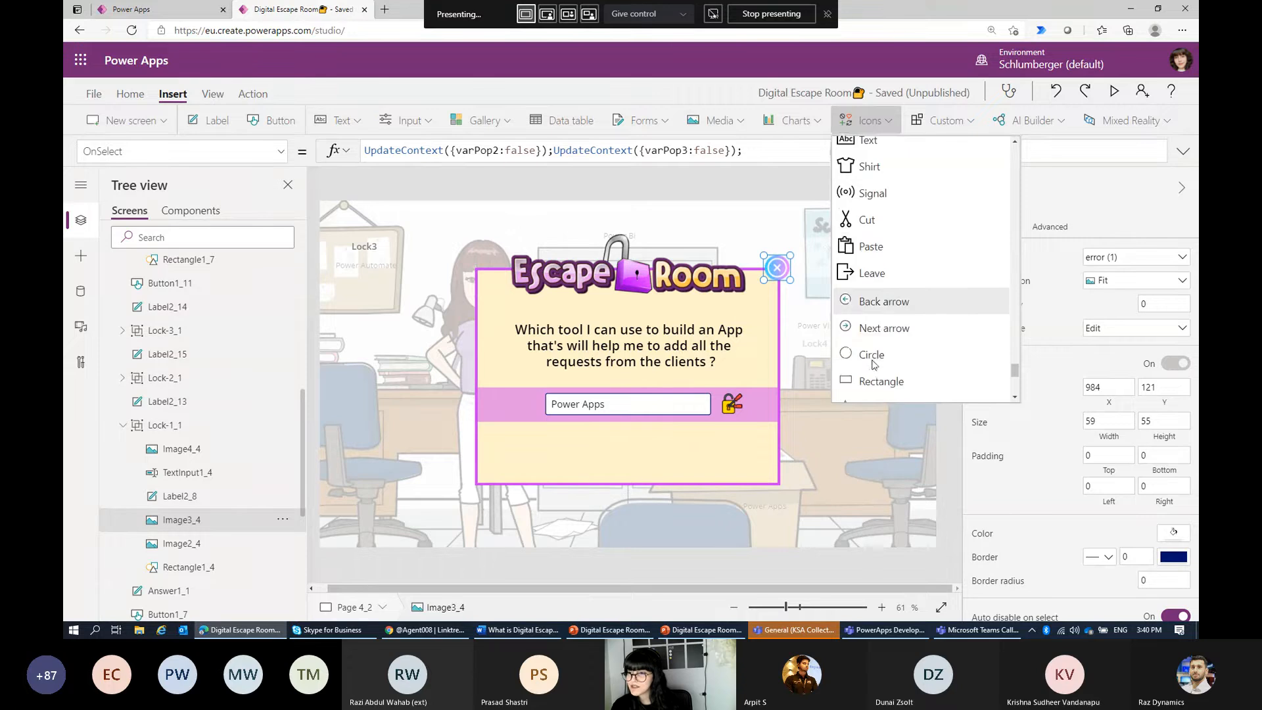
scroll(874, 365, "down", 6)
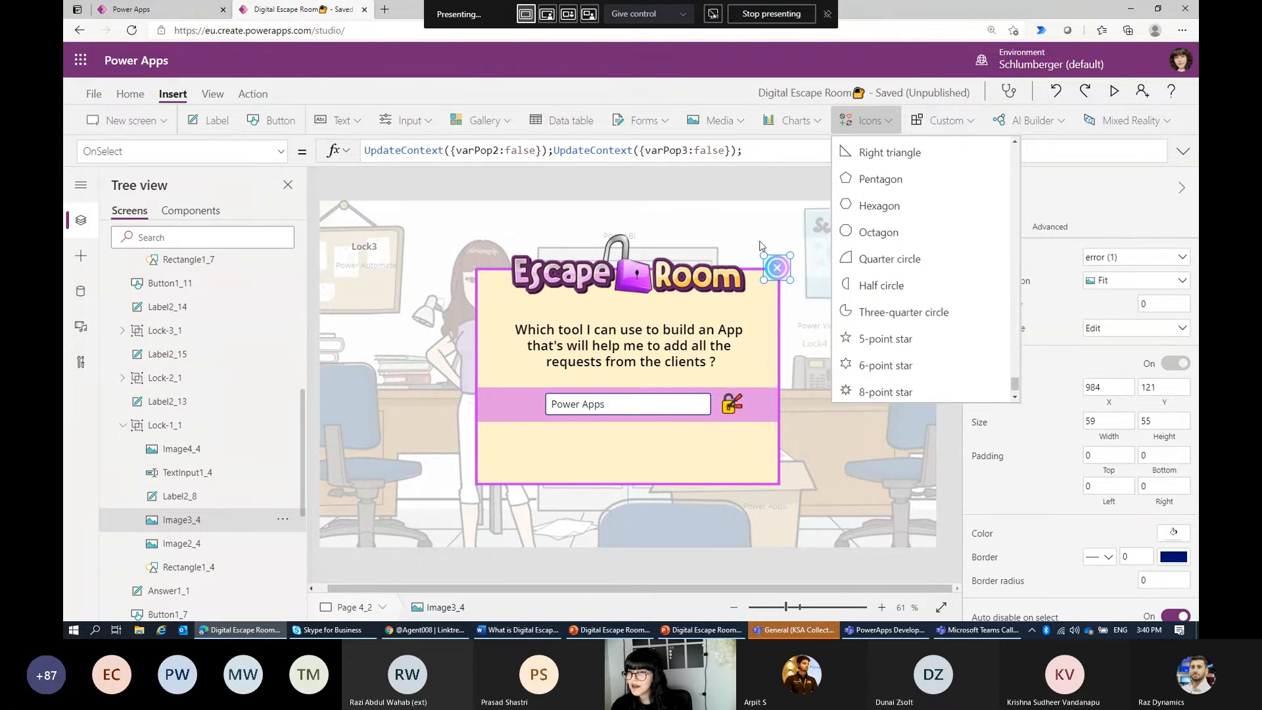
left_click(770, 270)
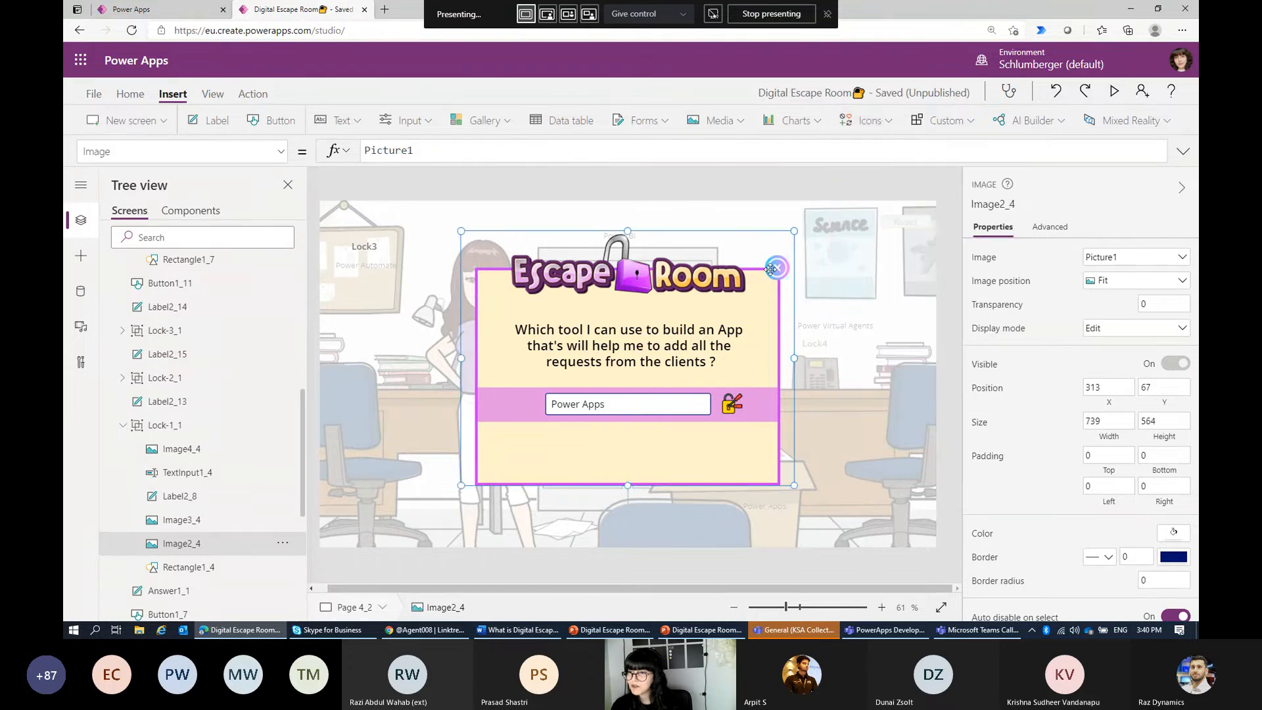
left_click(871, 122)
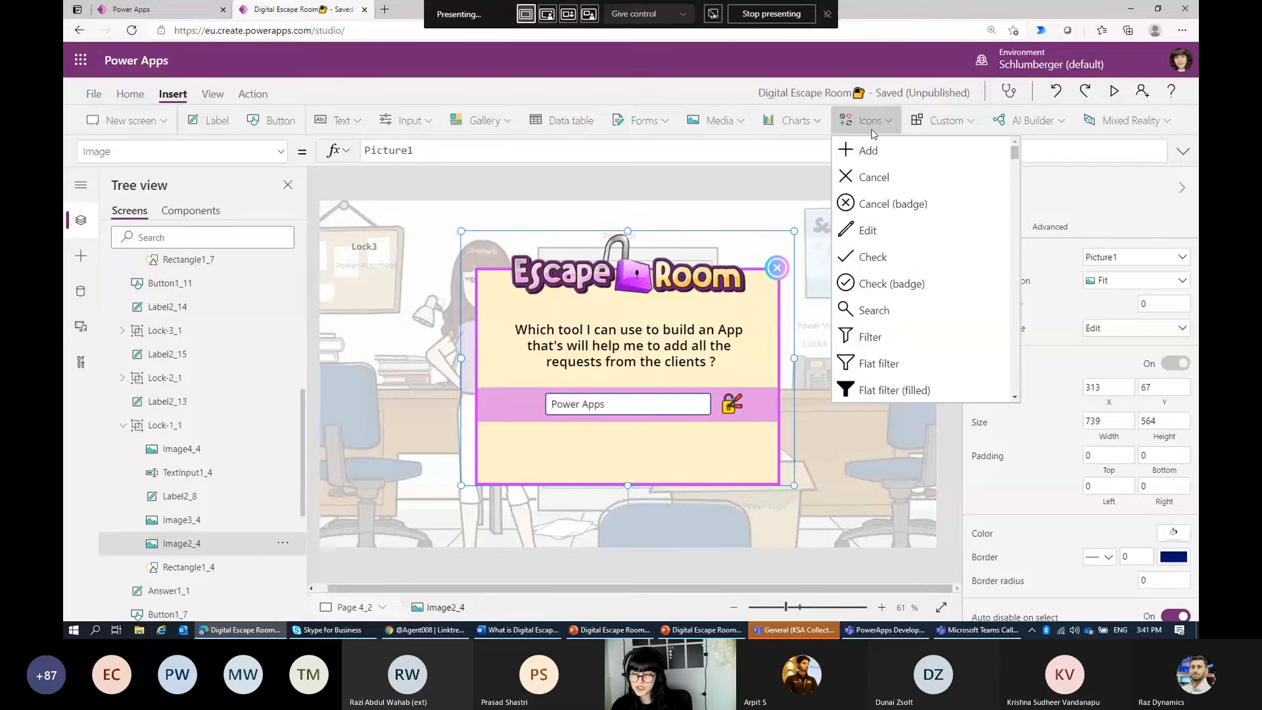
left_click(776, 272)
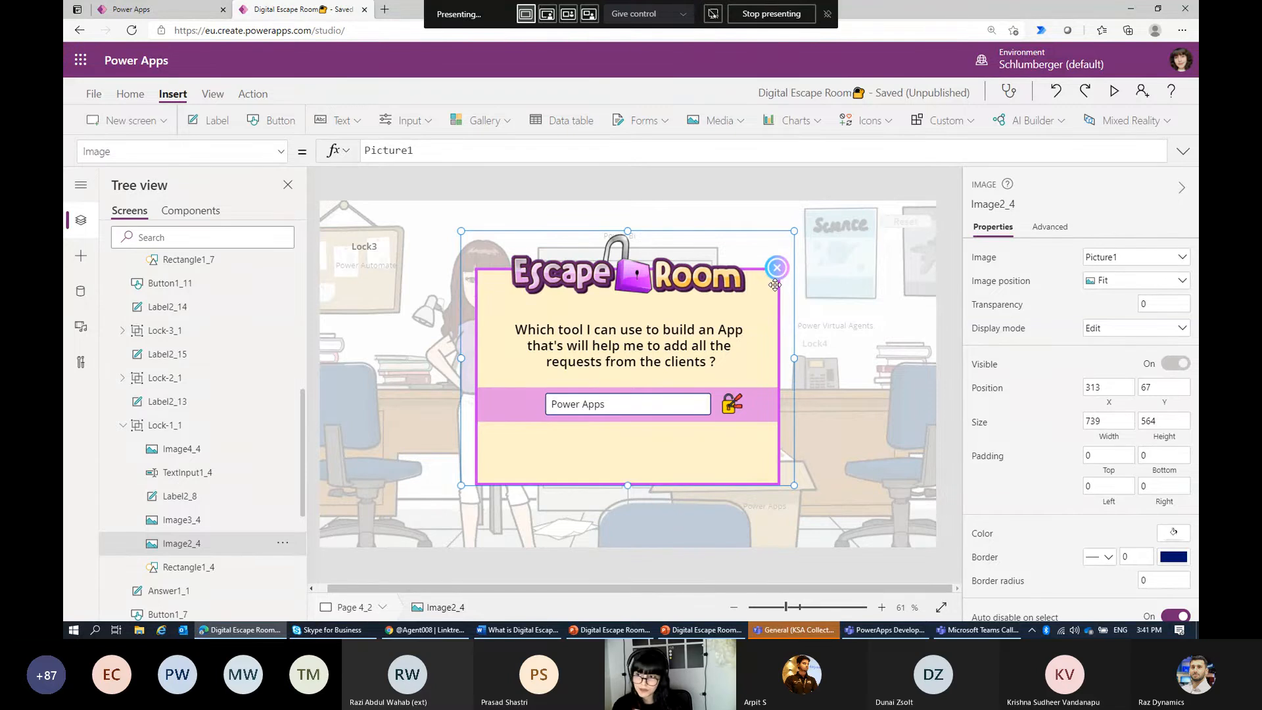
Step: Review the Image3_4 close image's OnSelect formula again, along with the Label2_8 question and the Rectangle1_4 overlay
left_click(769, 180)
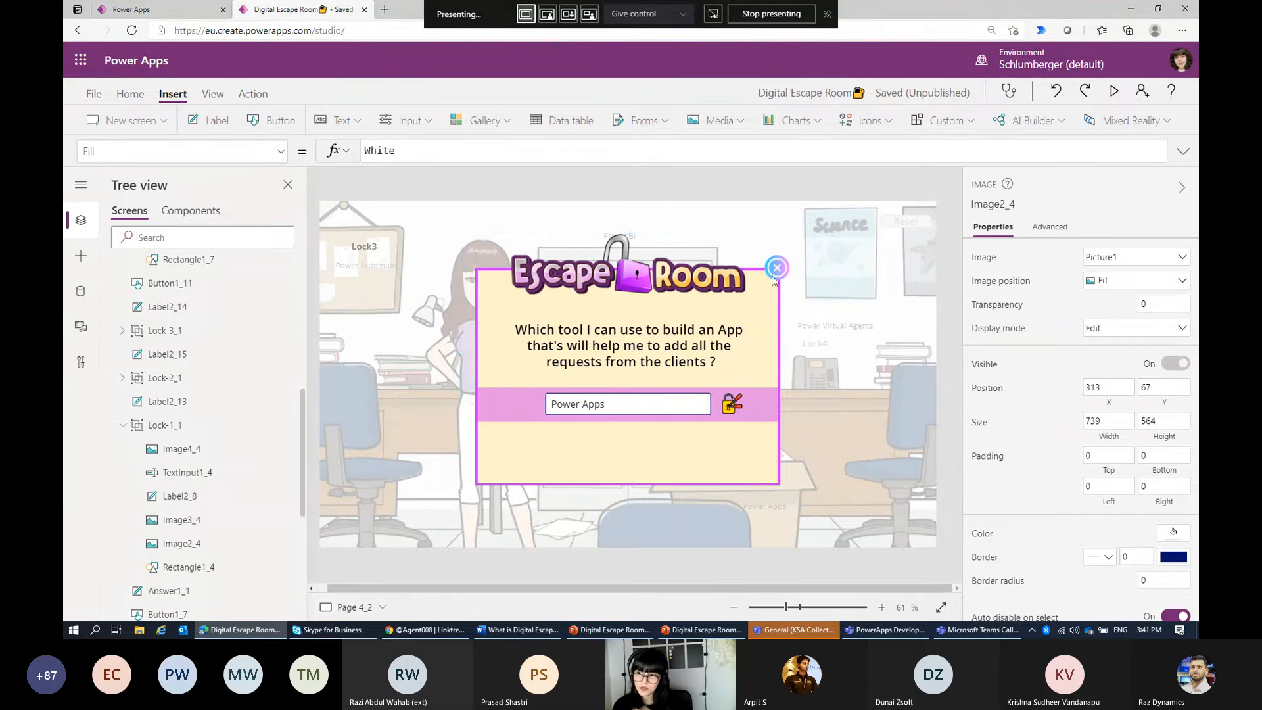
left_click(774, 279)
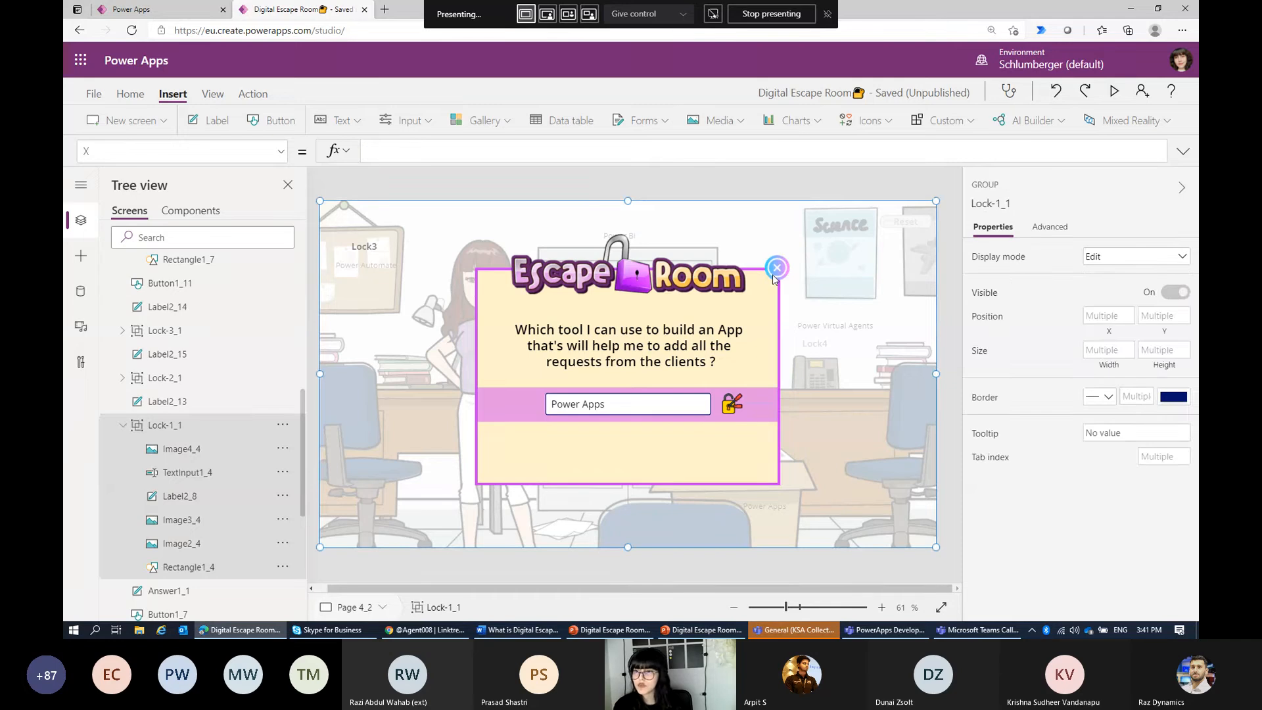
left_click(774, 278)
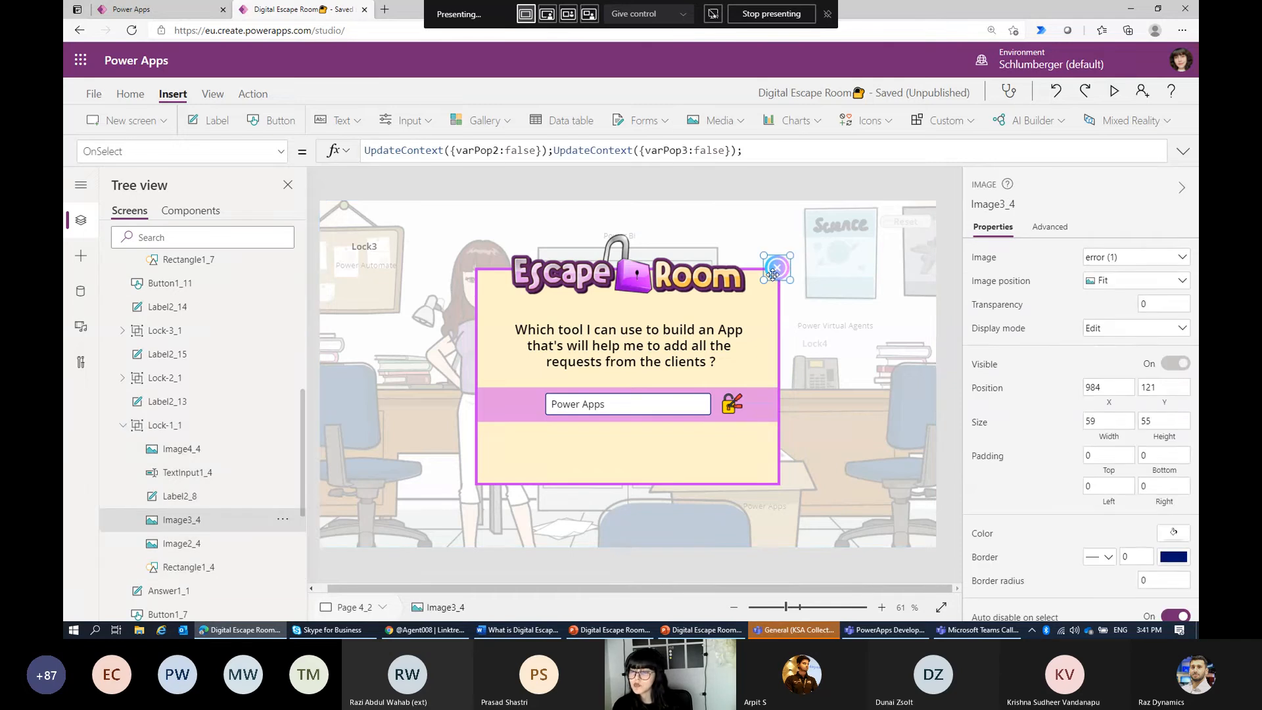
left_click(651, 341)
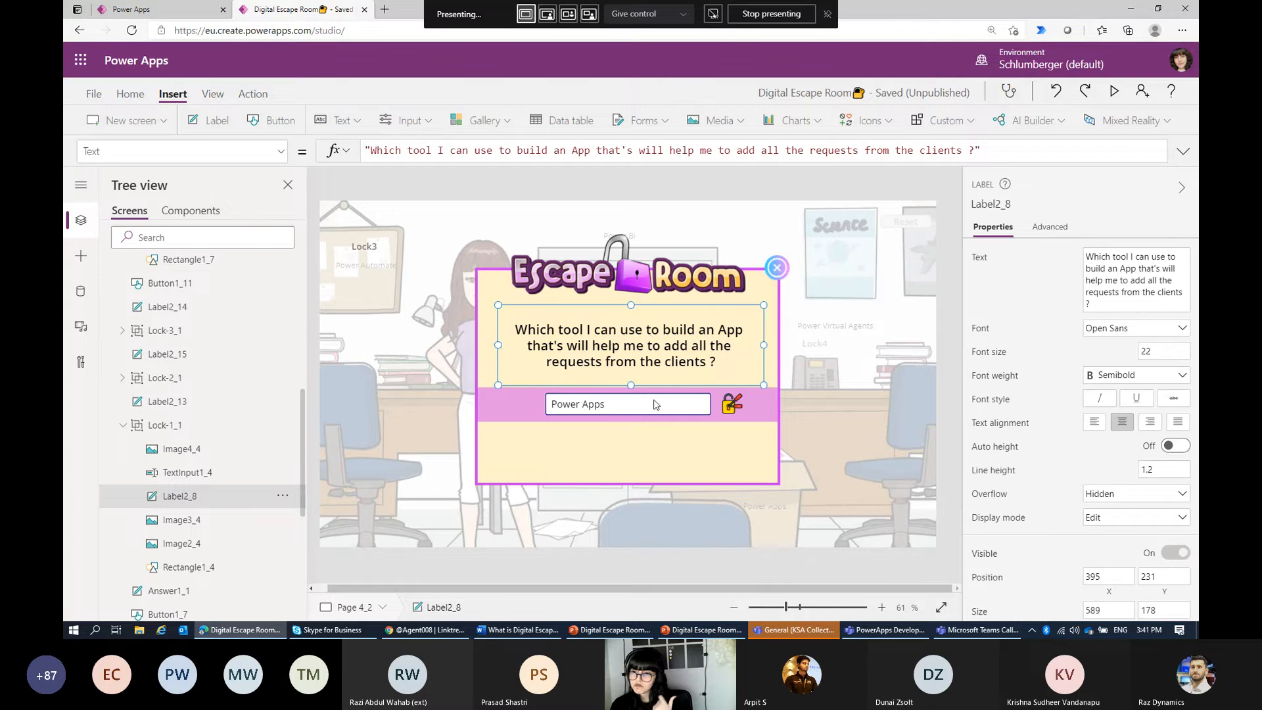
left_click(662, 464)
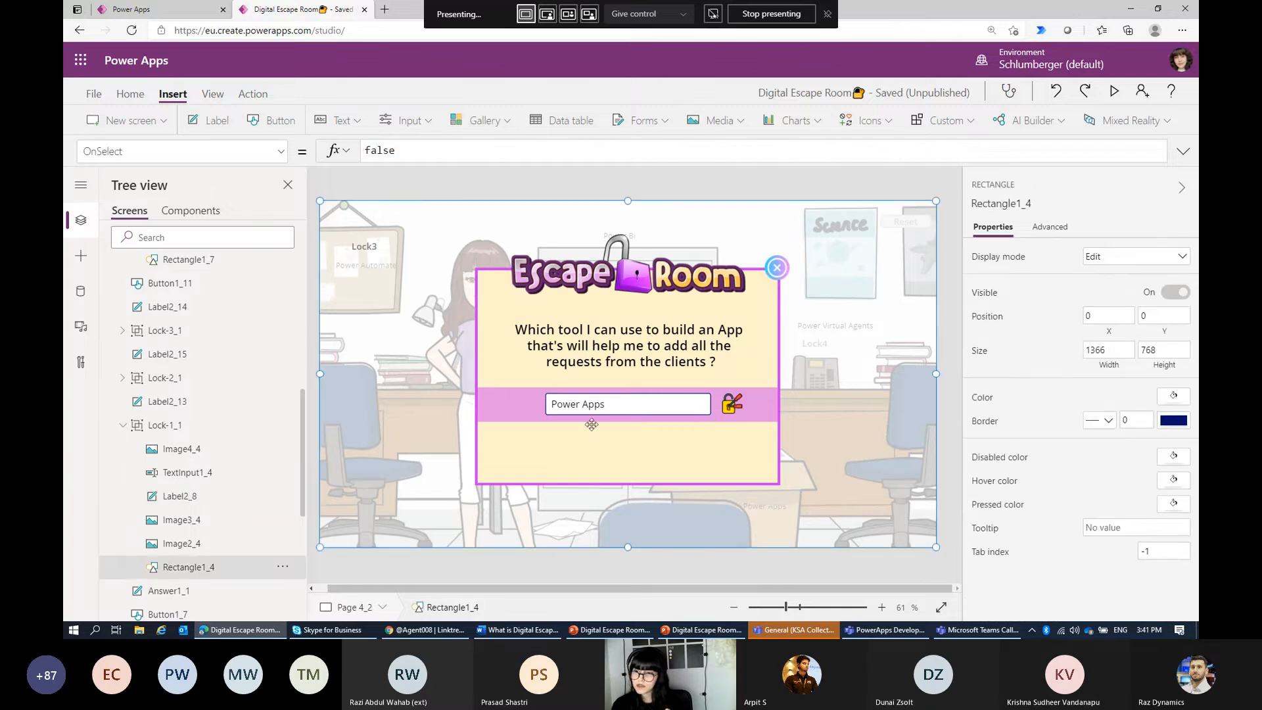
Step: Examine the Image4_4 locksmith image's If, Collect and UpdateContext formula, and test it in preview with the answer Power Apps
left_click(689, 579)
left_click(729, 405)
left_click(729, 404)
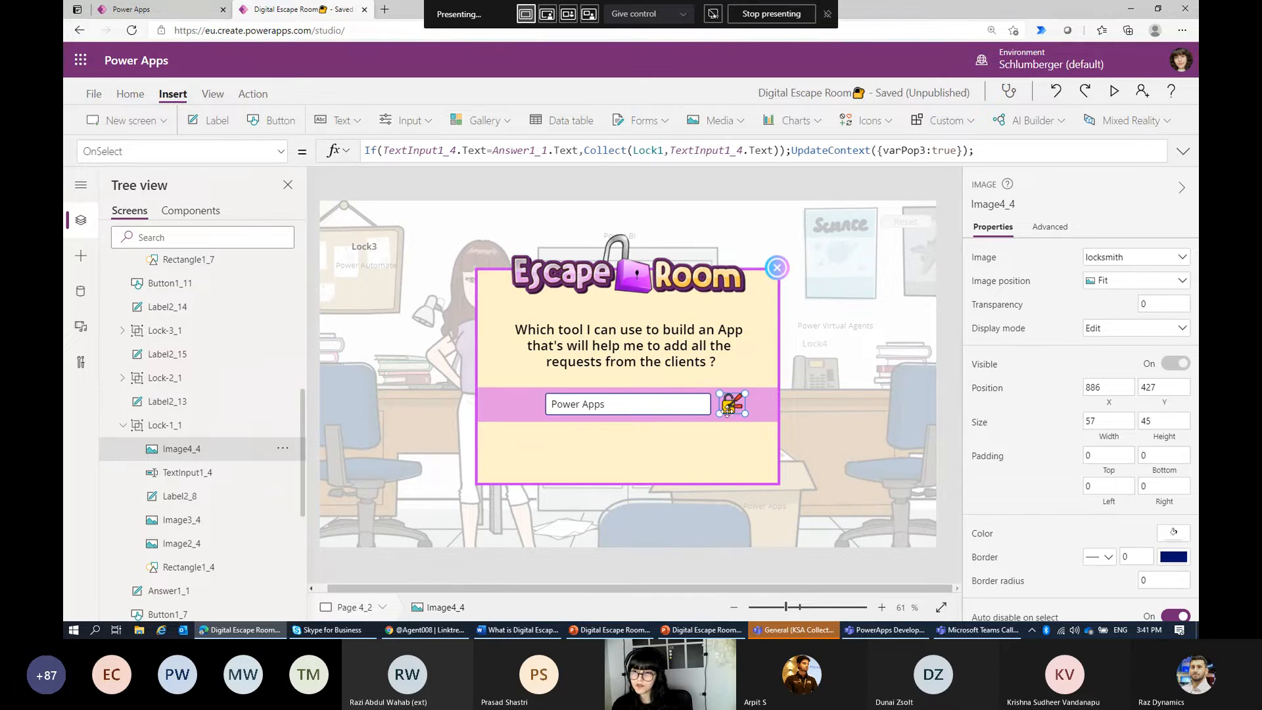
left_click(397, 151)
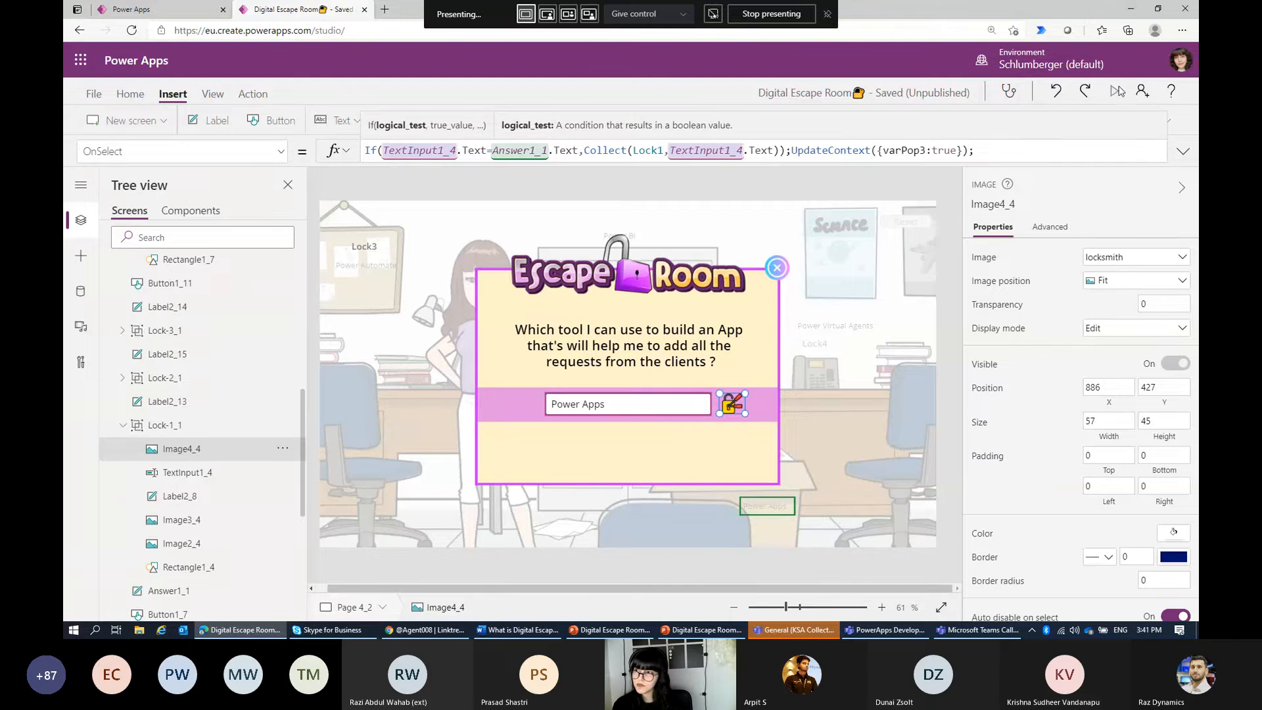
left_click(804, 150)
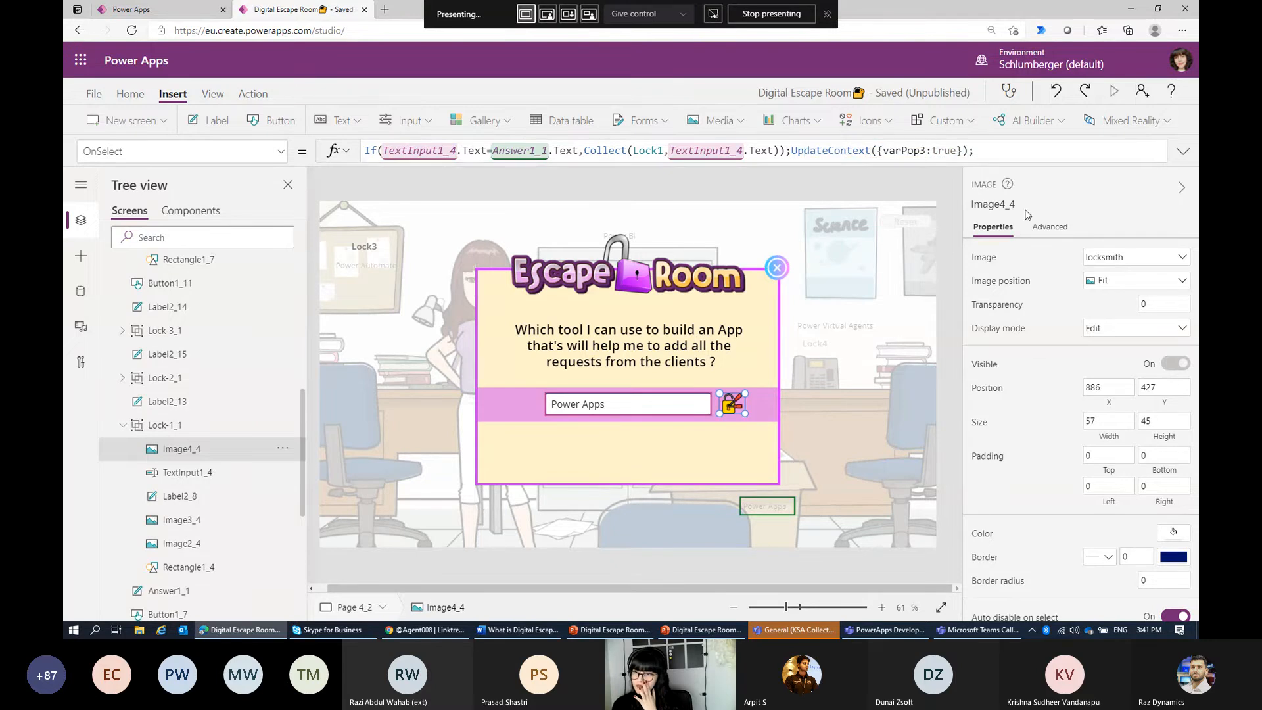
left_click(1114, 91)
left_click(802, 380)
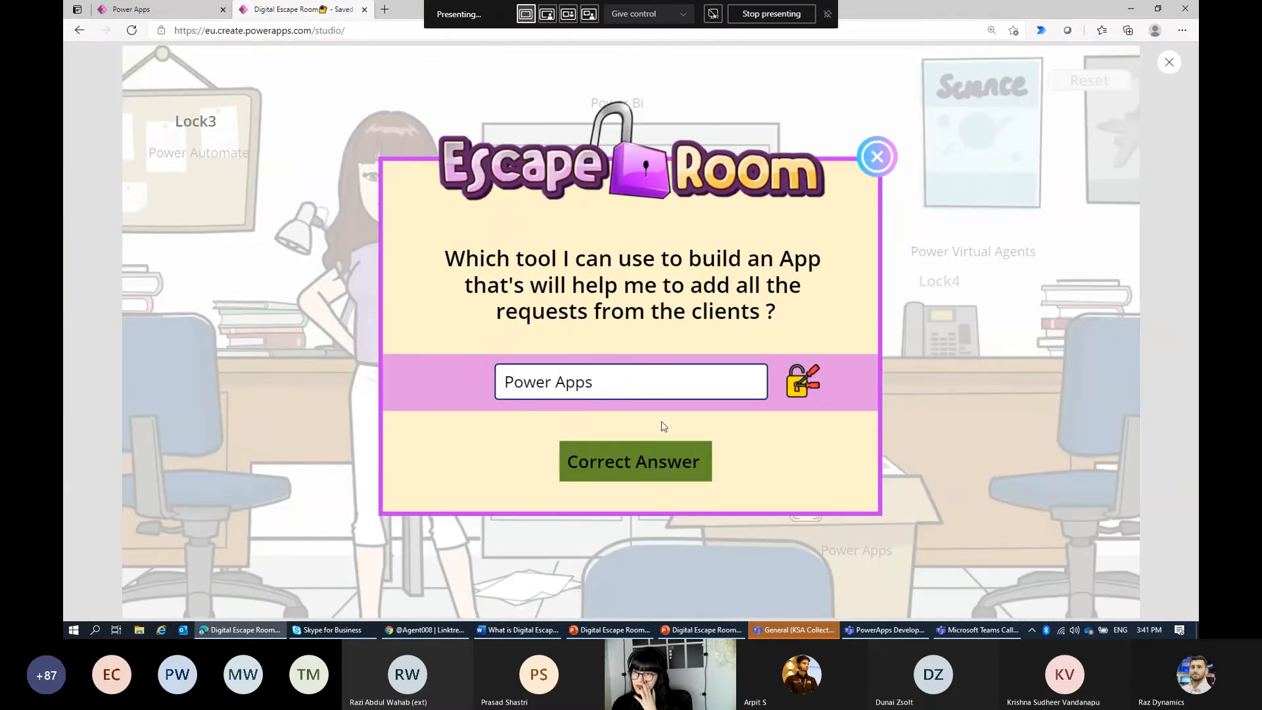
Step: Leave the preview and examine the Fill formula of the Correct Answer label, Label2_13
left_click(1168, 63)
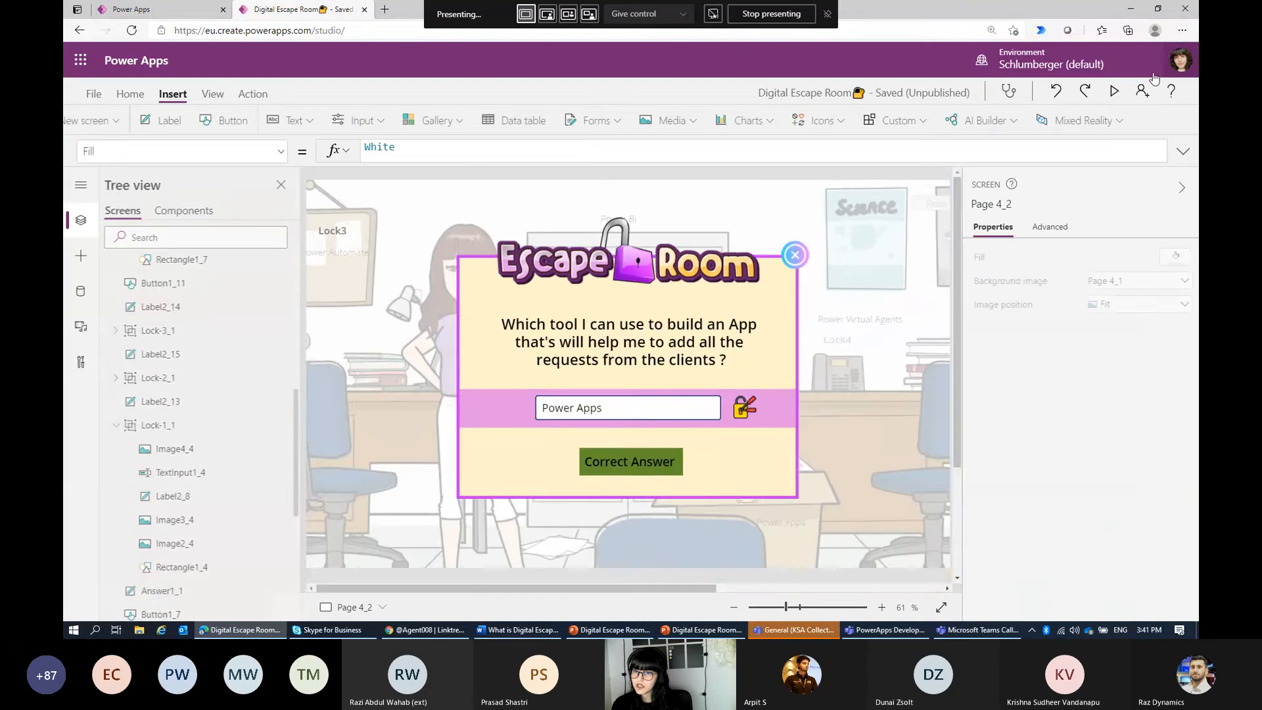
left_click(657, 457)
left_click(458, 151)
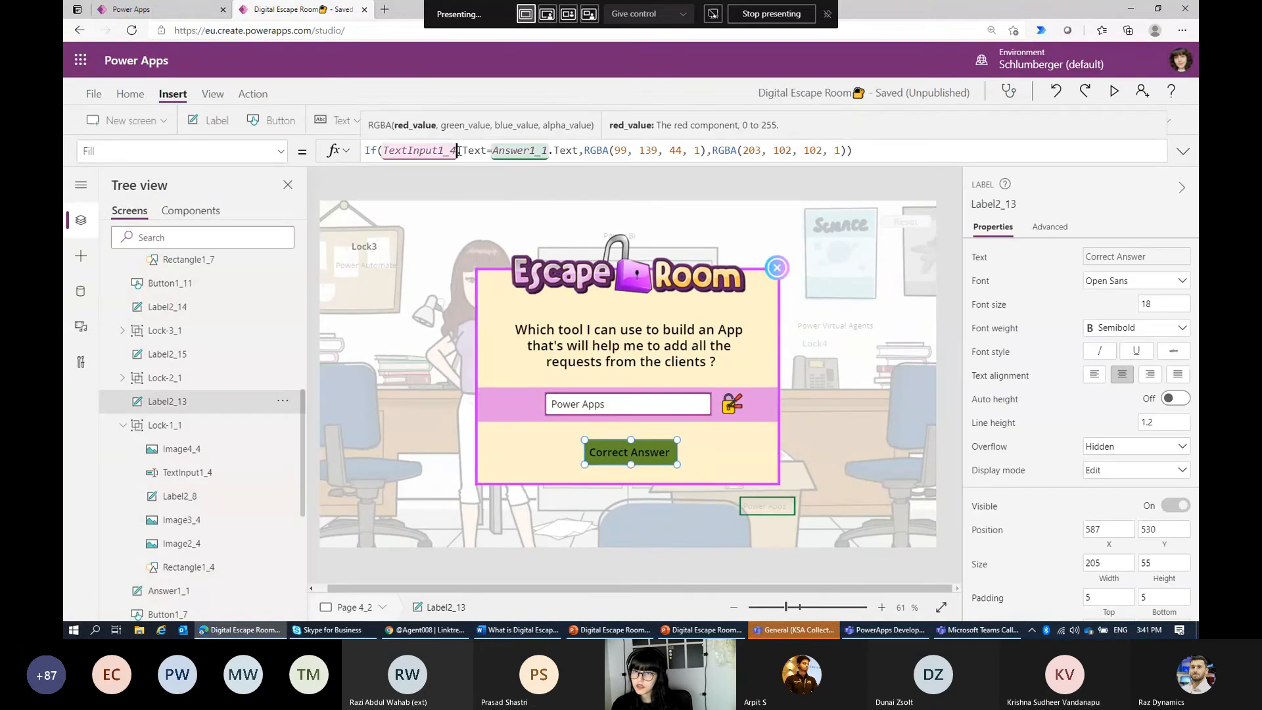
left_click(631, 151)
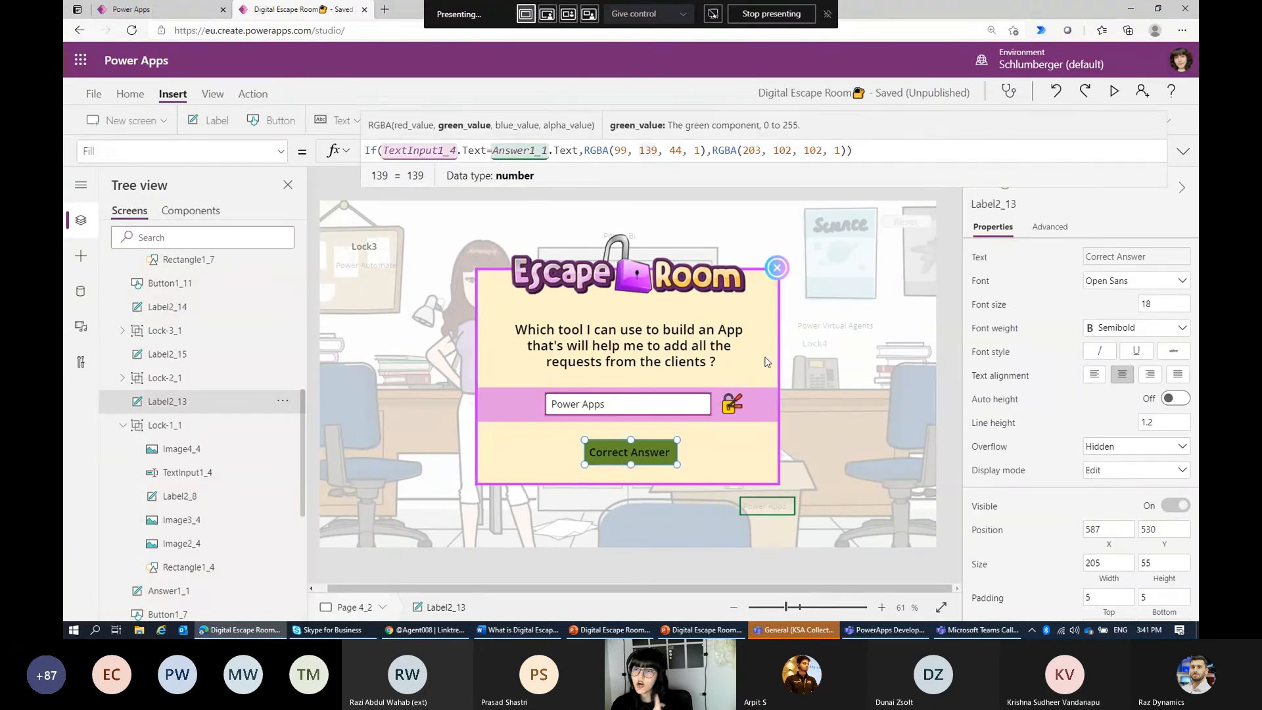
Step: Select the Lock-1_1 group and examine the variable that controls its Visible property
left_click(493, 419)
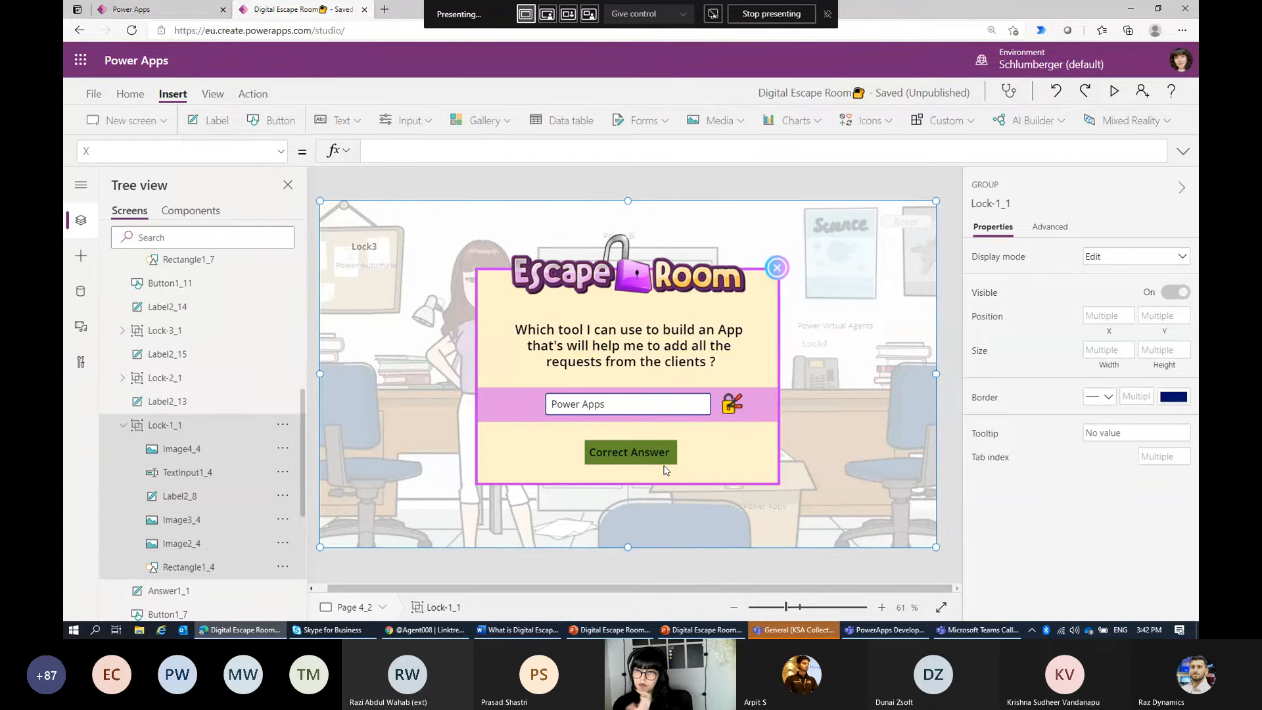
left_click(206, 148)
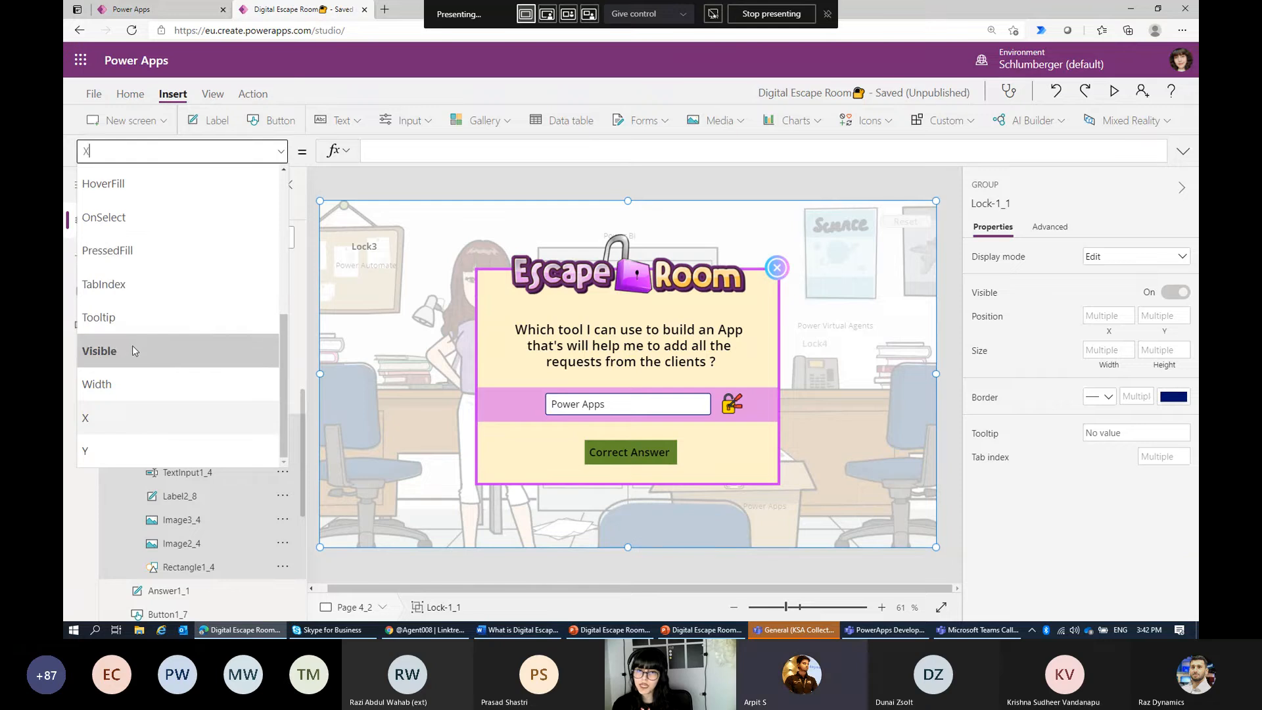
left_click(98, 353)
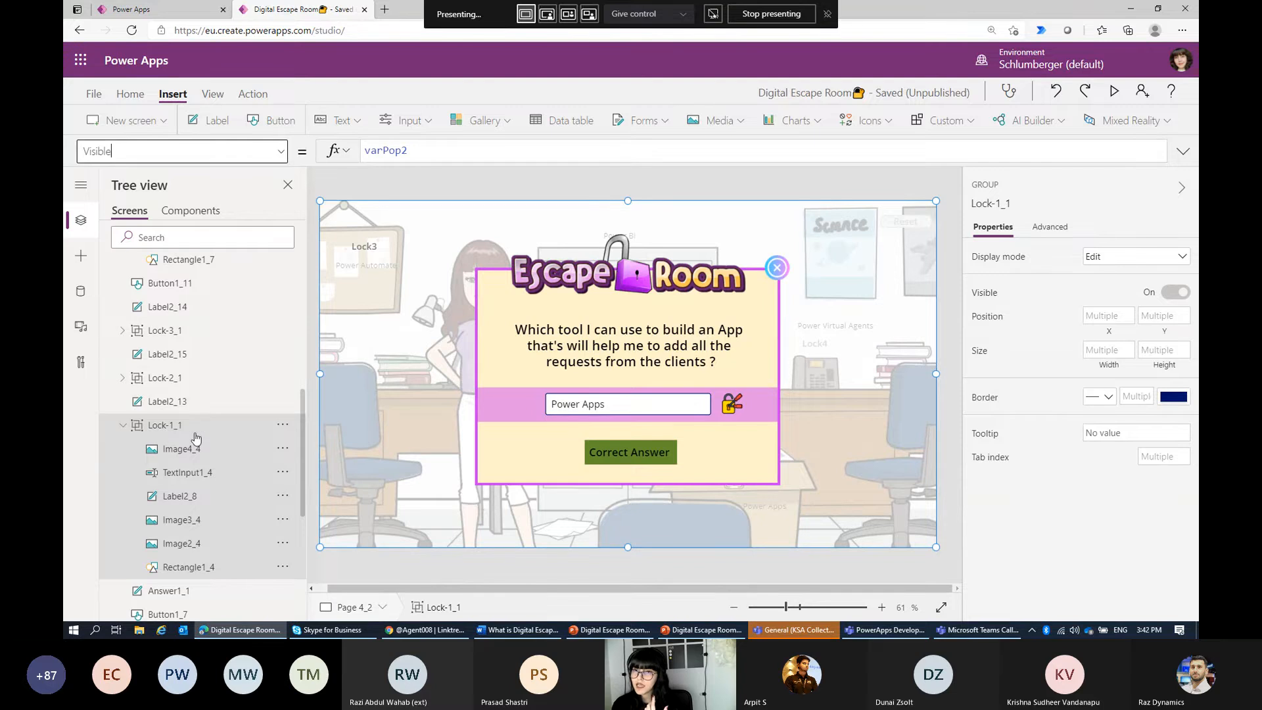
left_click(414, 151)
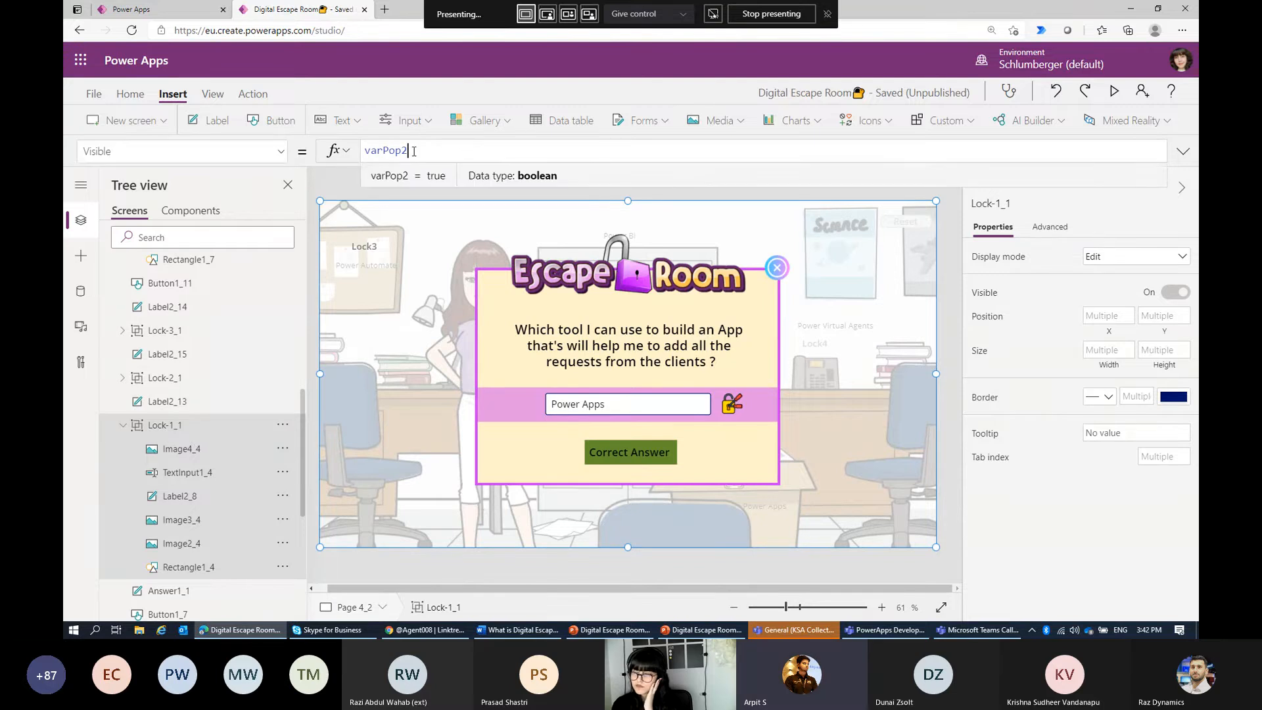
double_click(412, 152)
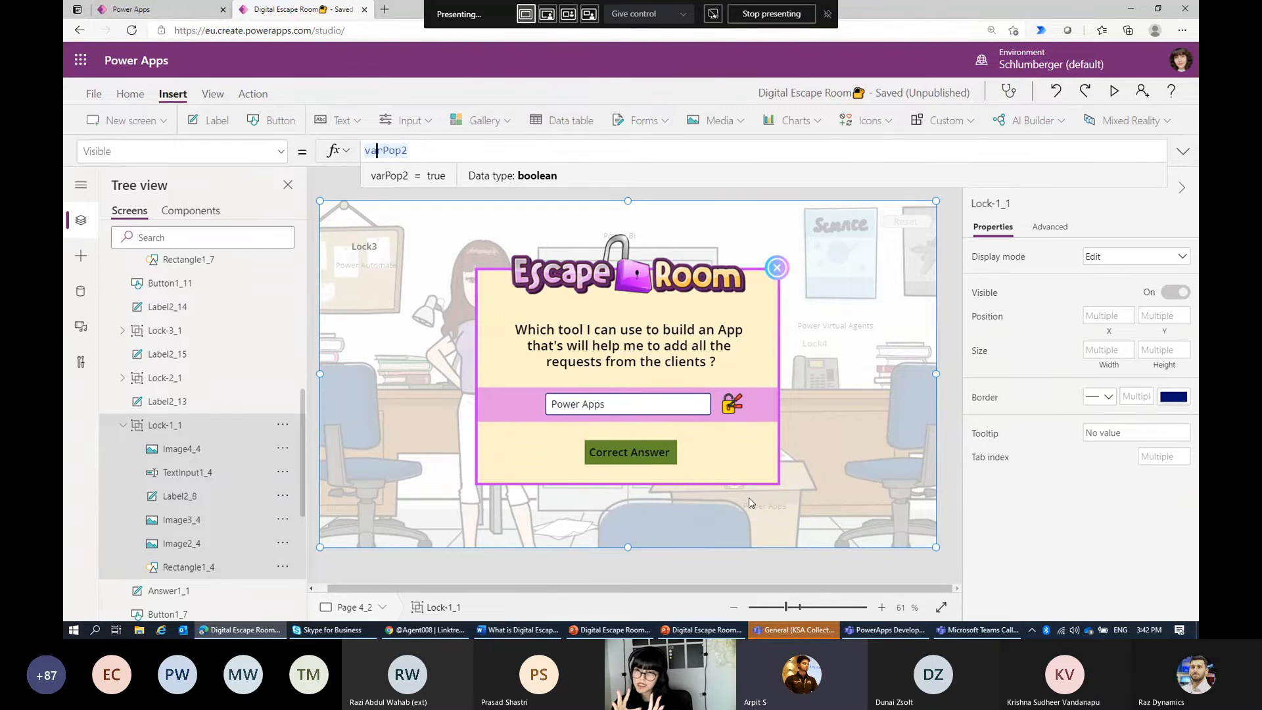
double_click(370, 150)
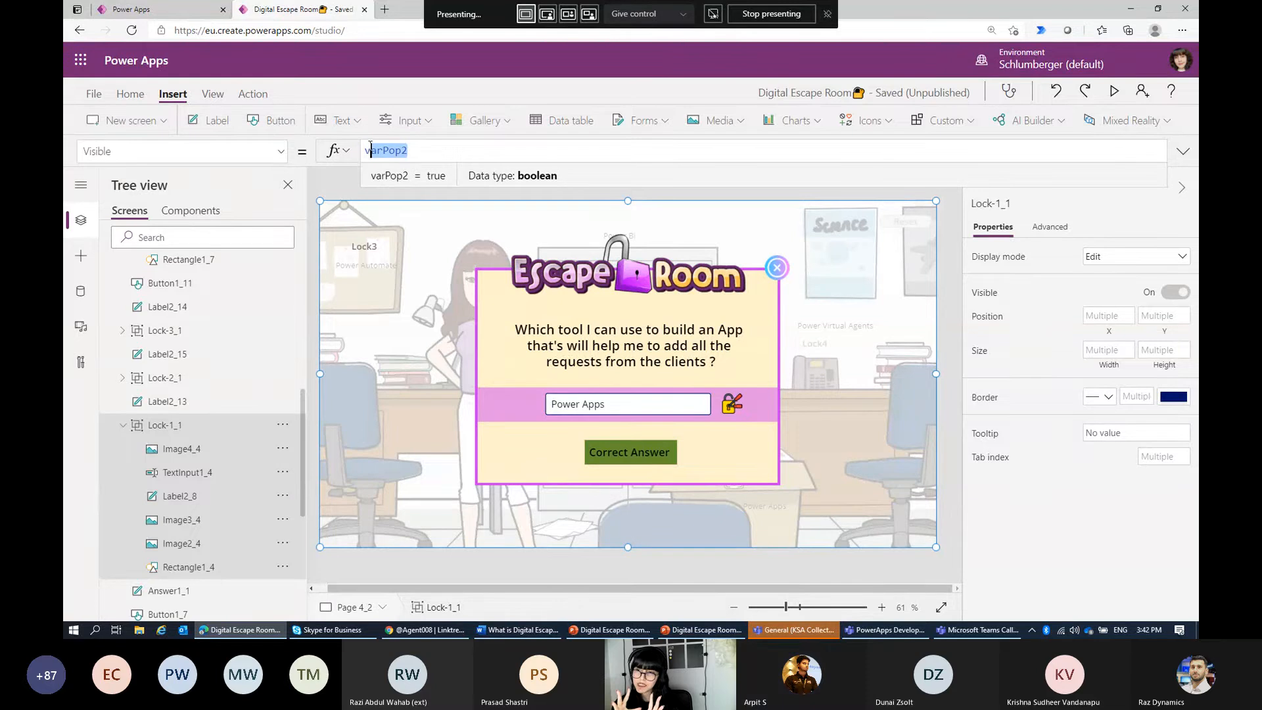
left_click(422, 154)
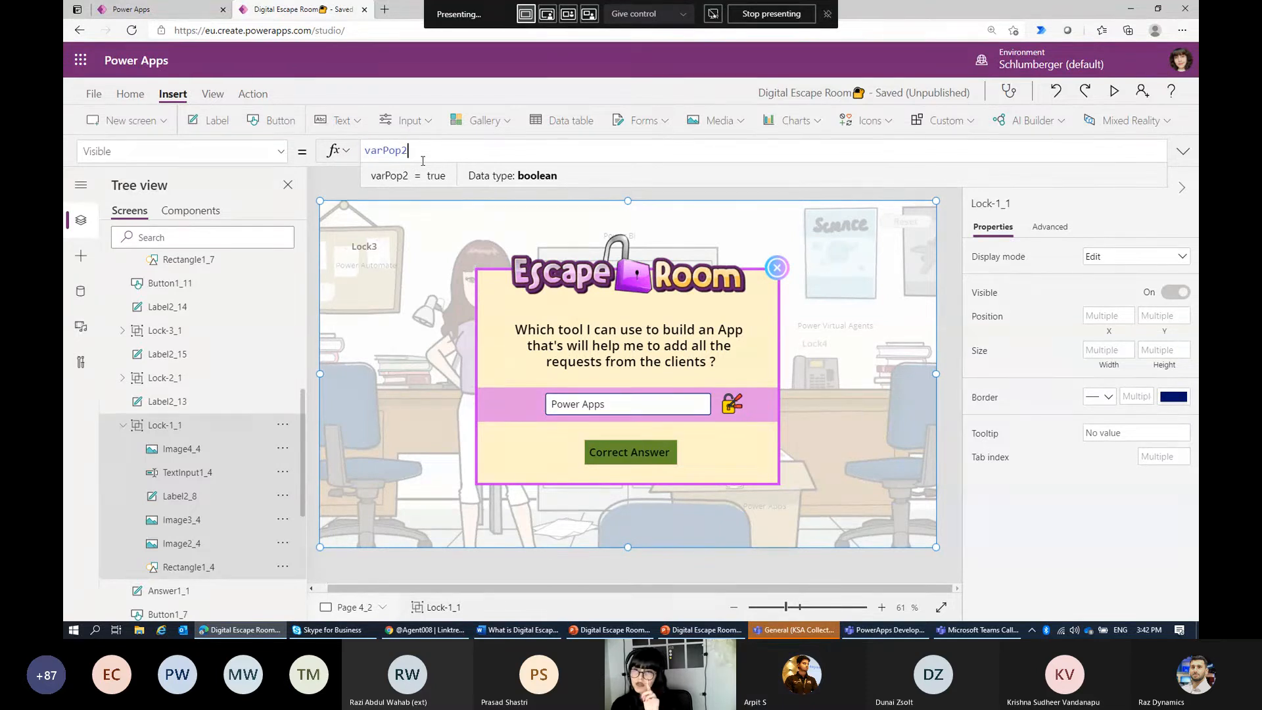
left_click(398, 150)
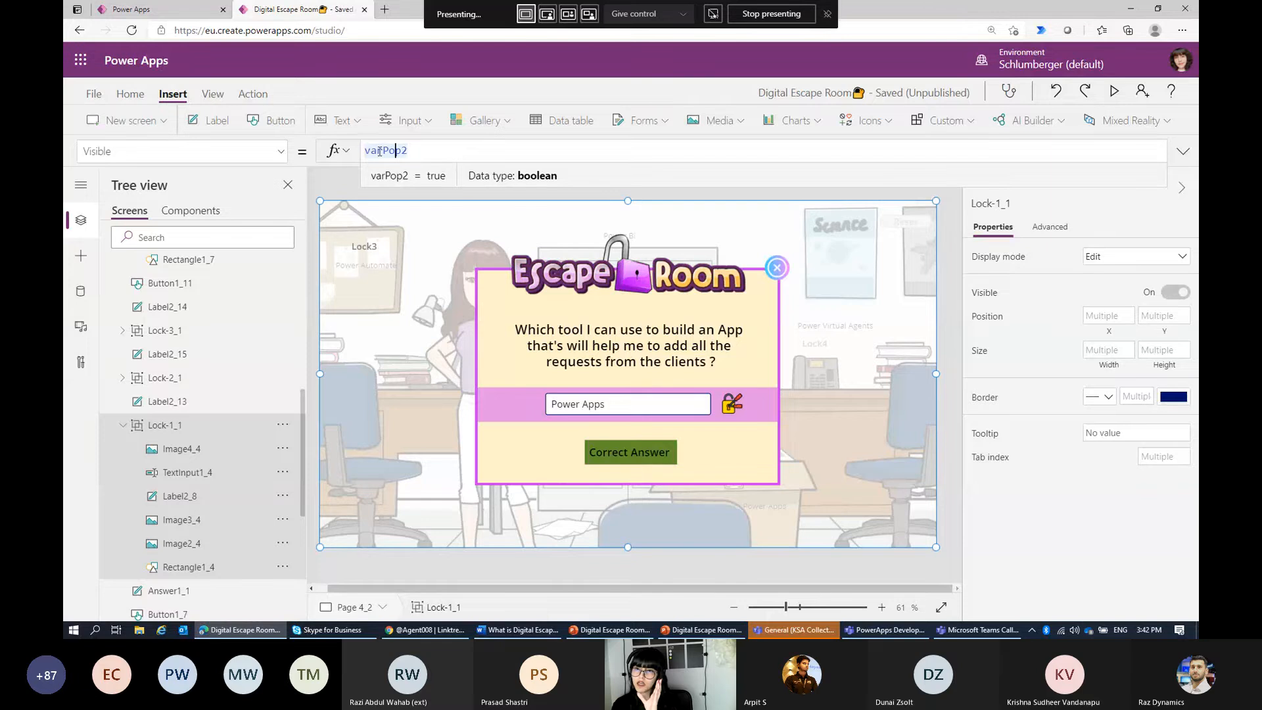
left_click_drag(387, 151, 417, 150)
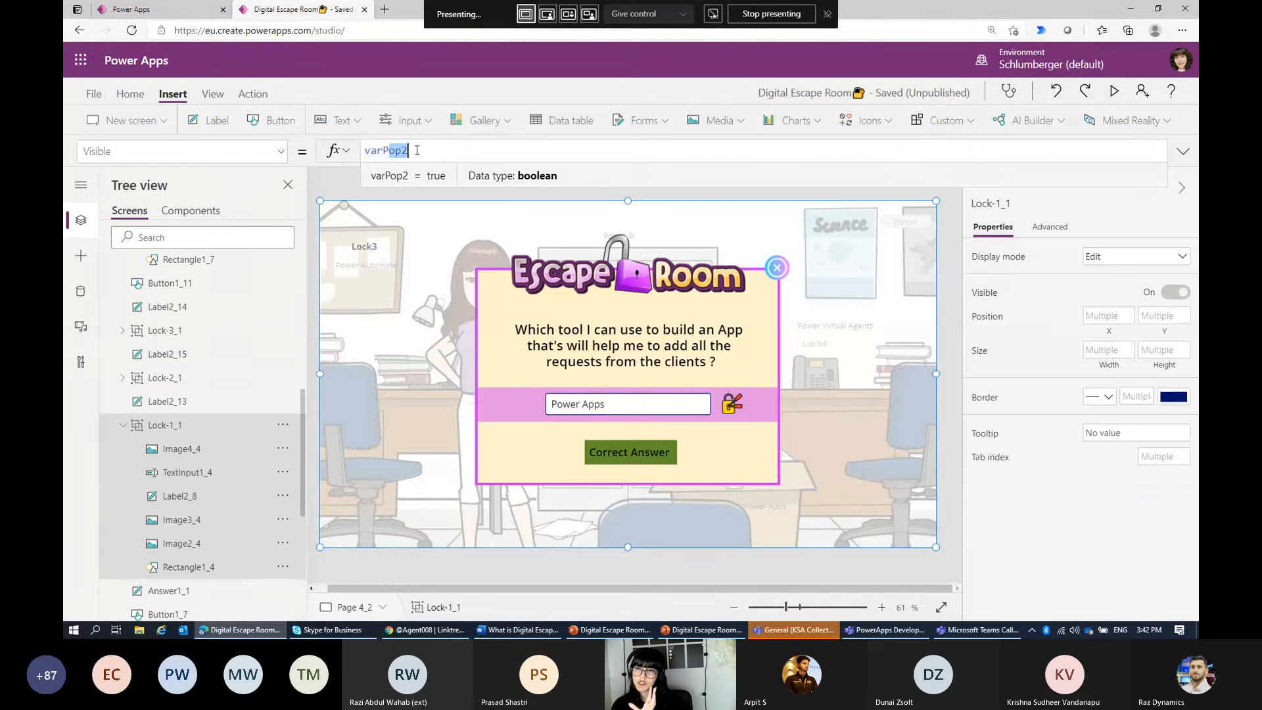
Step: Preview Page 4_2 to test closing the Power Apps question popup and opening the Lock2 popup, then return to editing
left_click(1114, 90)
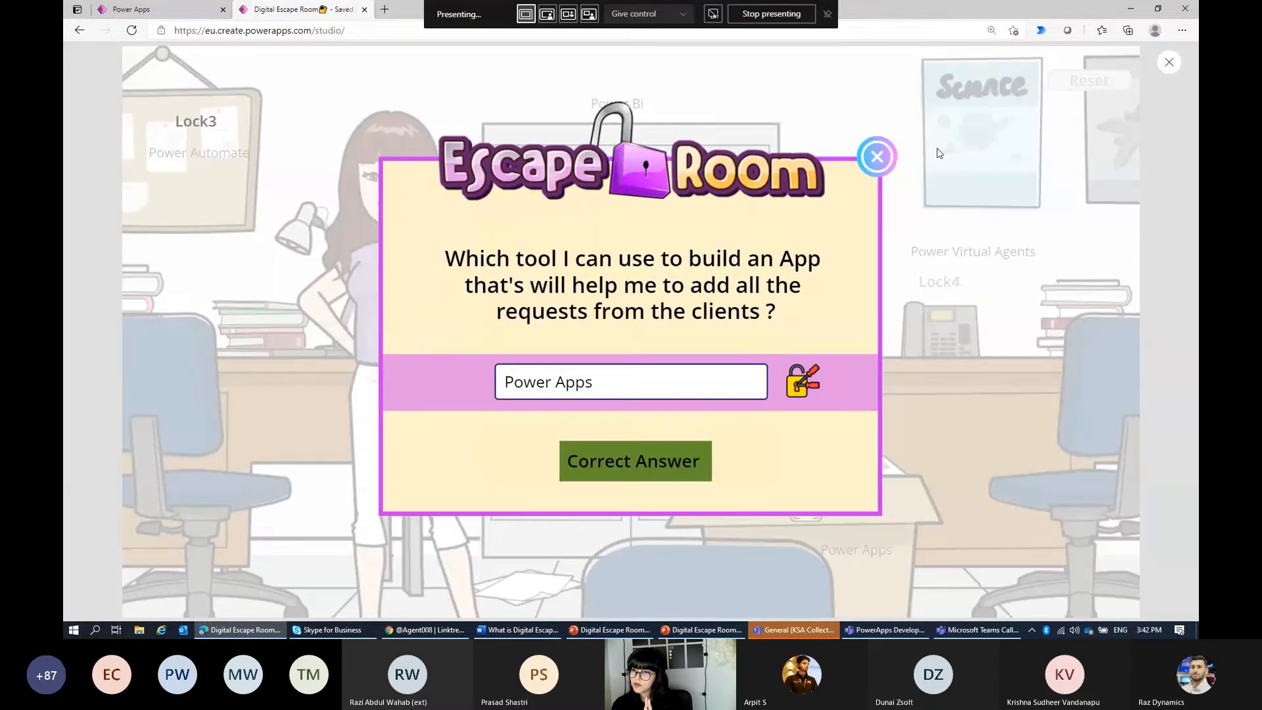
left_click(877, 157)
left_click(1169, 62)
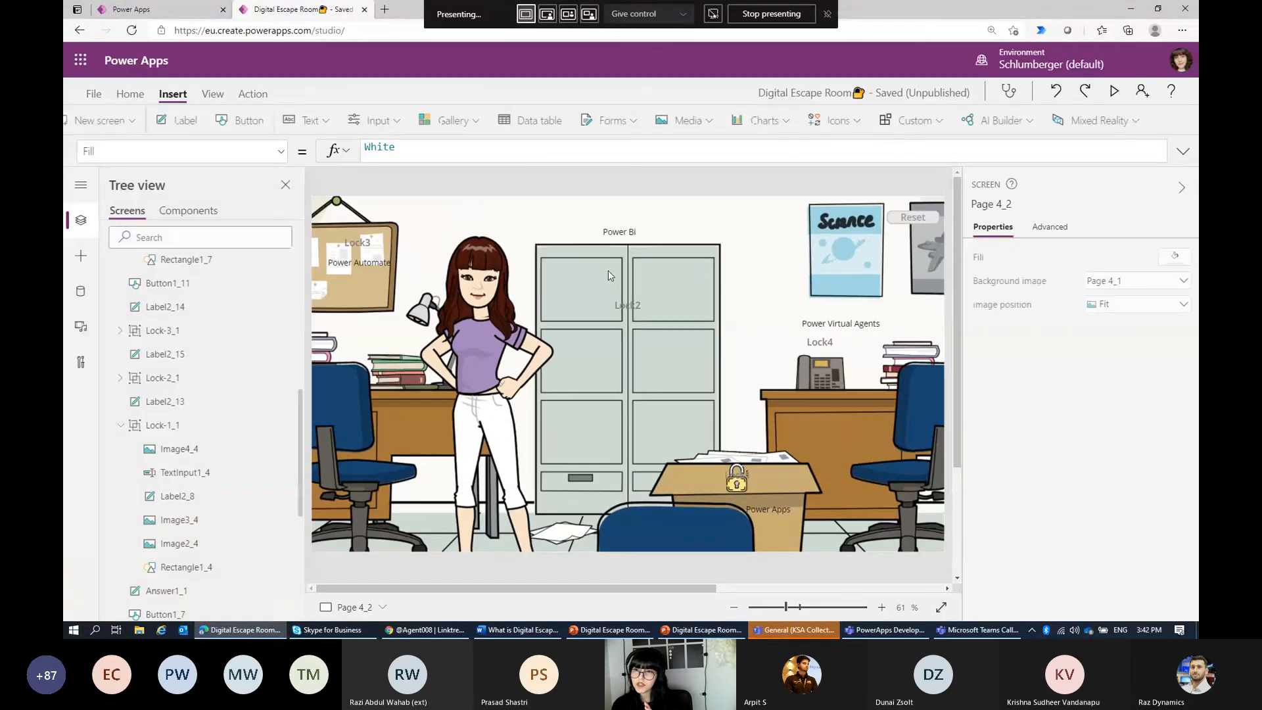
left_click(609, 270)
key("F5")
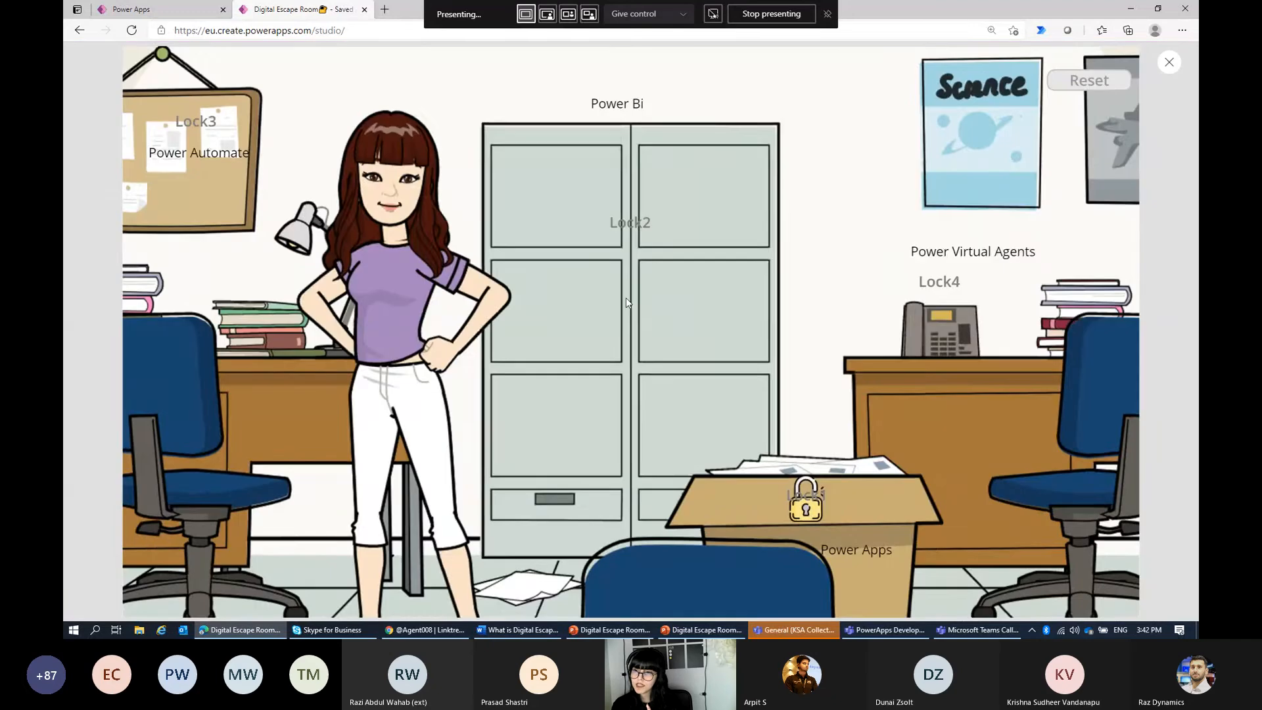
left_click(655, 222)
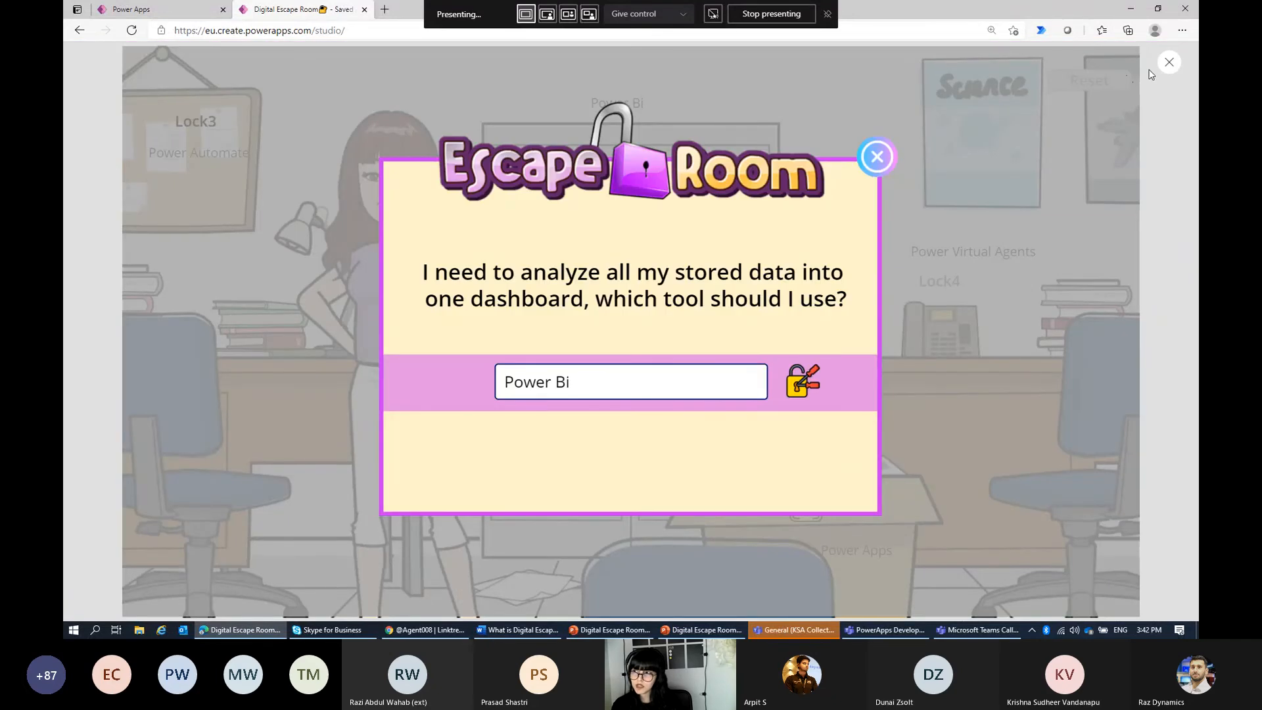
key("Escape")
Step: Locate the Lock-2_1 group on Page 4_2 and examine the variable in its Visible property
scroll(217, 421, "down", 3)
right_click(220, 436)
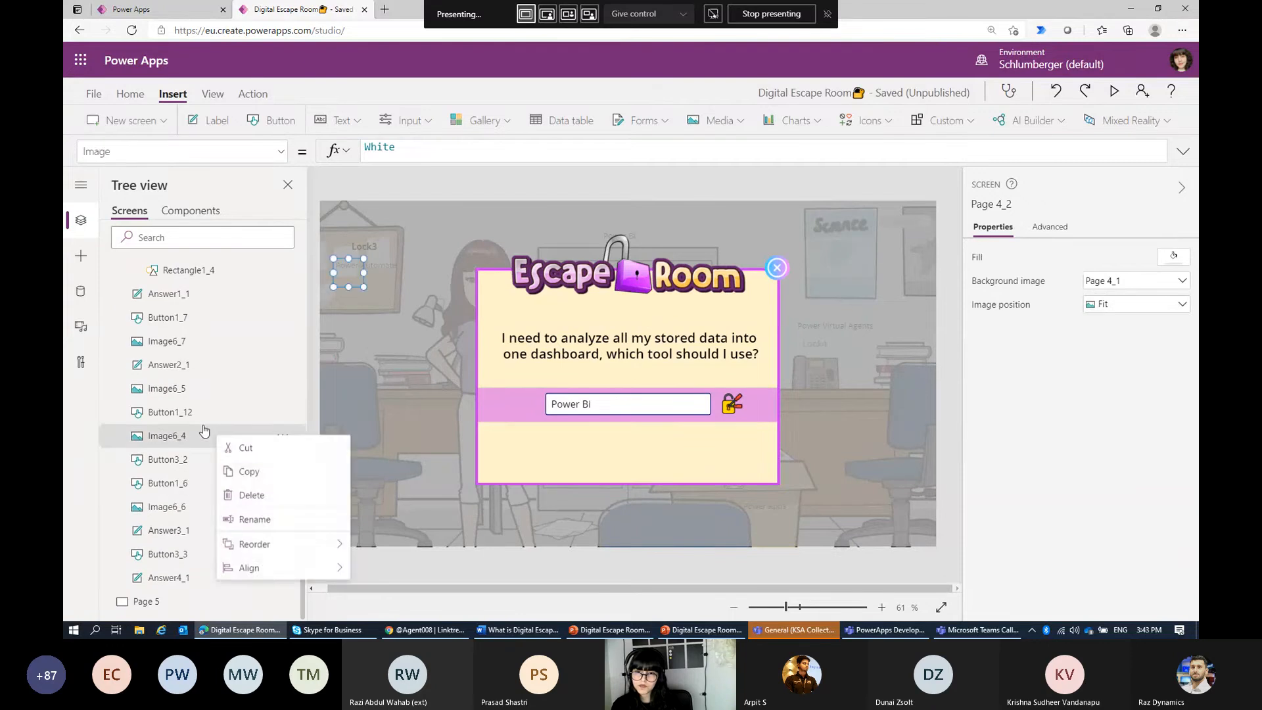
scroll(191, 388, "up", 3)
left_click(188, 373)
scroll(200, 381, "up", 1)
scroll(202, 384, "up", 1)
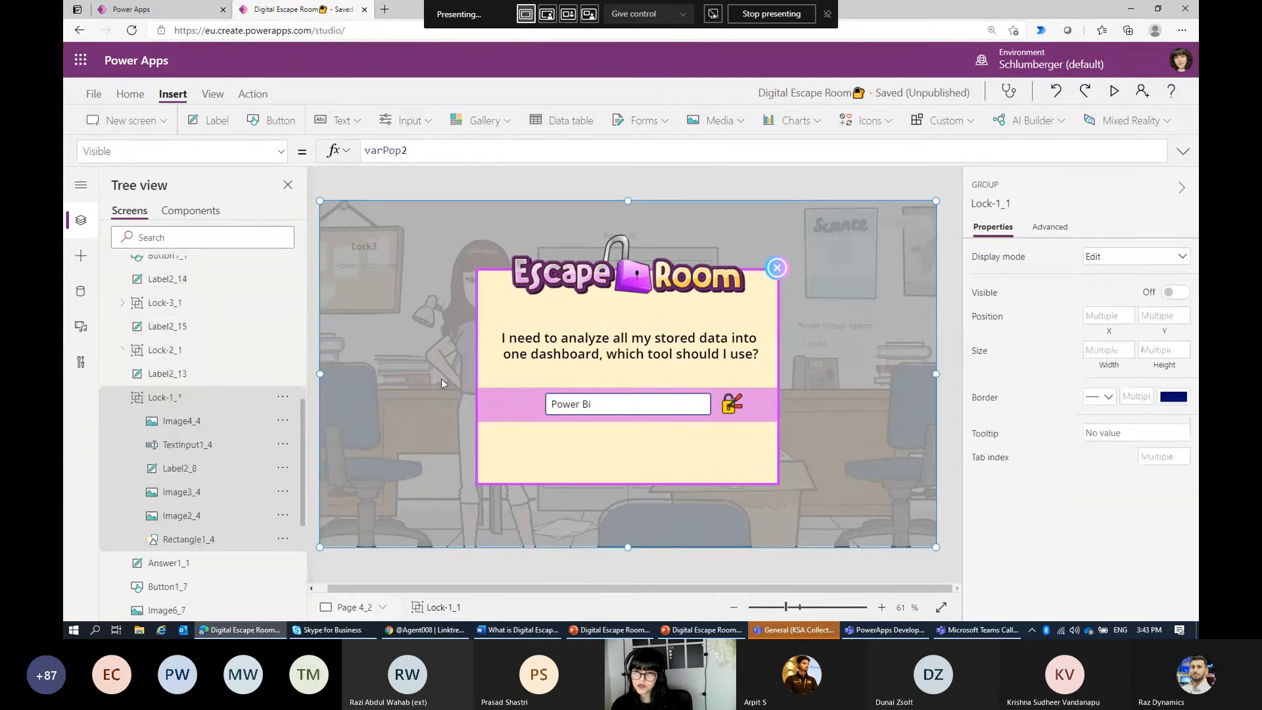
left_click(440, 379)
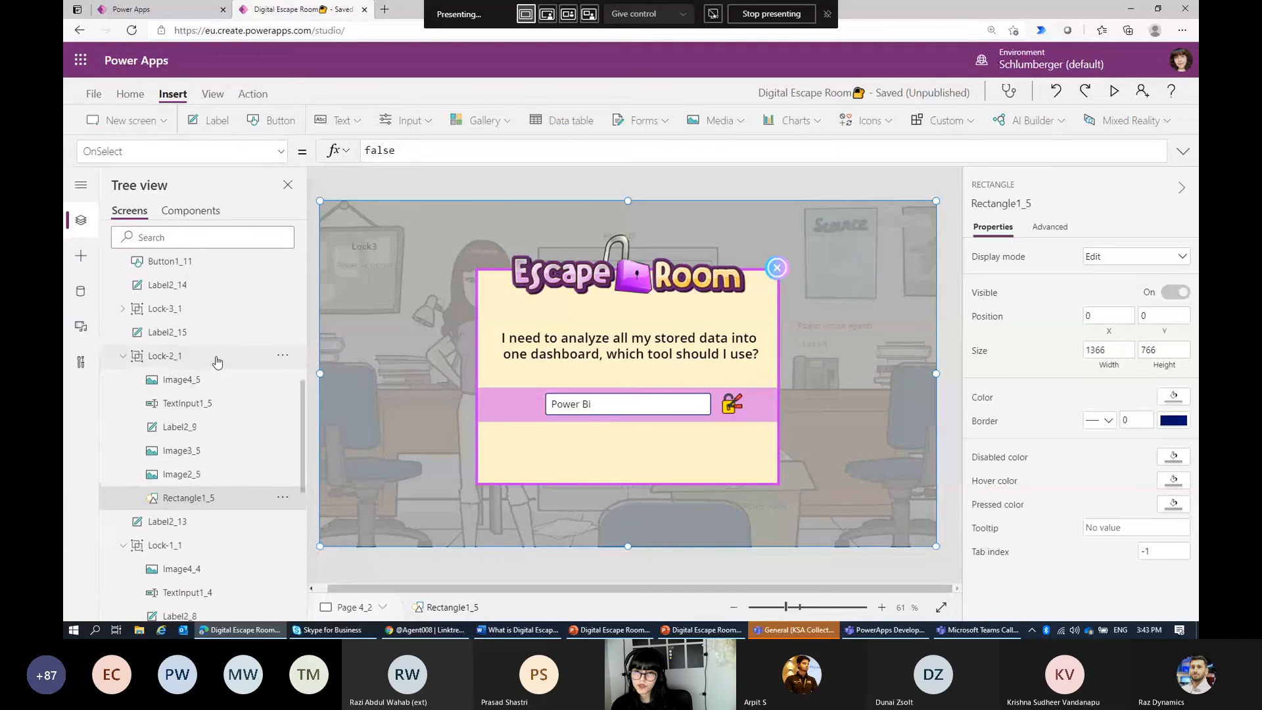
left_click(220, 358)
left_click(181, 151)
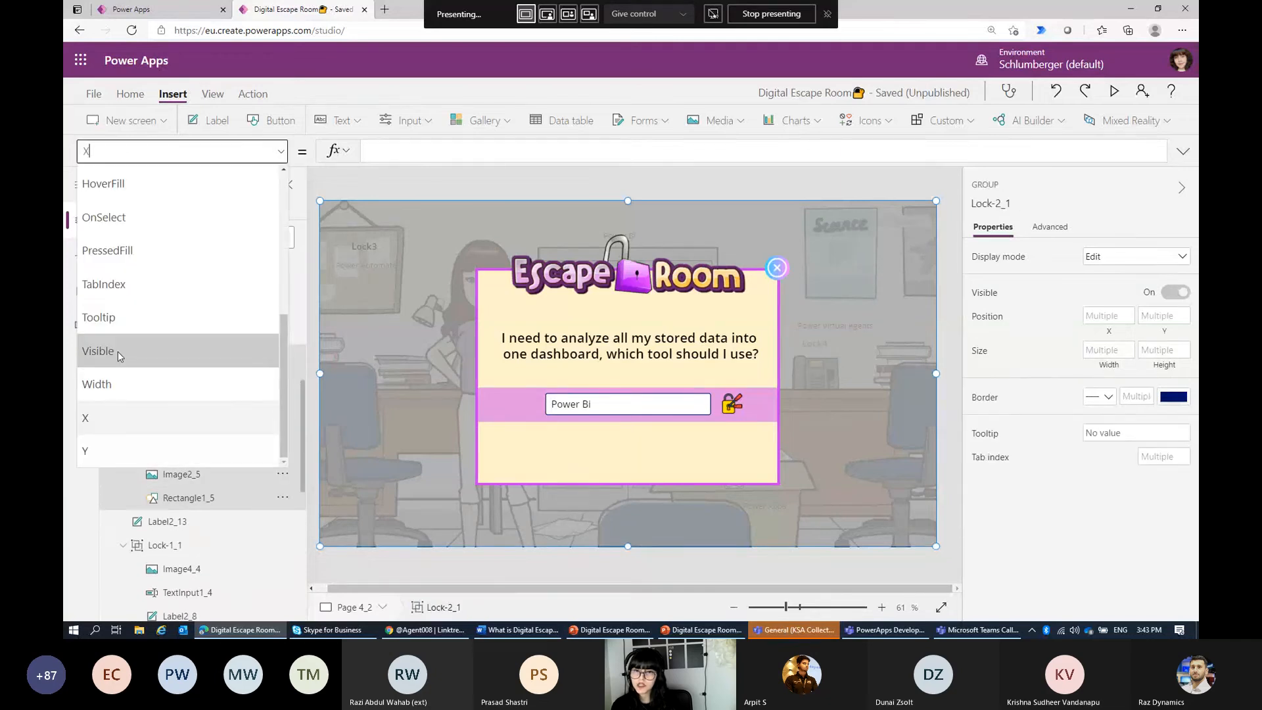
left_click(118, 353)
left_click(434, 149)
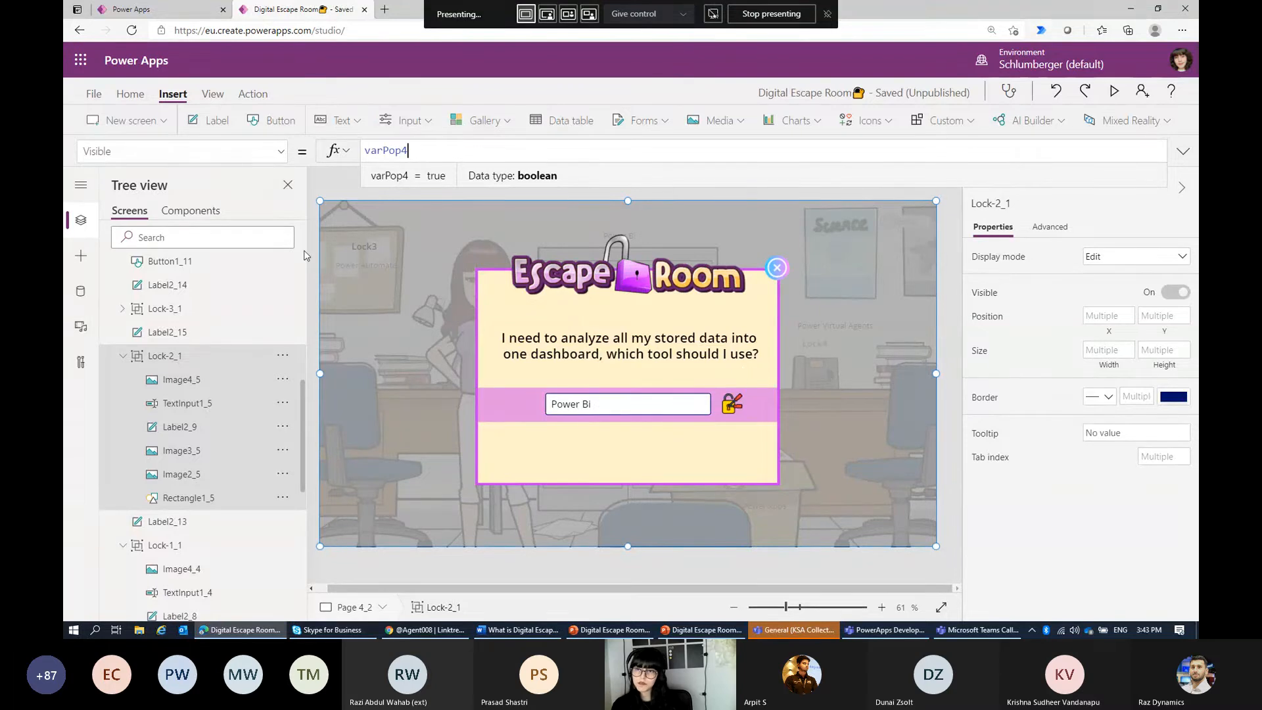
left_click(280, 153)
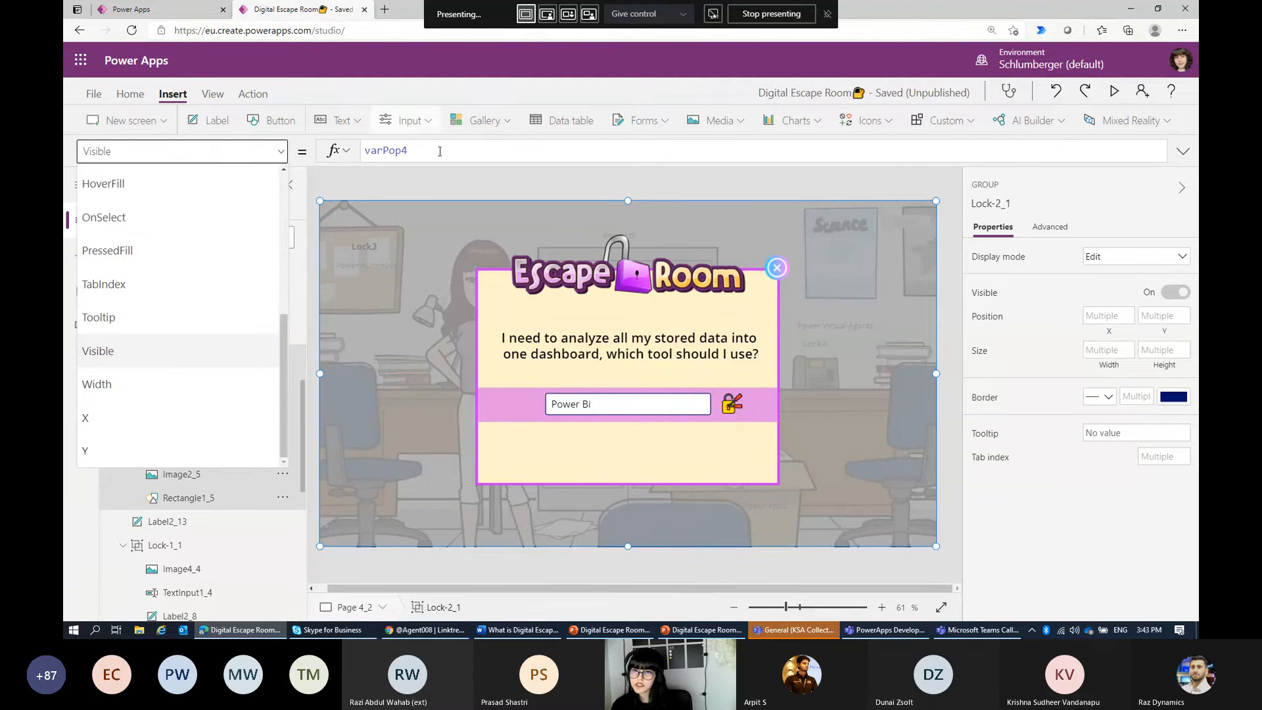
Step: Preview the Lock2 popup briefly, then examine the OnSelect UpdateContext formula of its close image, Image3_5
left_click(1114, 91)
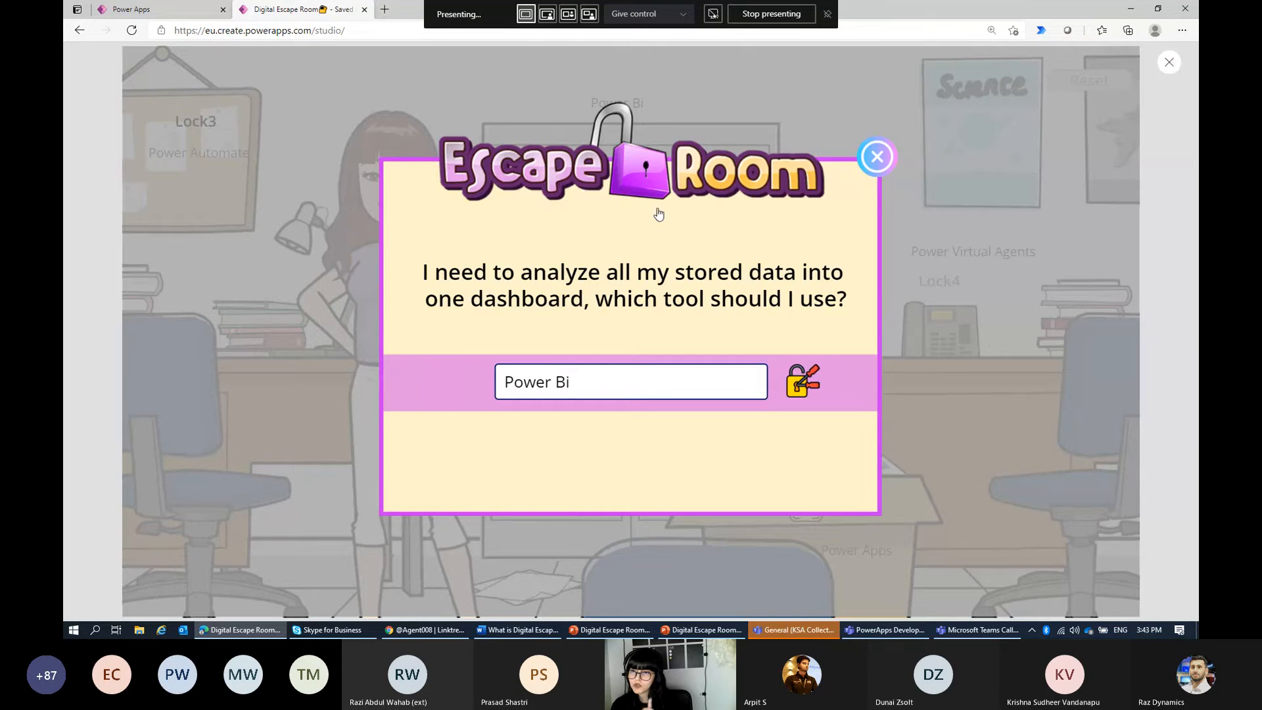
key("Escape")
left_click(774, 268)
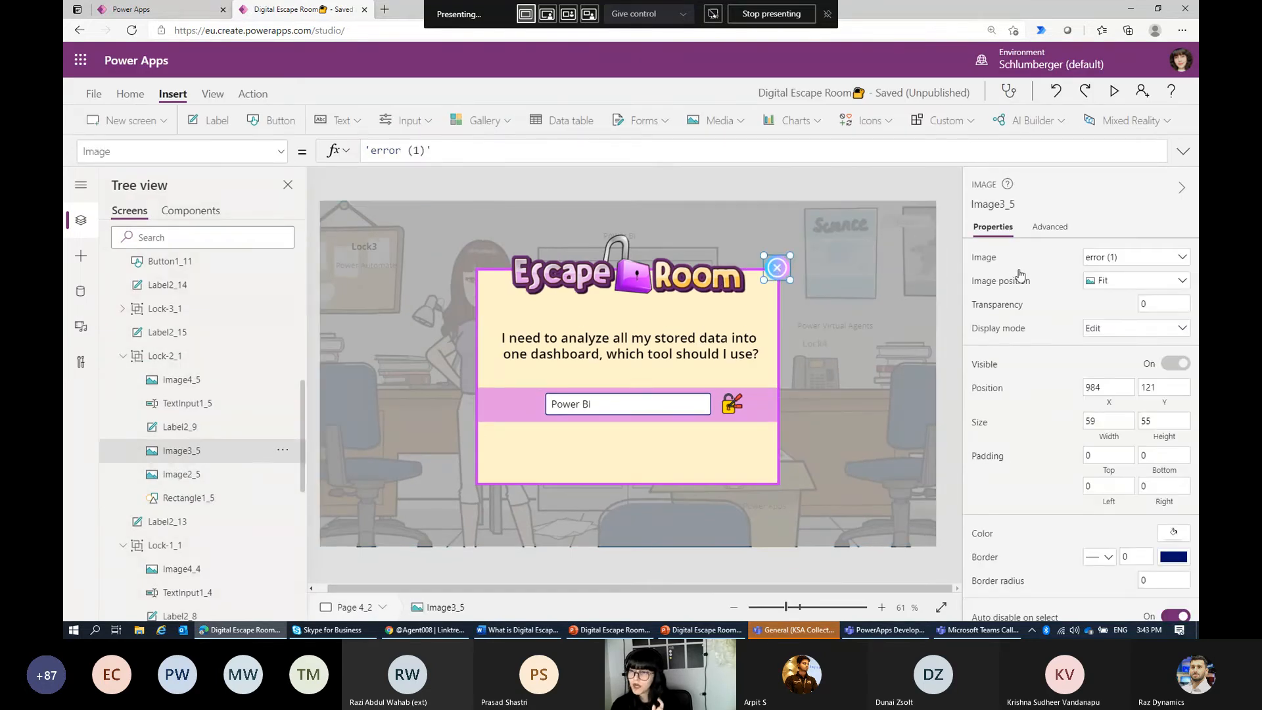
left_click(1049, 226)
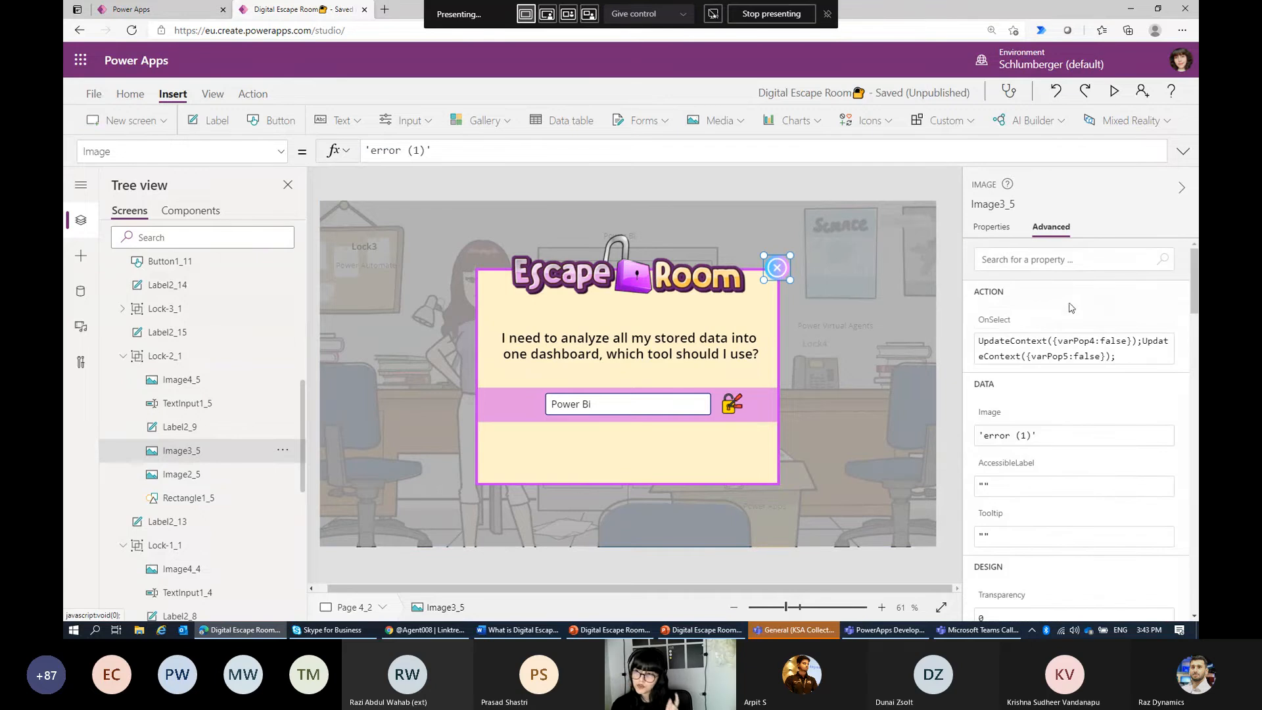
left_click(994, 319)
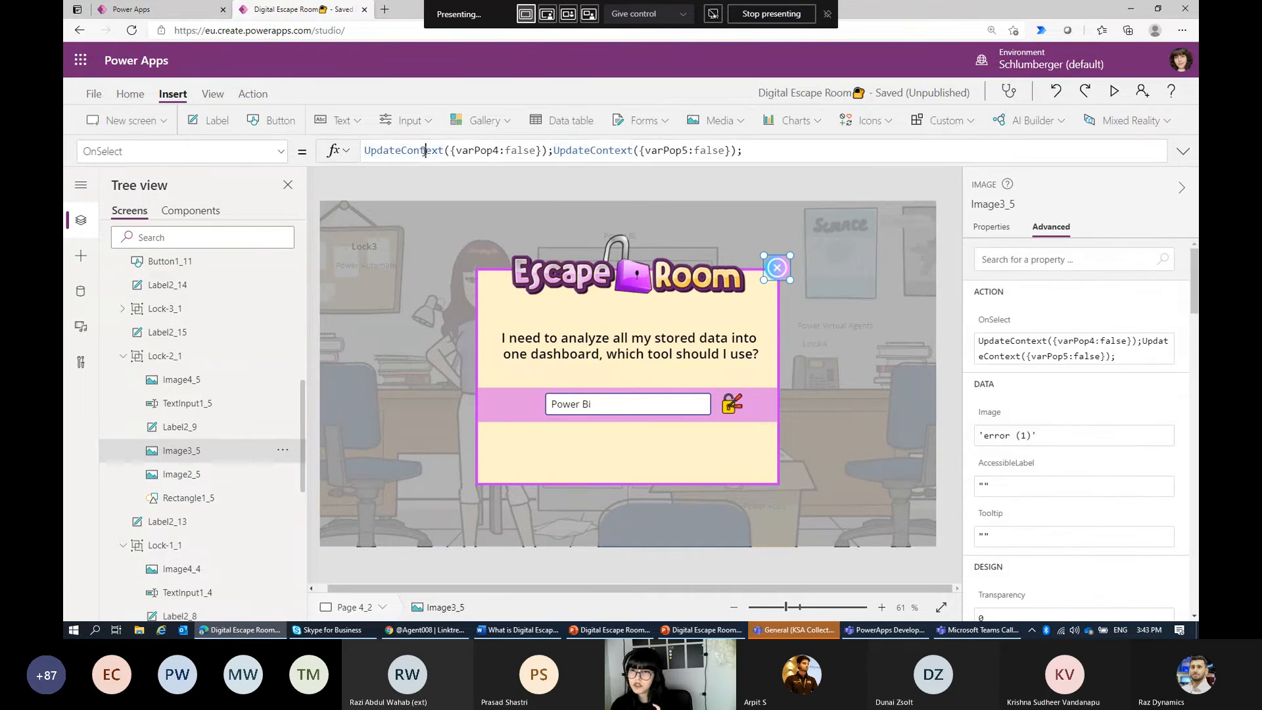
left_click_drag(519, 152, 479, 150)
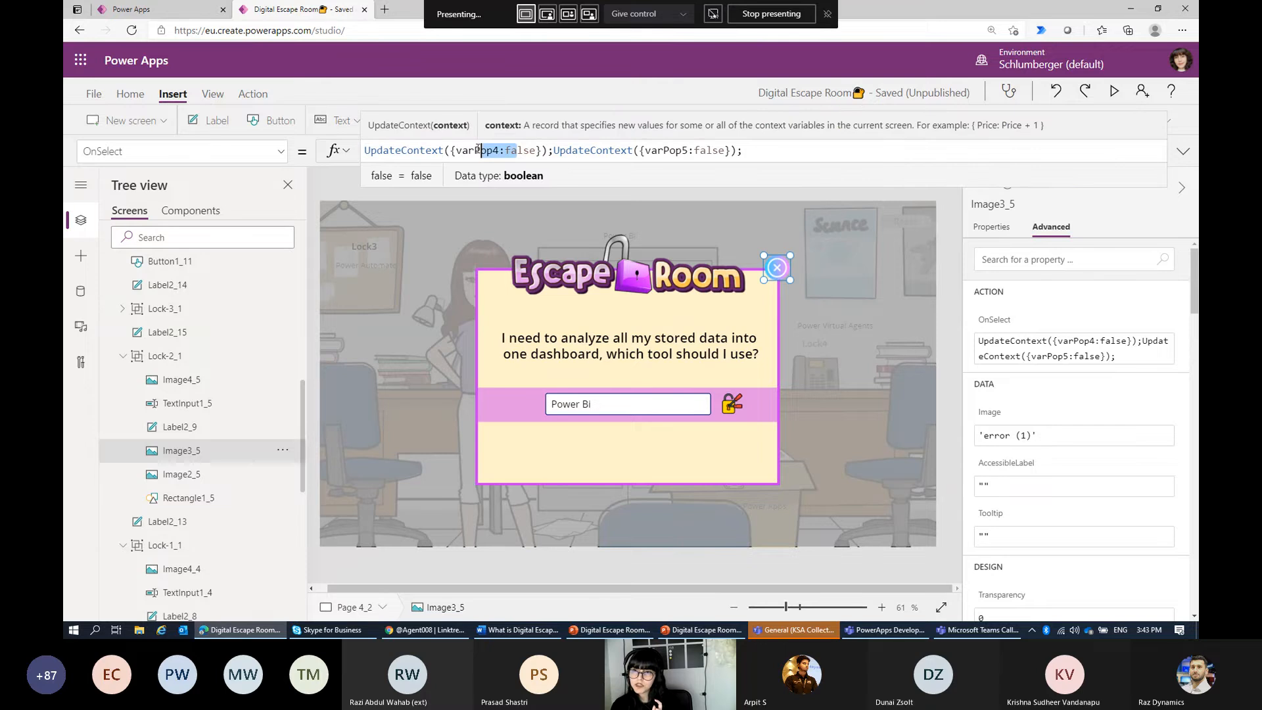
left_click(474, 151)
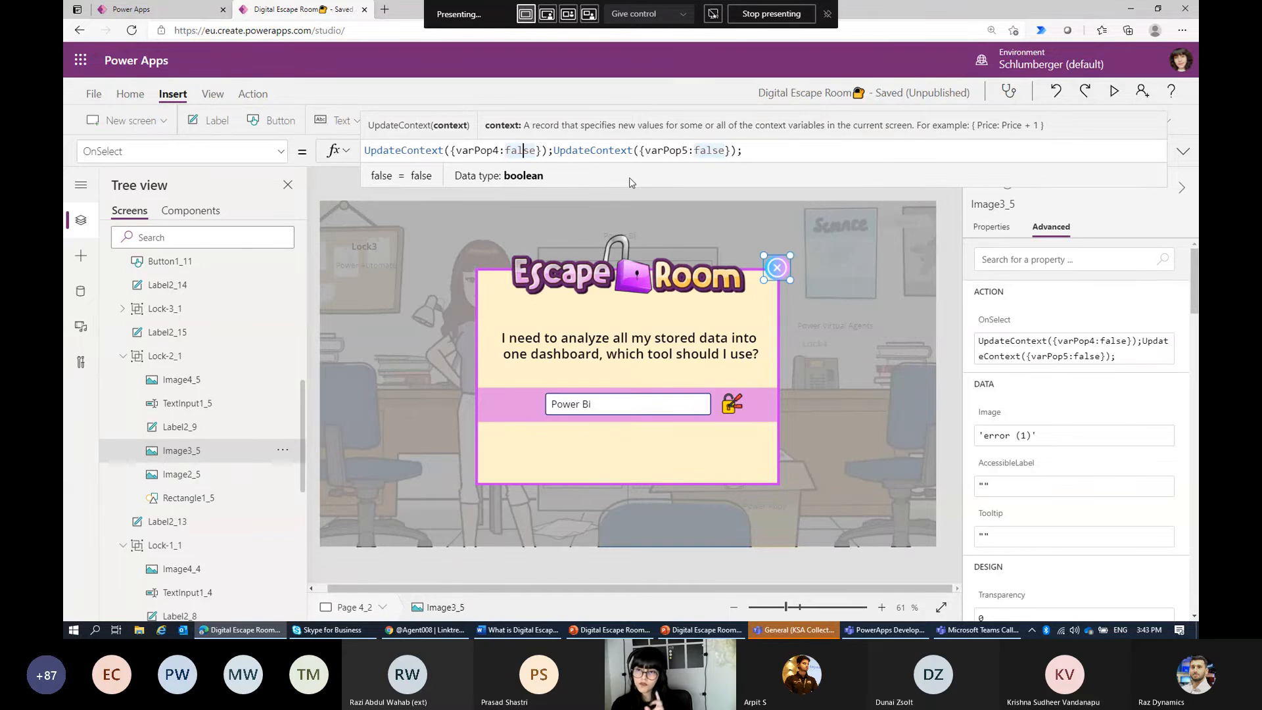
Step: Test the Lock2 popup's close image in preview, then return to editing Page 4_2
left_click(594, 443)
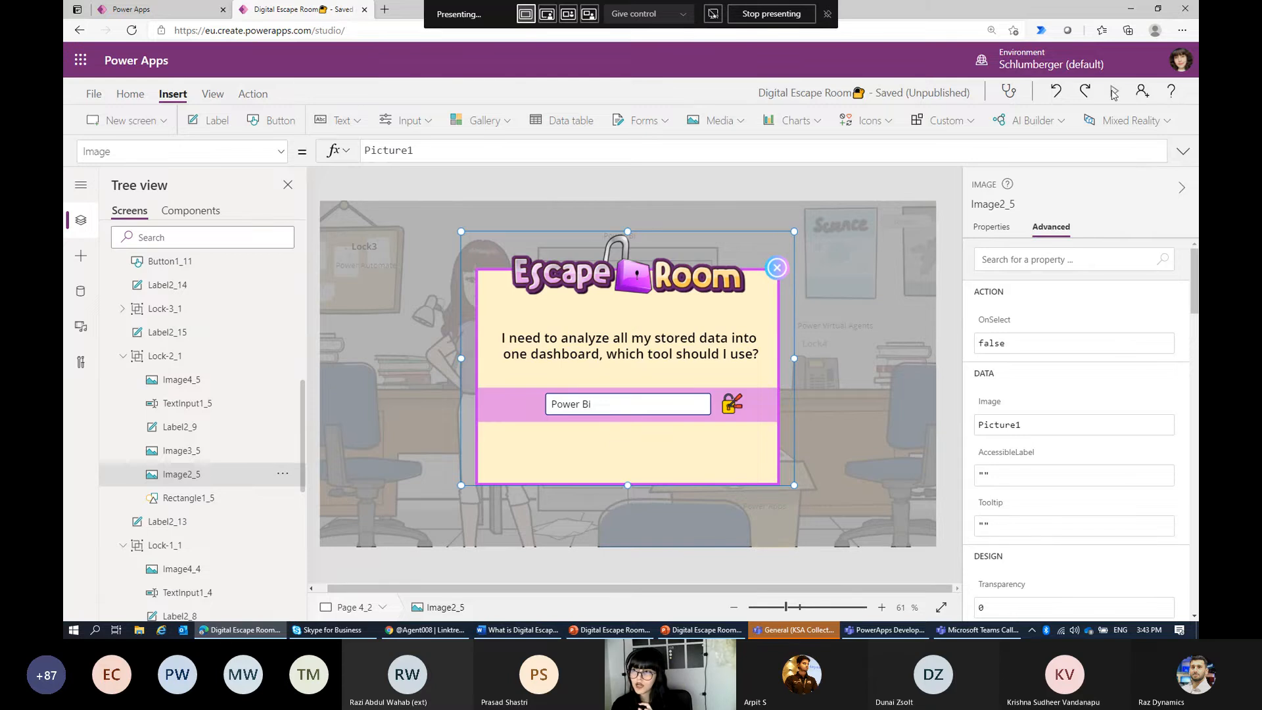
left_click(1114, 91)
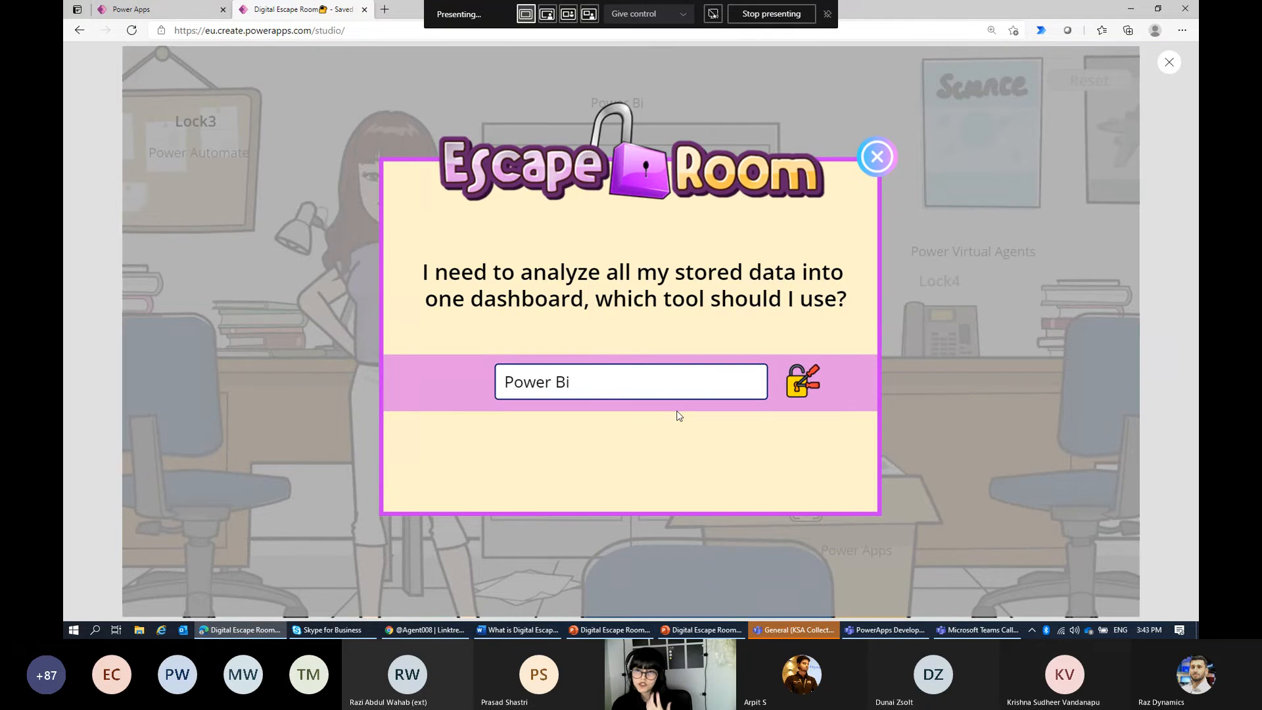
left_click(877, 159)
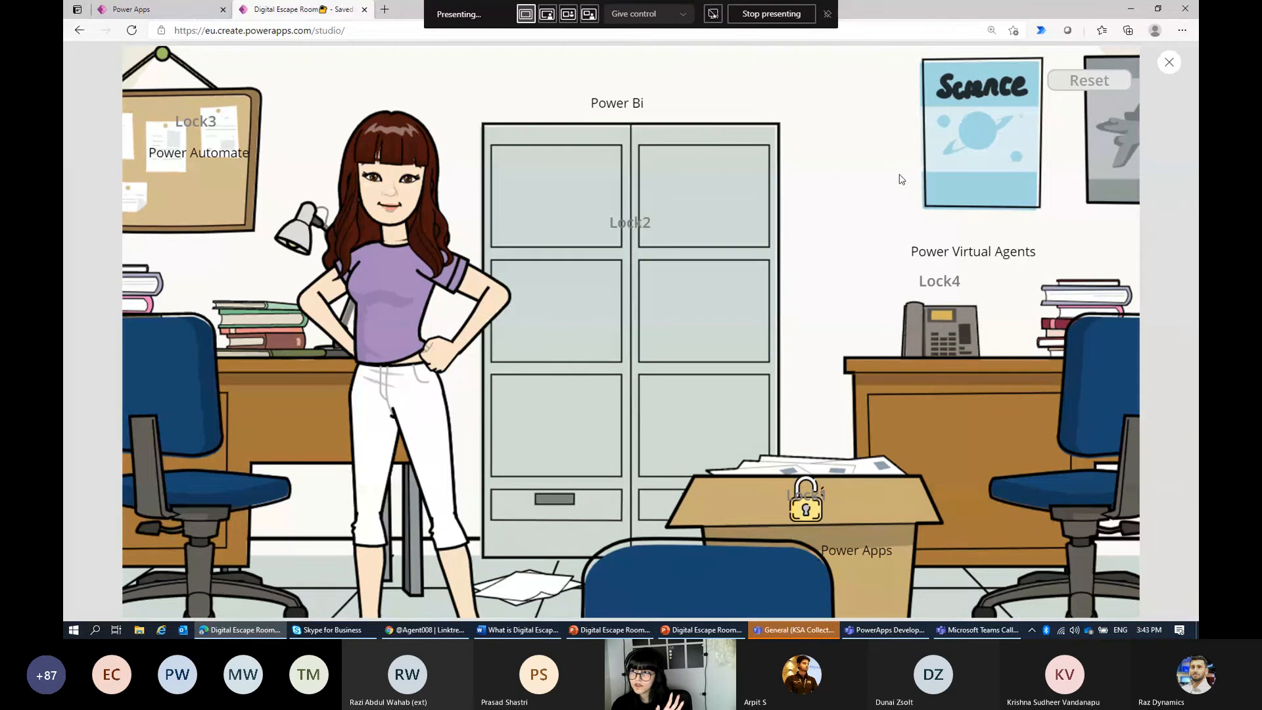
left_click(1169, 62)
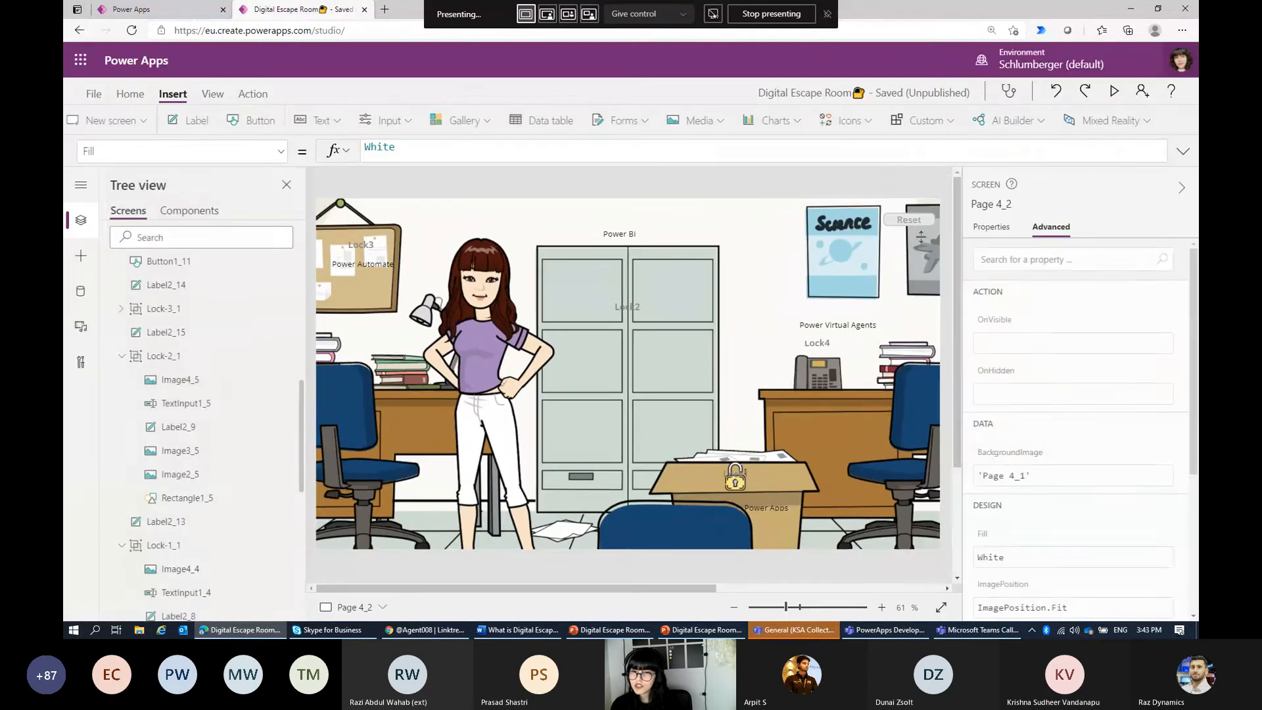
Step: Open the Page 4 screen and view it in preview before returning to editing
scroll(166, 343, "up", 4)
scroll(166, 342, "up", 2)
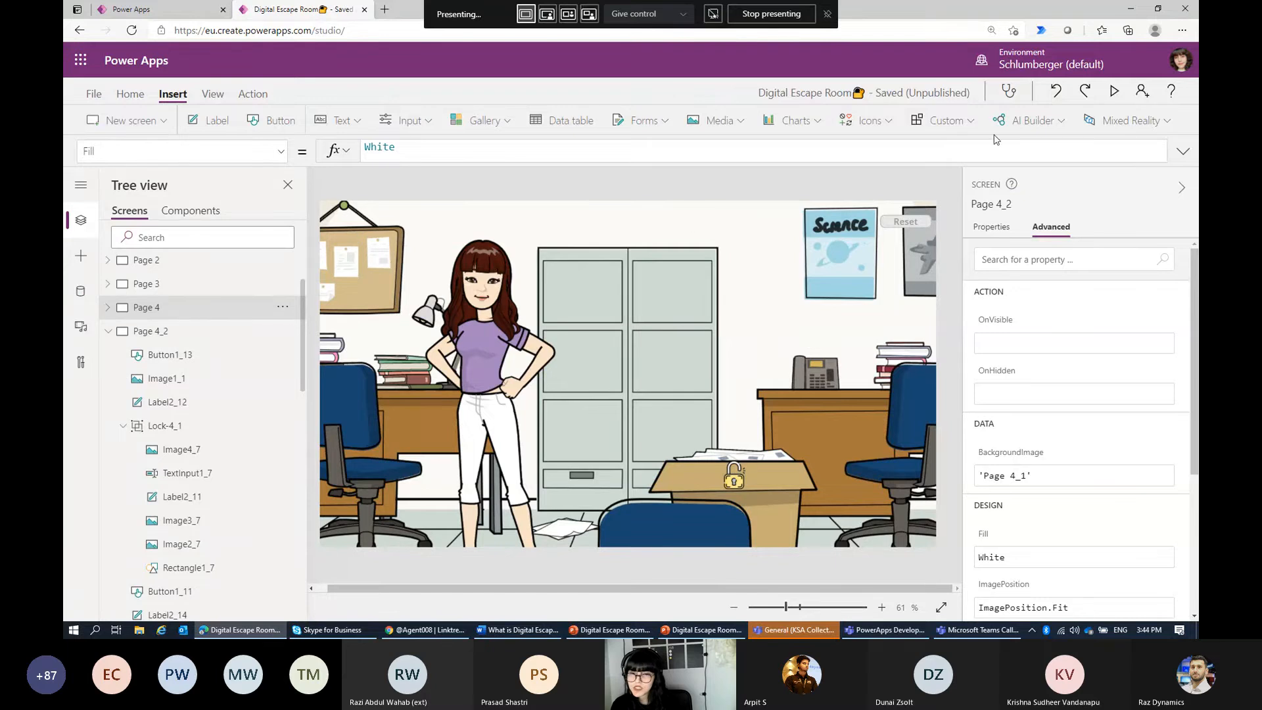
left_click(1116, 92)
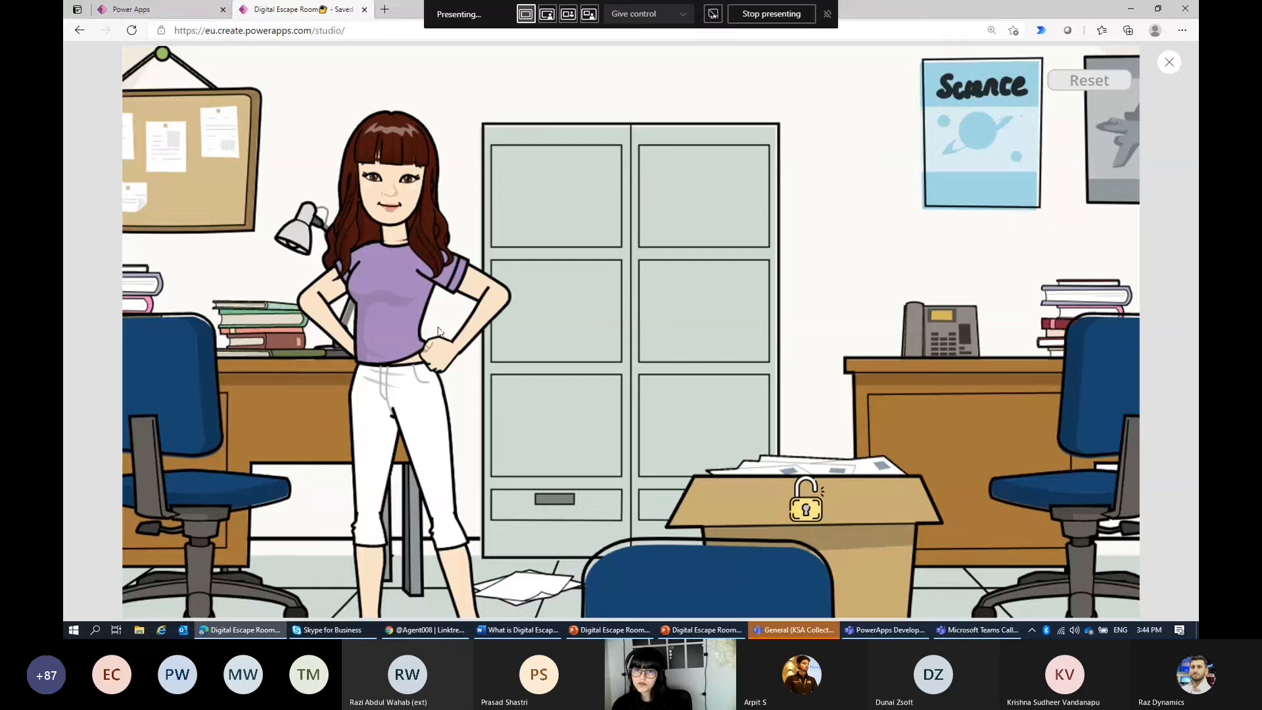
key("Escape")
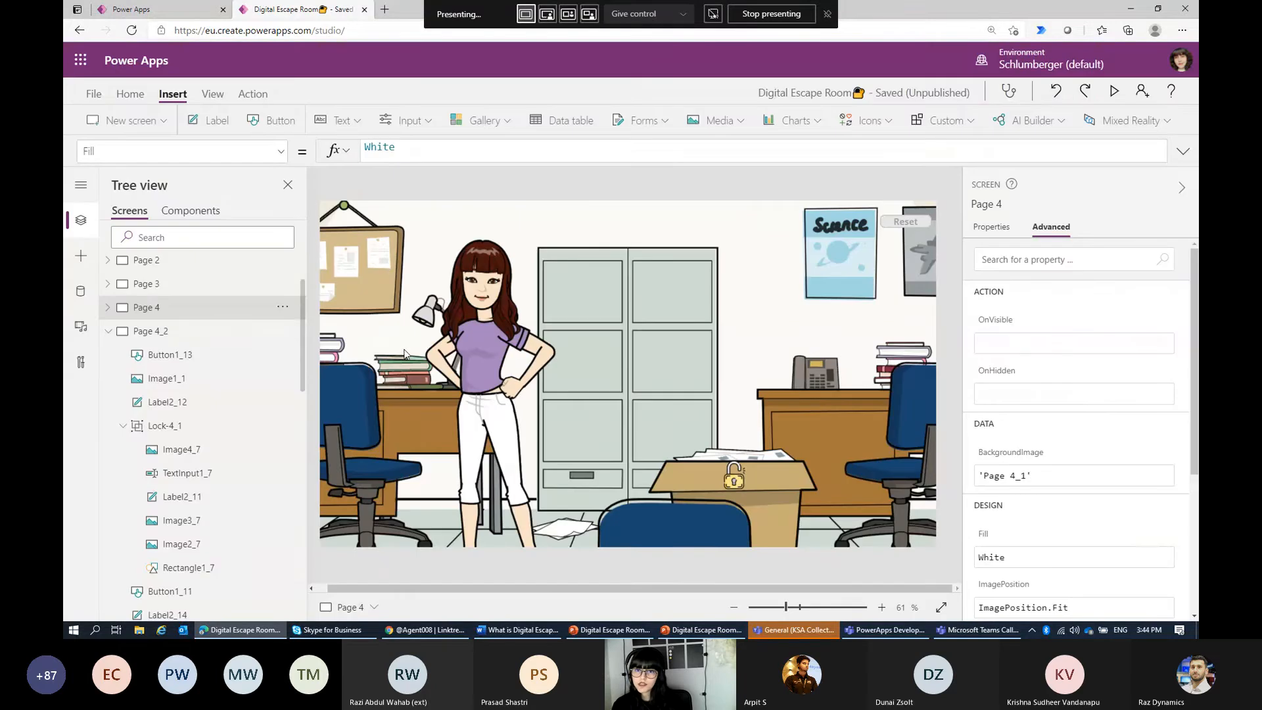
Step: Collapse the Page 4_2 contents in the screen tree and open the Main Screen
left_click(111, 332)
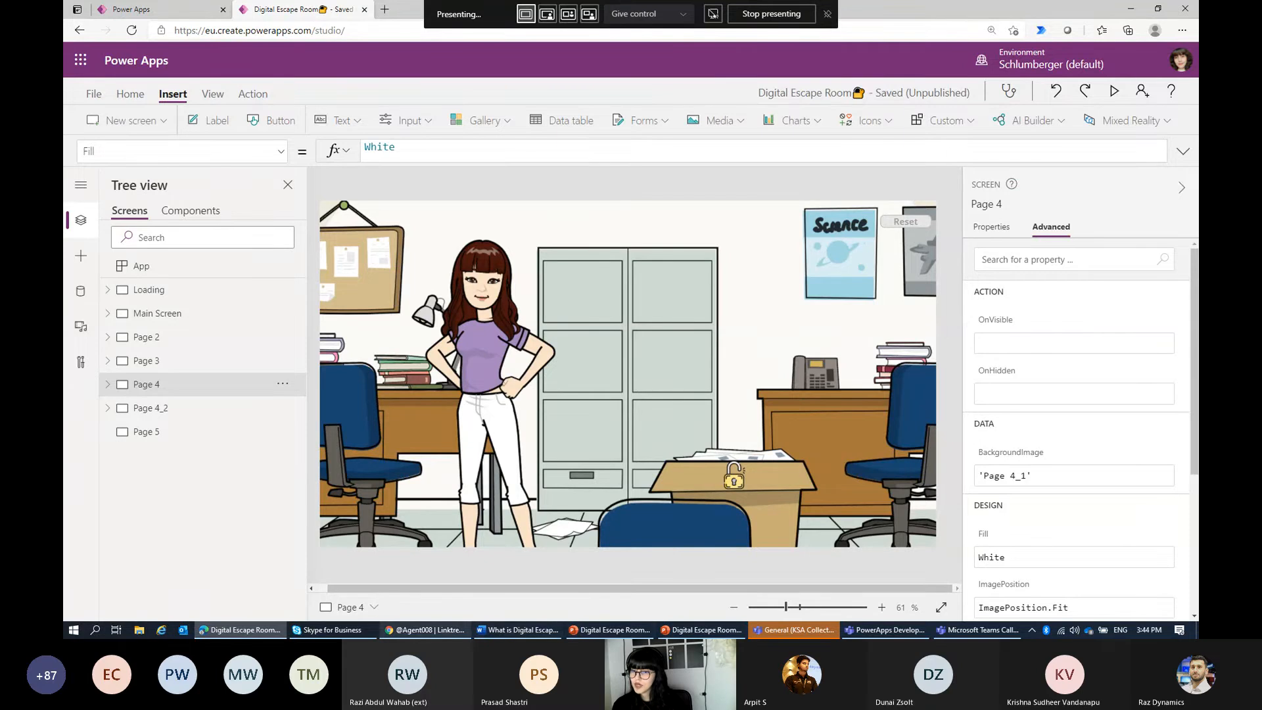
left_click_drag(368, 587, 317, 595)
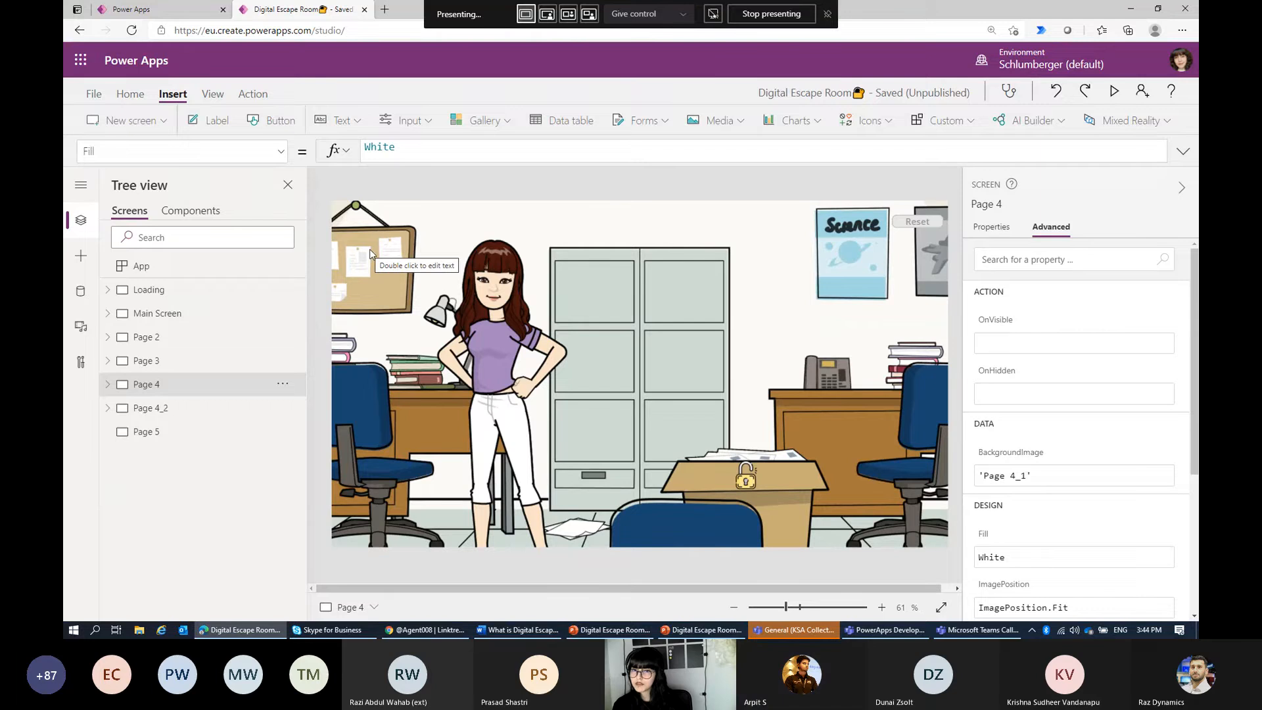
left_click(184, 313)
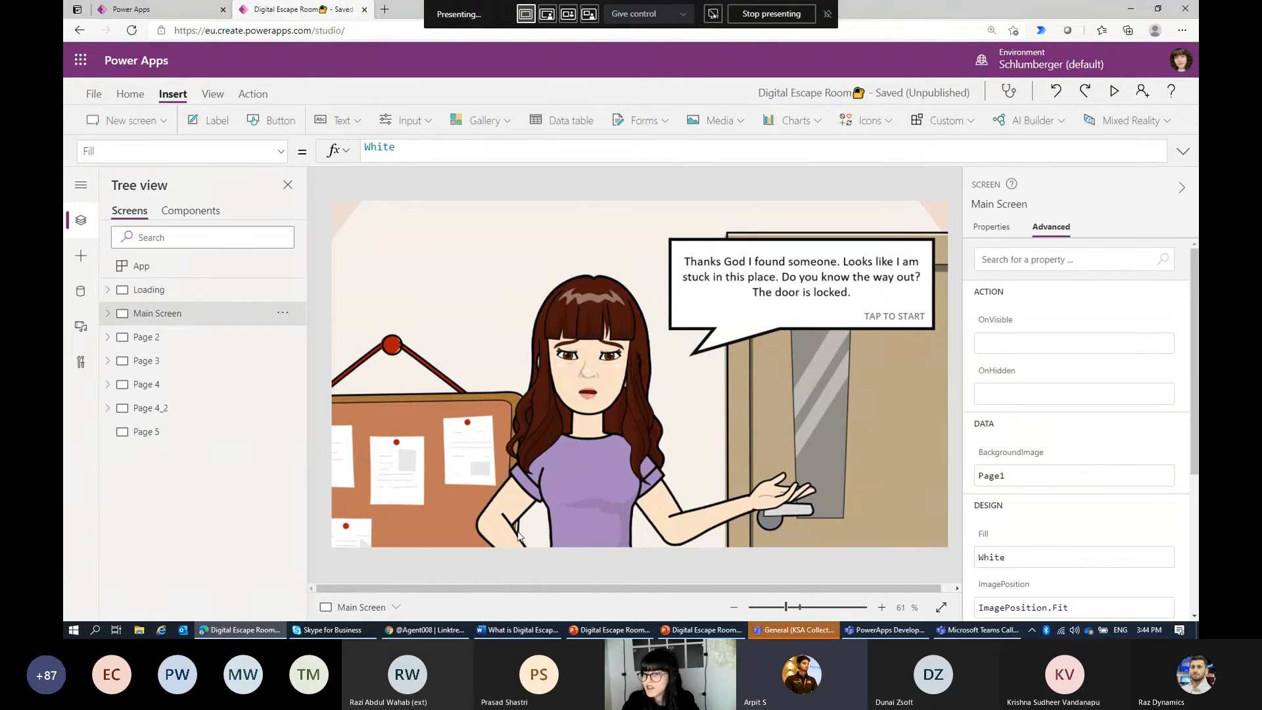
Step: Switch to the PowerPoint deck and, on slide 3, shrink the background picture and slightly shift the speech bubble and the lock icon
left_click(702, 631)
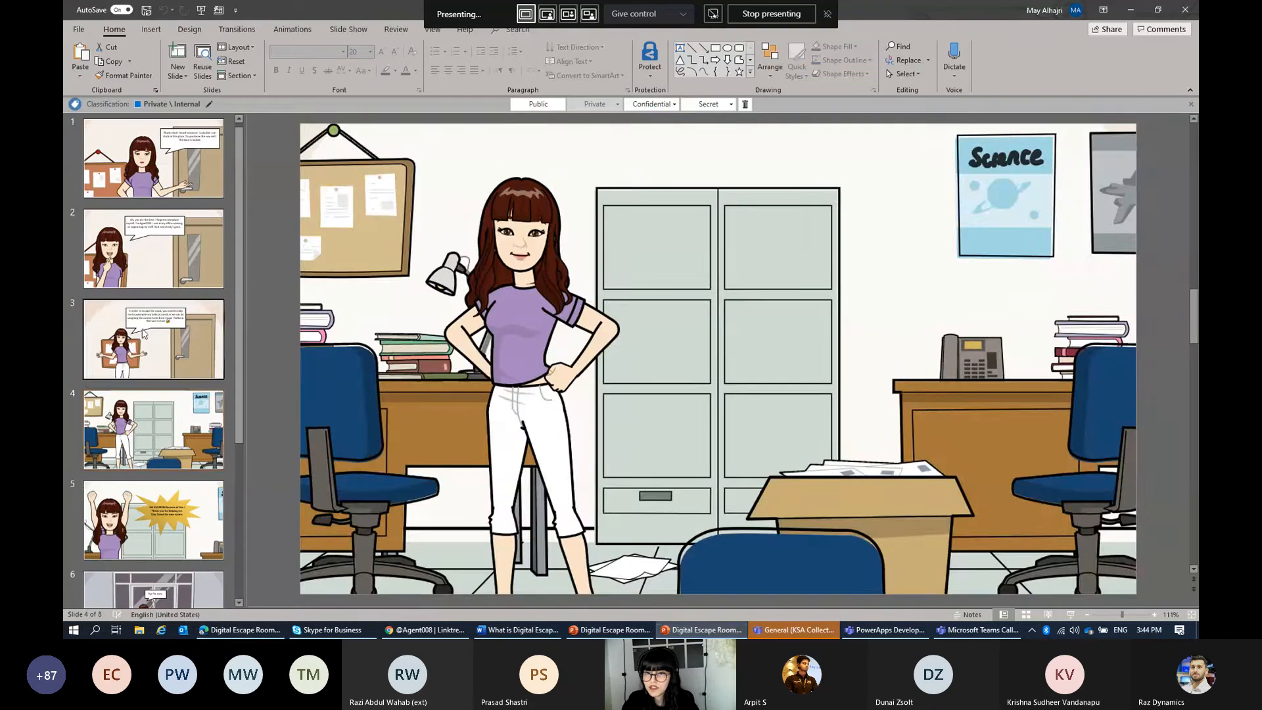
scroll(591, 394, "up", 1)
left_click_drag(300, 123, 422, 251)
mouse_move(570, 171)
left_mouse_down()
mouse_move(634, 201)
mouse_move(572, 165)
mouse_move(583, 175)
left_mouse_up()
left_click(799, 254)
left_click_drag(796, 255, 808, 275)
left_click(738, 297)
left_click(406, 205)
Step: Insert a rectangular speech bubble callout about 4.72" wide and 1.75" high over the door on slide 3
left_click(151, 29)
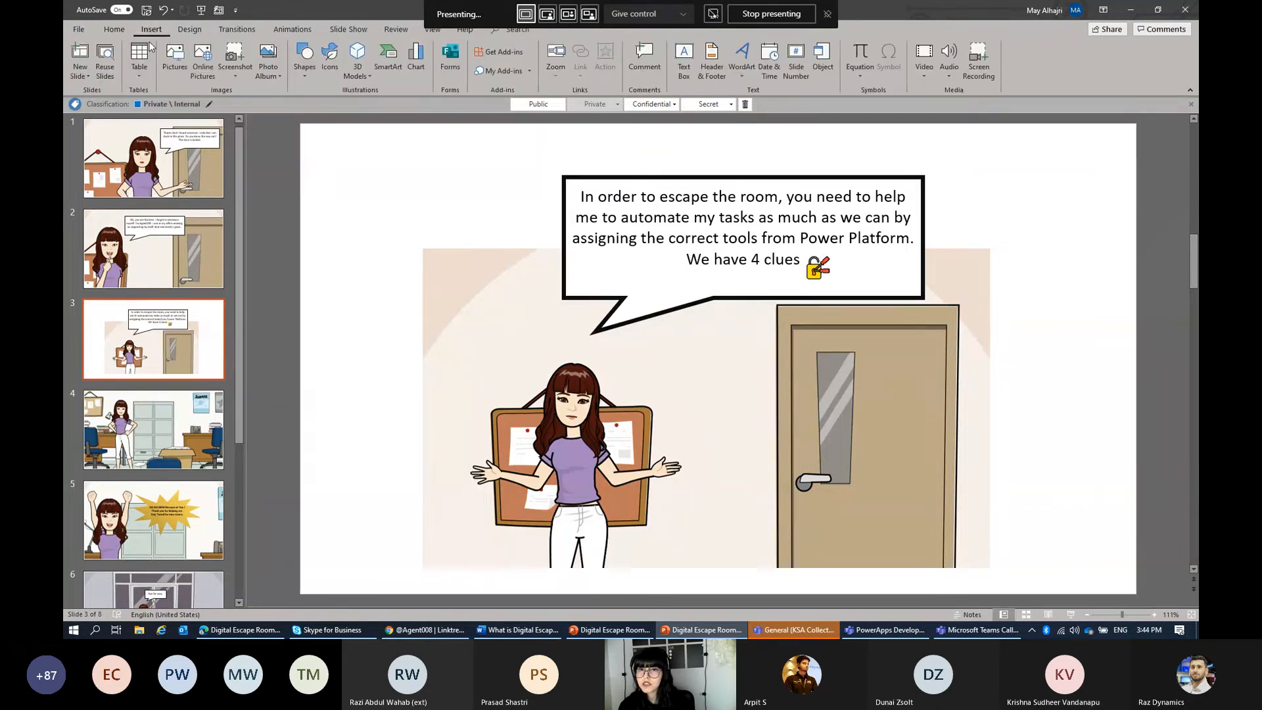
left_click(306, 74)
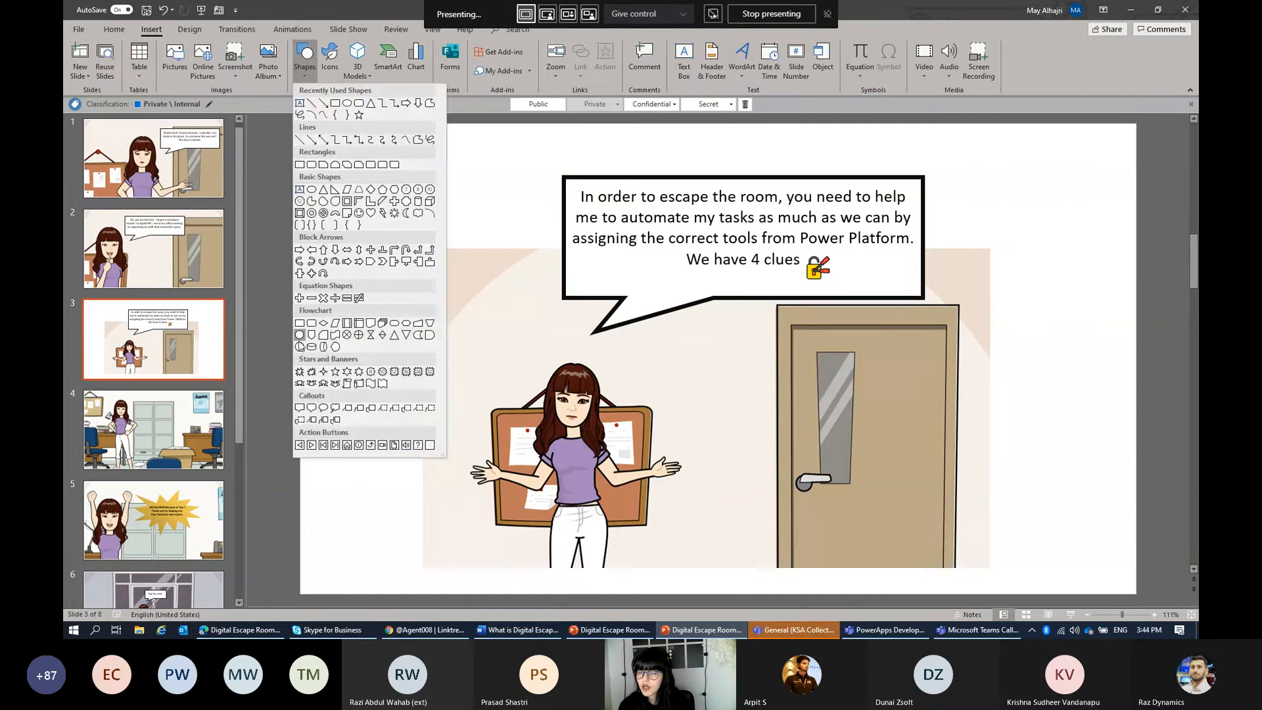
left_click(299, 408)
left_click_drag(429, 171, 968, 431)
left_click_drag(794, 463, 753, 416)
left_click(764, 469)
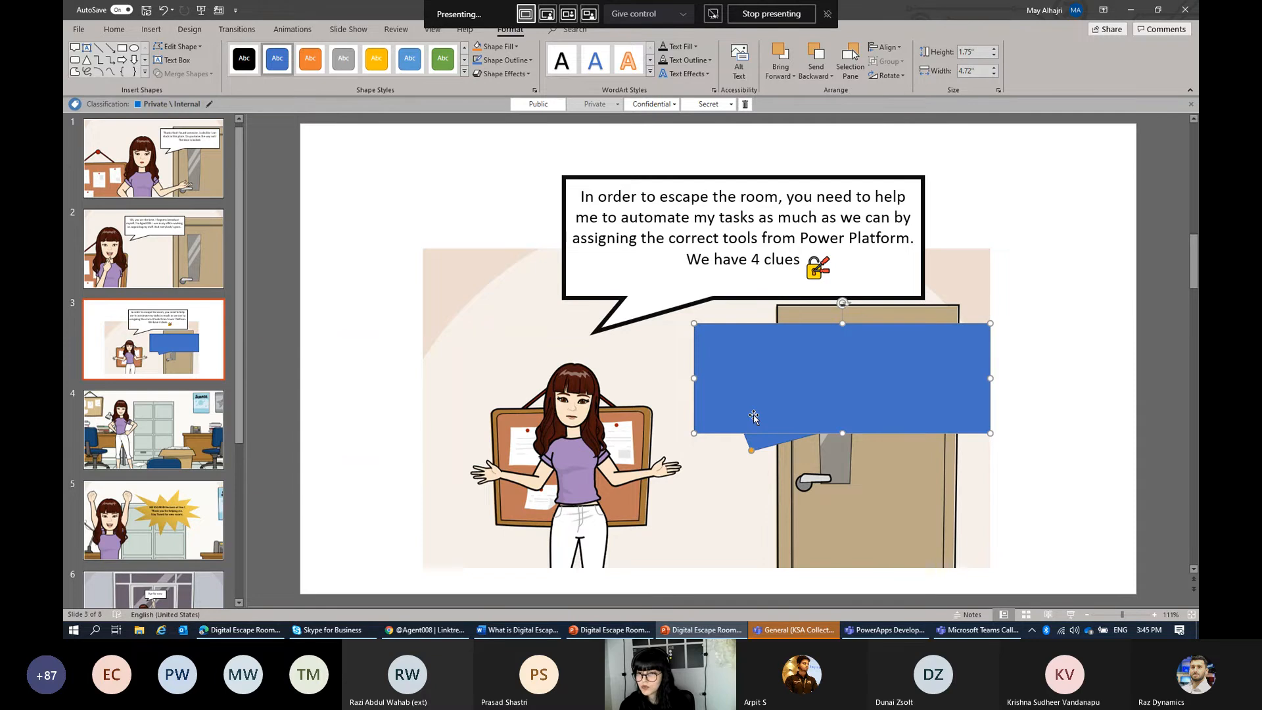
Step: Enlarge slide 3's background picture and reposition it behind the speech bubbles
left_click(608, 423)
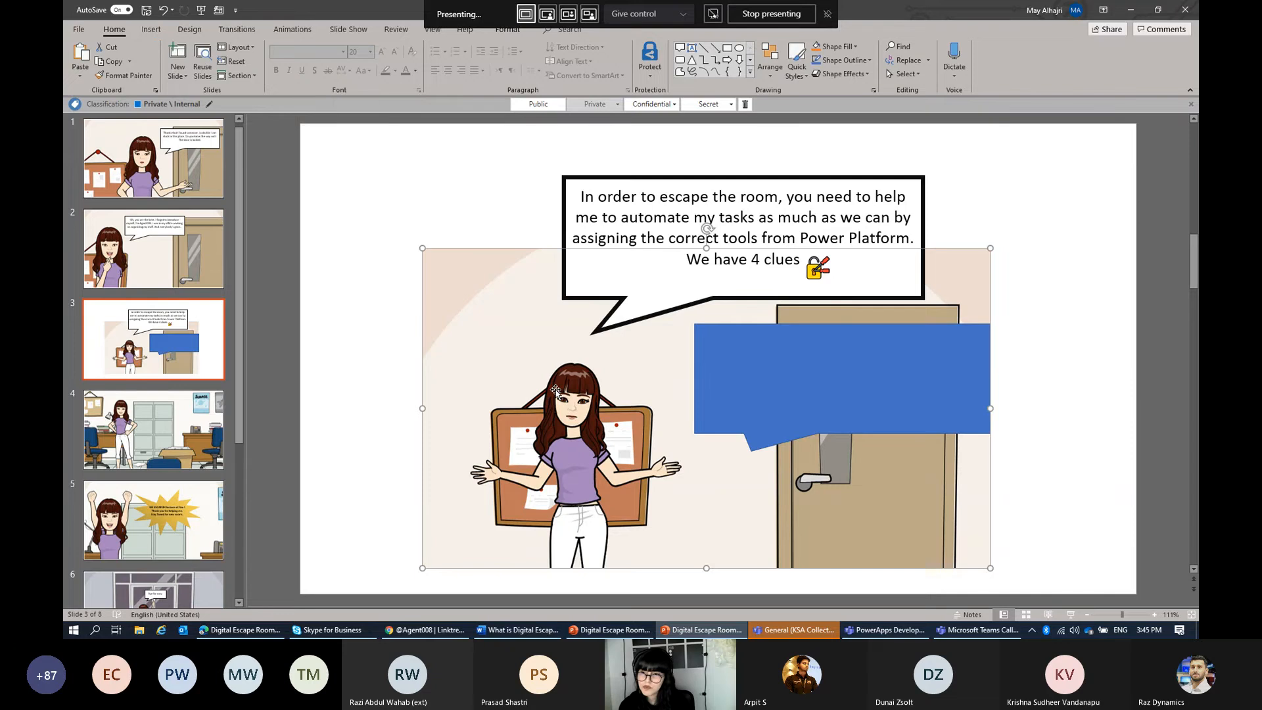
left_click_drag(423, 248, 341, 166)
left_click_drag(372, 255, 396, 220)
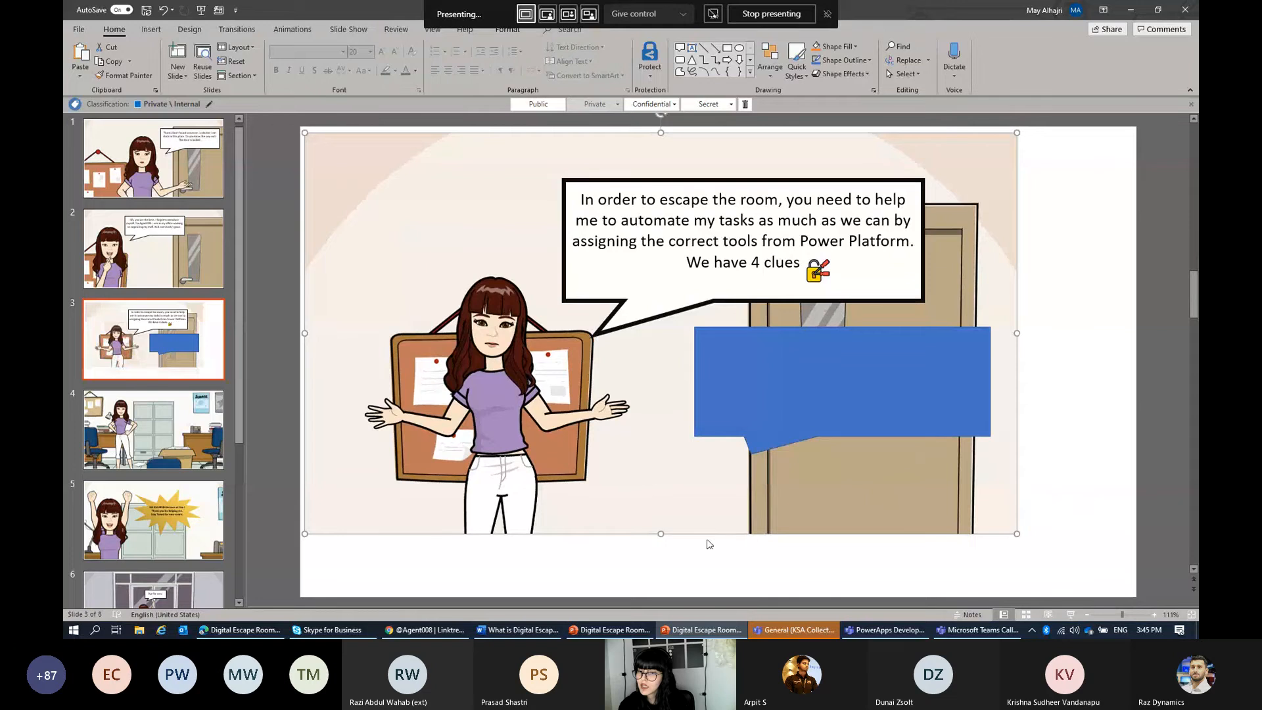
Step: Return to Power Apps, preview Page 4_2, open the Power Bi question popup, and examine its close image's OnSelect formula in the editor
left_click(238, 635)
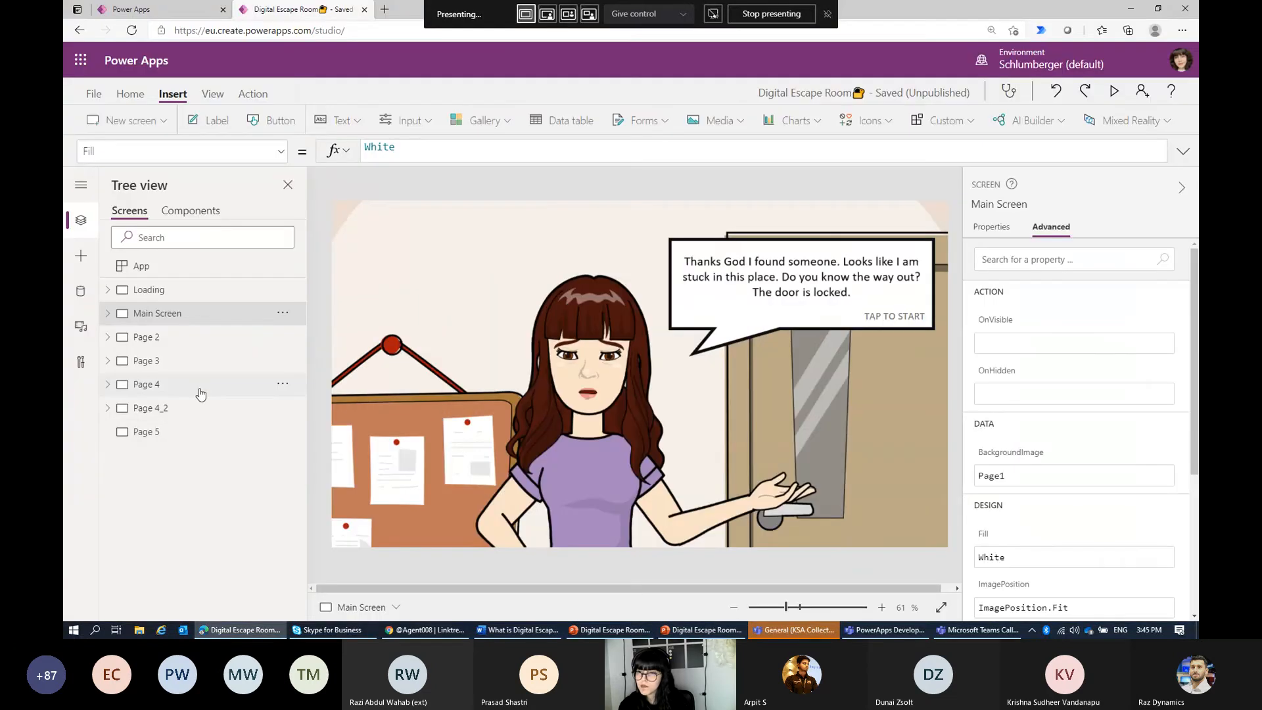
left_click(200, 392)
left_click(183, 417)
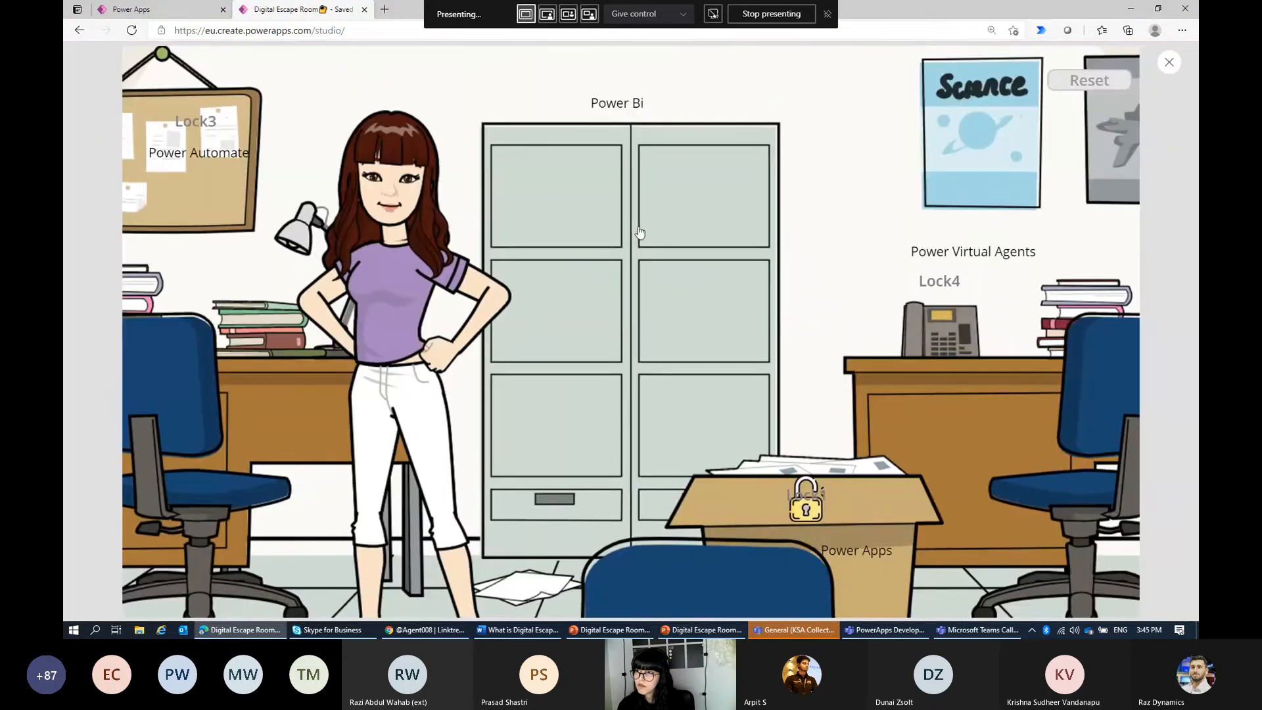
left_click(638, 228)
left_click(1174, 69)
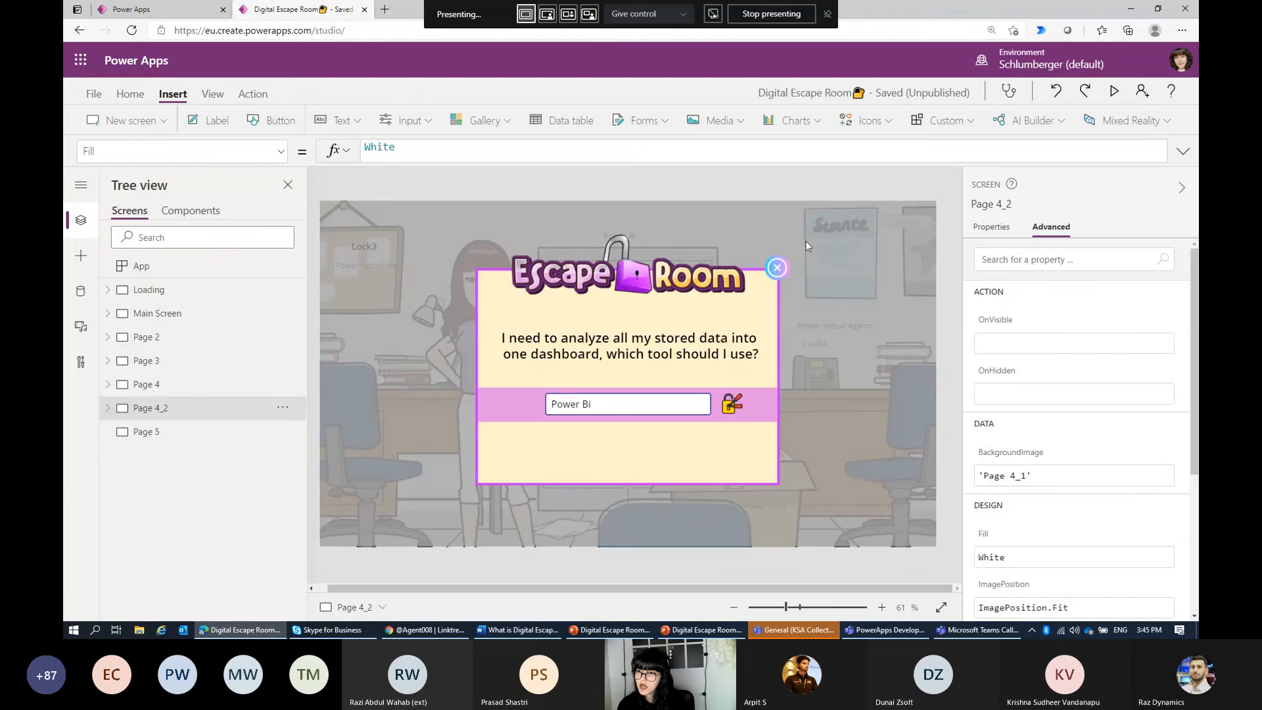
left_click(777, 271)
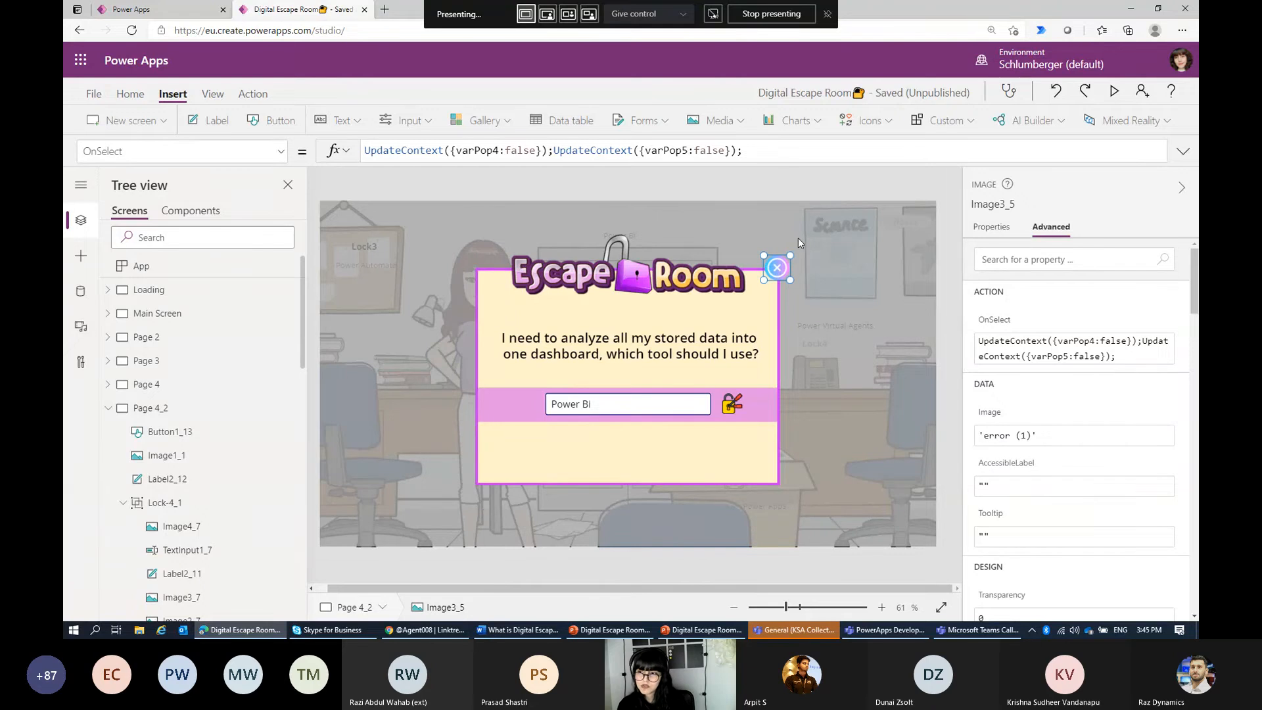
Step: Open Google Chrome, load the Flaticon website, and maximize the browser window
left_click(96, 631)
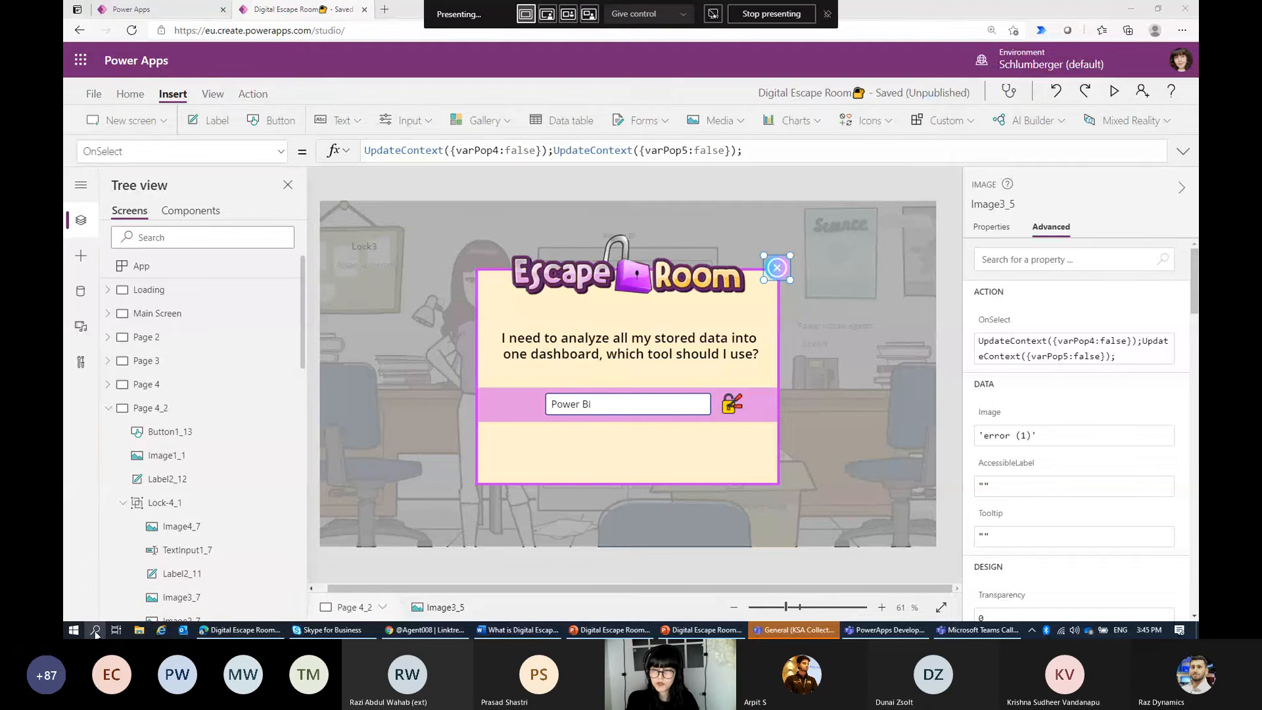
type("ch")
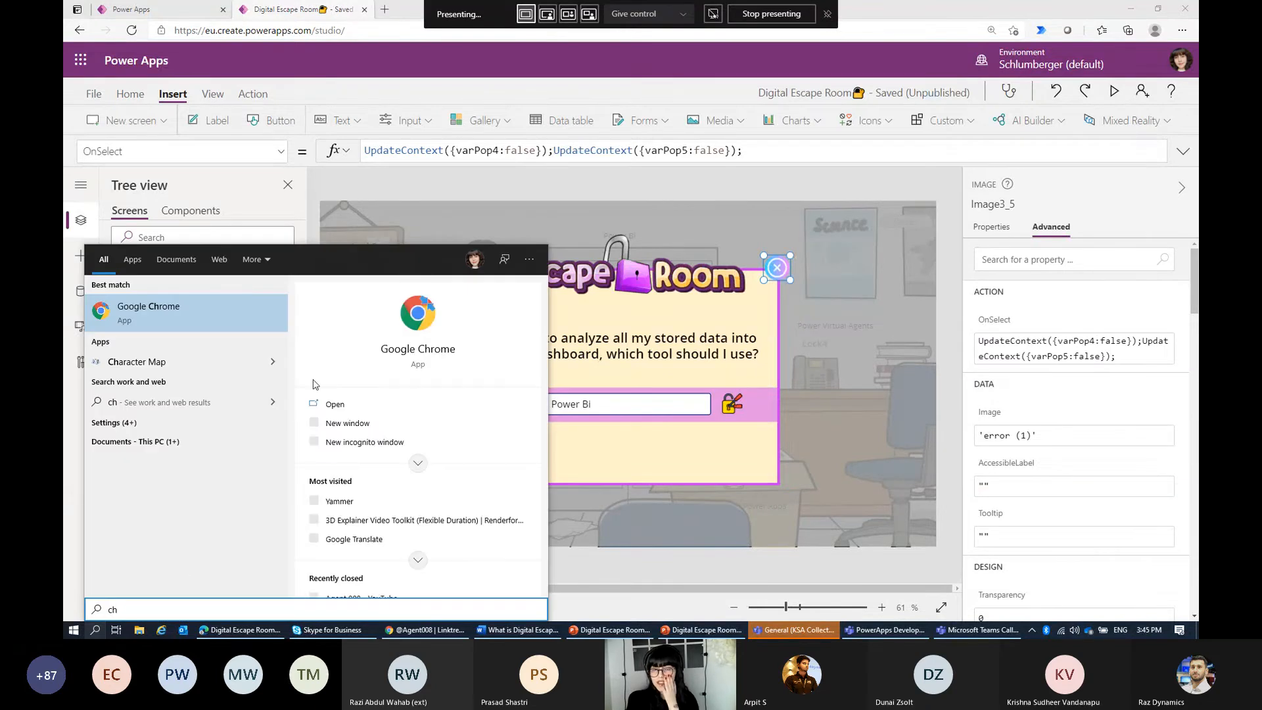
key("Return")
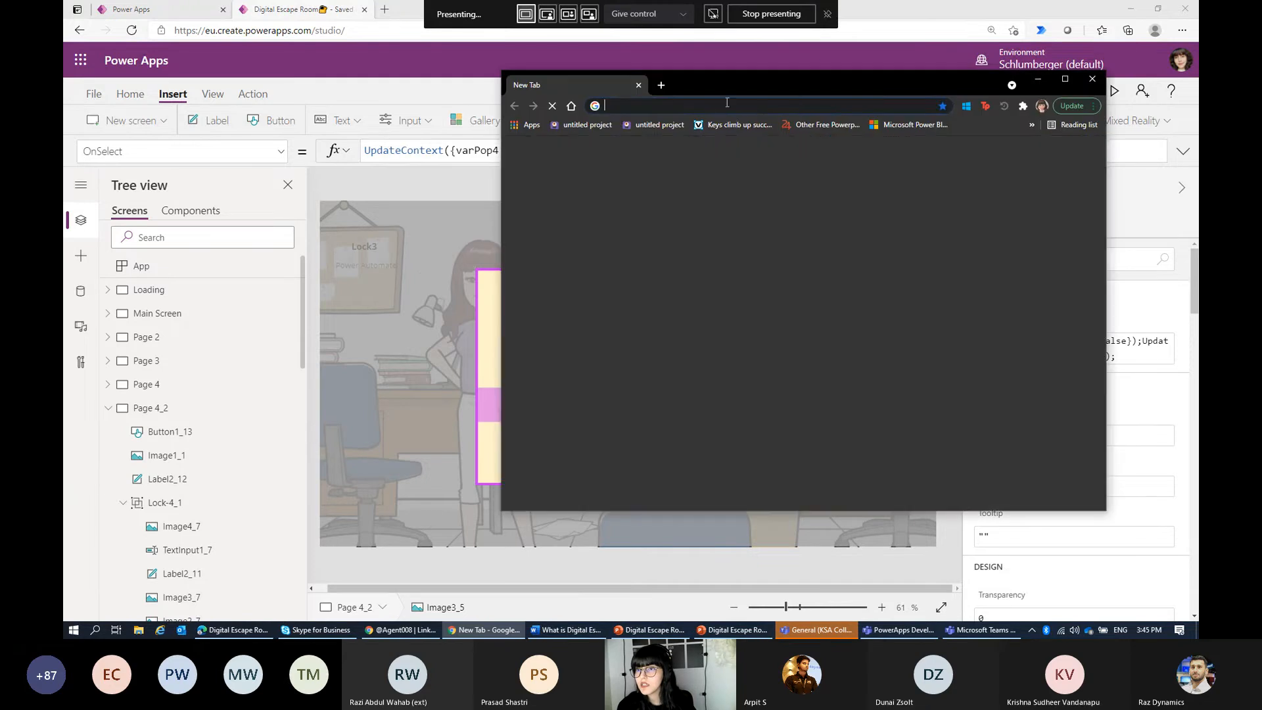
left_click(719, 106)
type("fre")
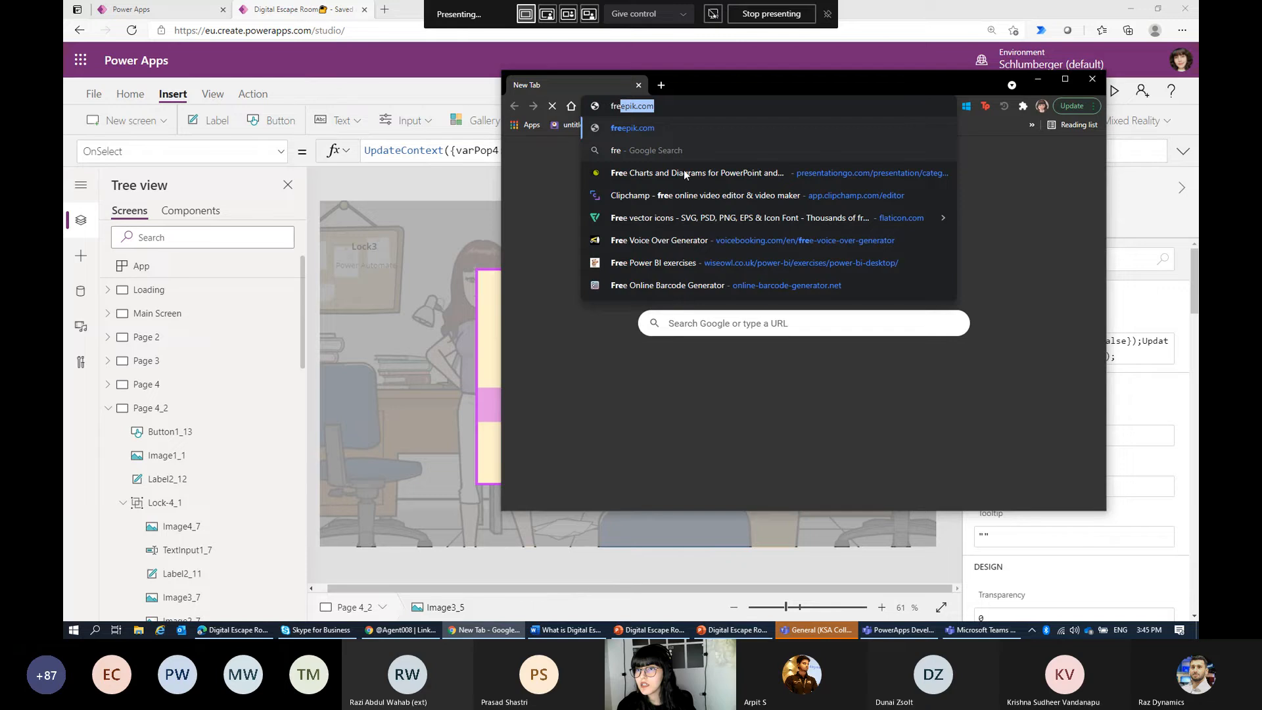
left_click(697, 217)
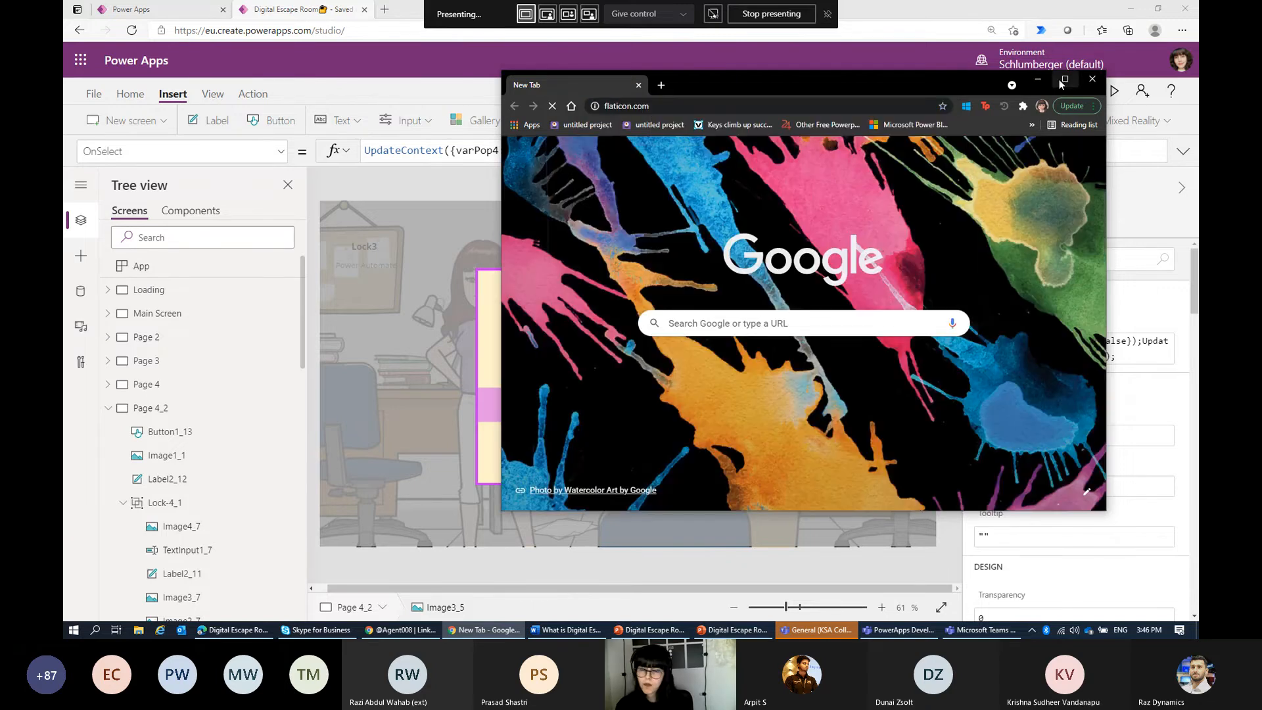
left_click(1060, 81)
Step: Try to load freepik.com in the same browser tab
left_click(226, 31)
type("freepik.com")
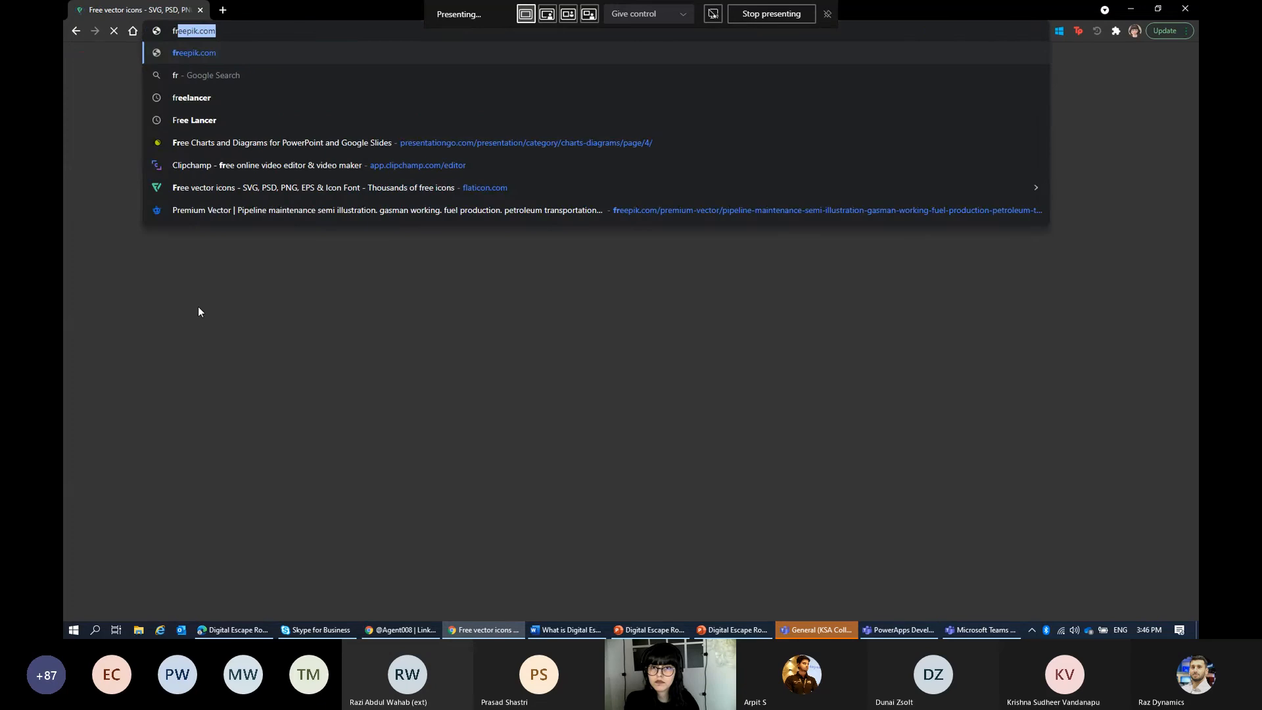
key("Return")
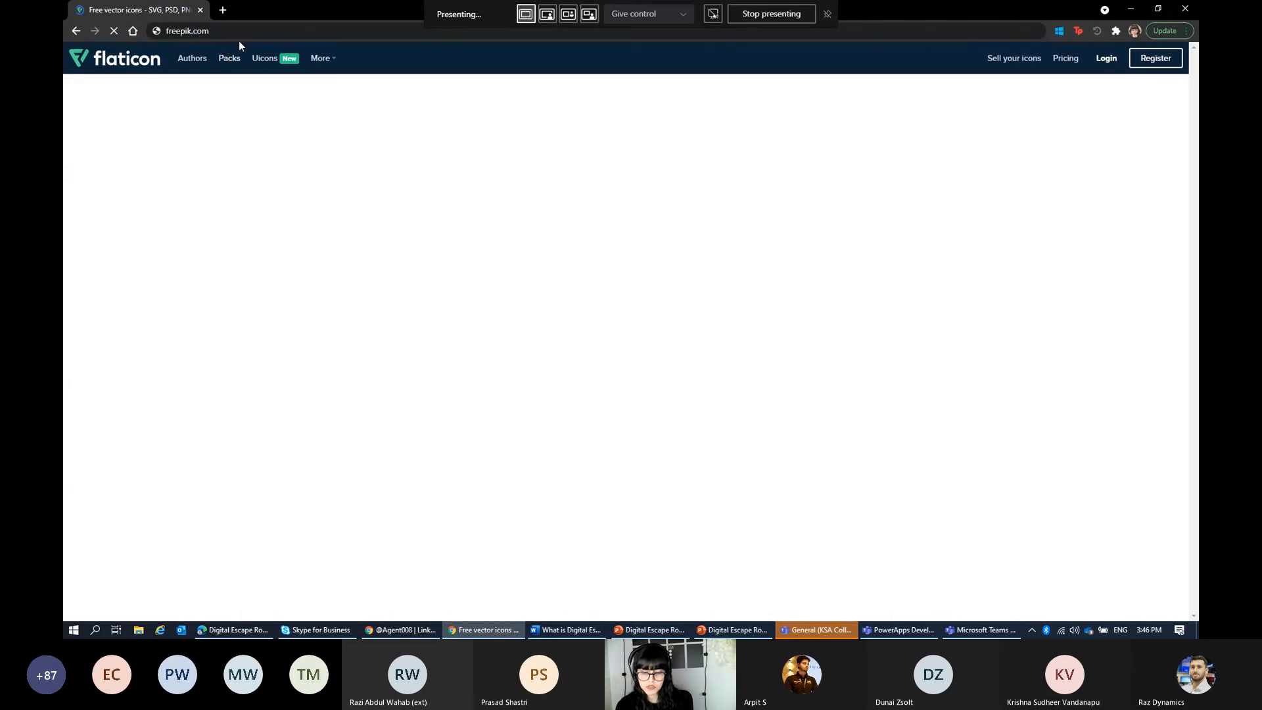
left_click(252, 33)
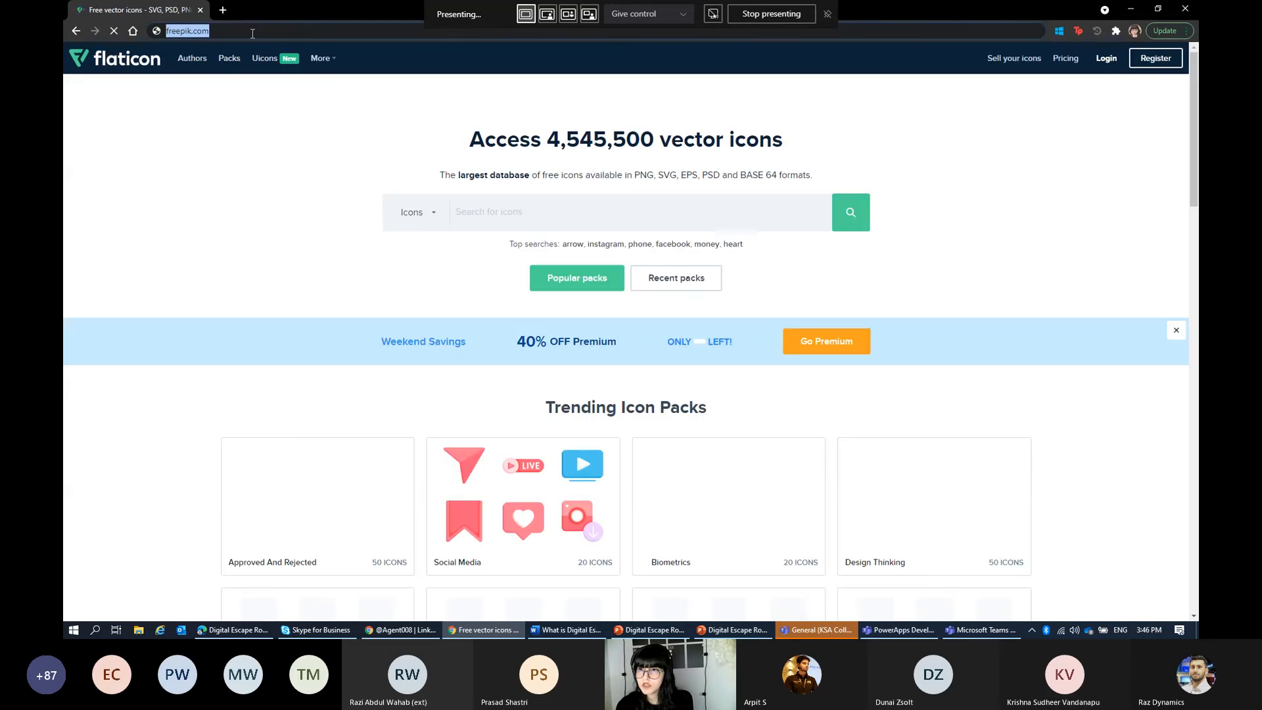
Step: Search Flaticon for "close" icons
scroll(505, 215, "down", 1)
scroll(505, 215, "up", 1)
left_click(505, 214)
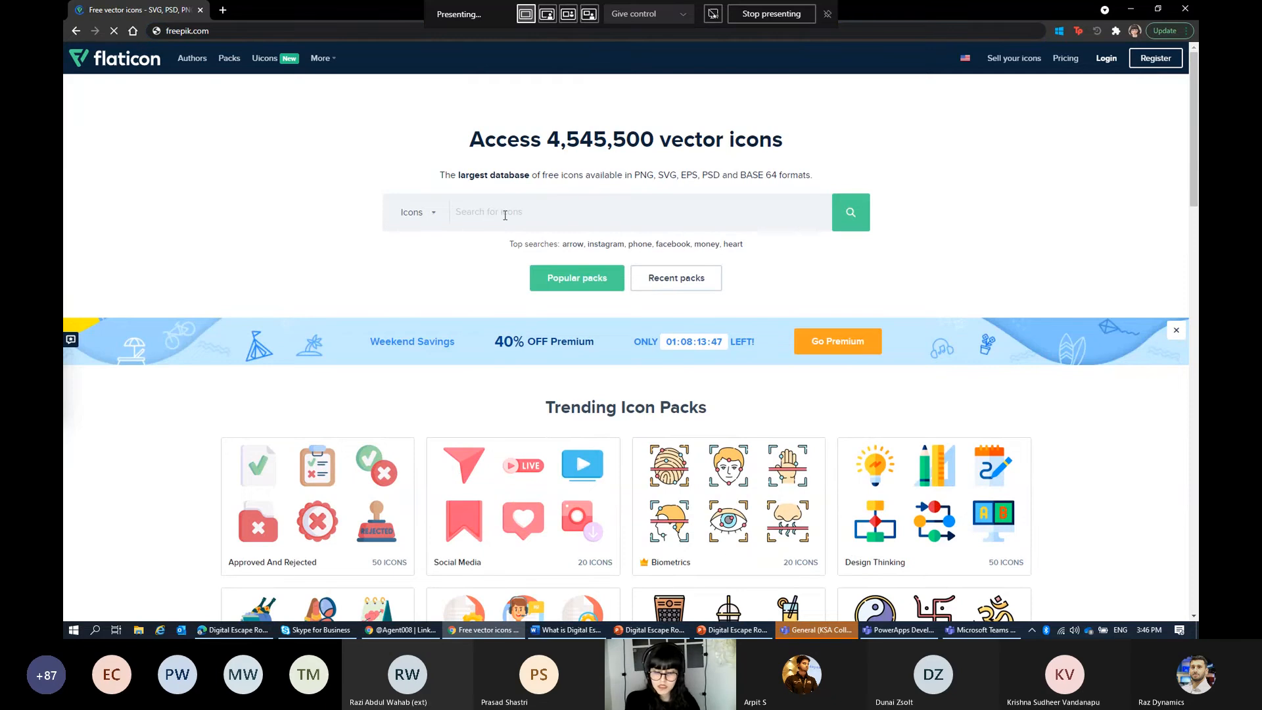
type("close")
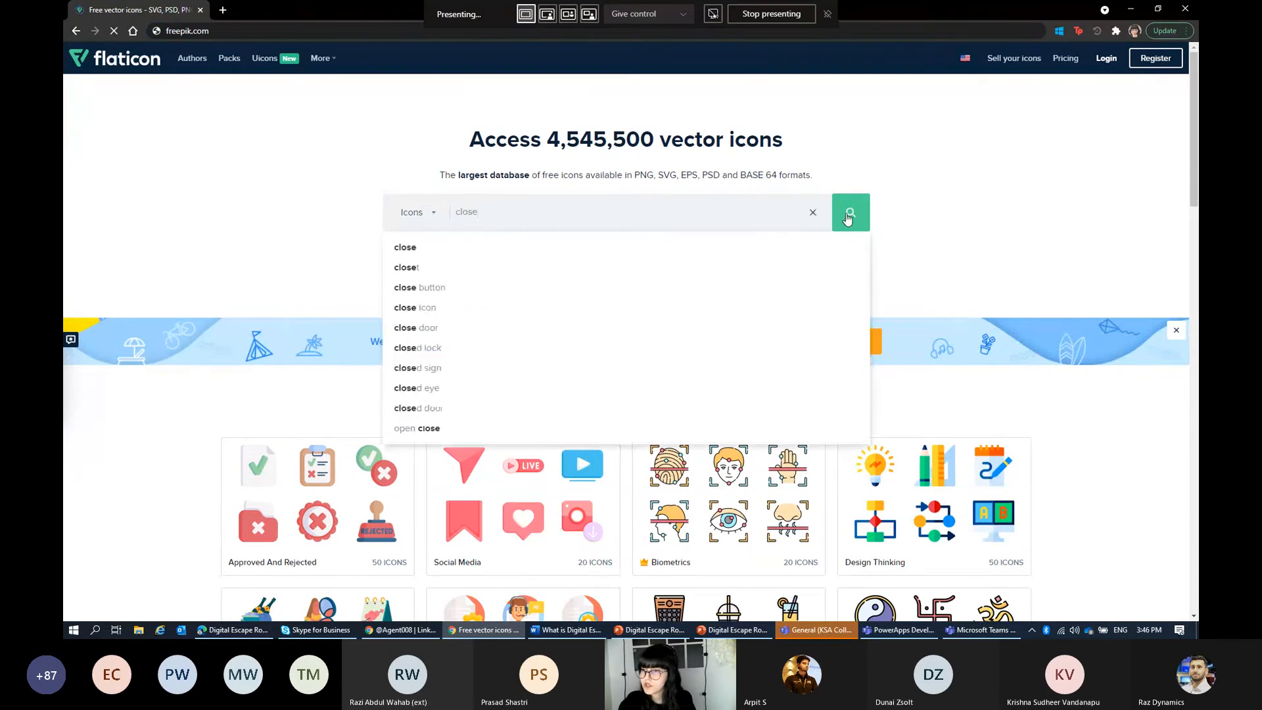
left_click(848, 217)
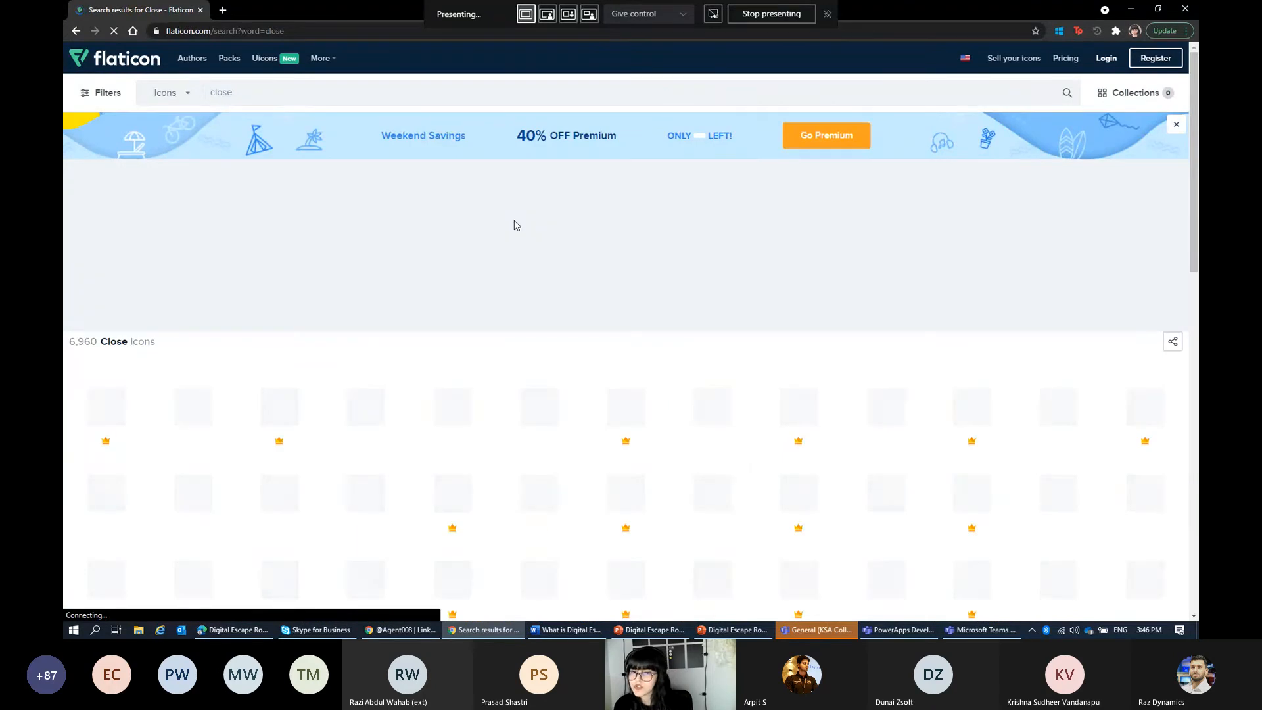
Step: Browse the close icon results on Flaticon and examine the available free and premium icon styles
scroll(564, 355, "down", 4)
scroll(564, 355, "down", 7)
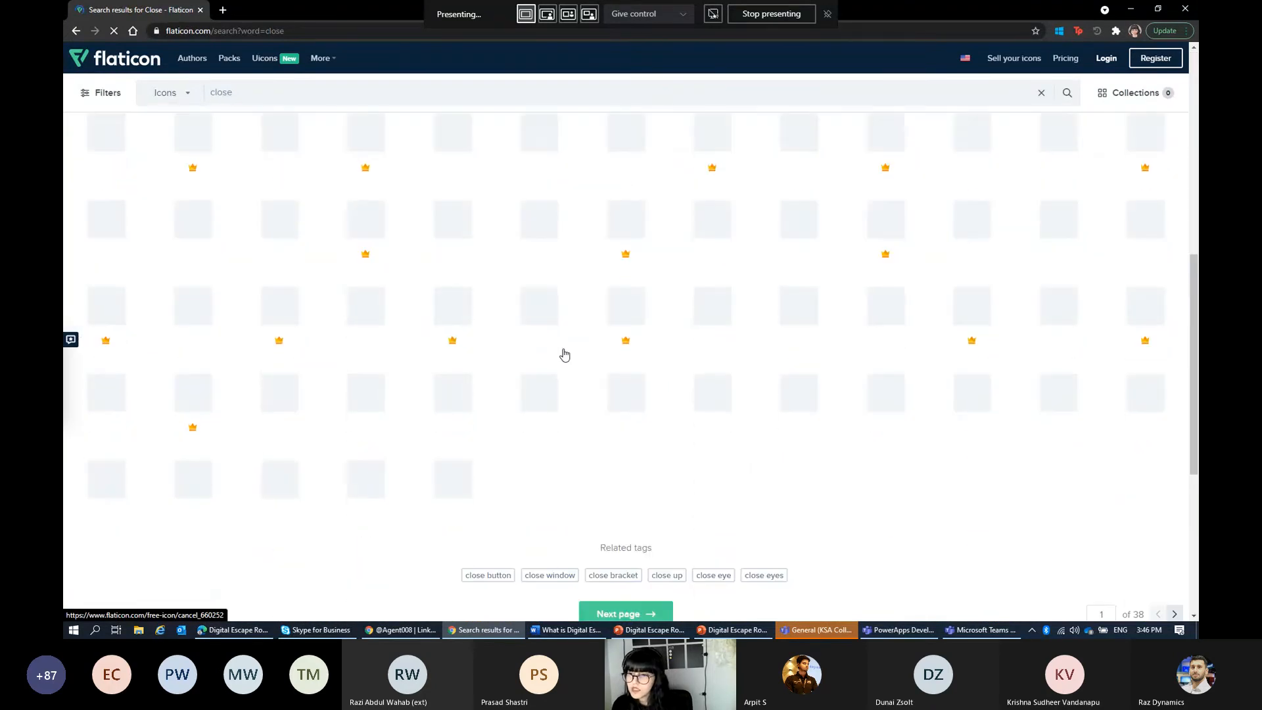
scroll(564, 355, "up", 7)
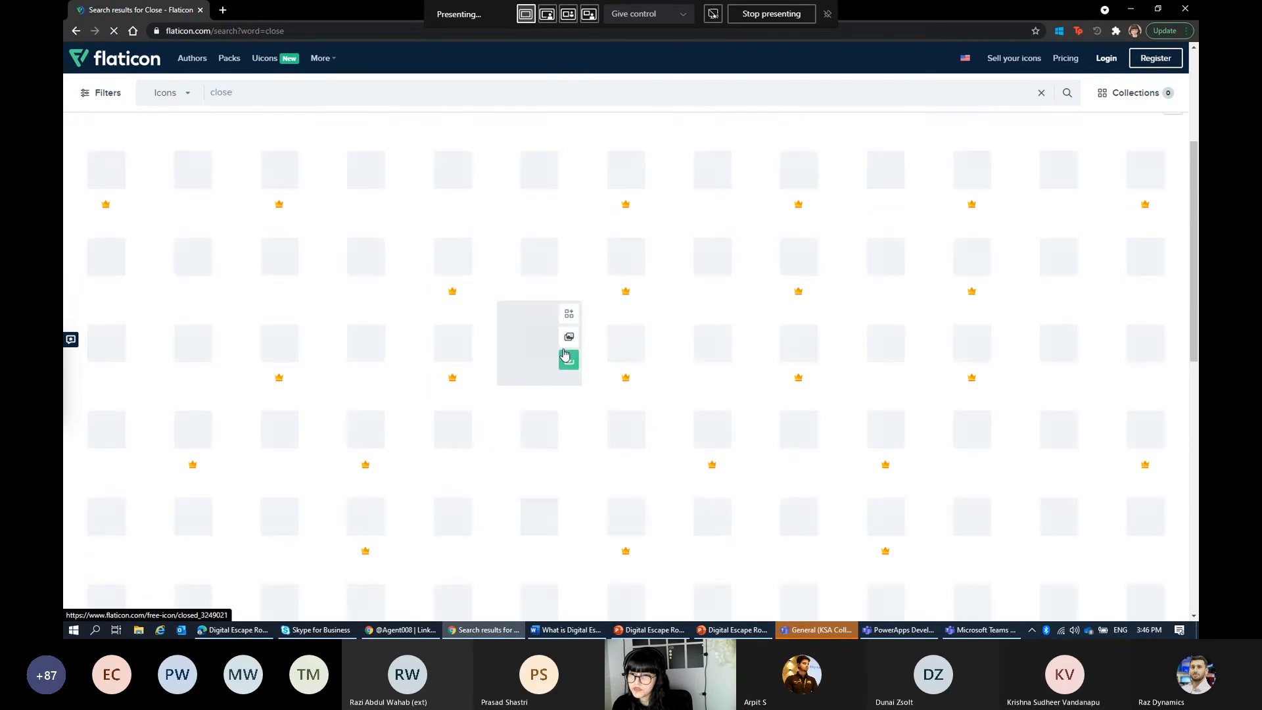
scroll(564, 355, "up", 3)
scroll(466, 432, "up", 1)
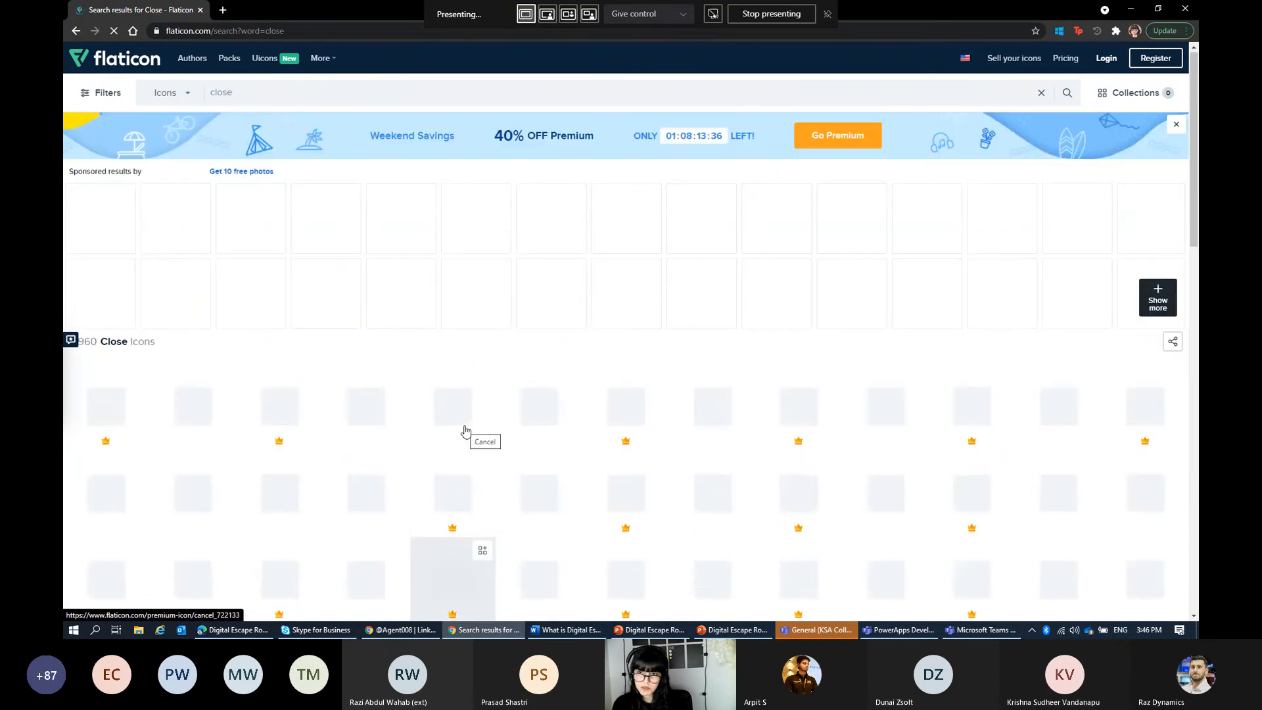
scroll(460, 428, "down", 2)
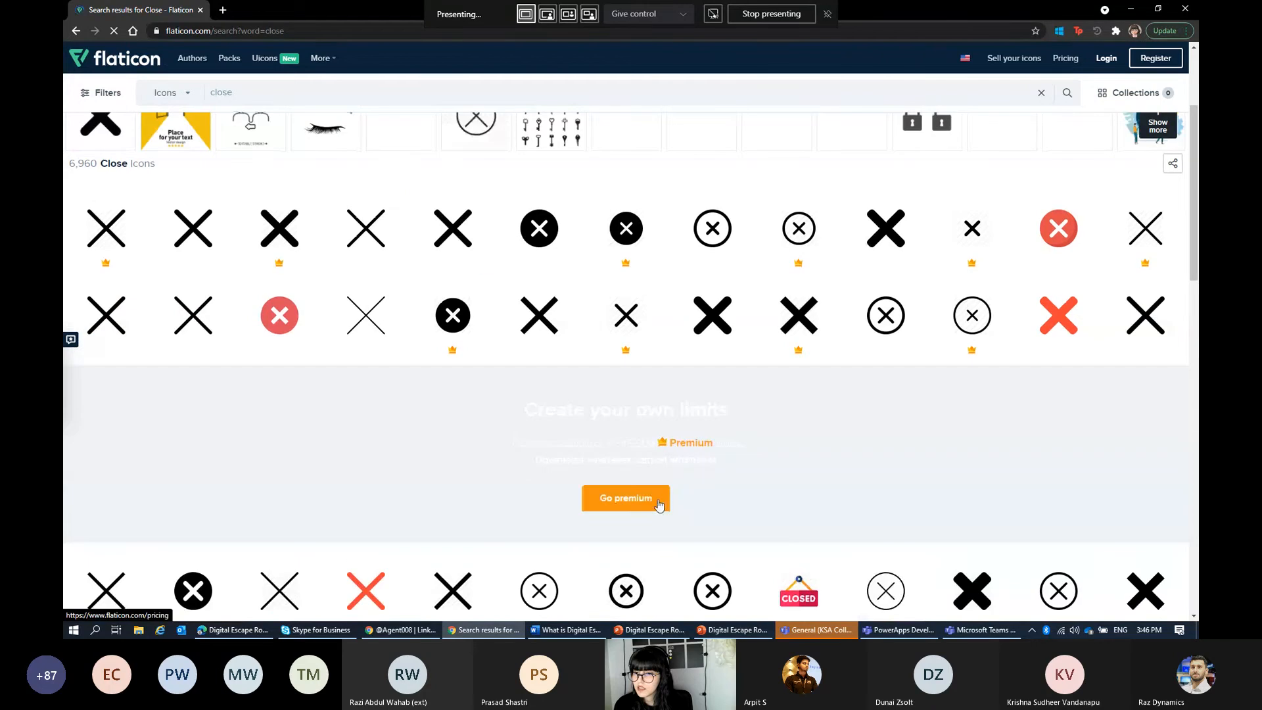
scroll(411, 515, "down", 3)
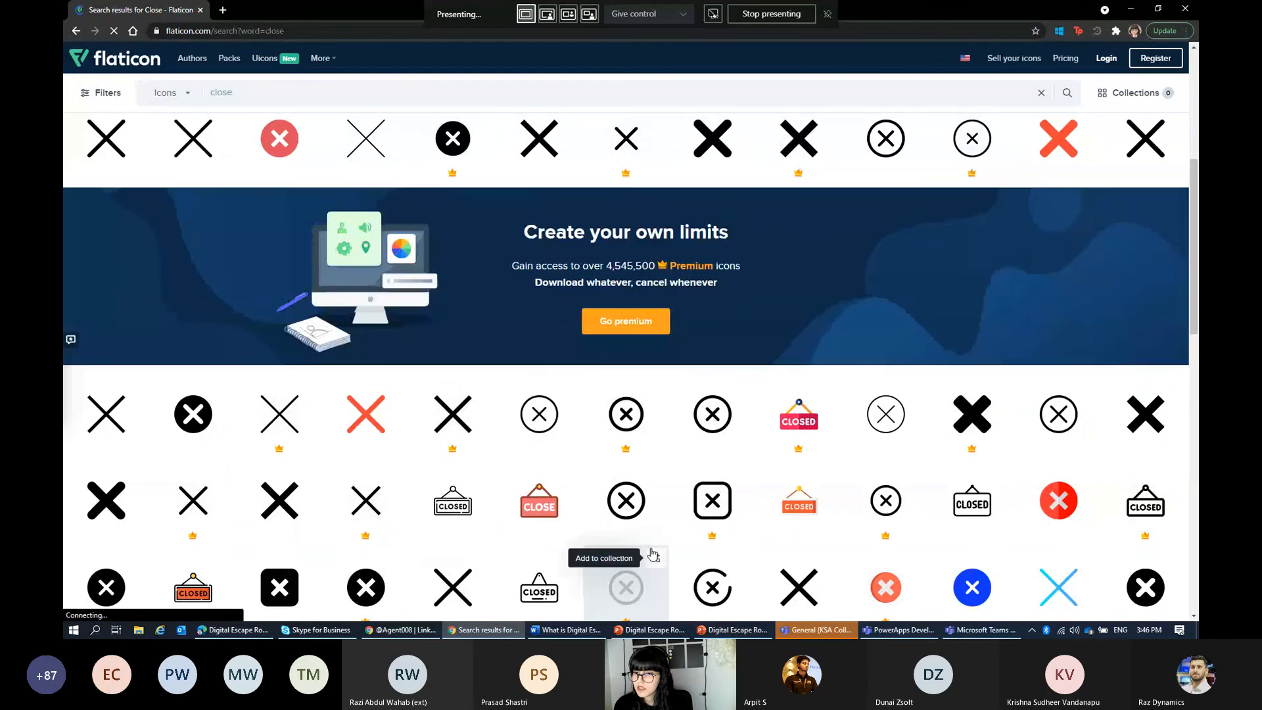
scroll(651, 555, "down", 4)
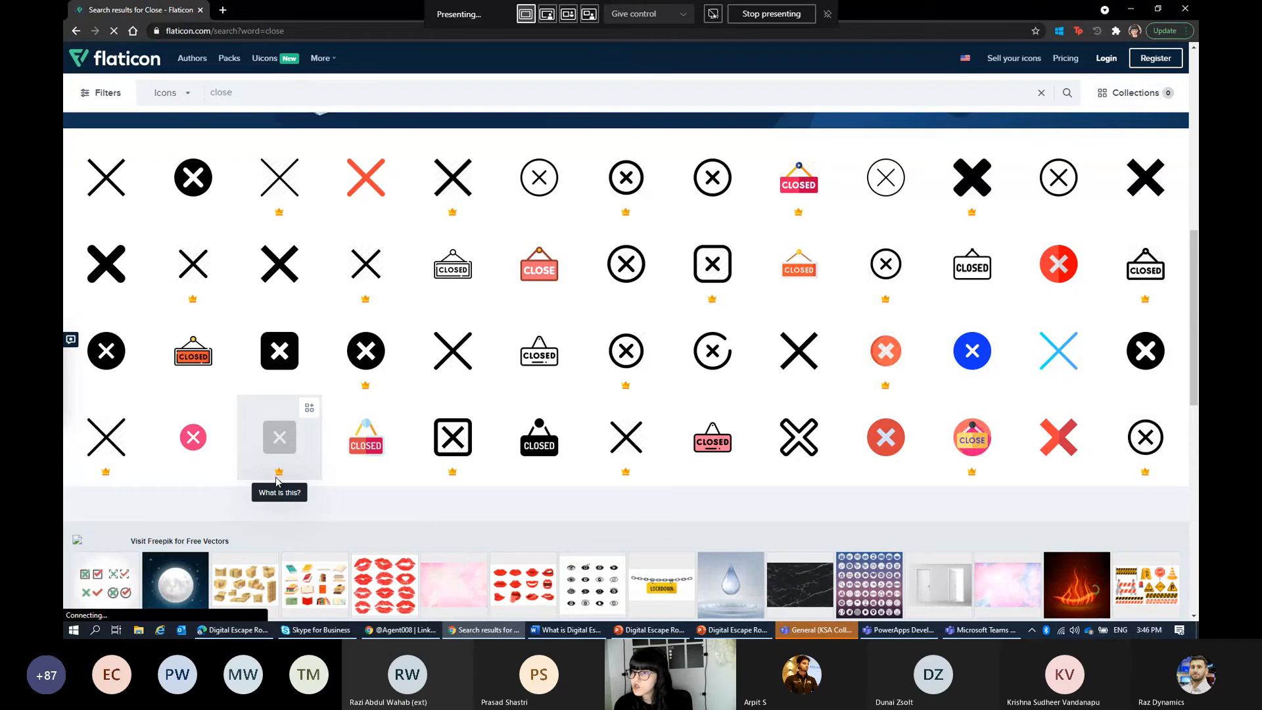
scroll(811, 438, "up", 10)
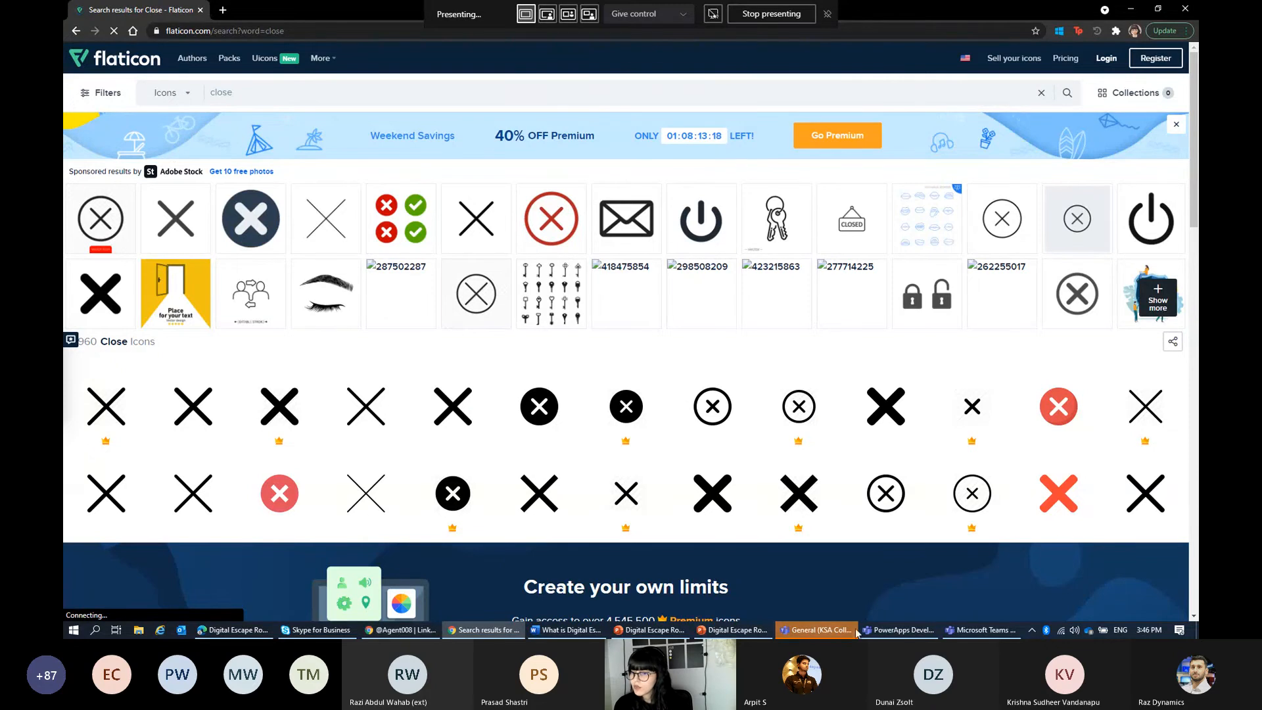
Step: Switch to the Teams meeting, post "freepik.com" in the meeting chat, and return to the browser
left_click(920, 635)
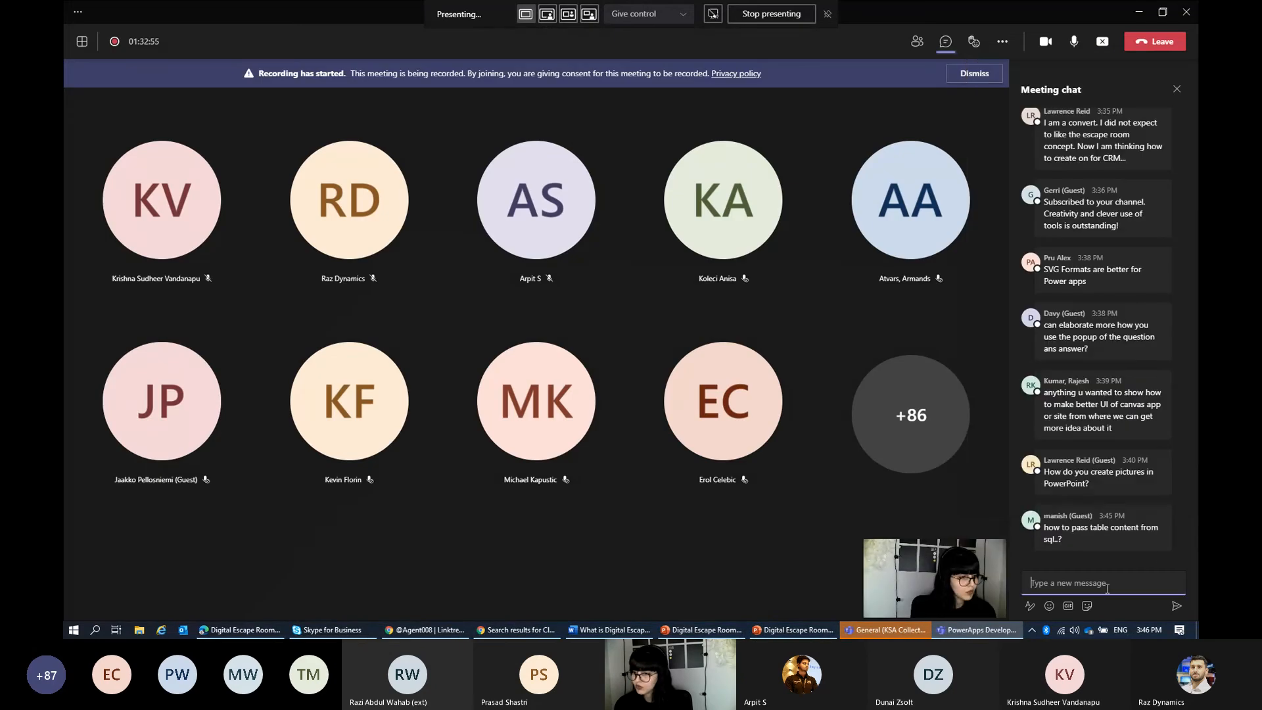
type("freepik.com")
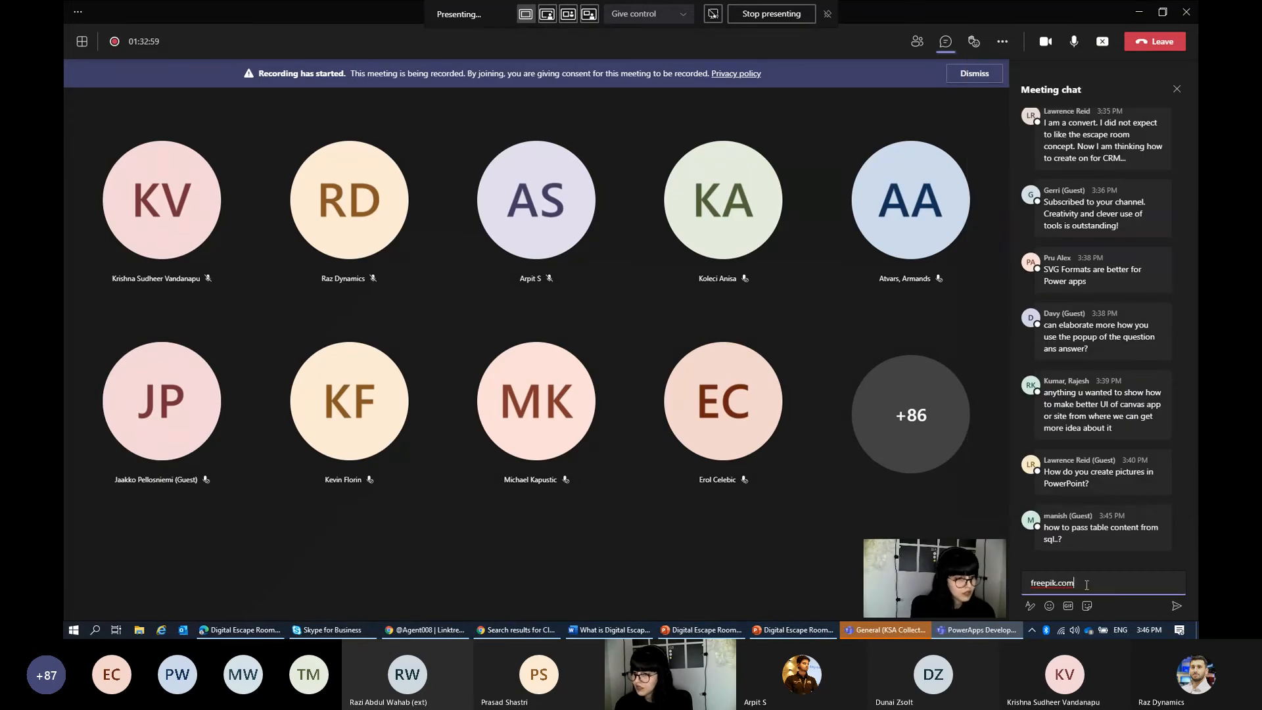
key("Return")
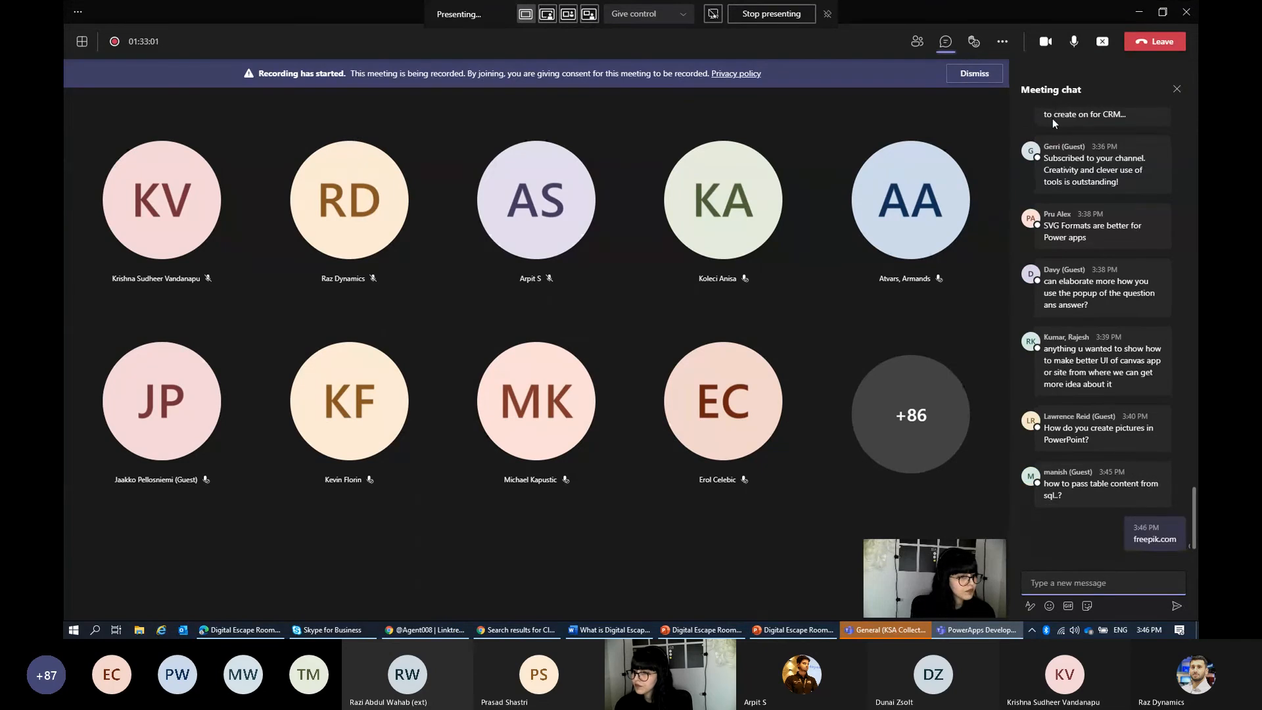
left_click(1136, 14)
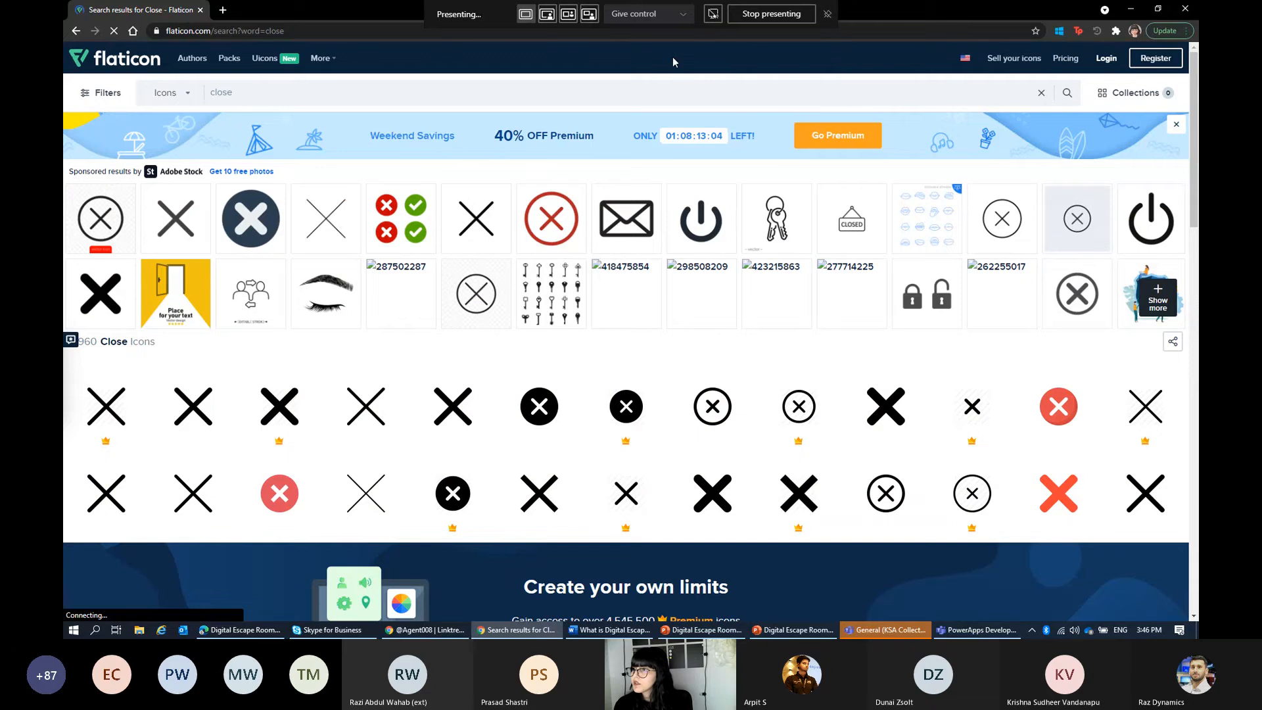
Step: Switch to Power Apps Studio, preview the escape room, close the popup asking about the dashboard tool, and exit the preview
key("alt+Tab")
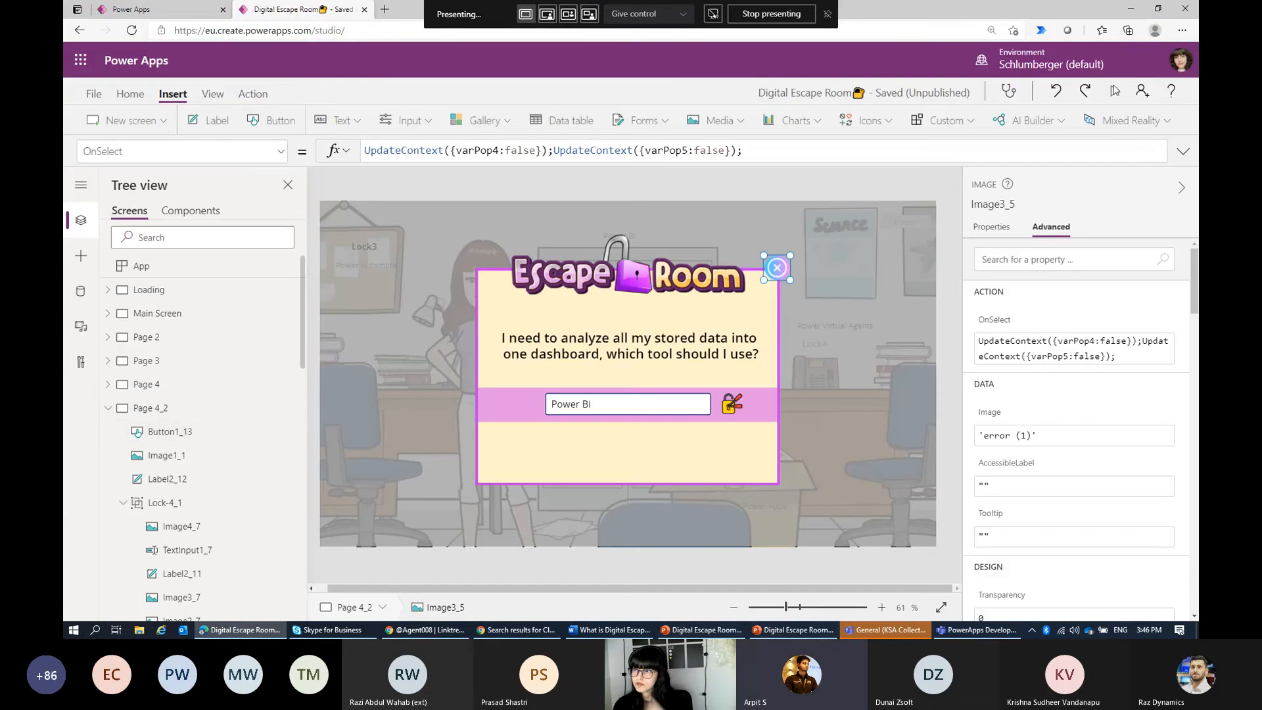
key("F5")
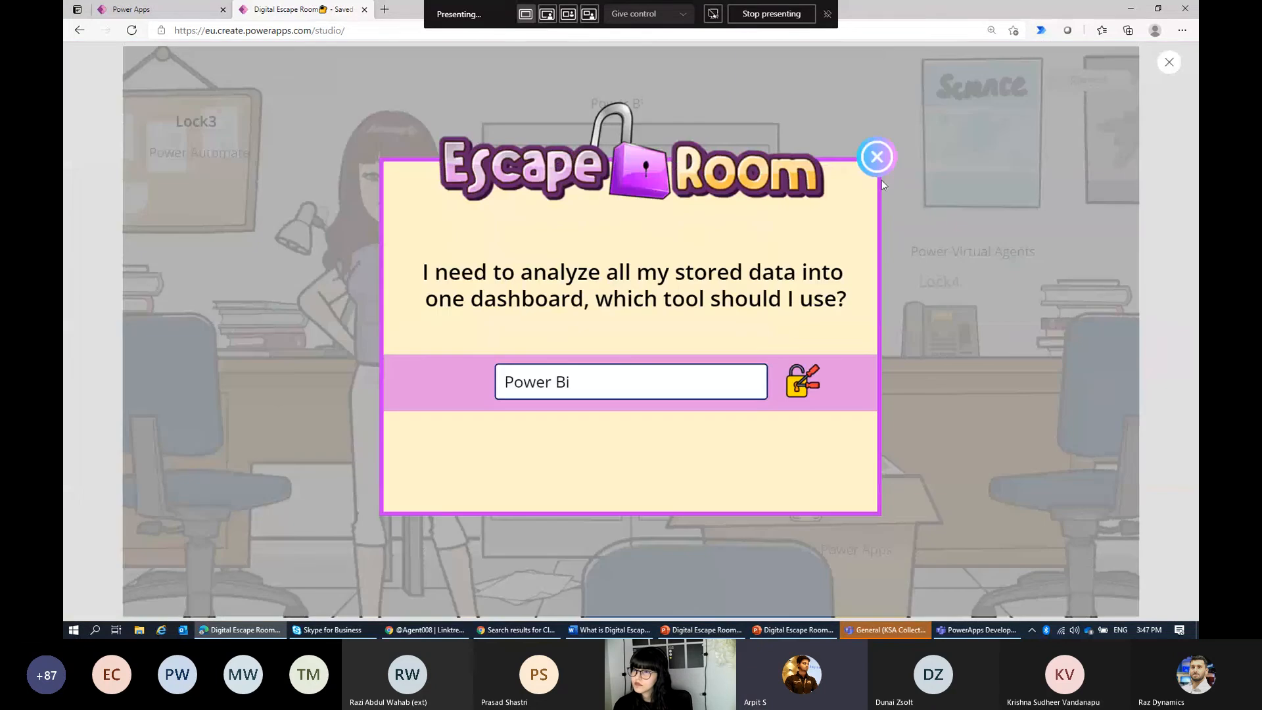
left_click(881, 161)
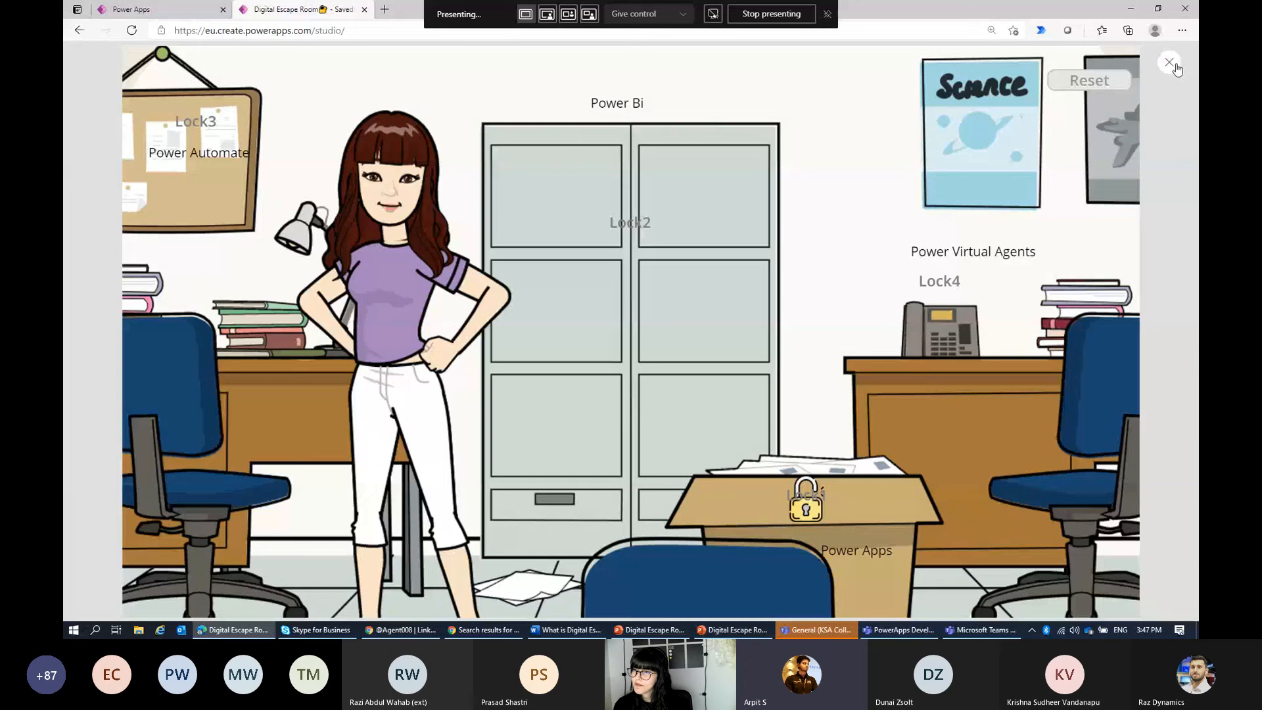
left_click(1169, 63)
Step: Collapse the Page 4_2 screen in the tree and stop presenting the screen in the Teams meeting
left_click(737, 609)
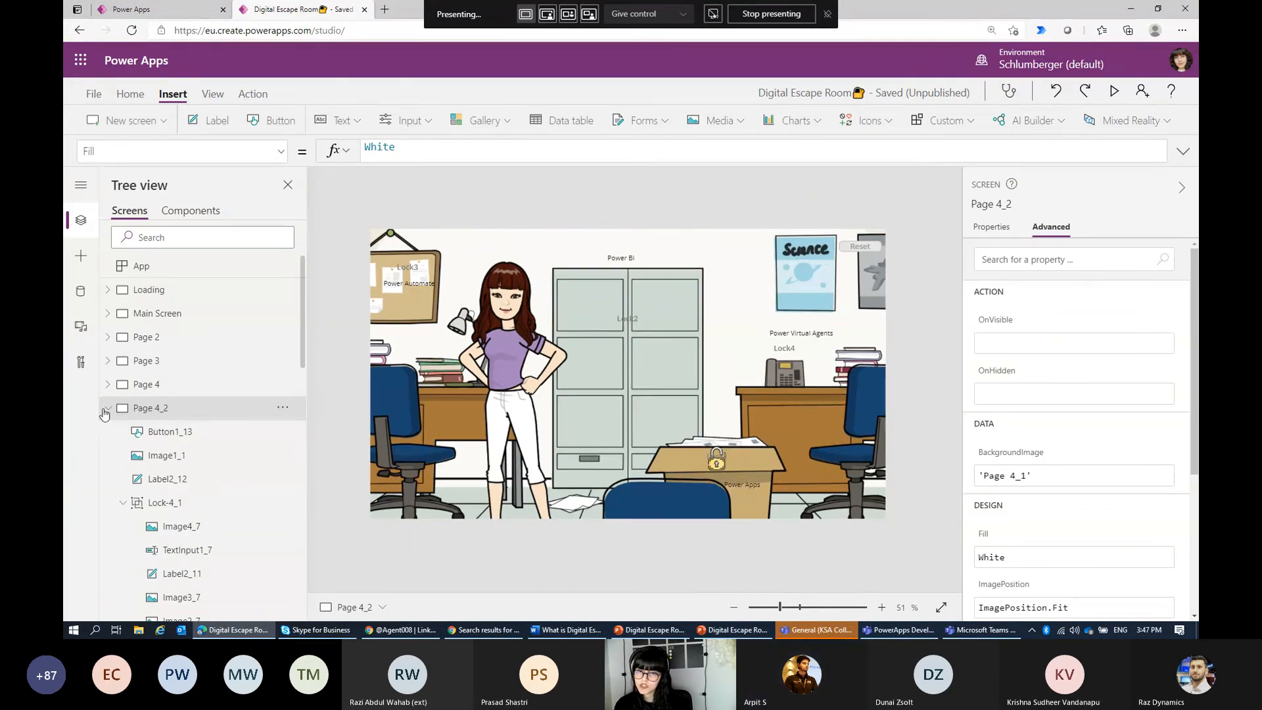
left_click(106, 409)
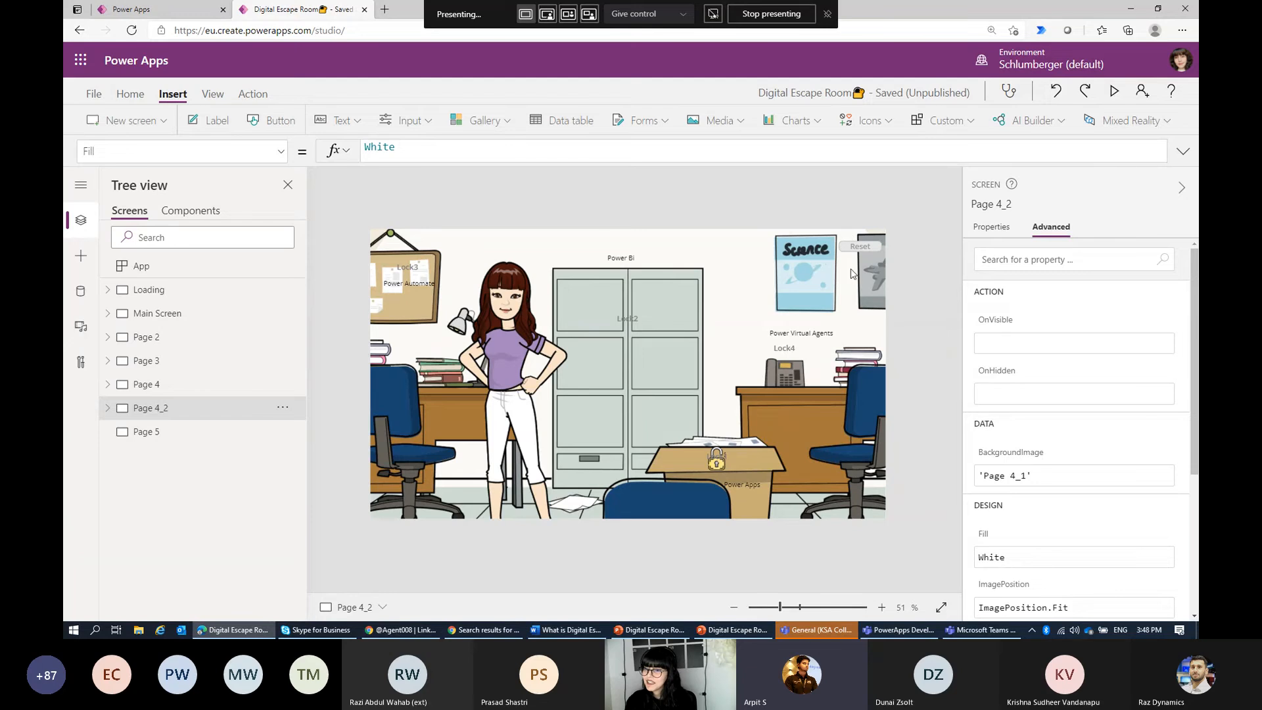
left_click(759, 17)
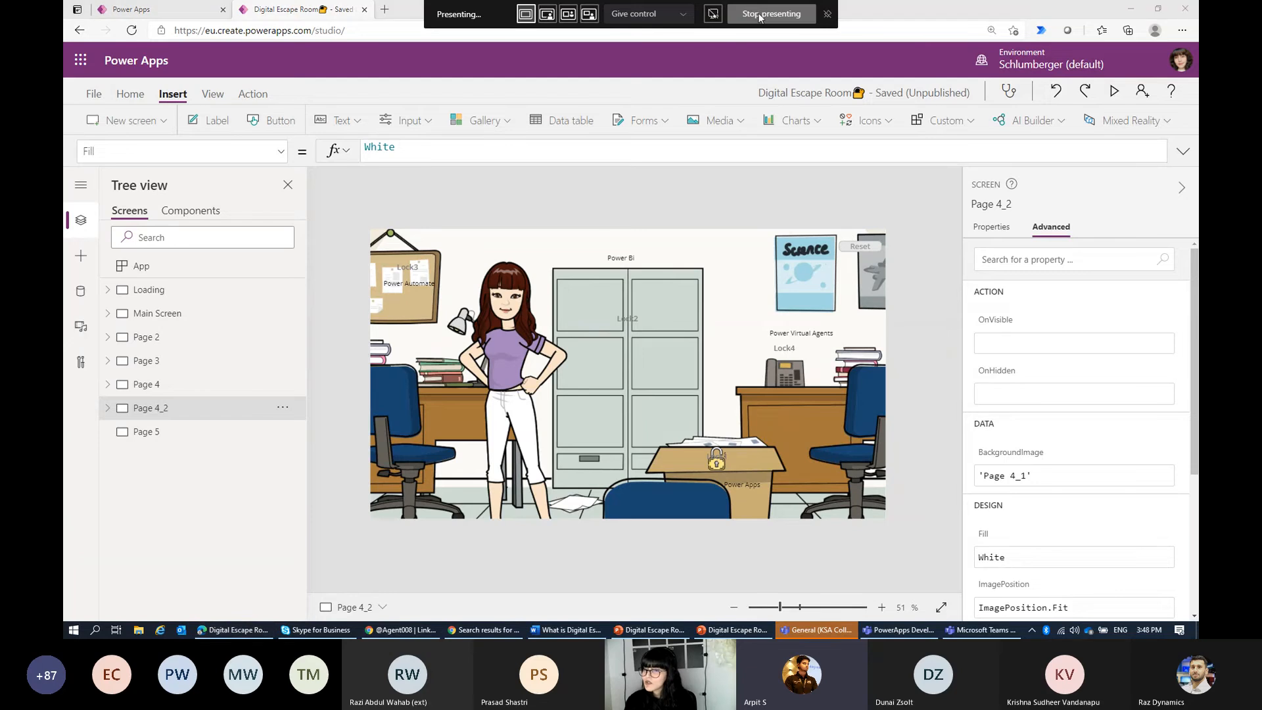